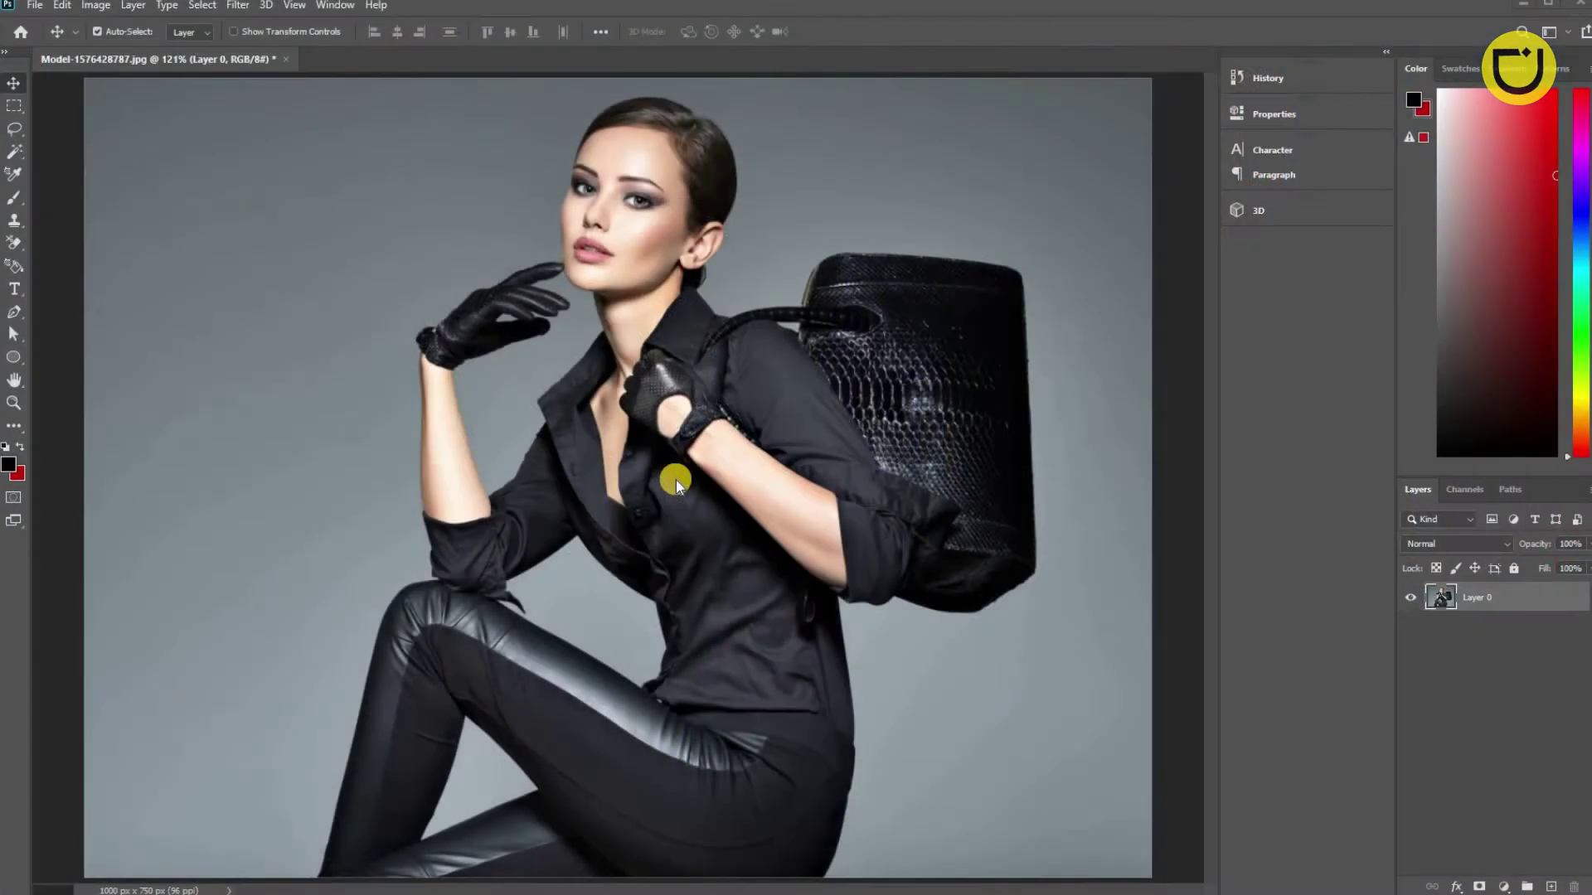
Add an empty path in the Paths panel and name it 'Shirt'.
scroll(675, 480, down, 3)
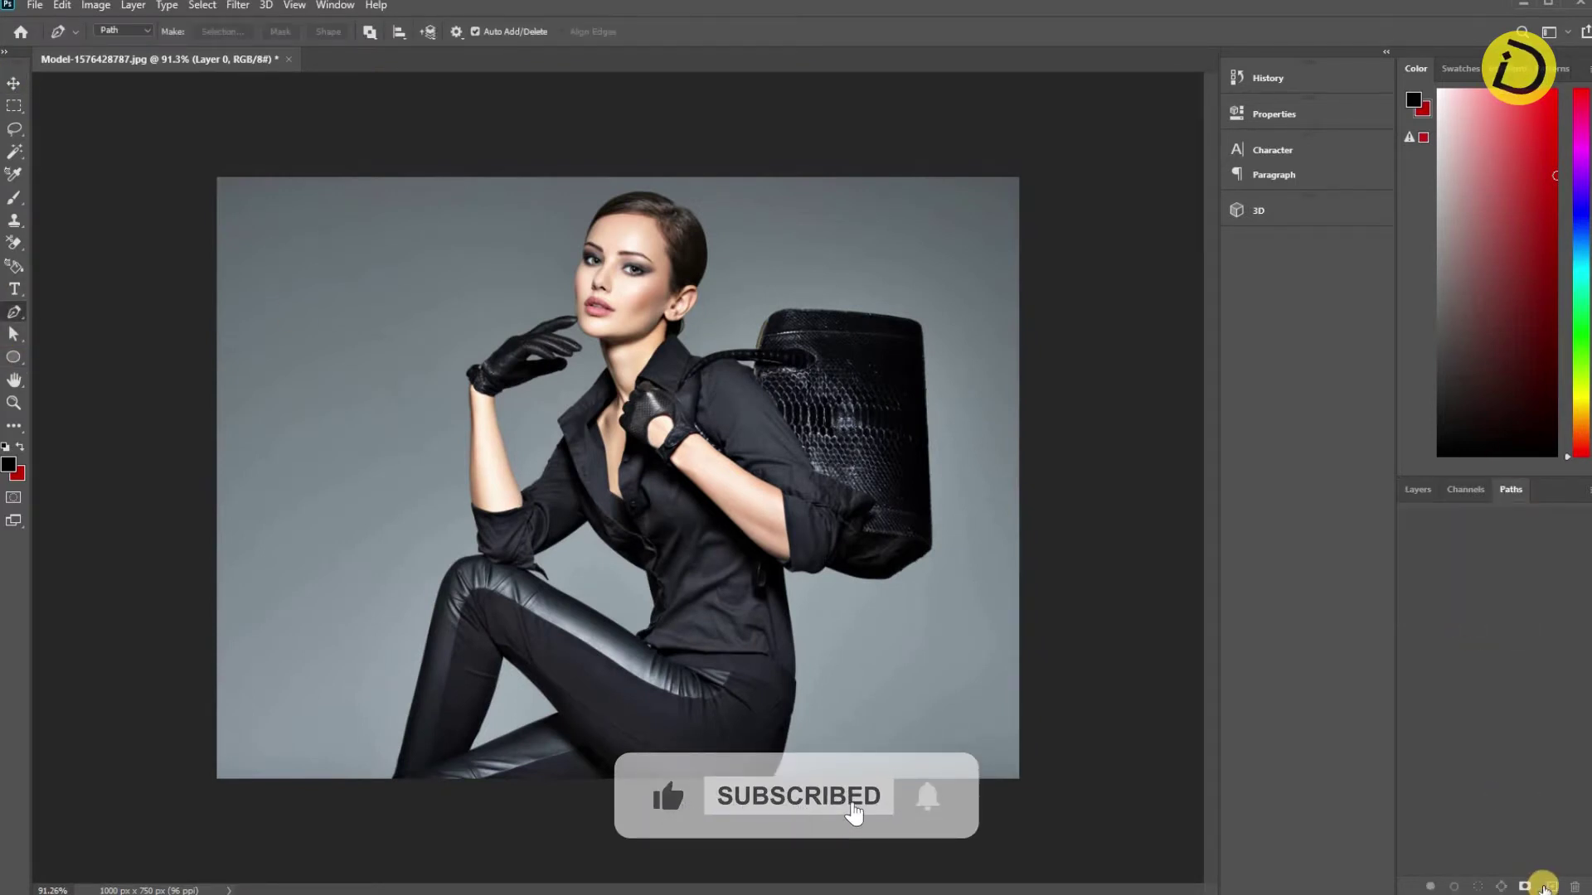
click(1553, 886)
double_click(1446, 519)
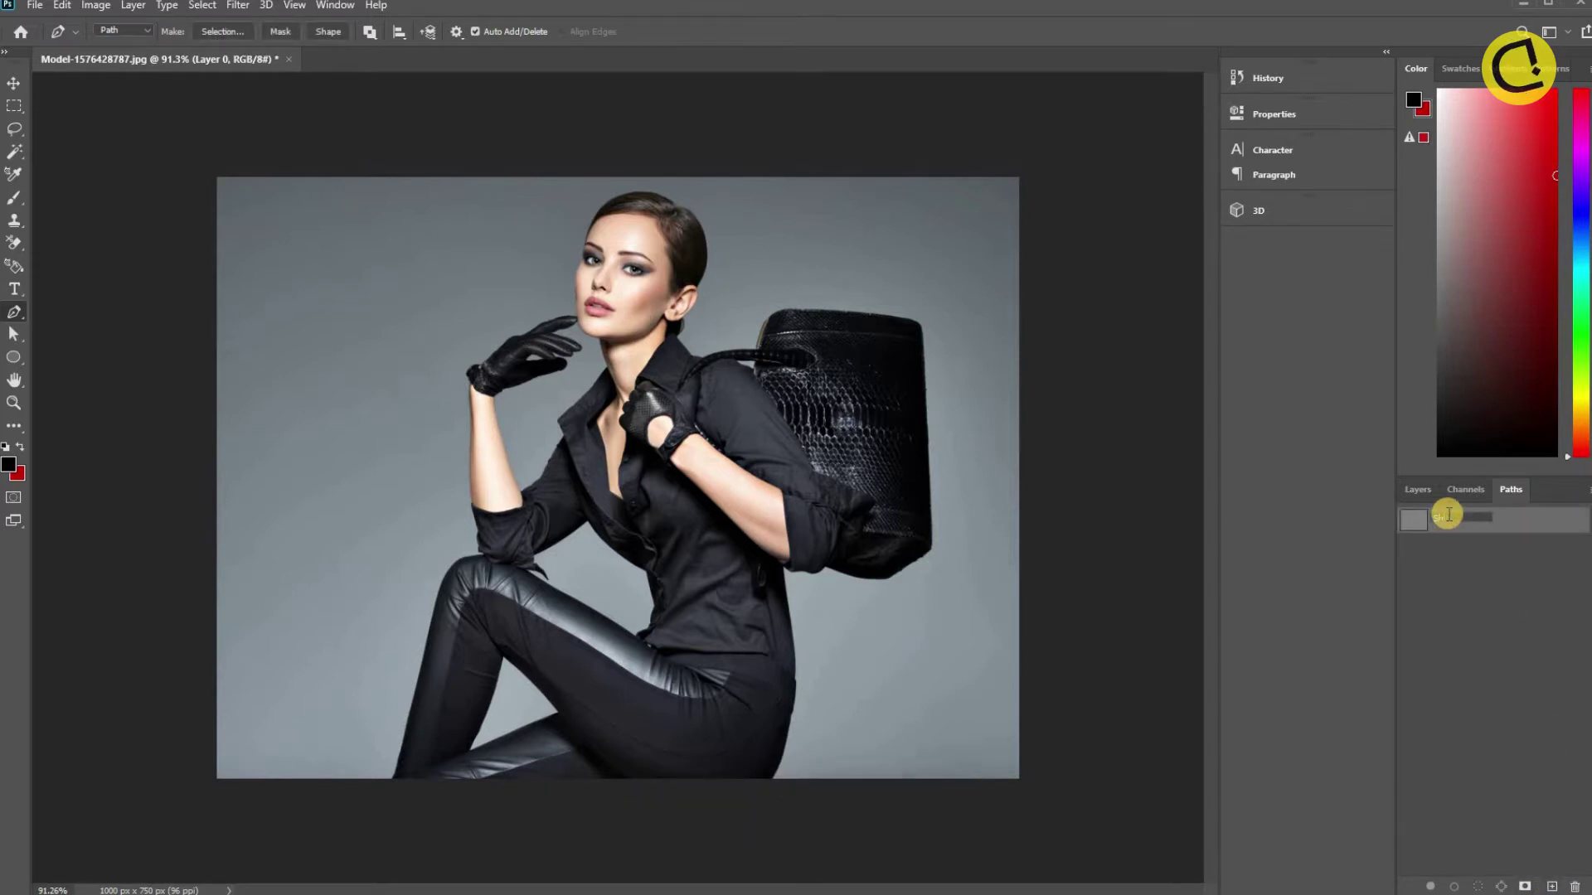
text(Shirt)
key(Return)
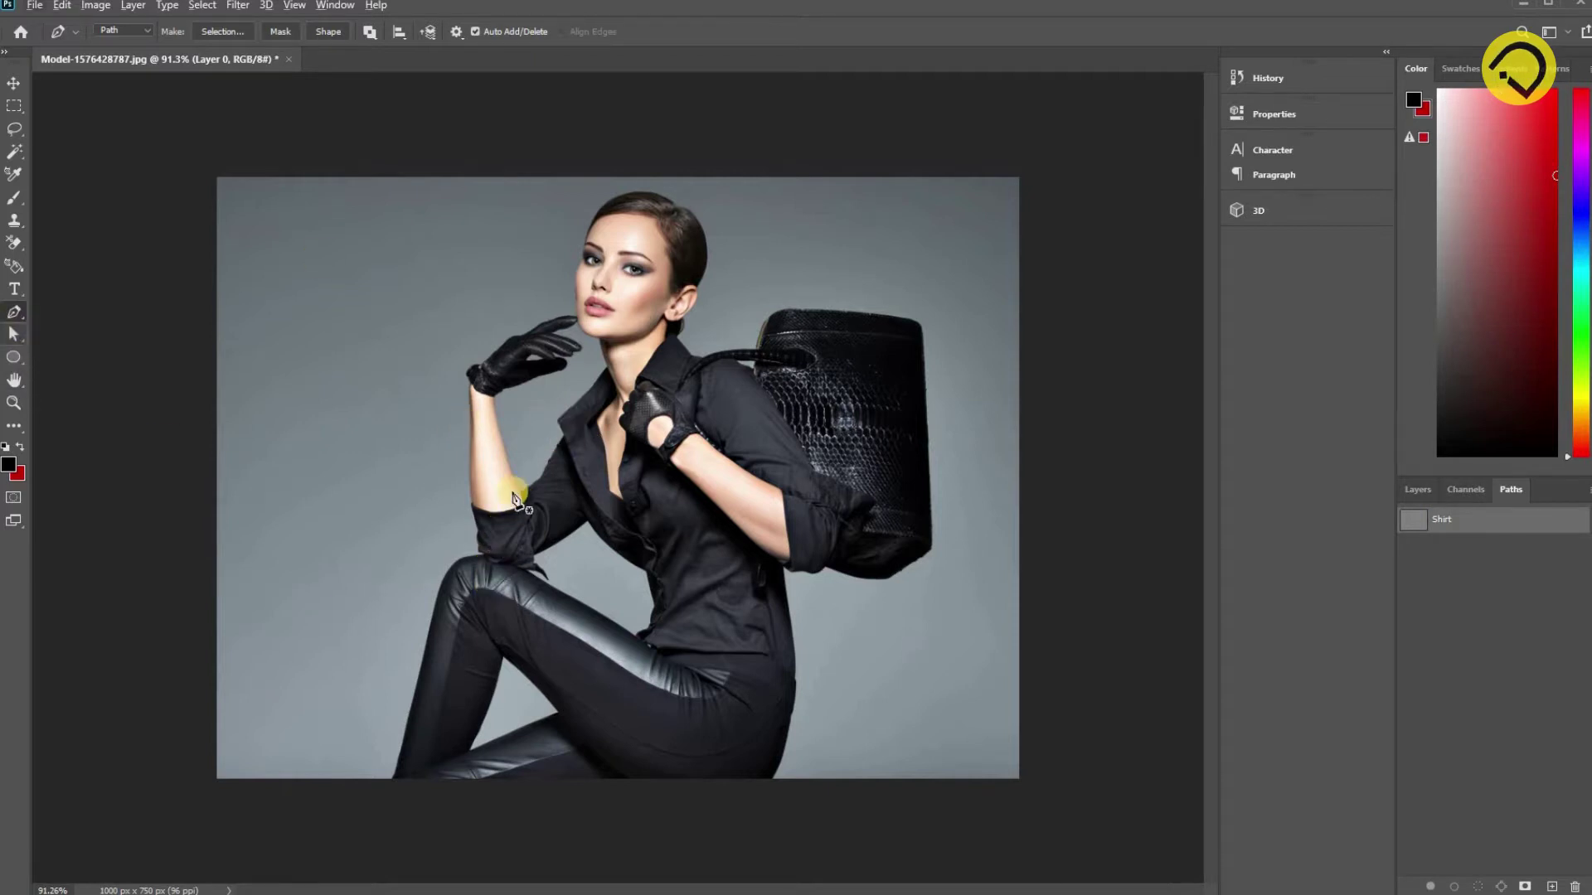
key(z)
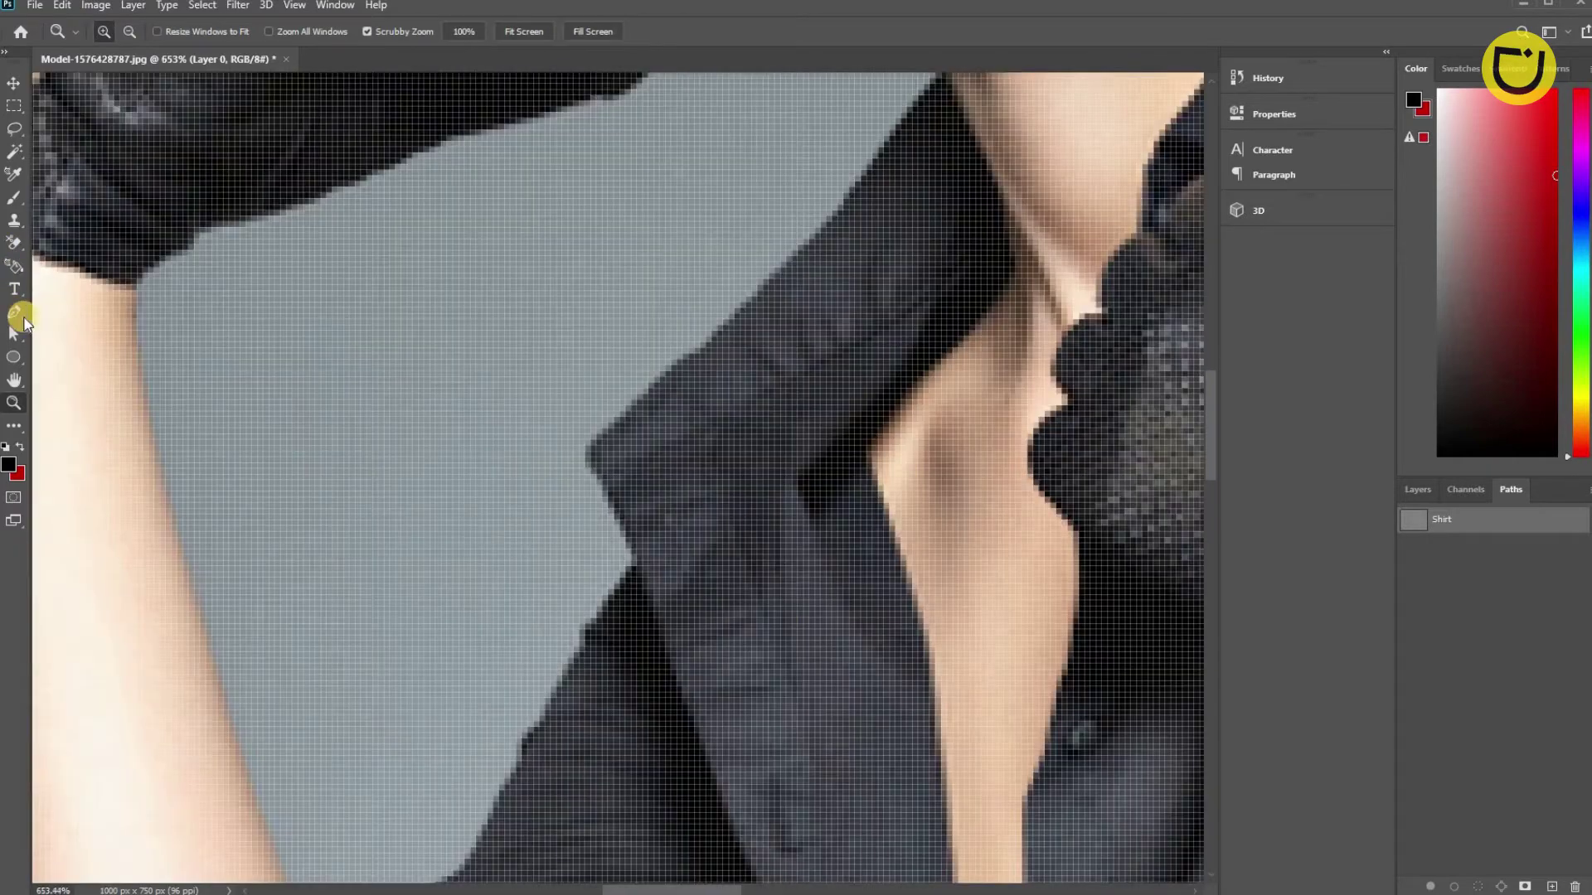
Start the Shirt path with the Pen tool, tracing anchors along the collar and neckline.
key(p)
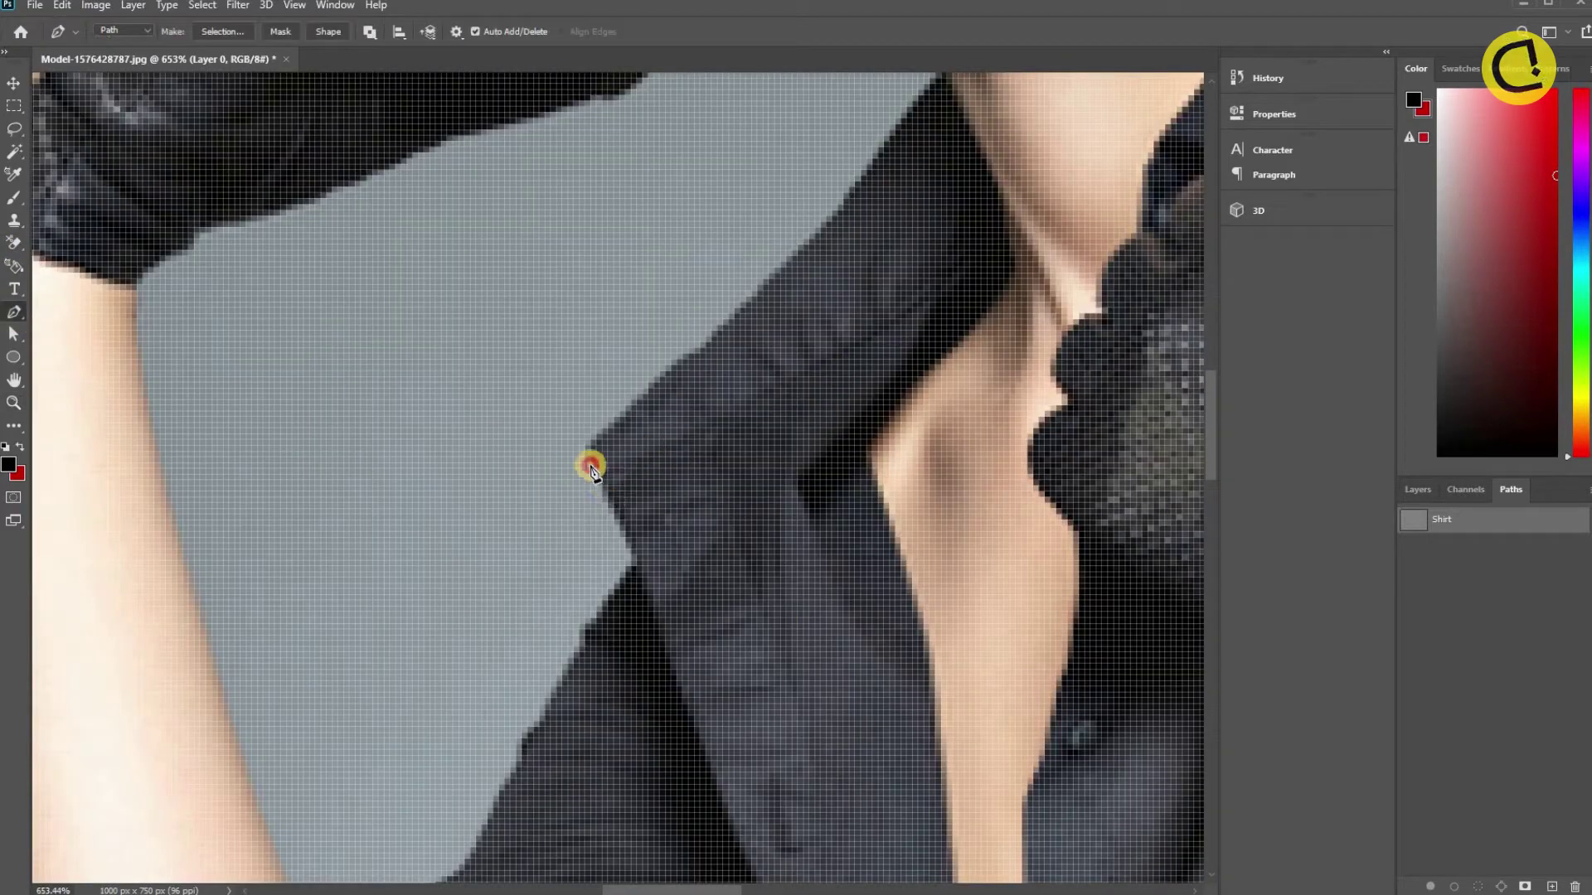
click(591, 449)
click(742, 311)
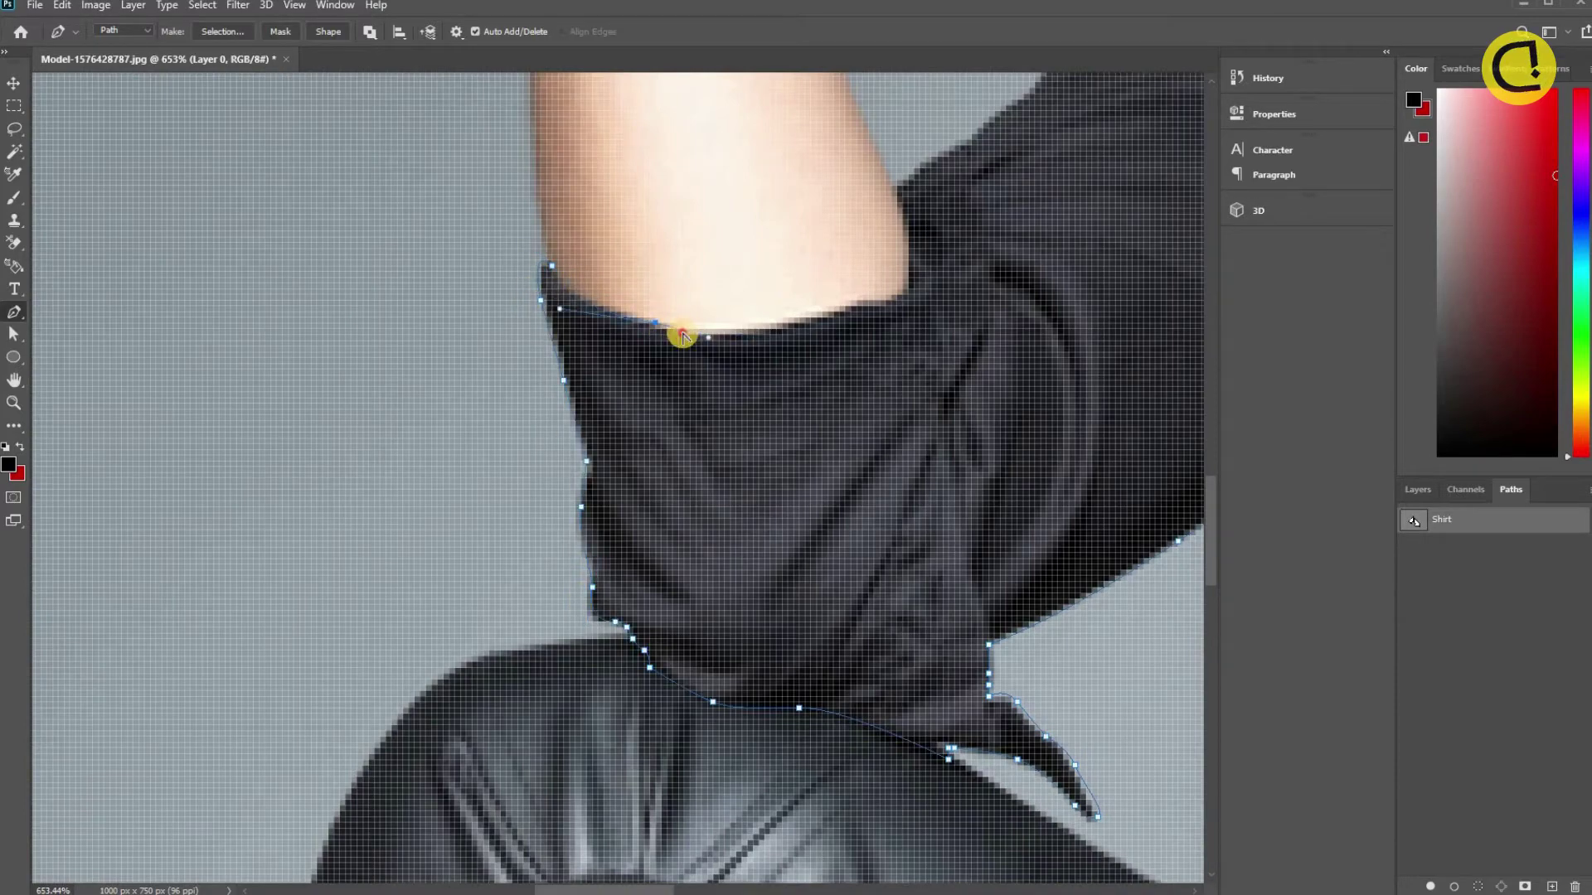
click(723, 328)
drag(805, 318, 843, 305)
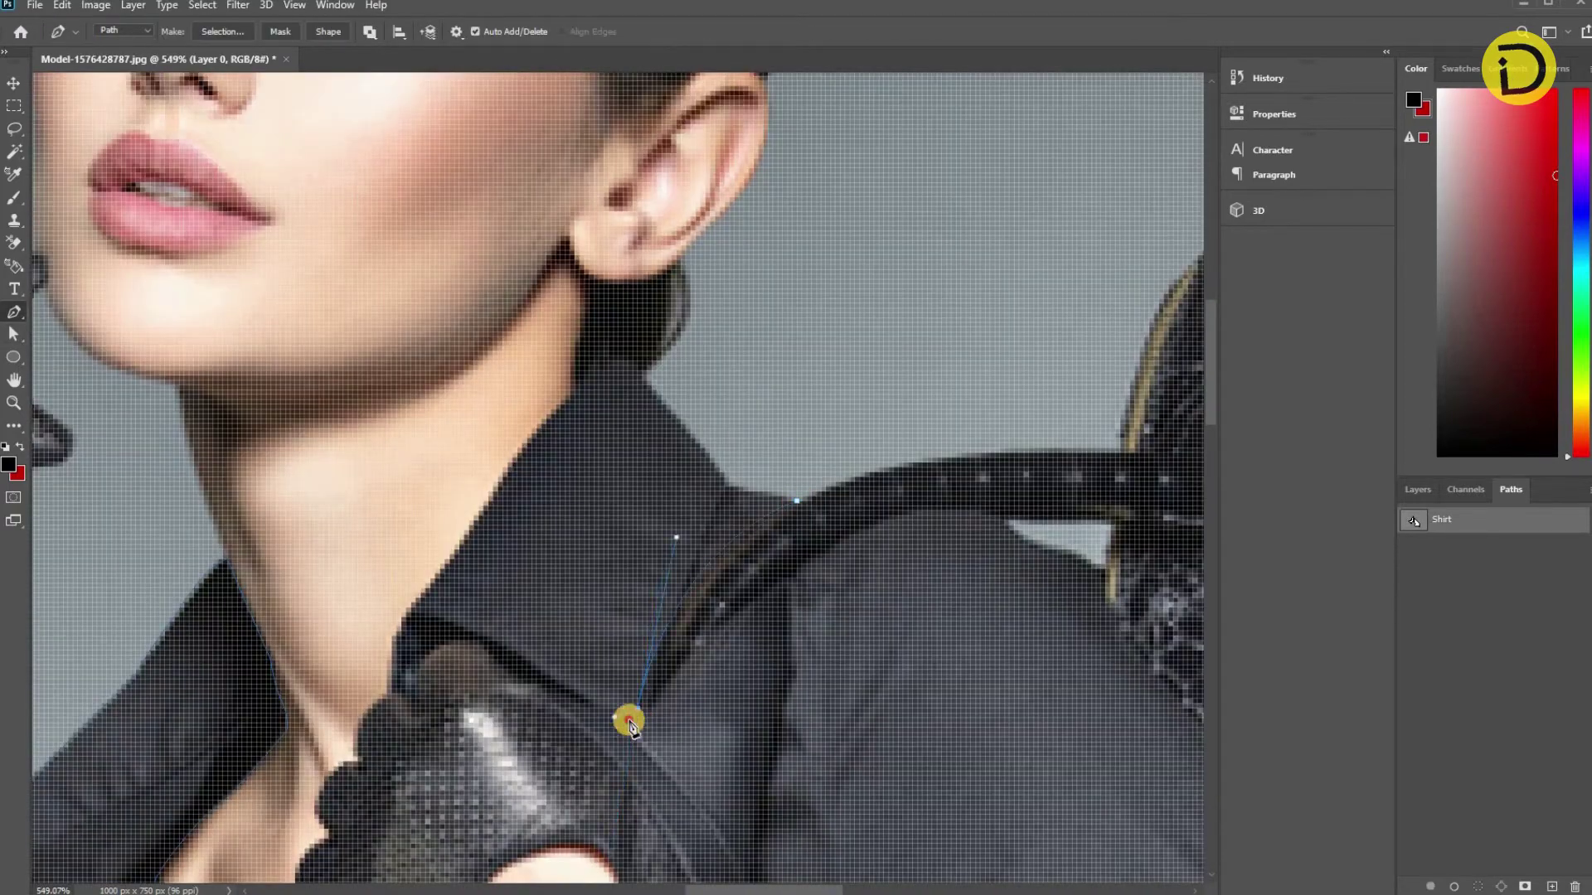
click(627, 718)
click(575, 699)
click(516, 661)
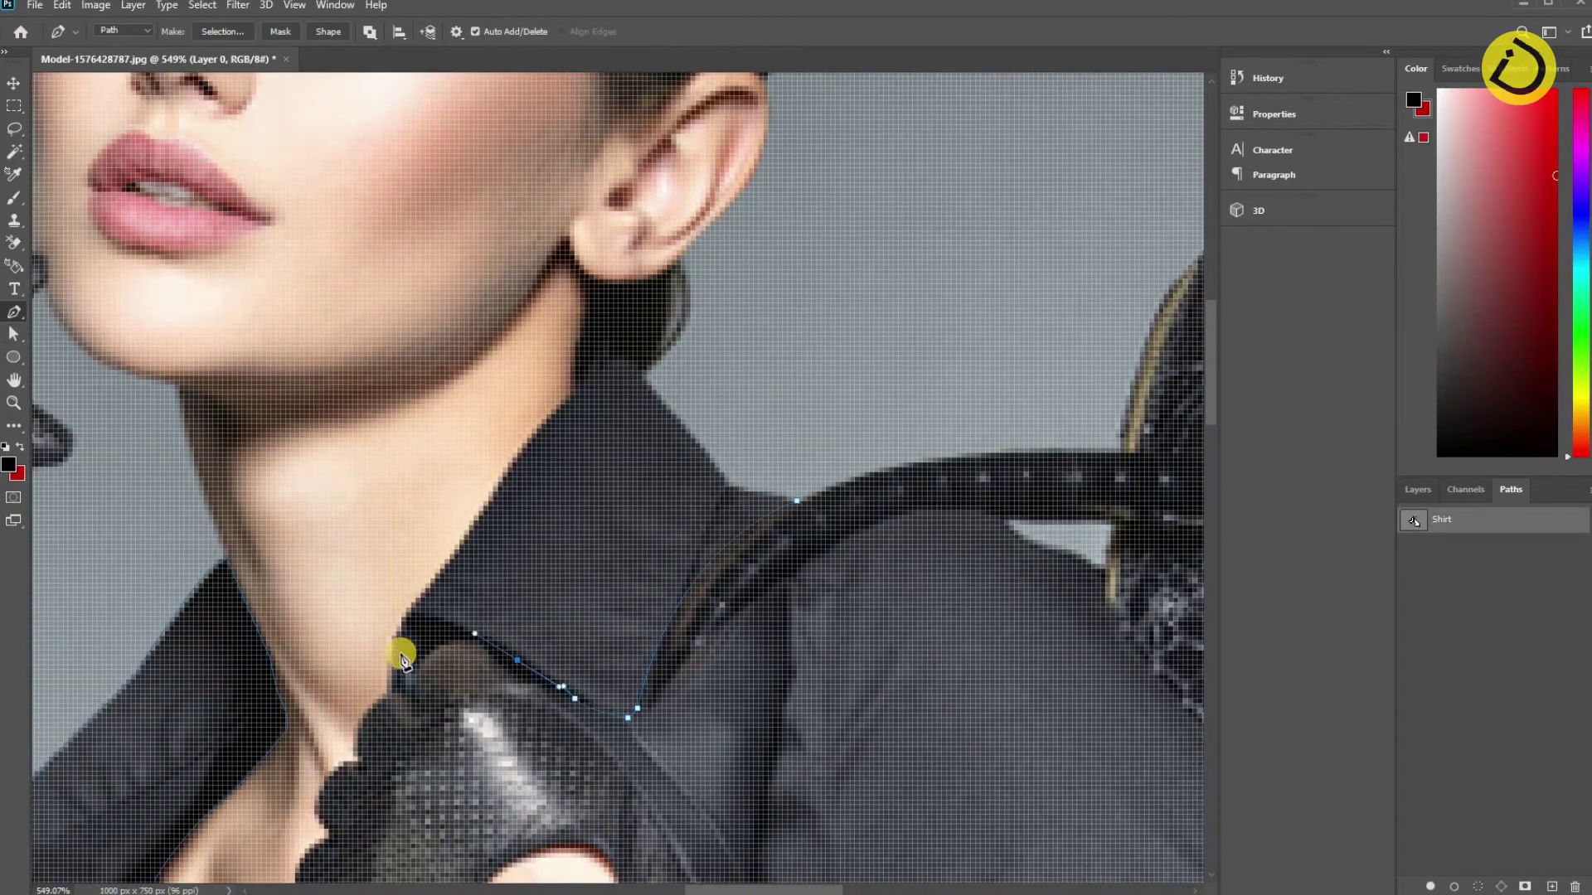
click(411, 670)
click(387, 694)
drag(416, 597, 439, 577)
click(437, 571)
click(458, 550)
click(488, 496)
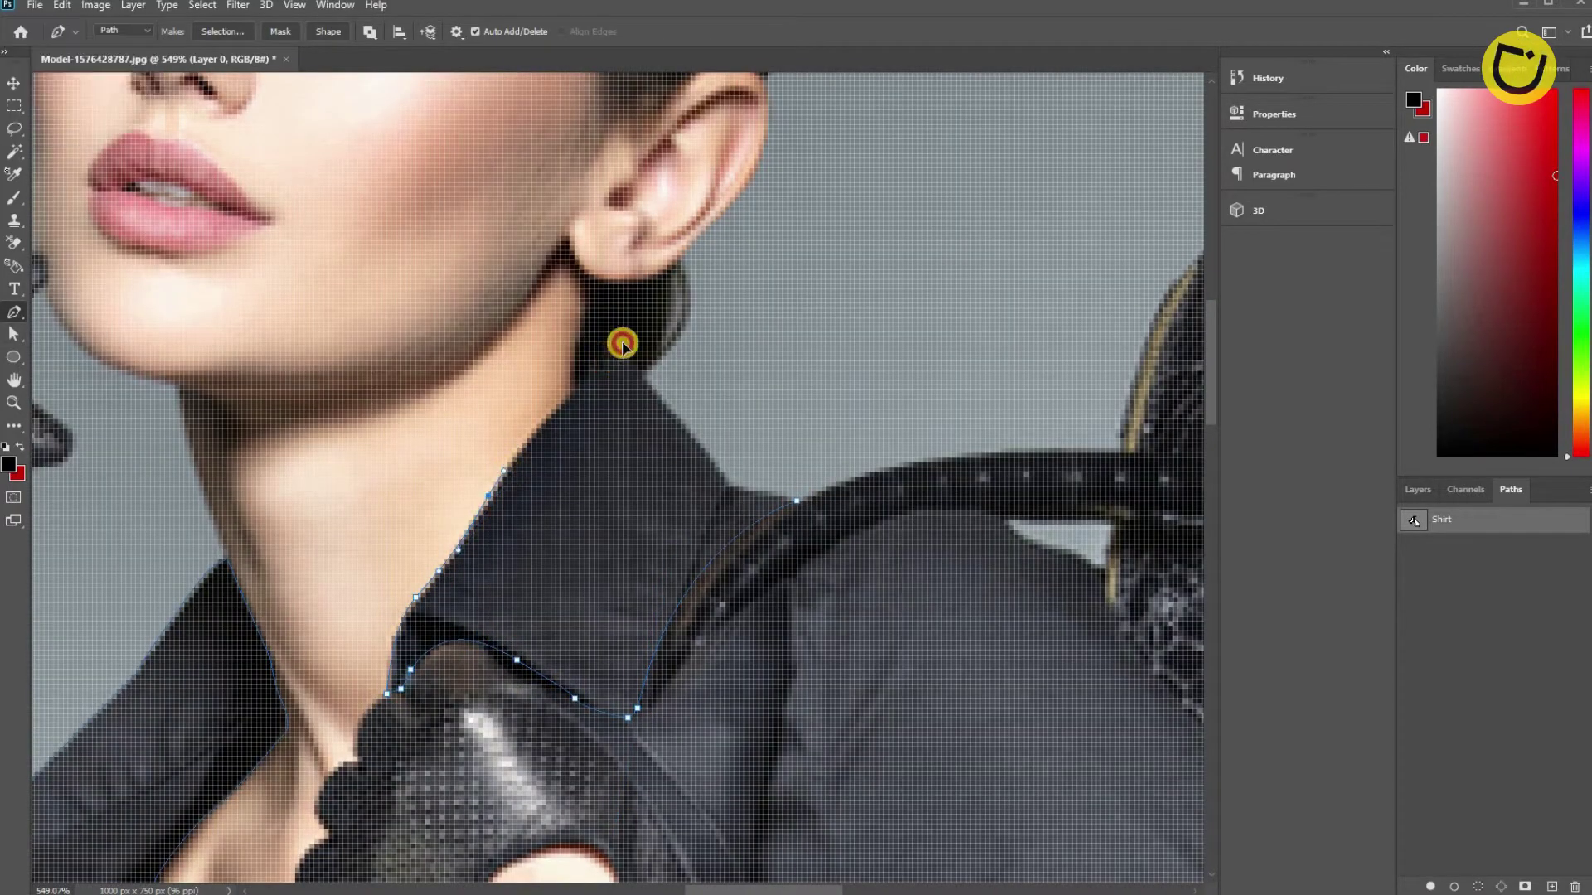
Trace the shirt edge along the shoulder under the strap and down the bag border.
drag(874, 575, 580, 319)
click(631, 276)
click(742, 276)
click(781, 306)
click(819, 319)
click(839, 324)
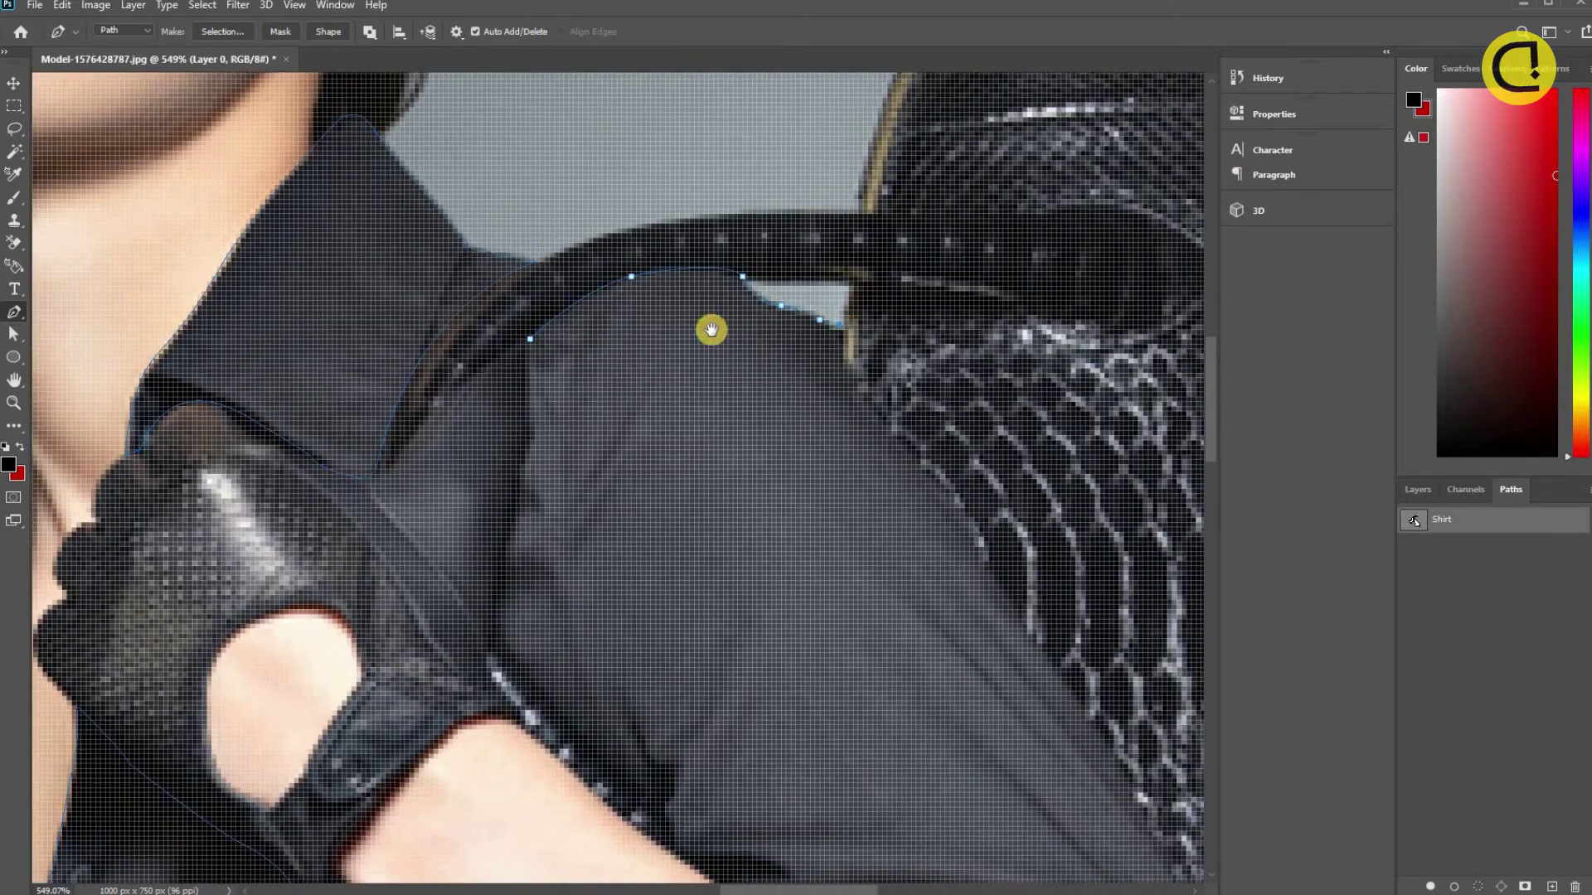
drag(1017, 547, 710, 281)
click(785, 401)
click(892, 561)
click(962, 689)
drag(1046, 787, 851, 594)
click(1033, 611)
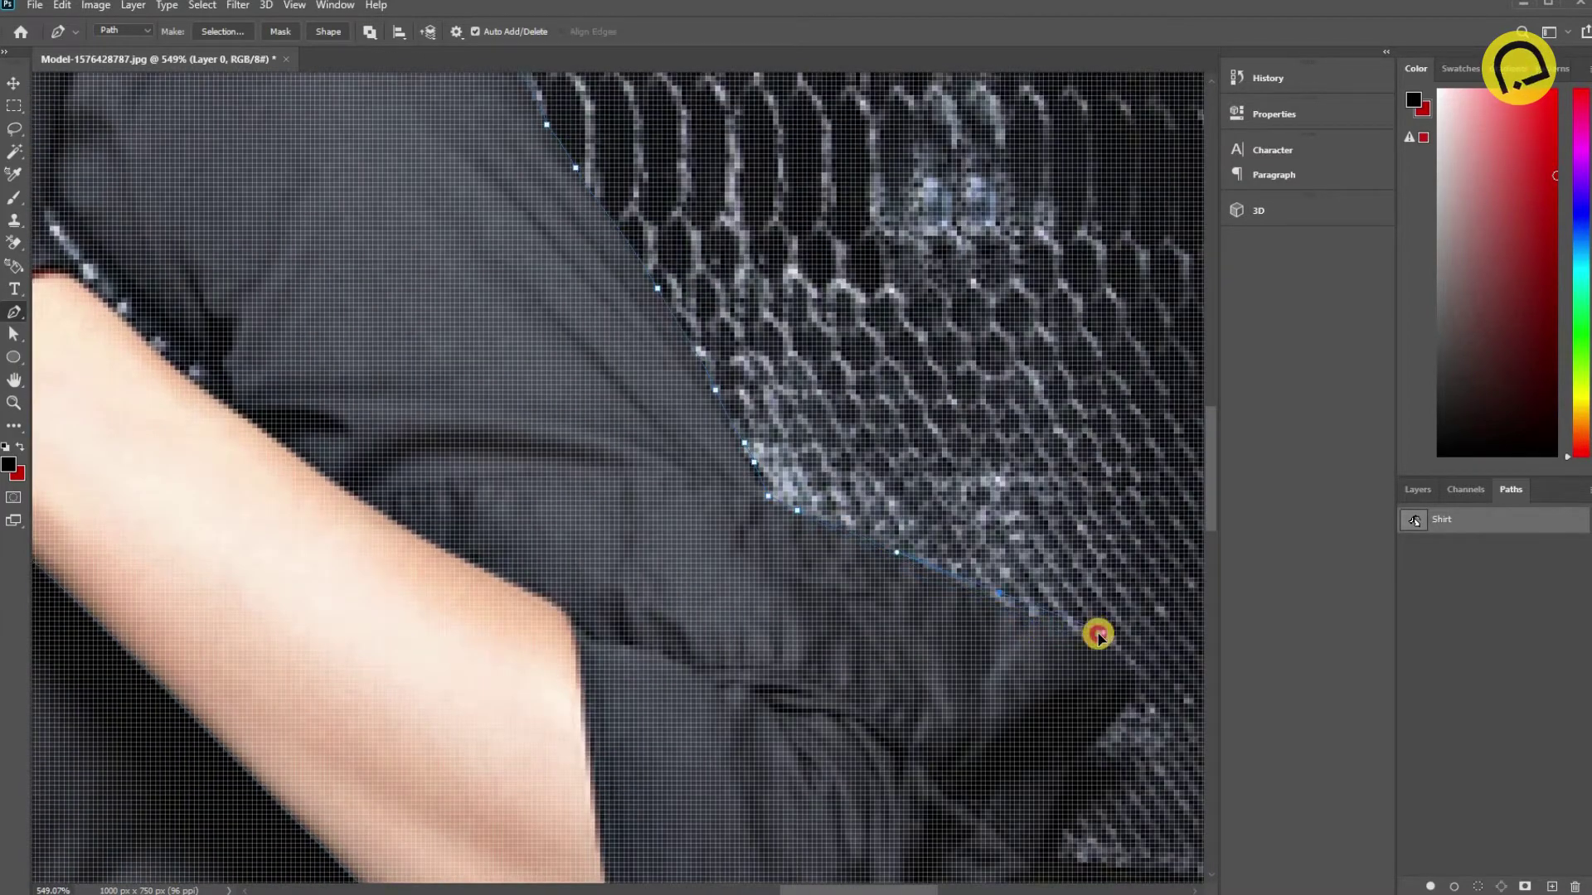
Trace around the sleeve cuff and arm, closing the path at its first anchor.
scroll(829, 538, down, 1)
scroll(730, 696, down, 2)
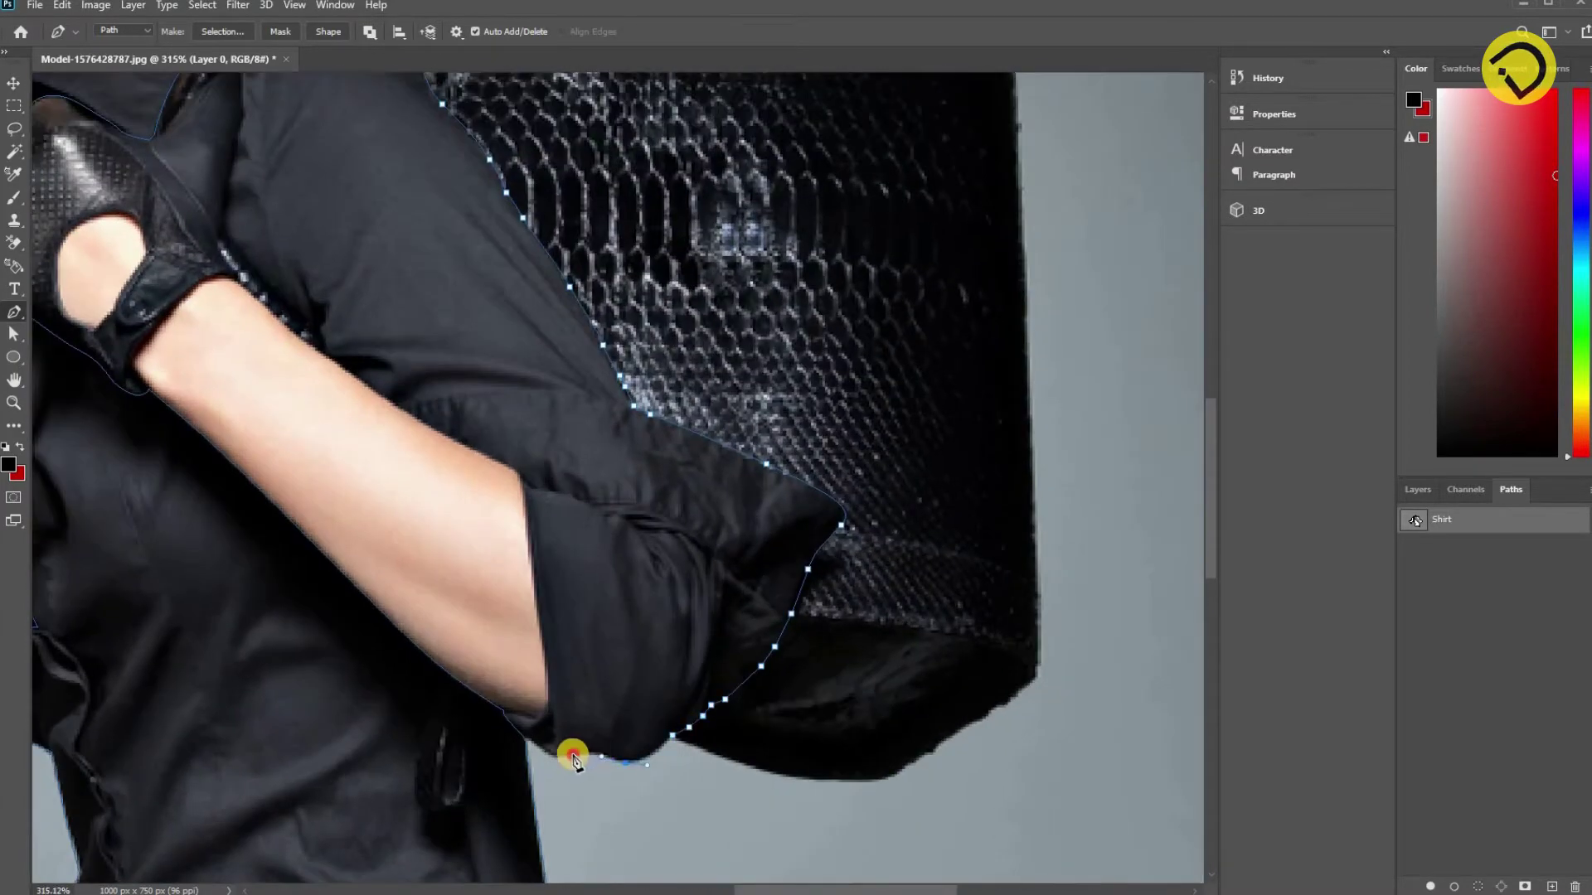
click(506, 714)
click(550, 700)
drag(534, 569, 654, 672)
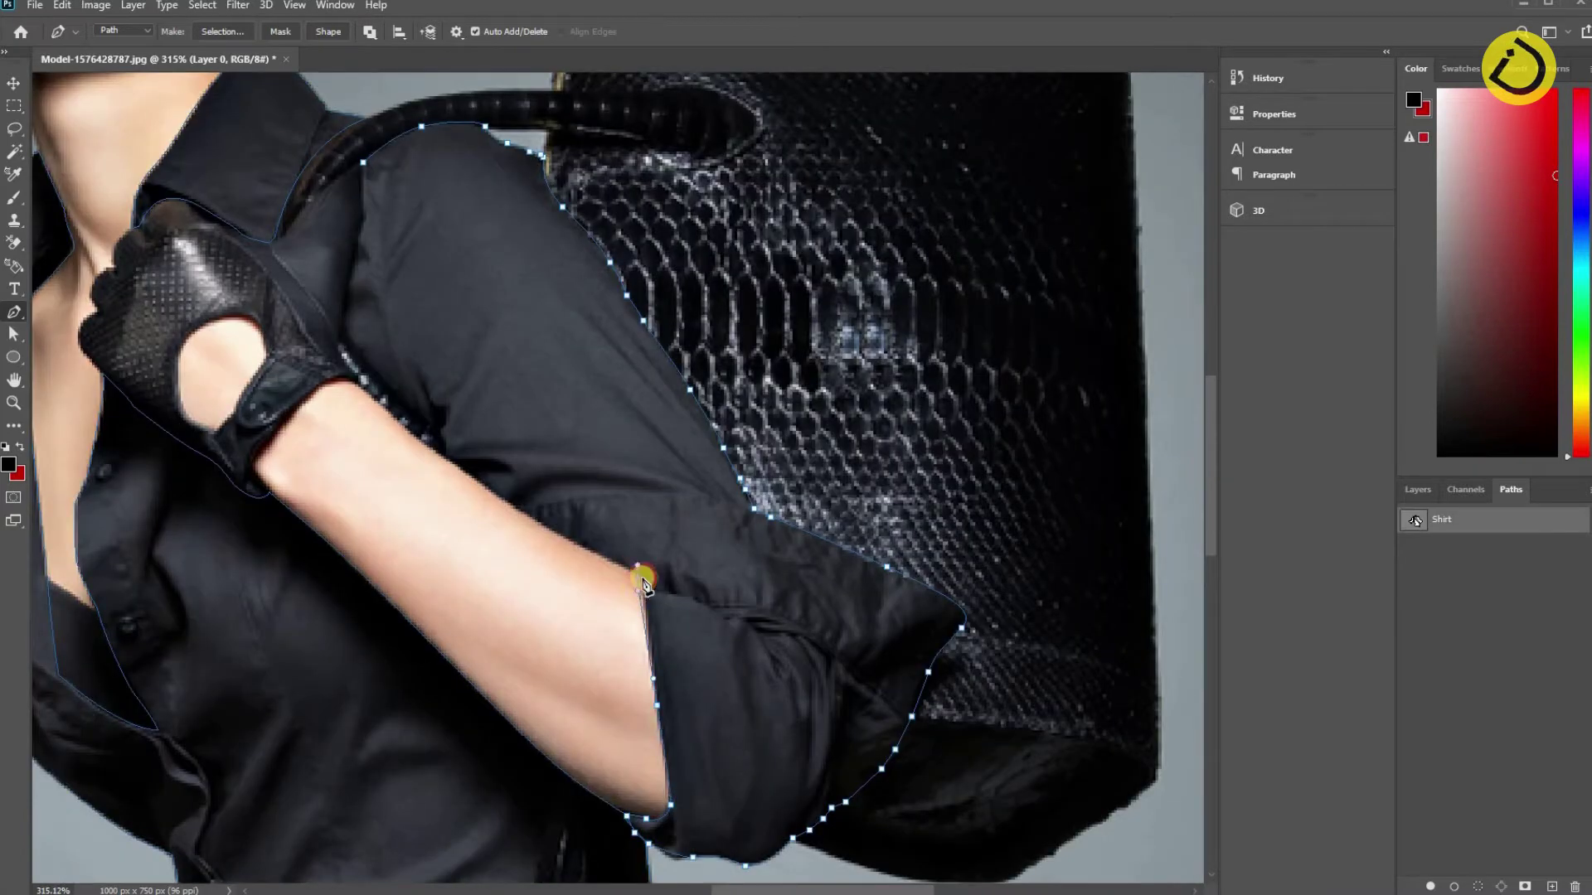
drag(343, 340, 342, 308)
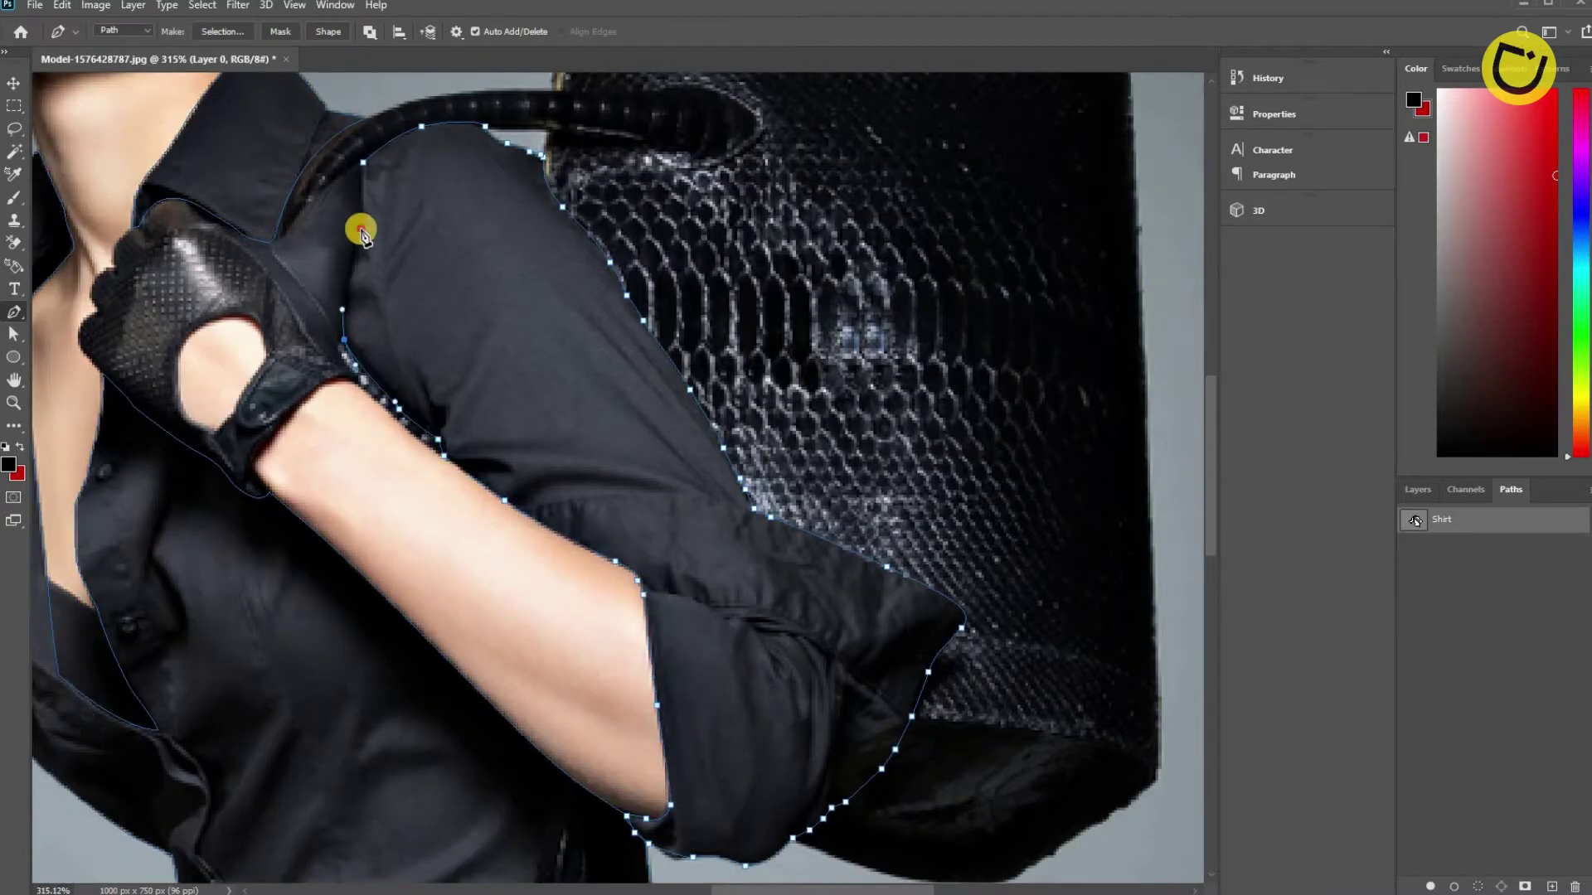
click(363, 164)
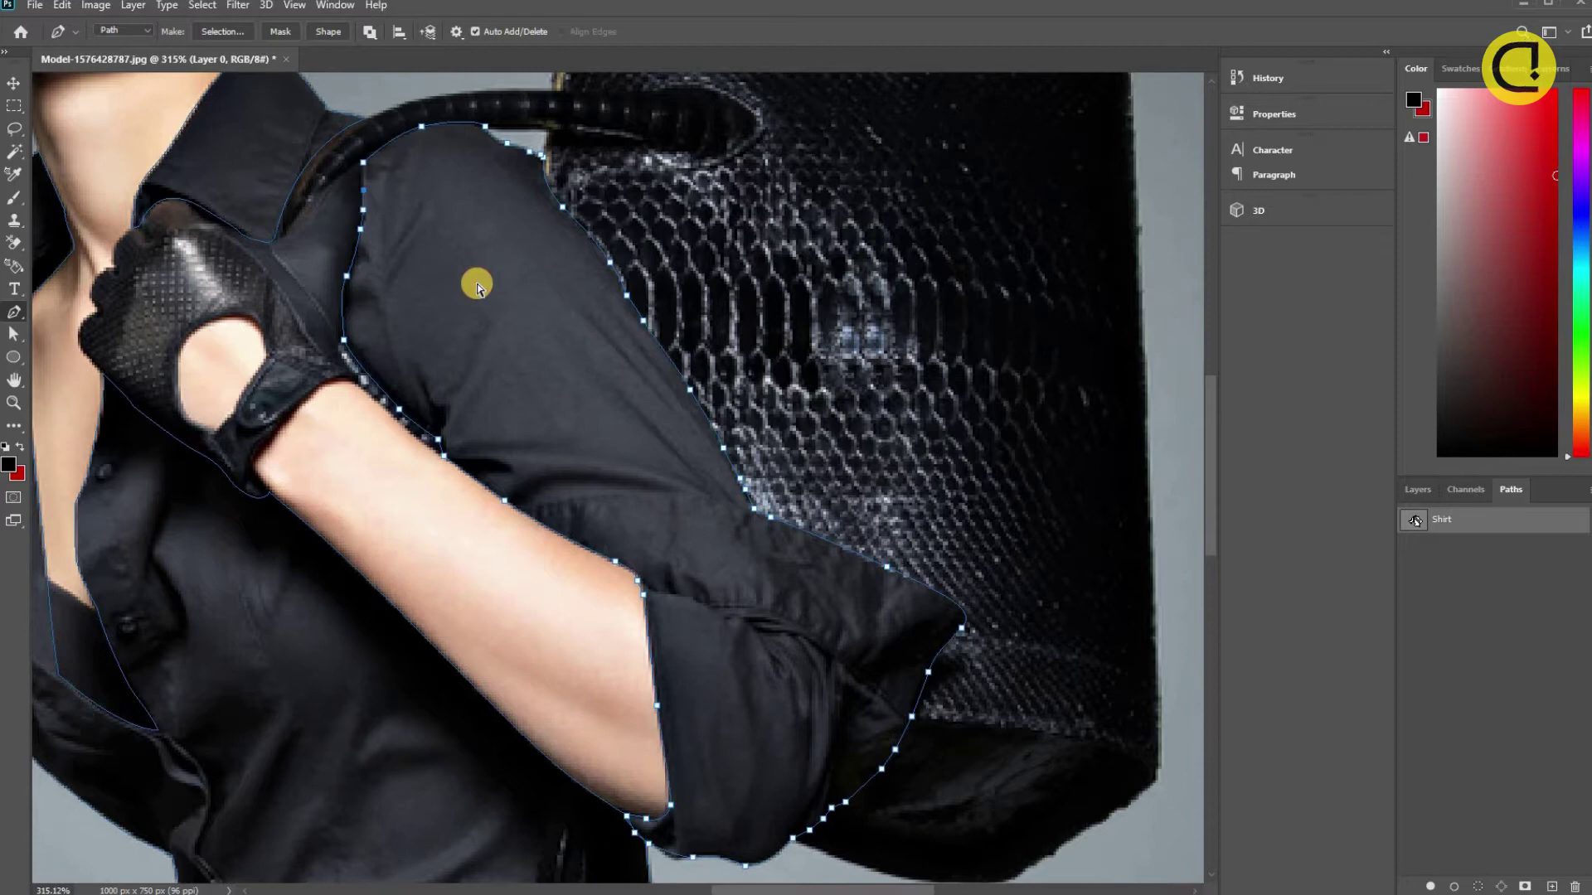
key(ctrl+0)
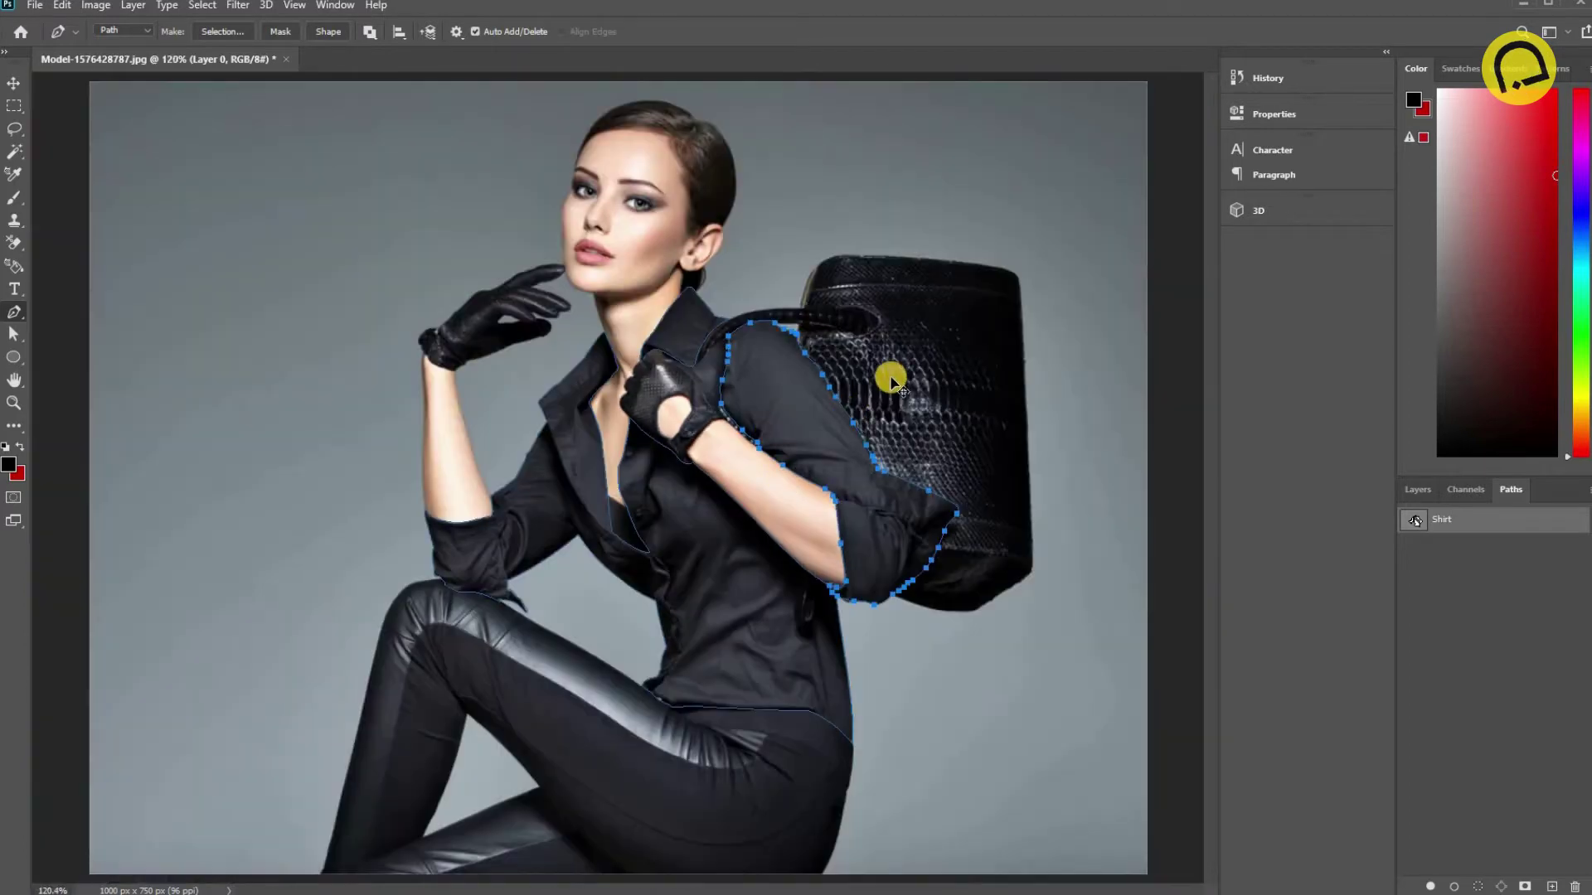
Hide the Shirt path outline and make a first selection from it.
key(v)
ctrl+click(1413, 520)
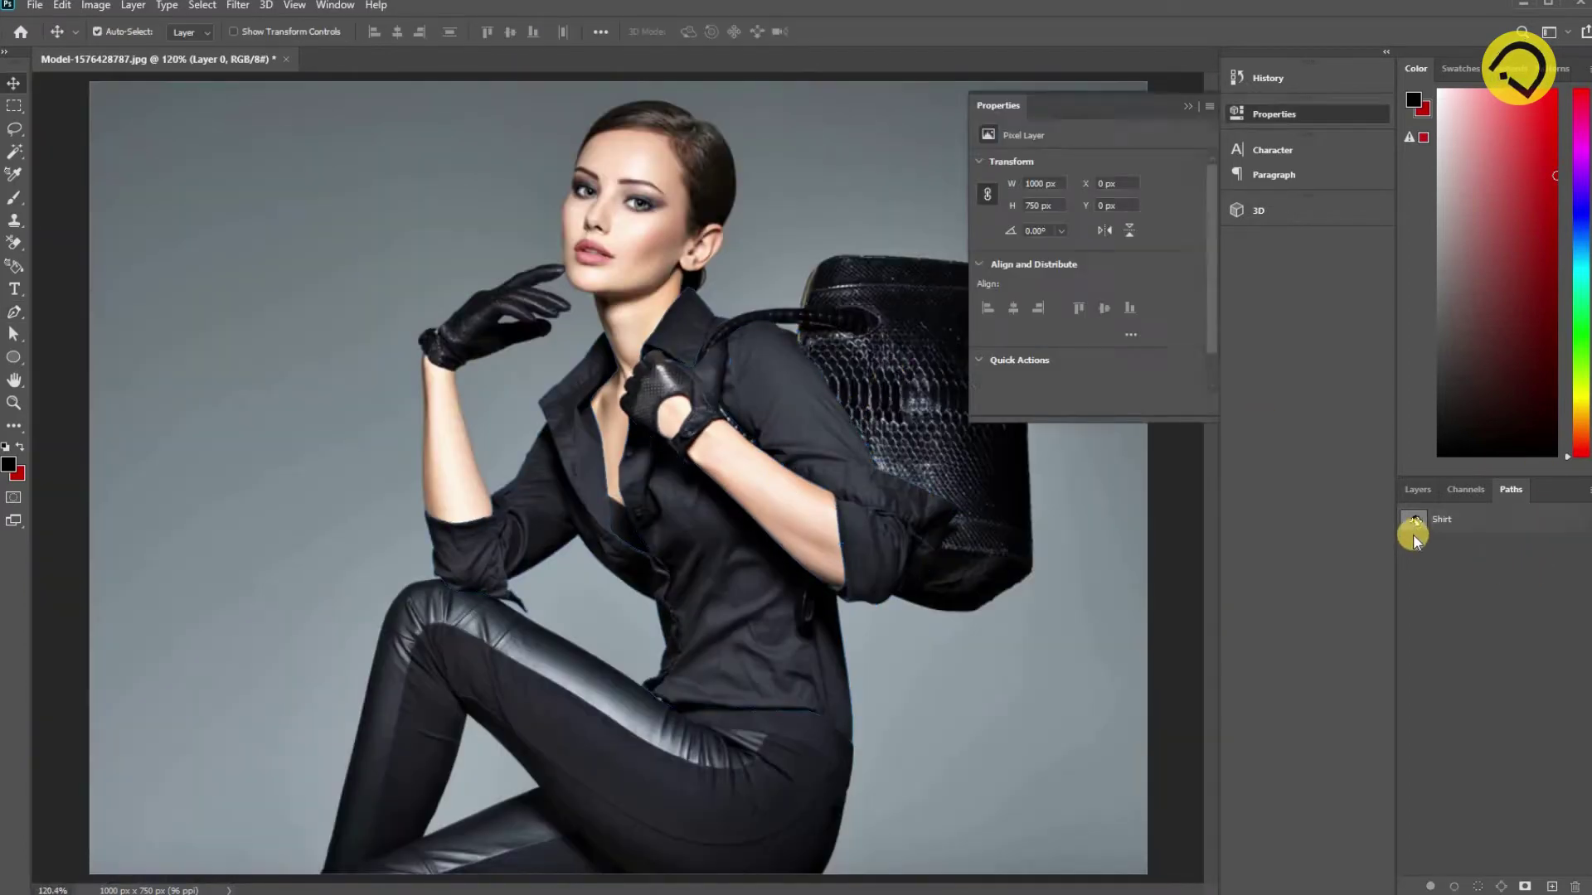
right_click(1452, 568)
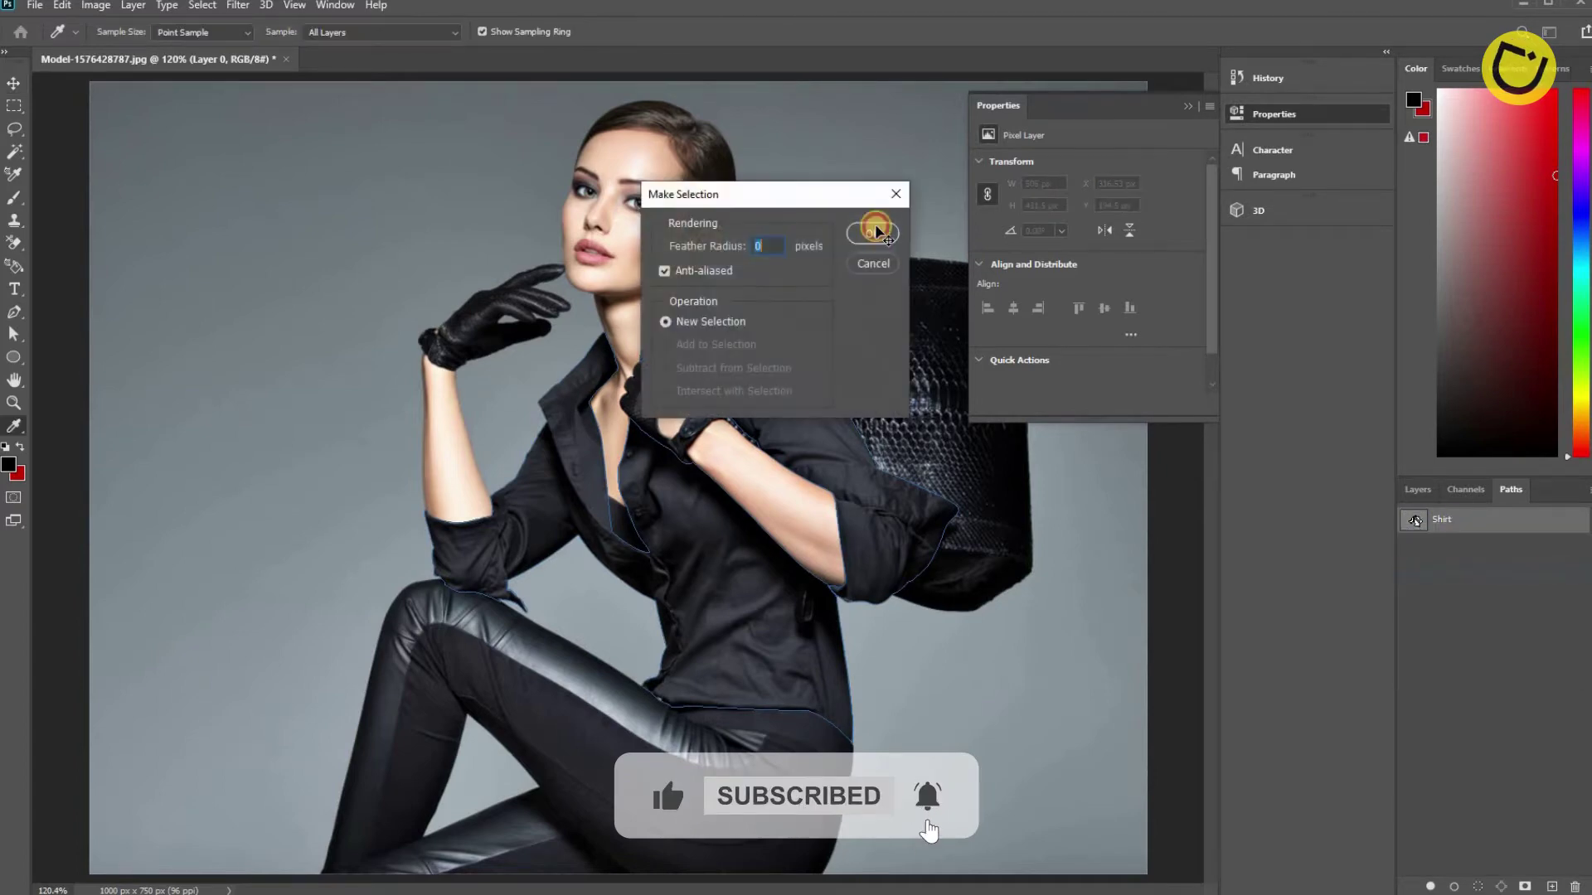
click(866, 232)
Close the floating layer properties and reselect the Shirt path in the Paths panel.
click(1416, 488)
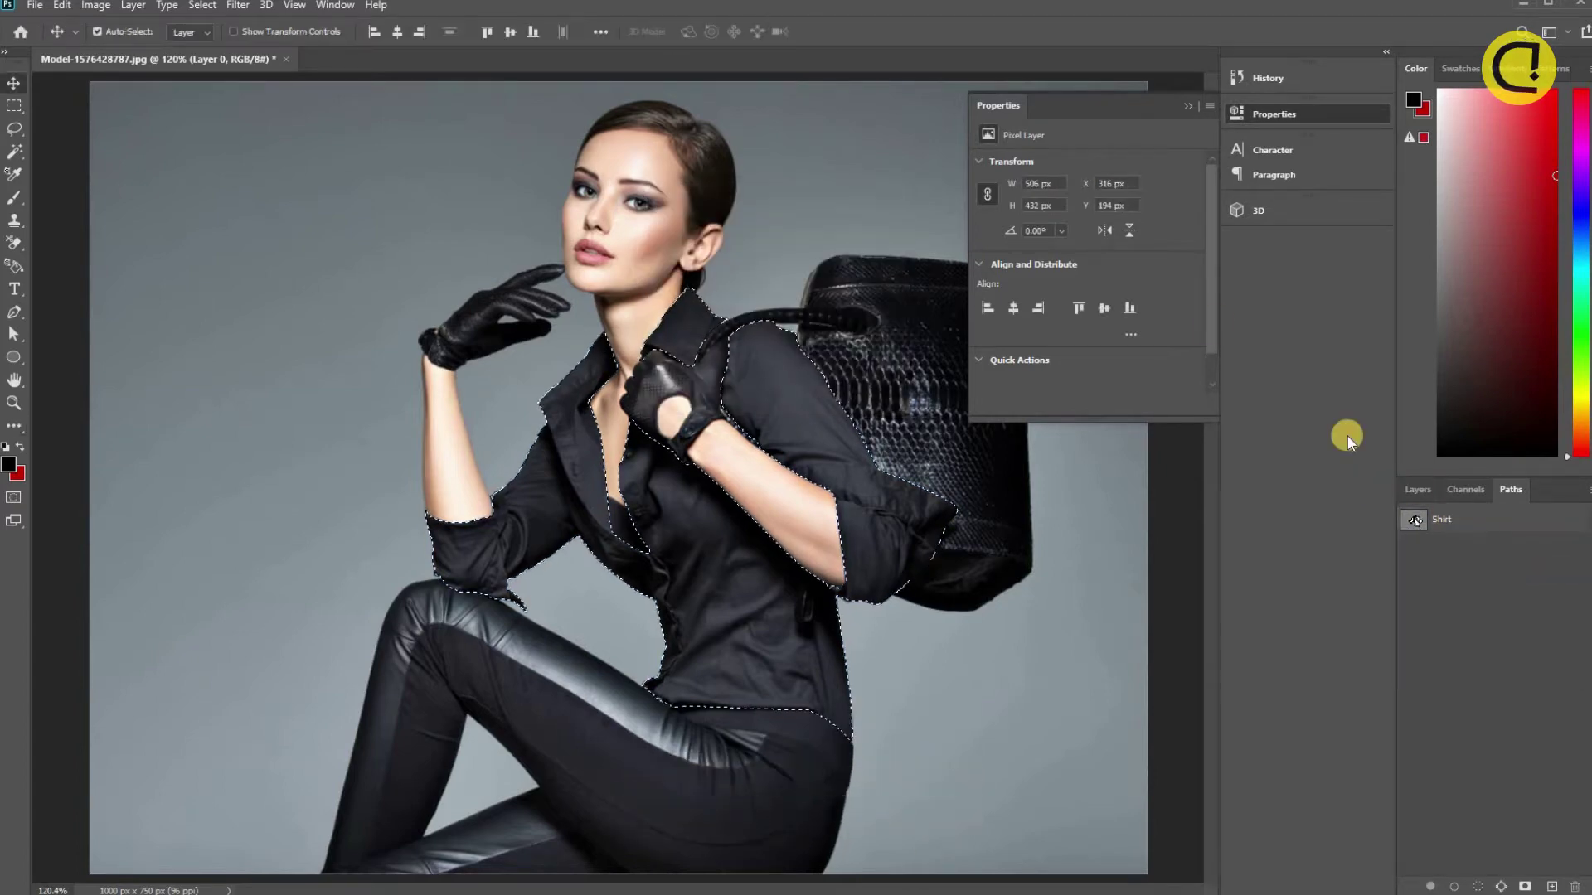
click(1516, 605)
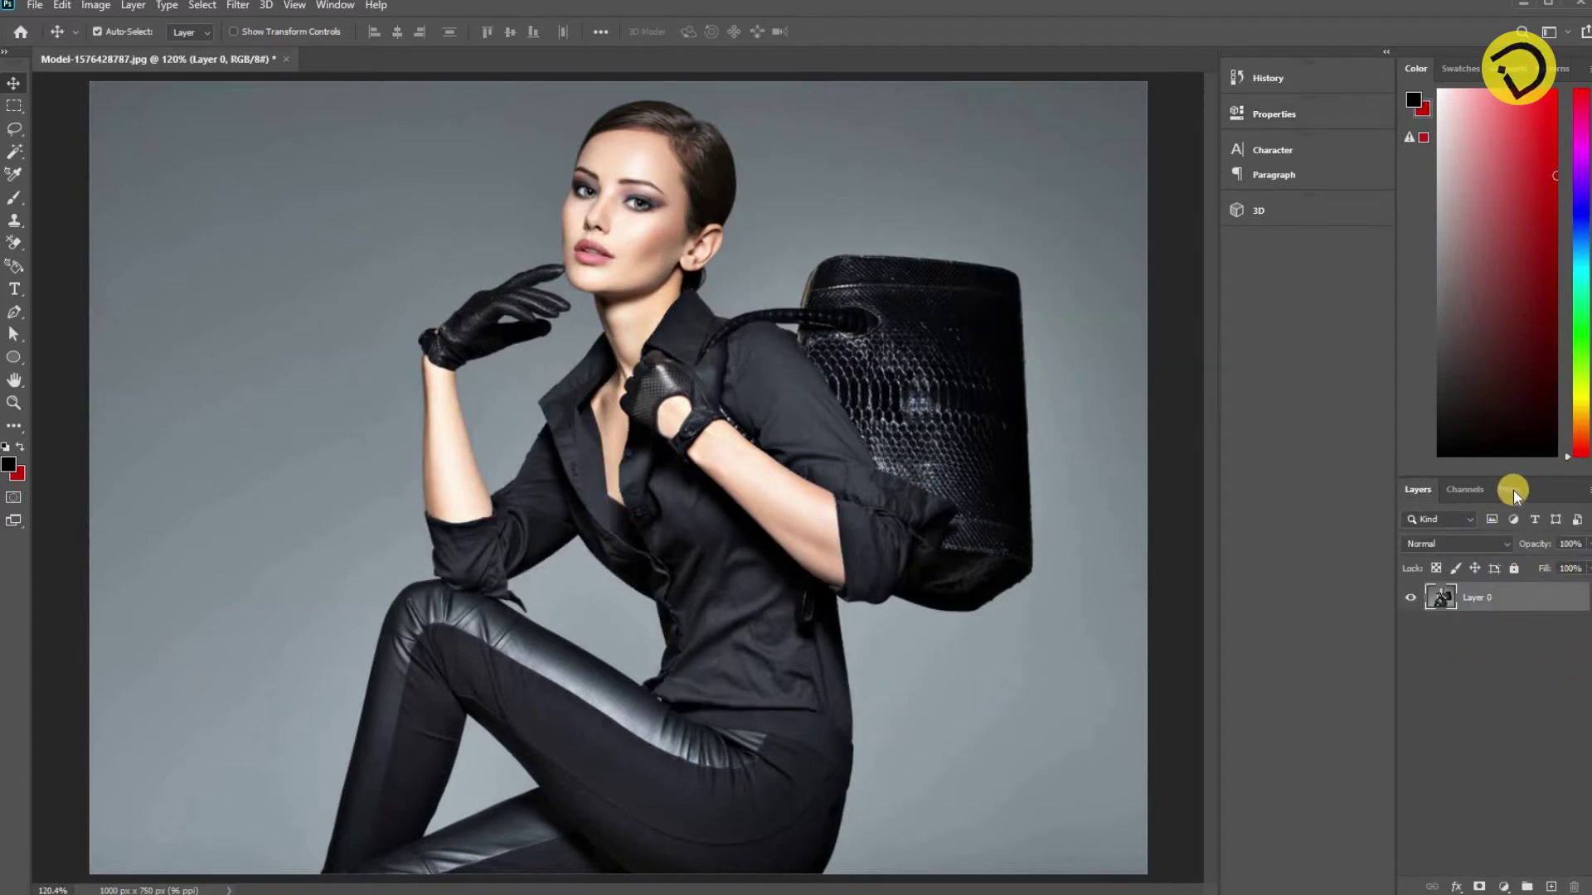
click(1511, 489)
click(1413, 535)
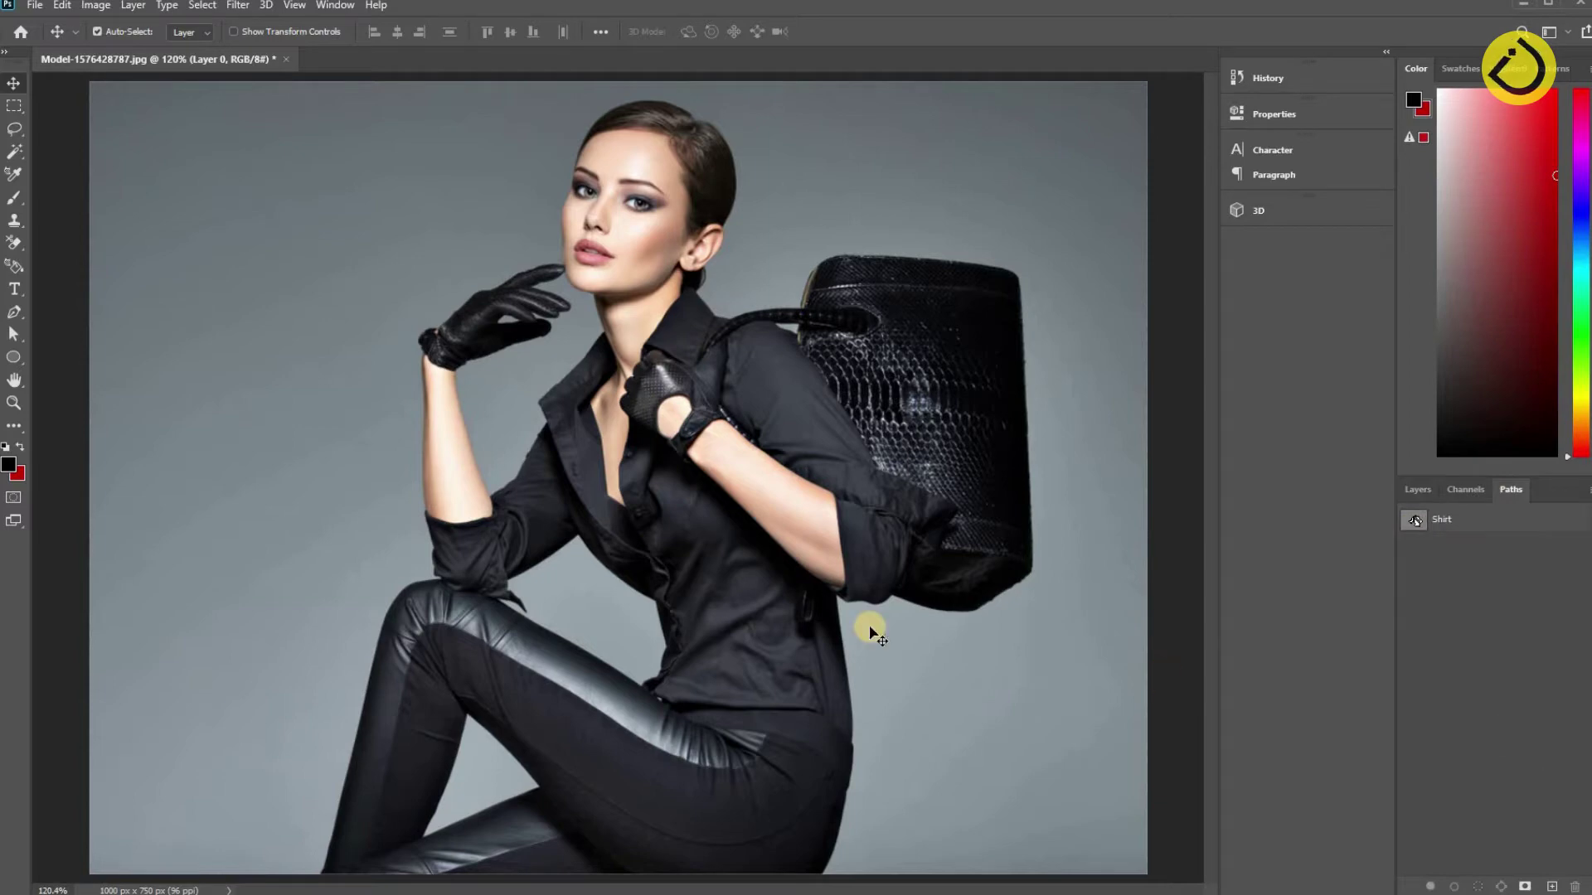
click(1441, 519)
click(1417, 489)
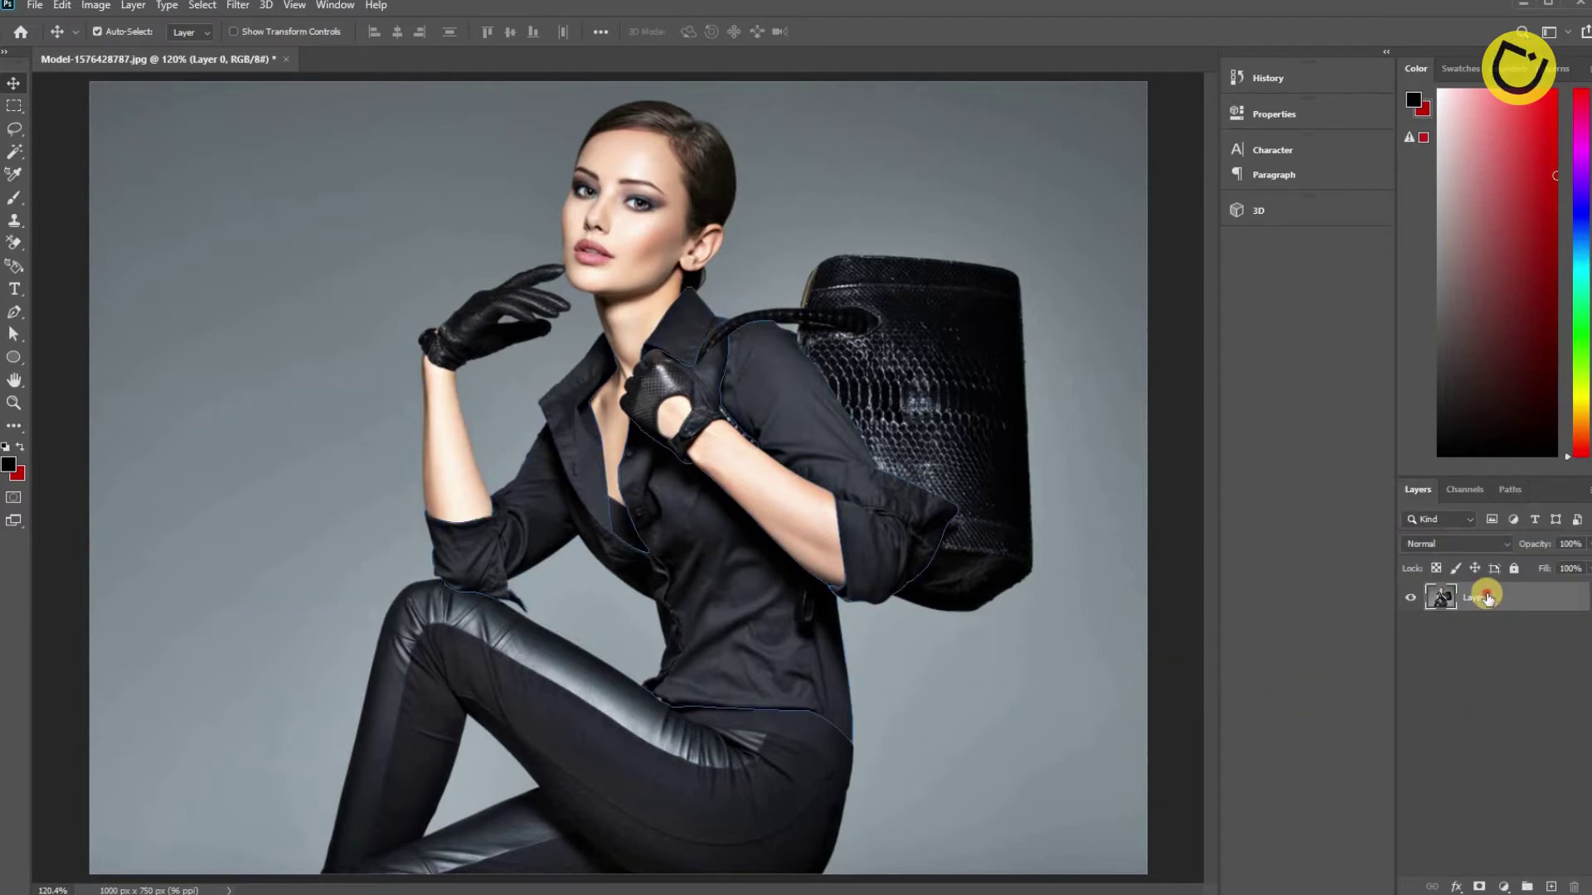
click(1509, 490)
click(1440, 522)
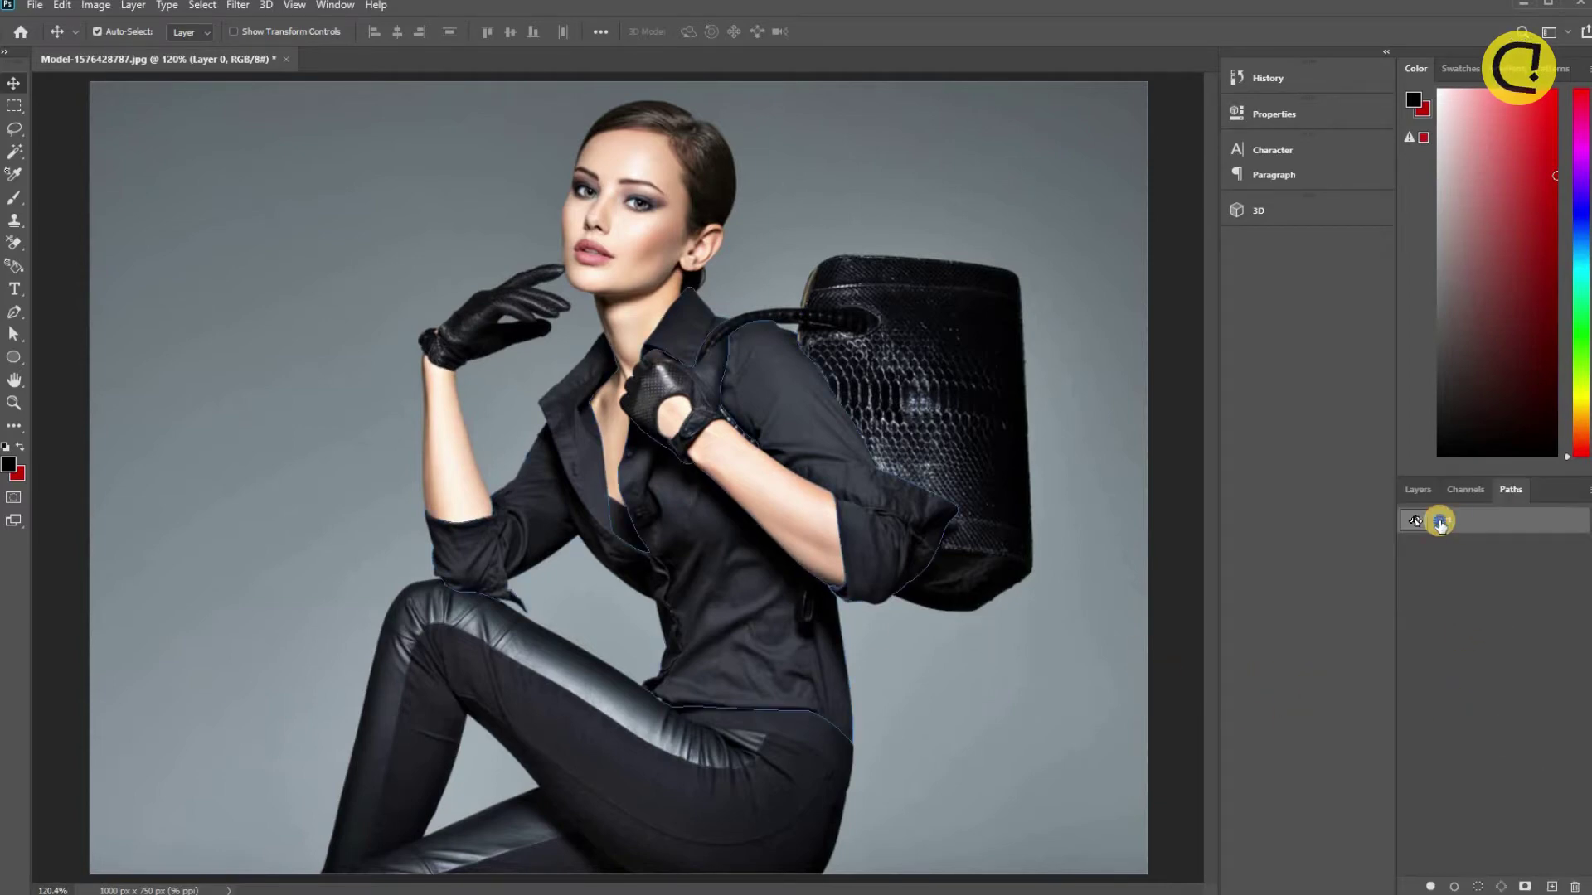
Make a selection from the Shirt path with 0 feather radius, then return to Layers.
right_click(1443, 520)
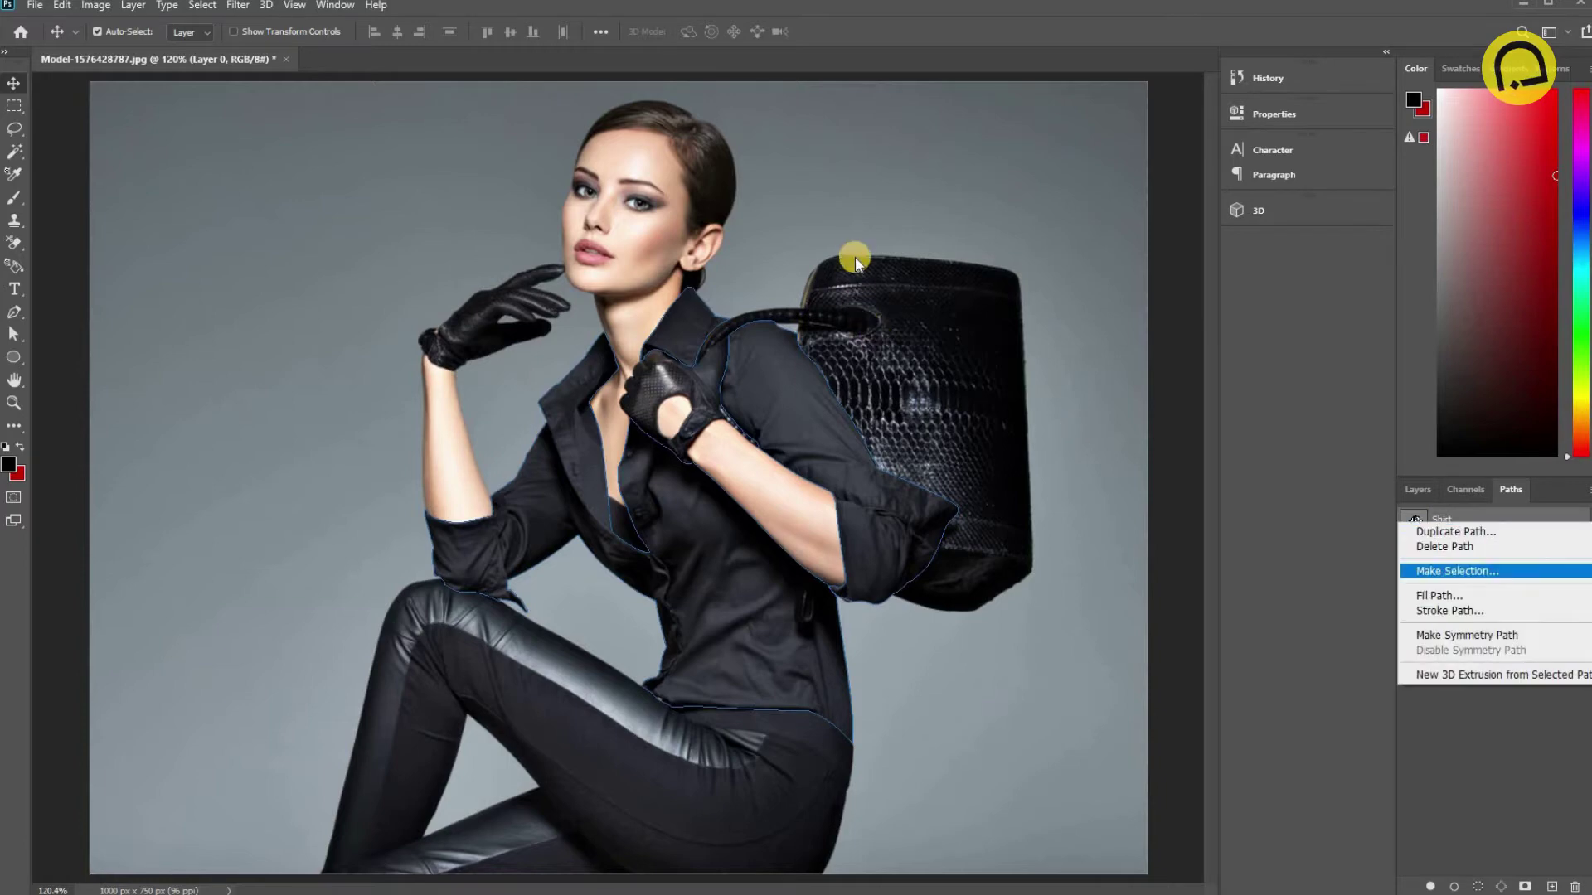
click(1471, 572)
click(887, 240)
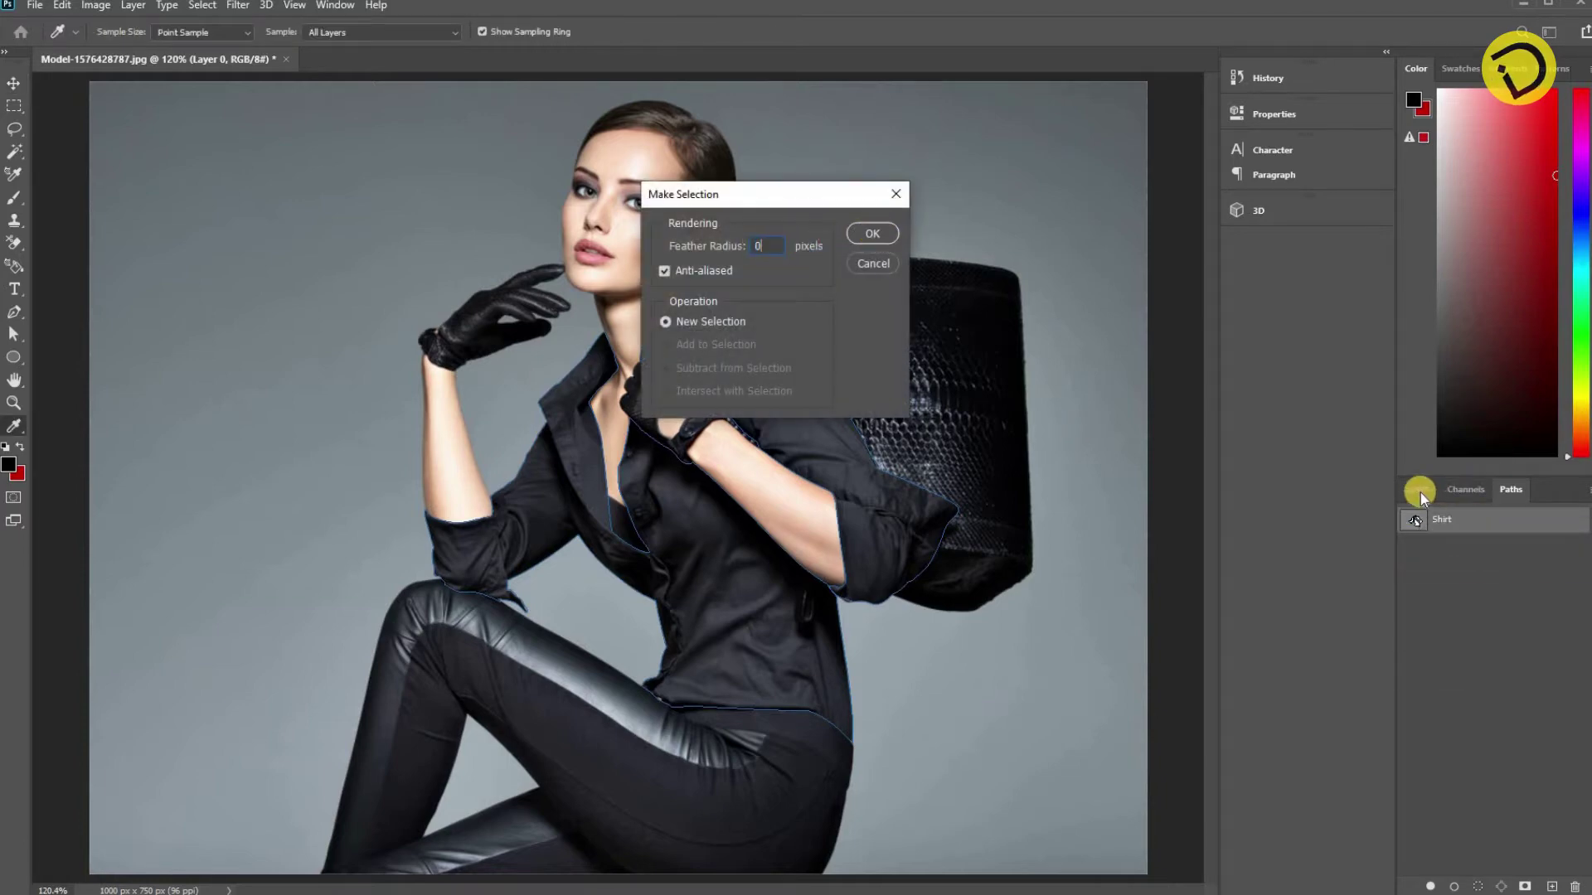
click(1417, 490)
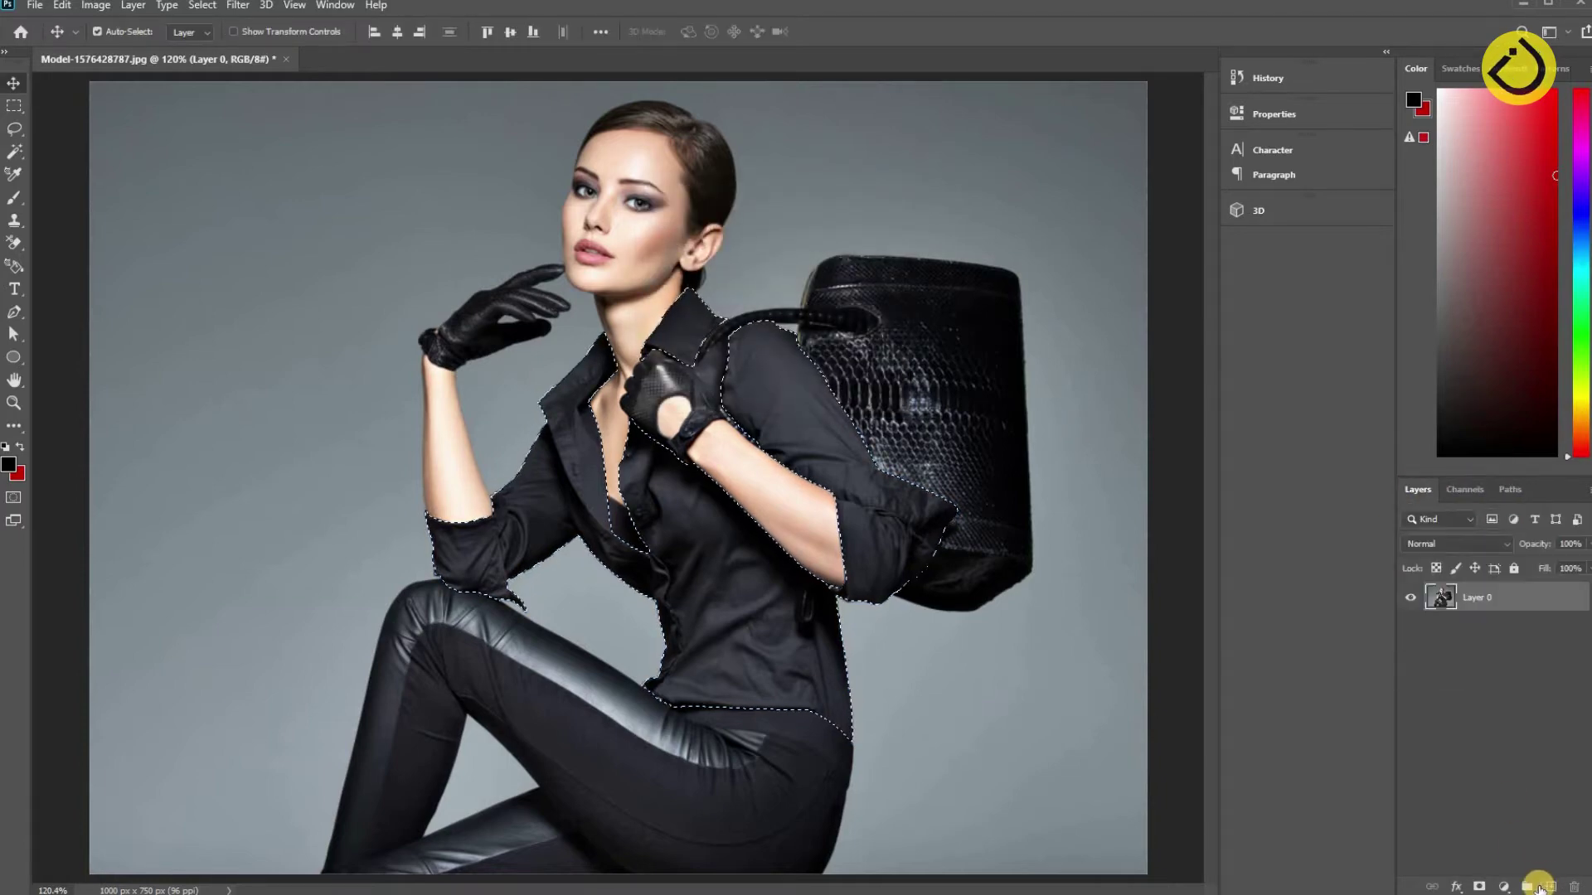
click(1503, 886)
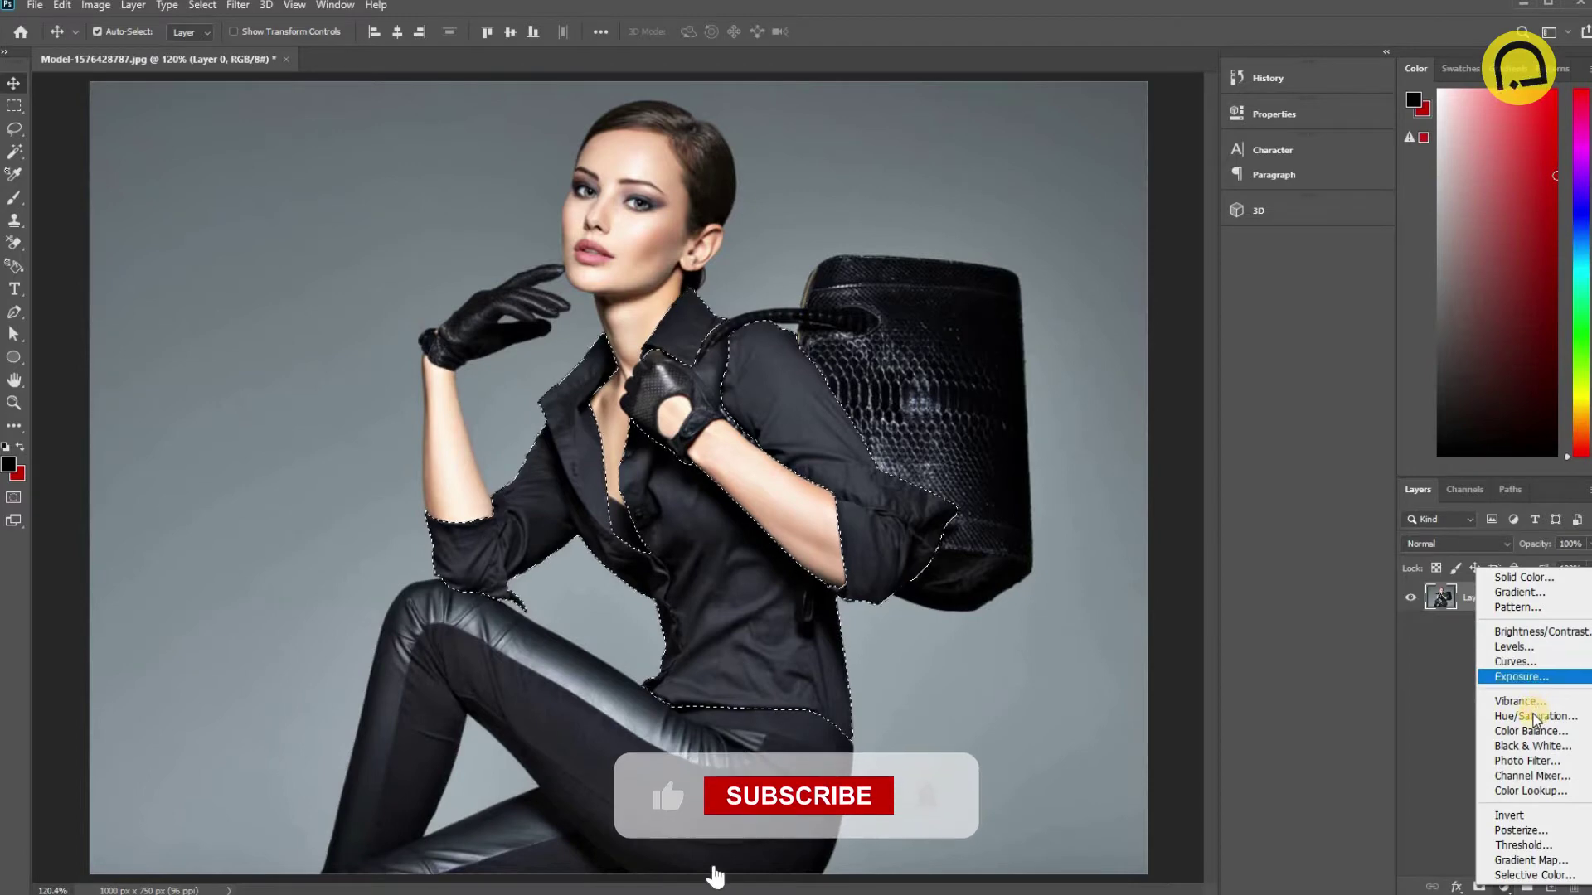
Grey the shirt with a Hue/Saturation layer (Saturation -100, Lightness +28), then create a layer group.
click(1497, 715)
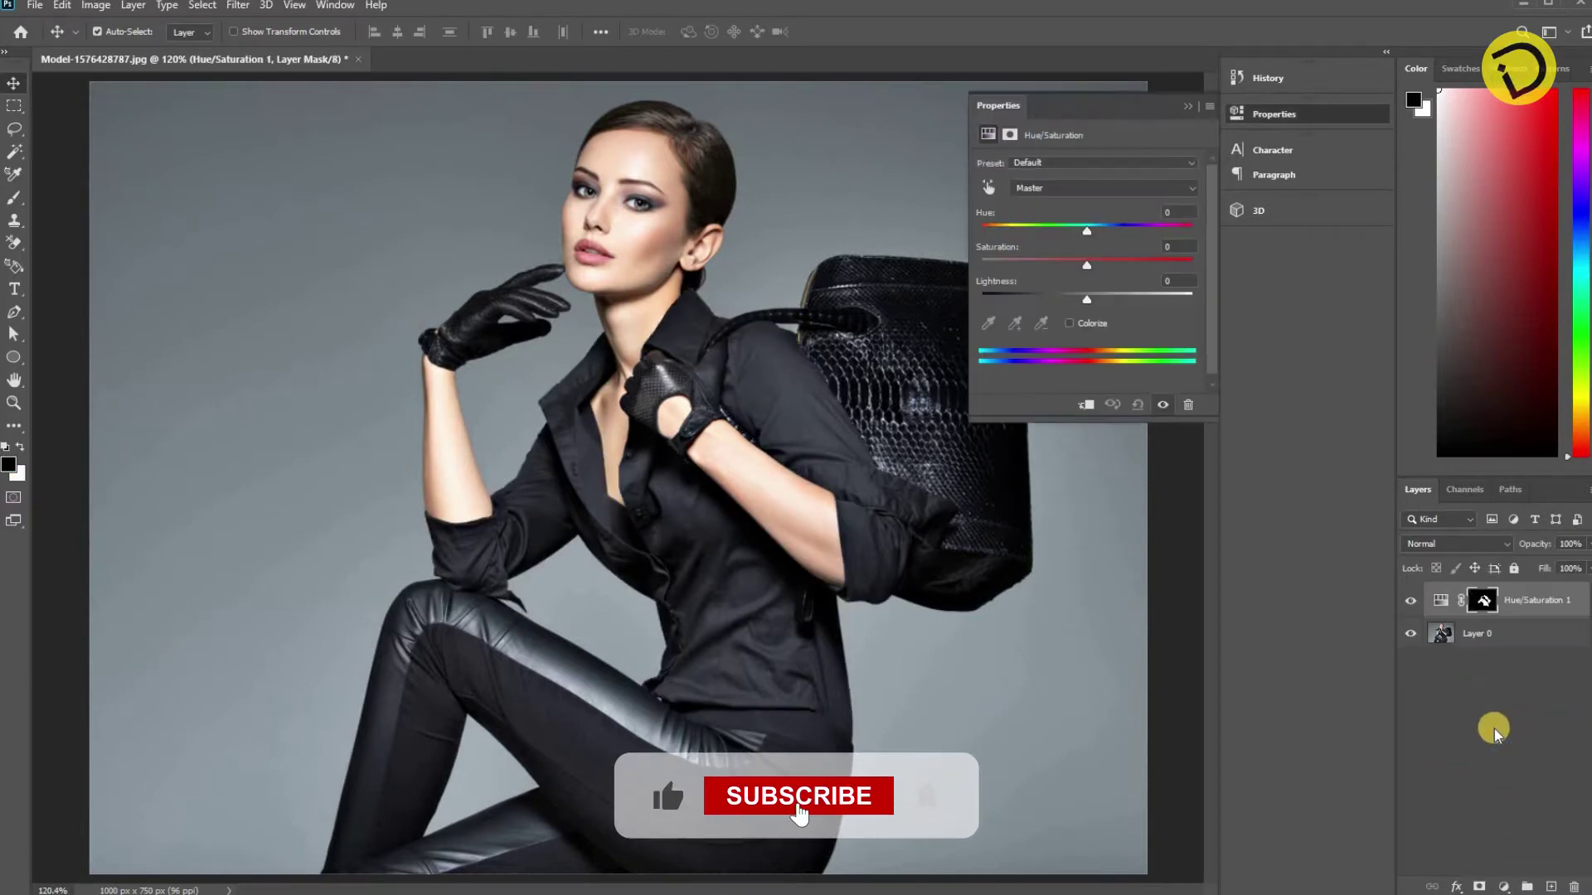
drag(1087, 263, 1045, 264)
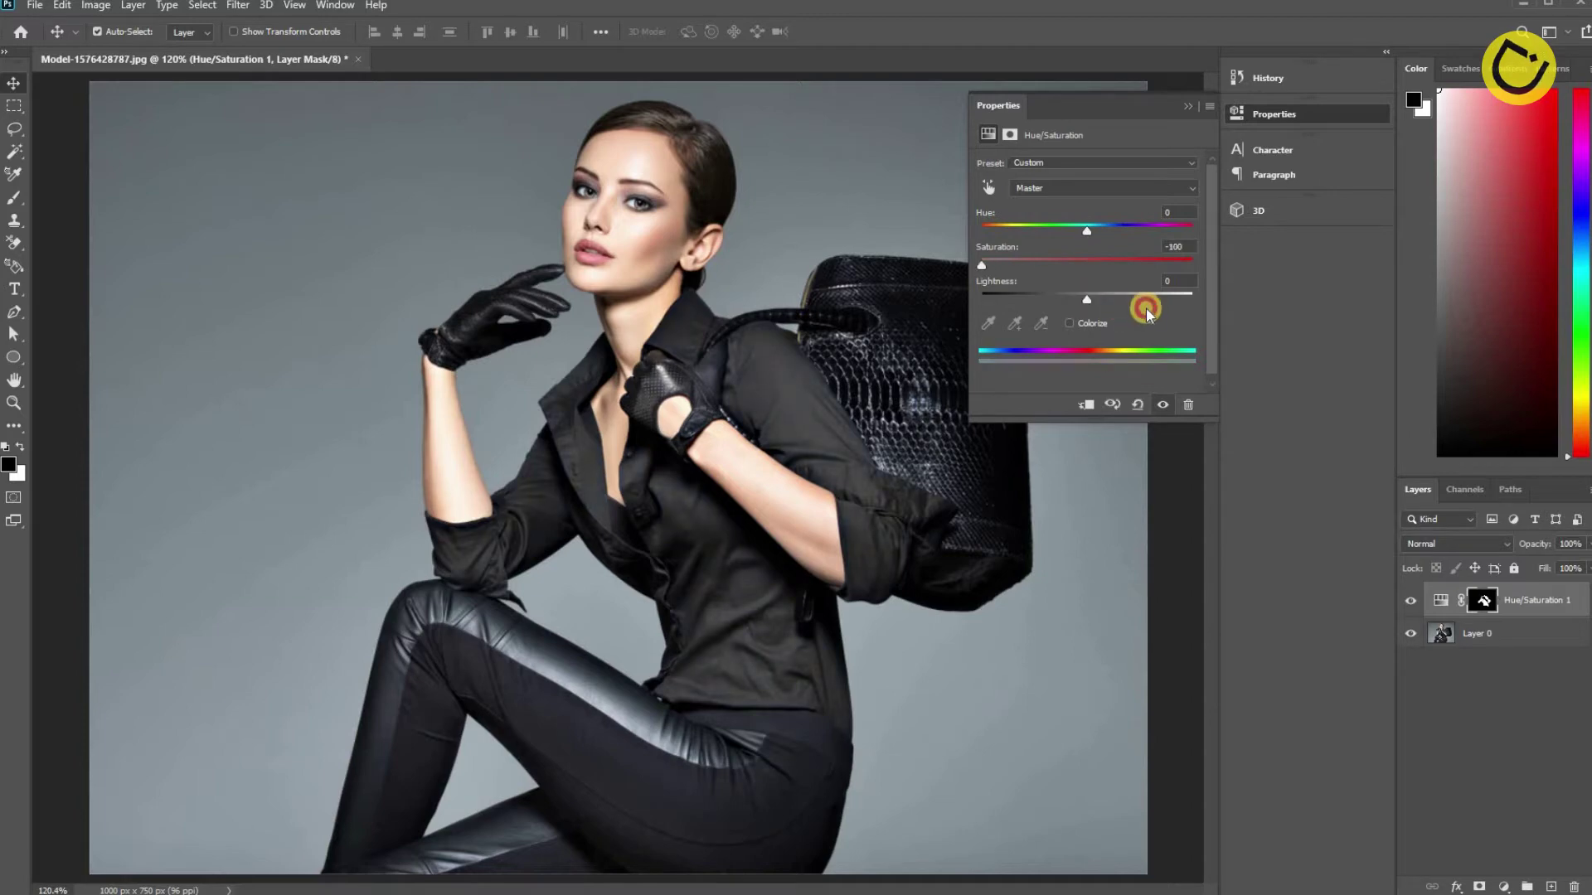
mouse_move(1146, 312)
mouse_down()
mouse_move(1172, 311)
mouse_move(1107, 299)
mouse_up()
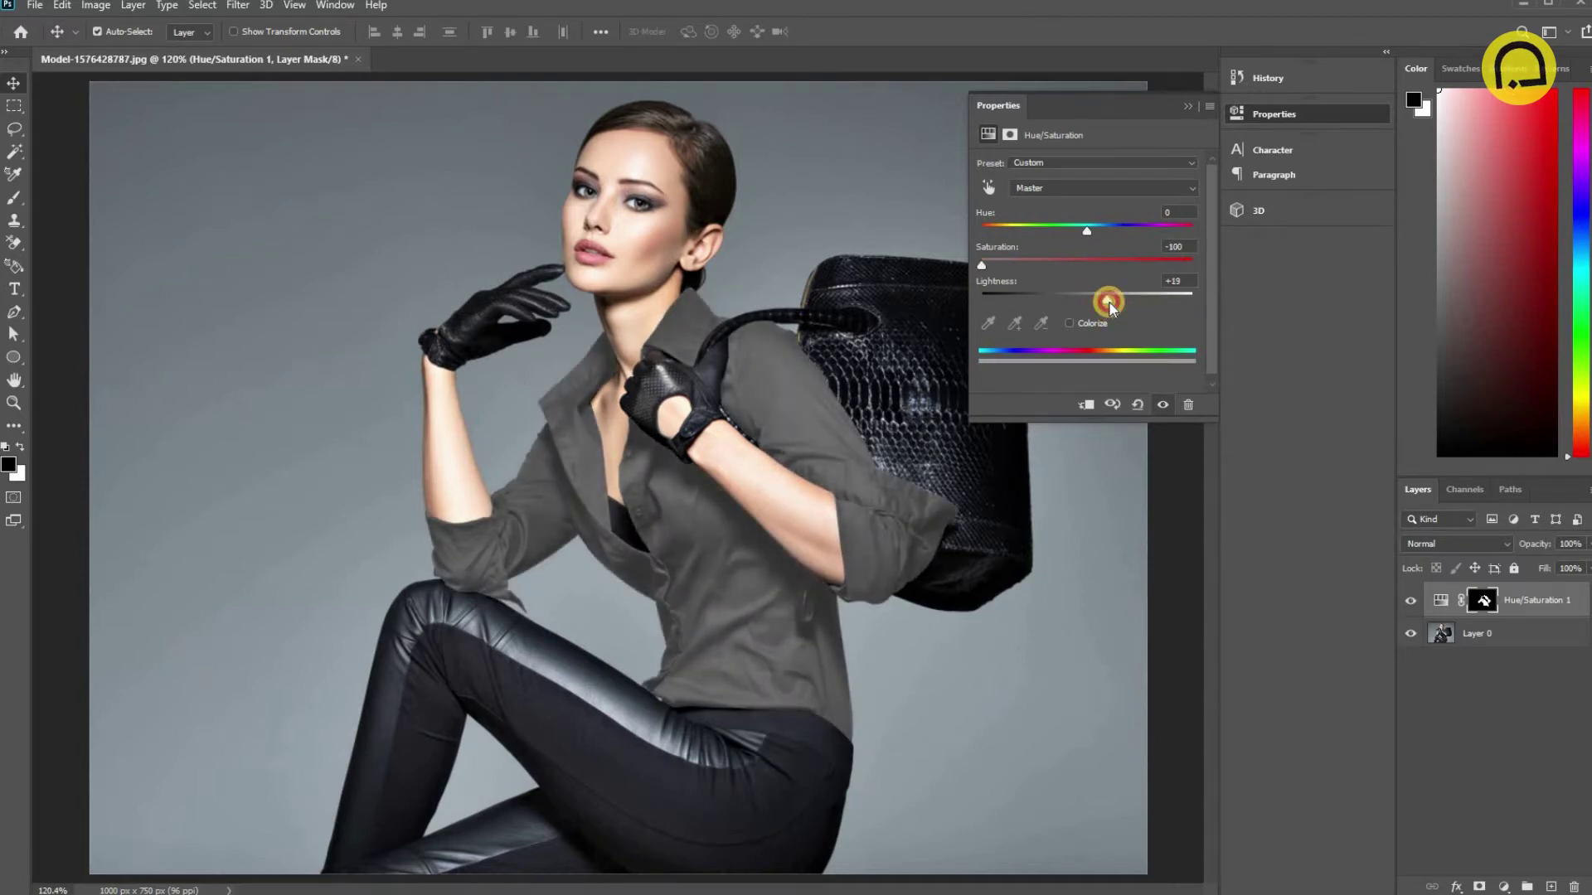
click(1116, 300)
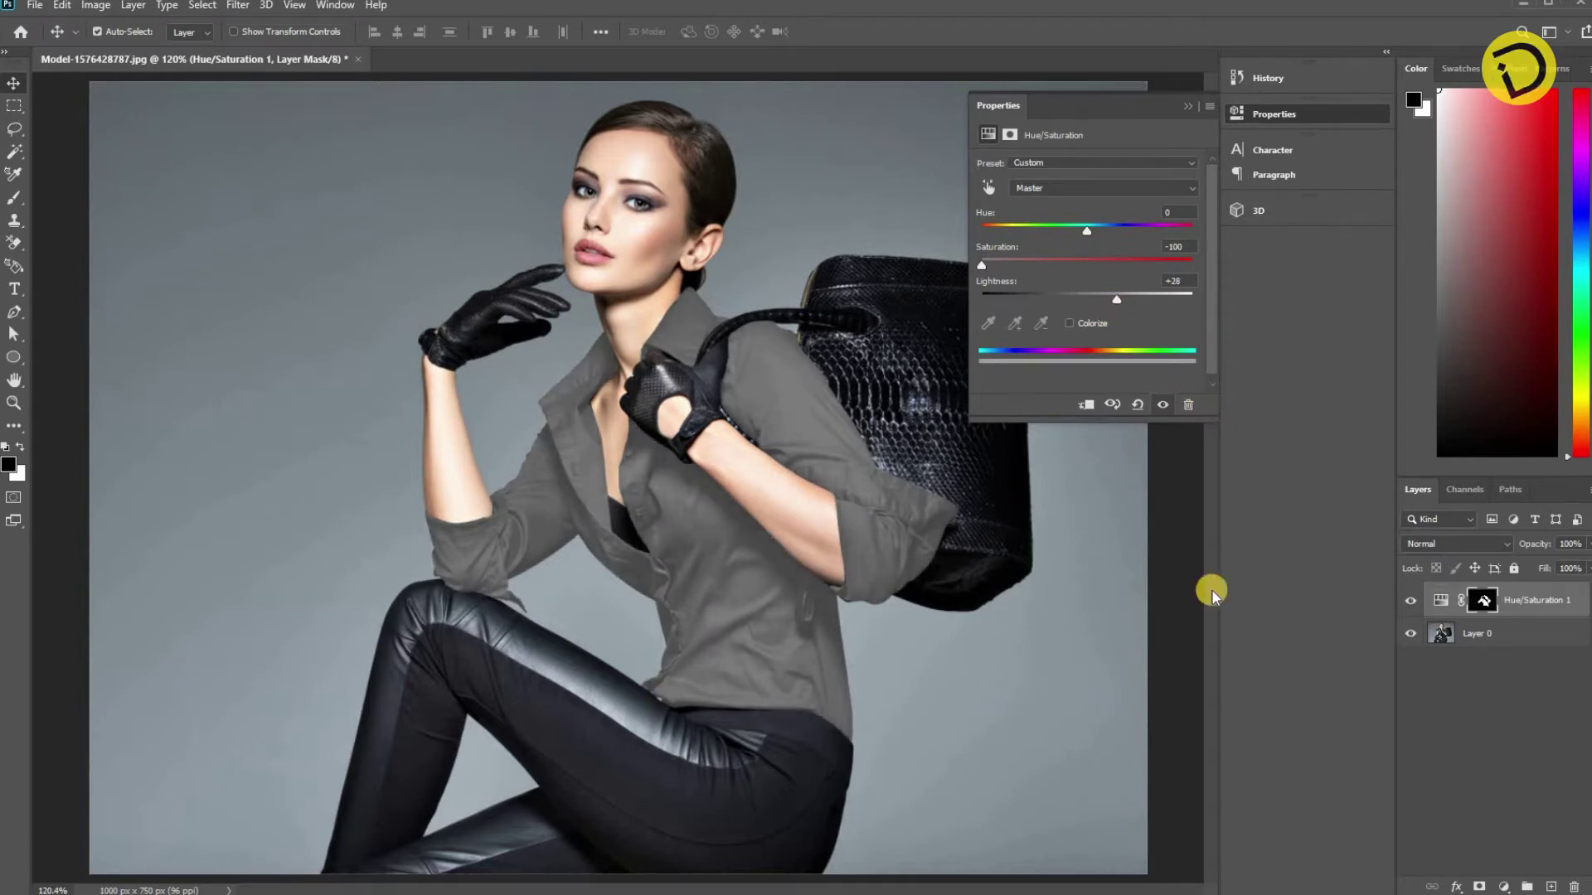
click(1470, 618)
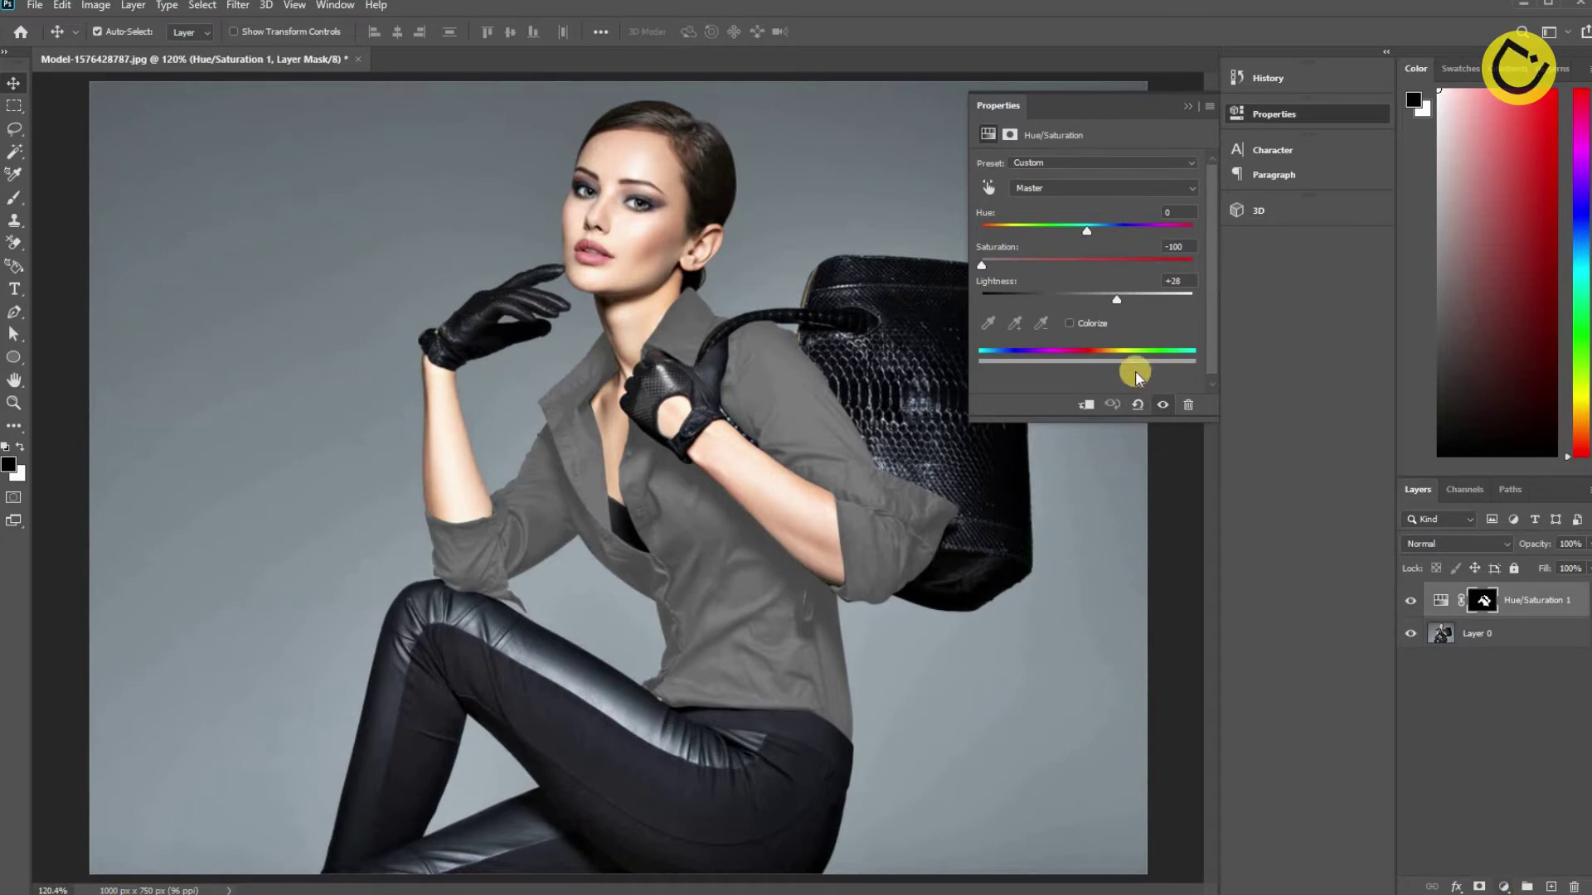
key(ctrl+g)
text(Changing Color)
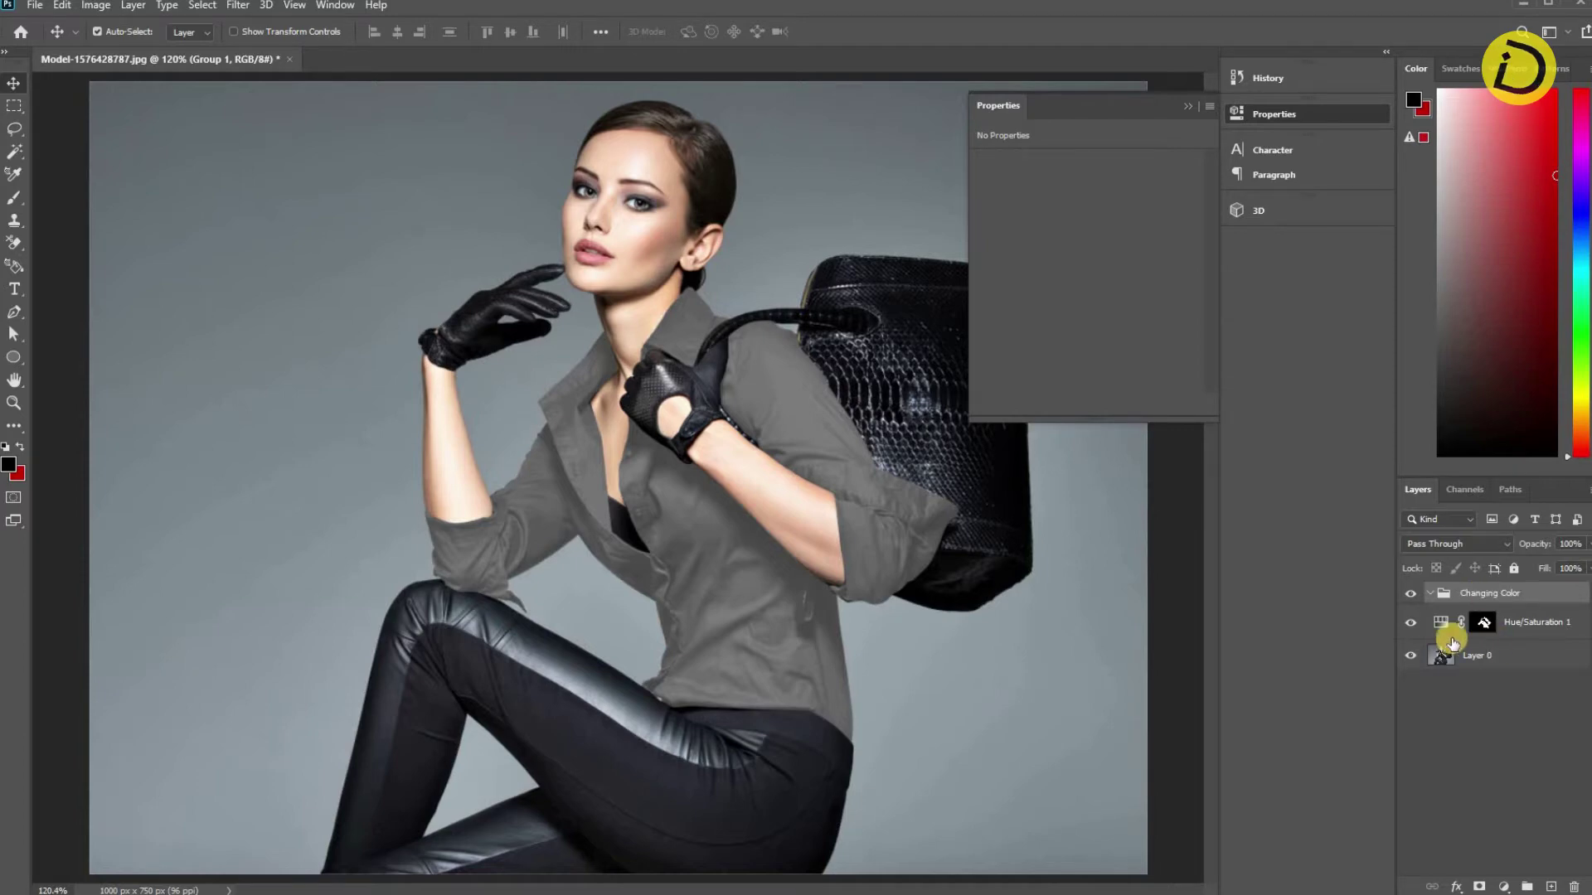
Name the group 'Changing Color' and move Hue/Saturation 1's shirt mask onto the group.
key(Return)
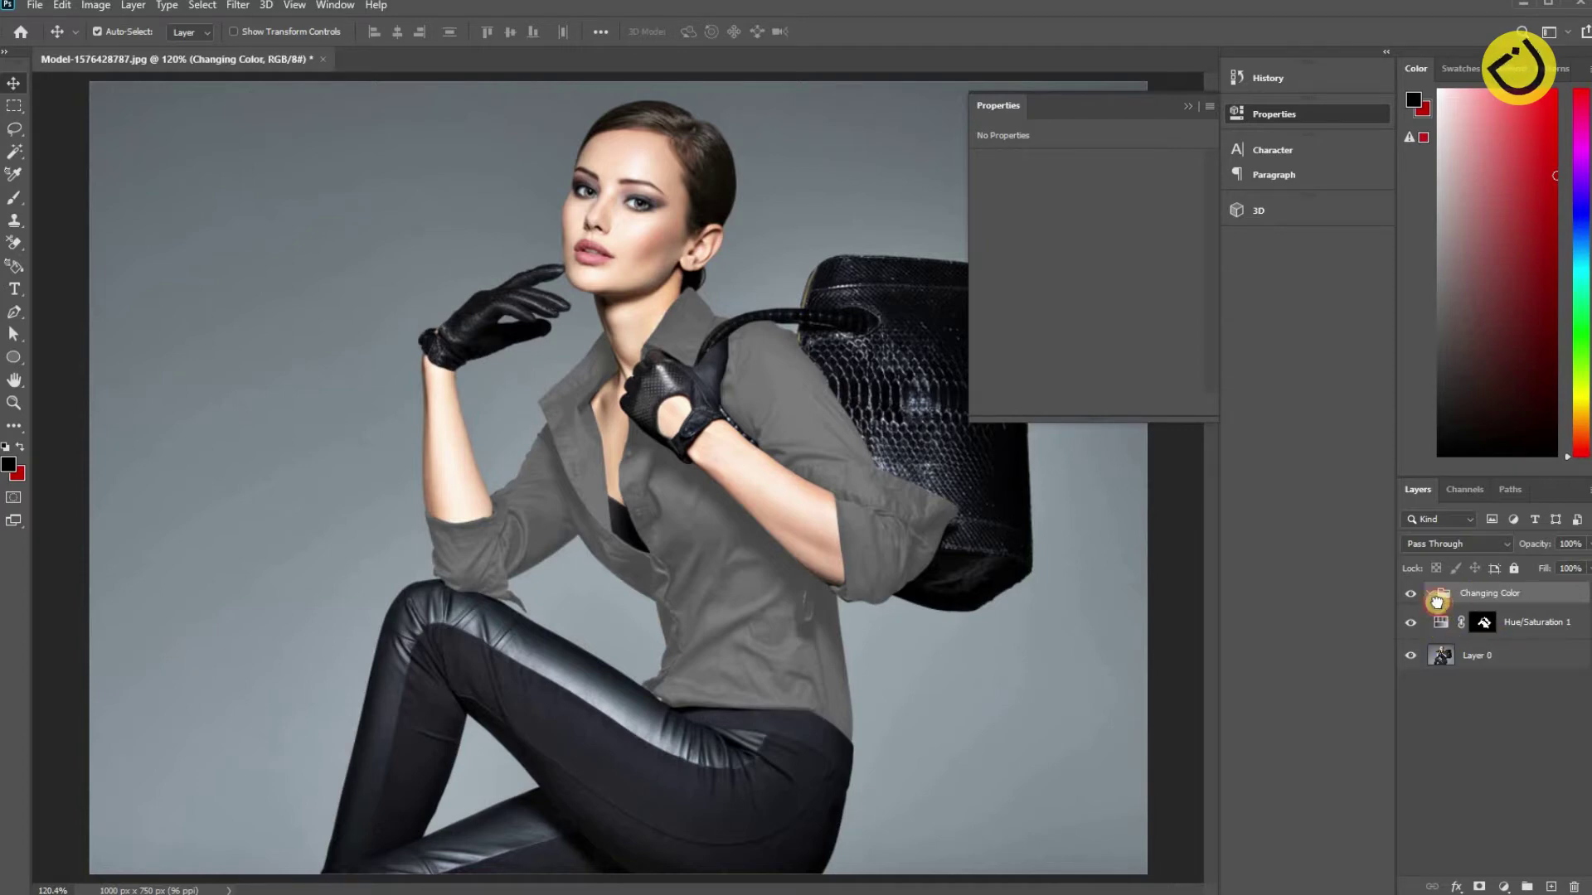
click(1499, 620)
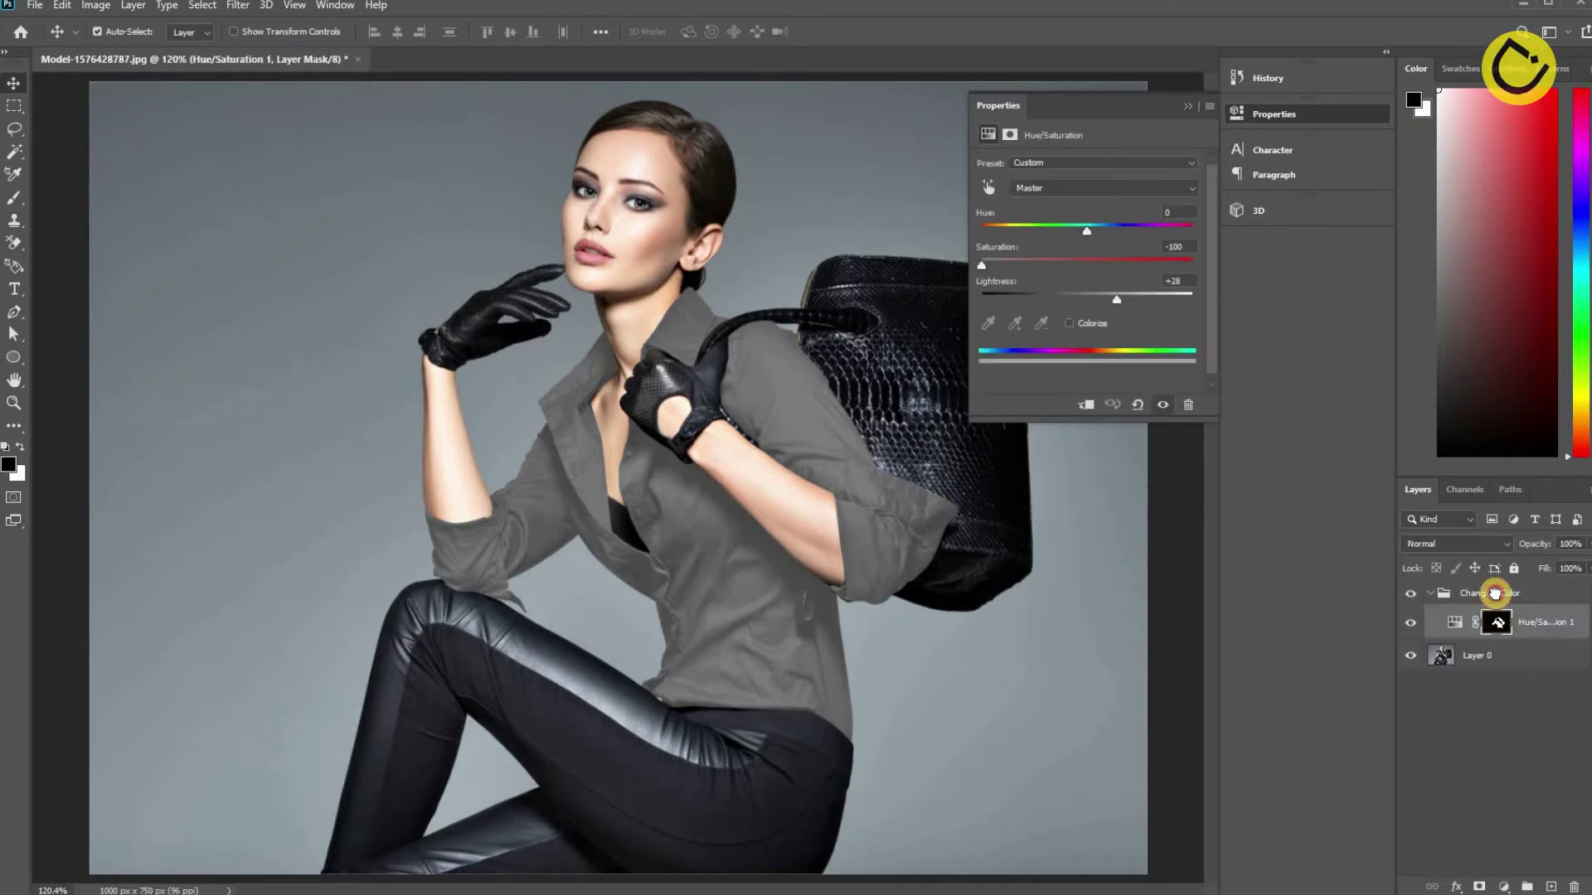
drag(1498, 621, 1443, 615)
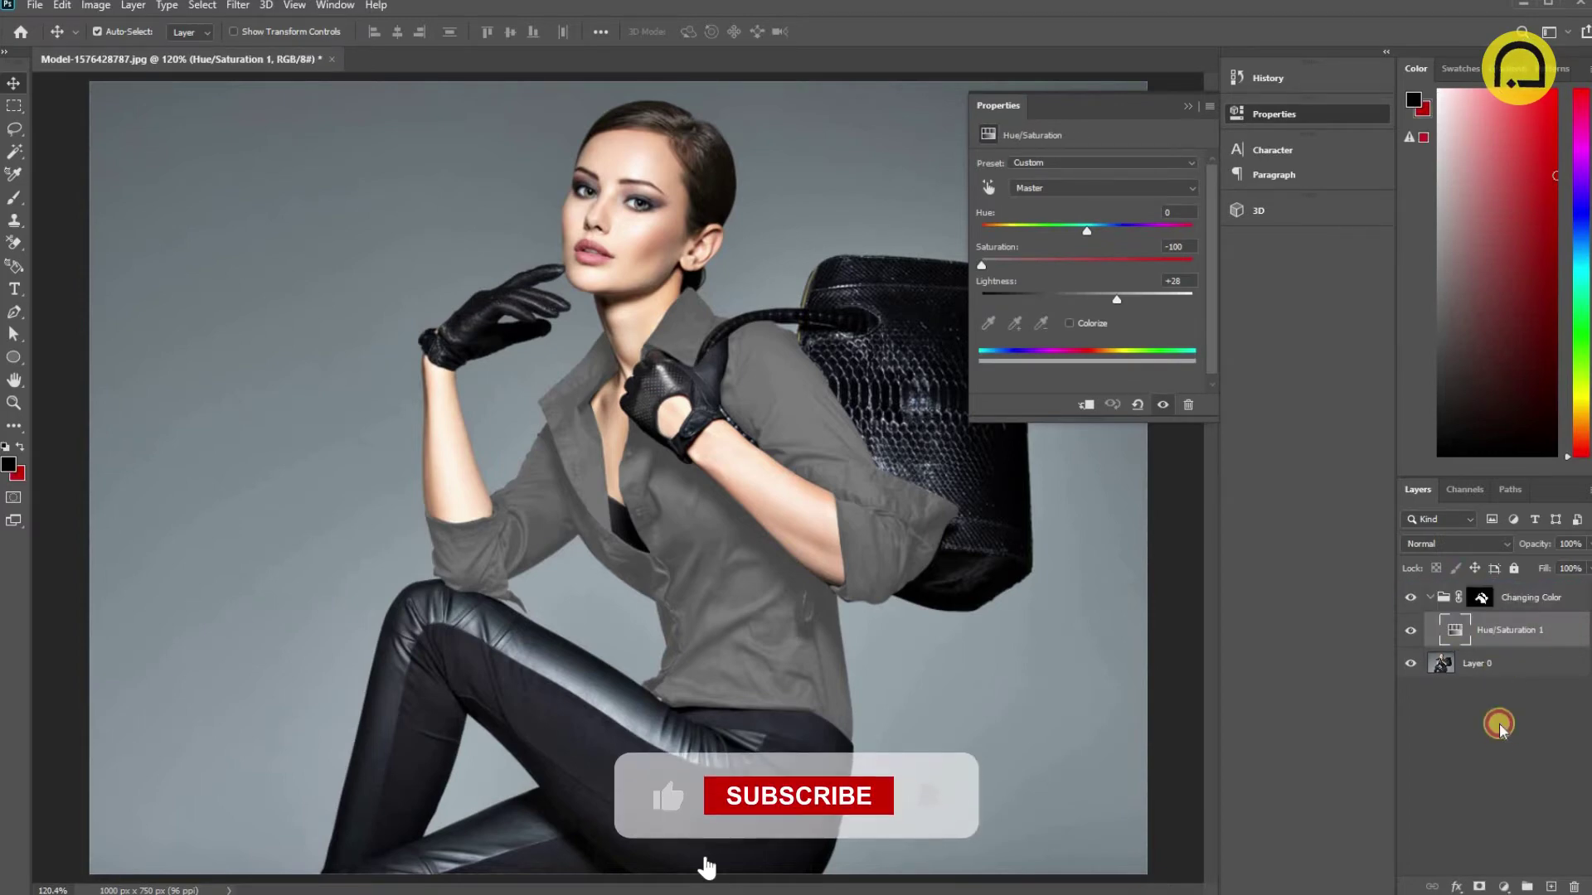
click(1481, 597)
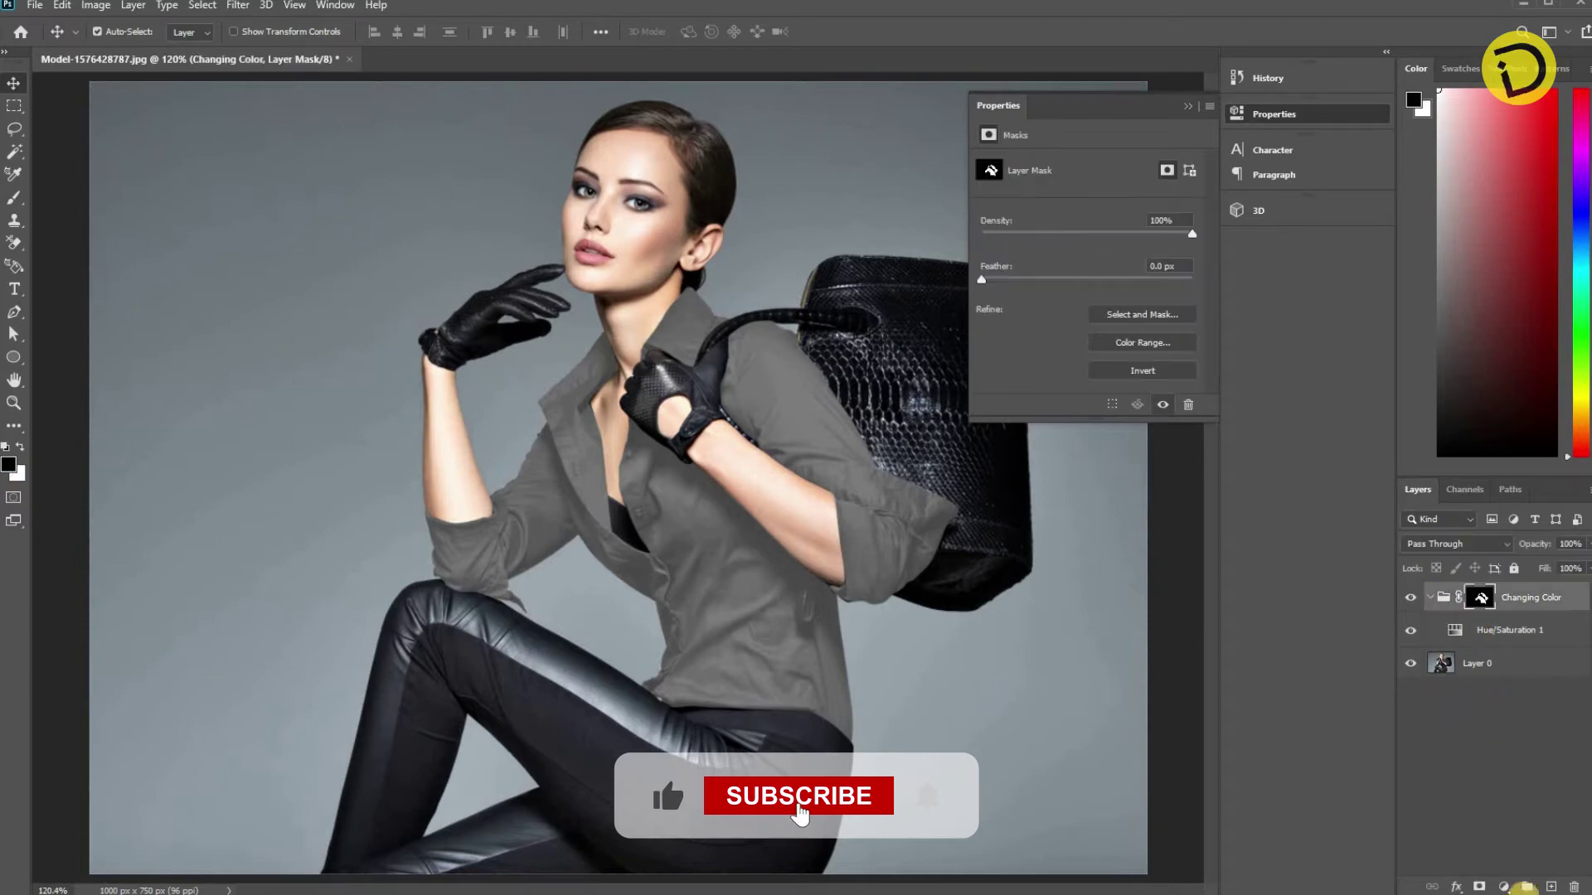
click(1504, 631)
click(1498, 886)
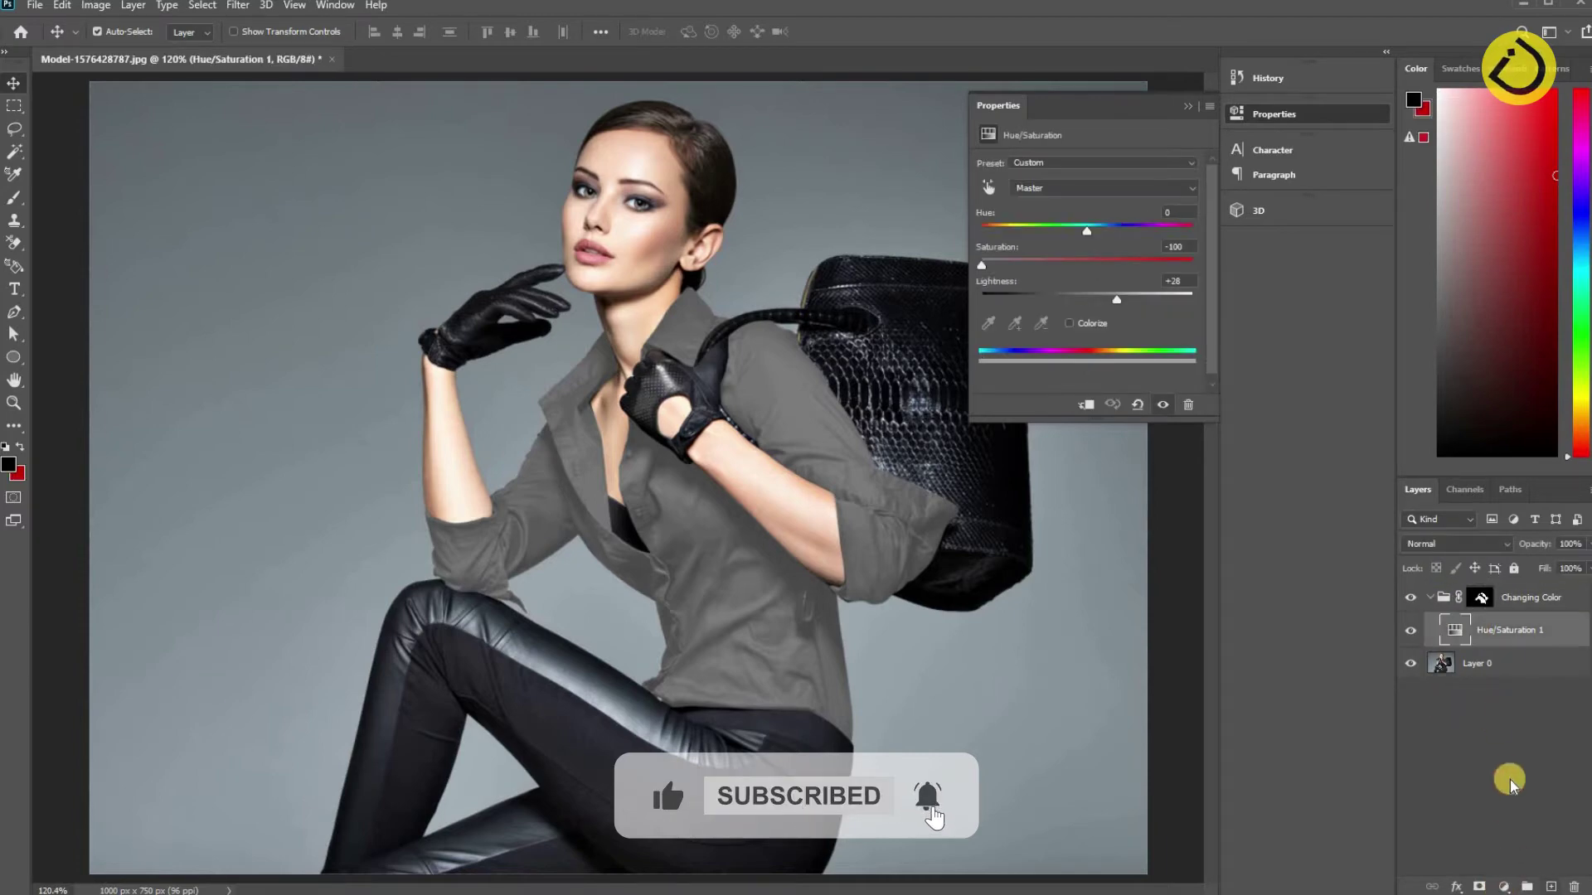
Add a Curves 1 adjustment with the white point pulled left to brighten the shirt.
click(1503, 665)
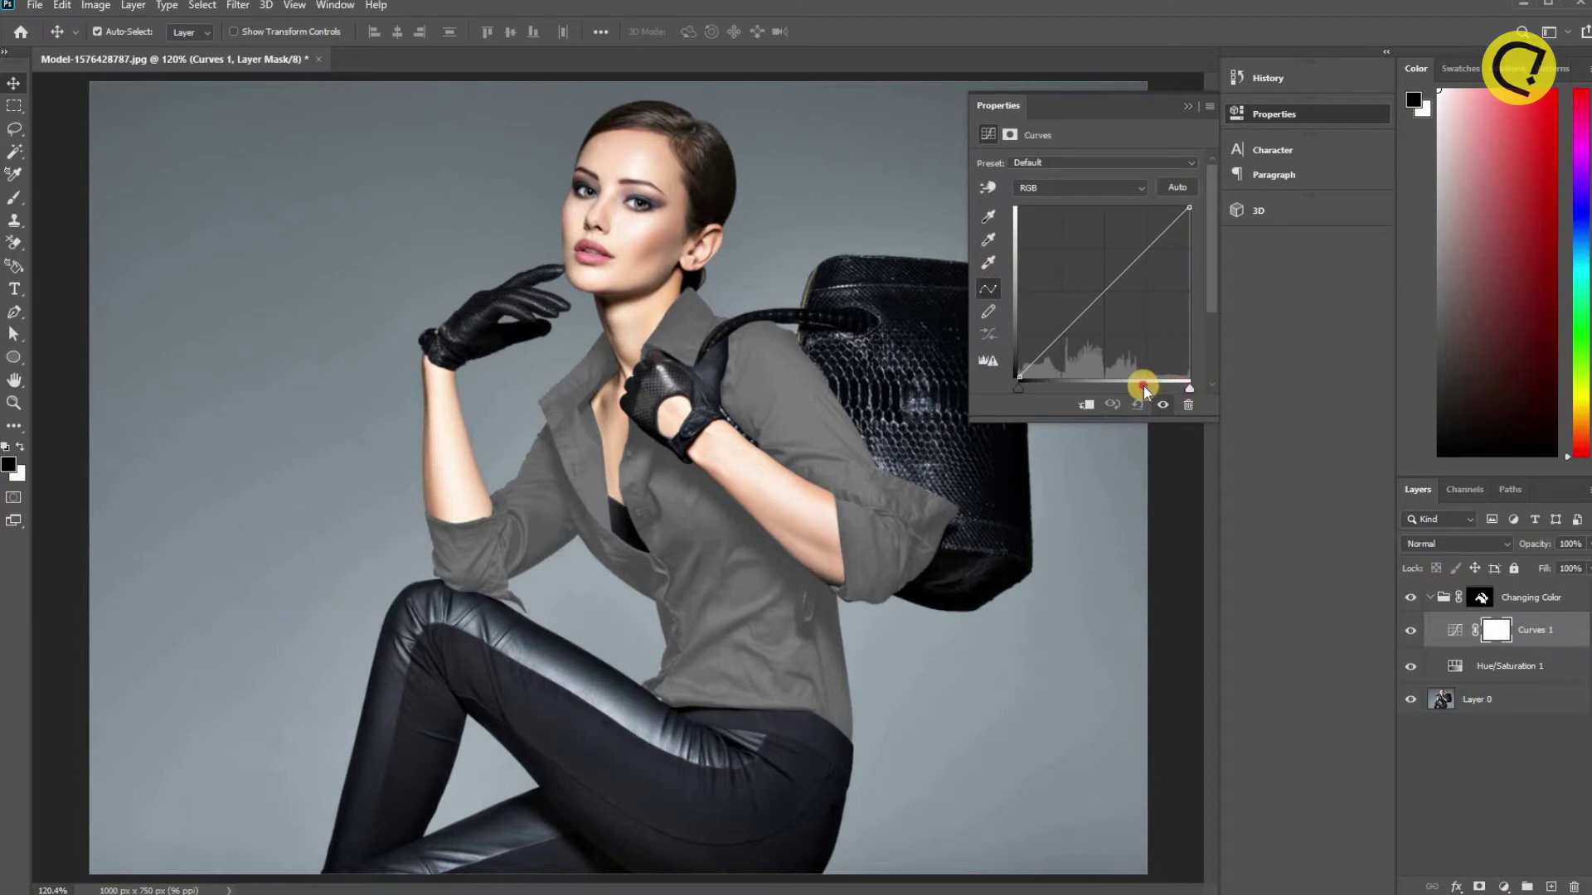
drag(1115, 380, 1148, 386)
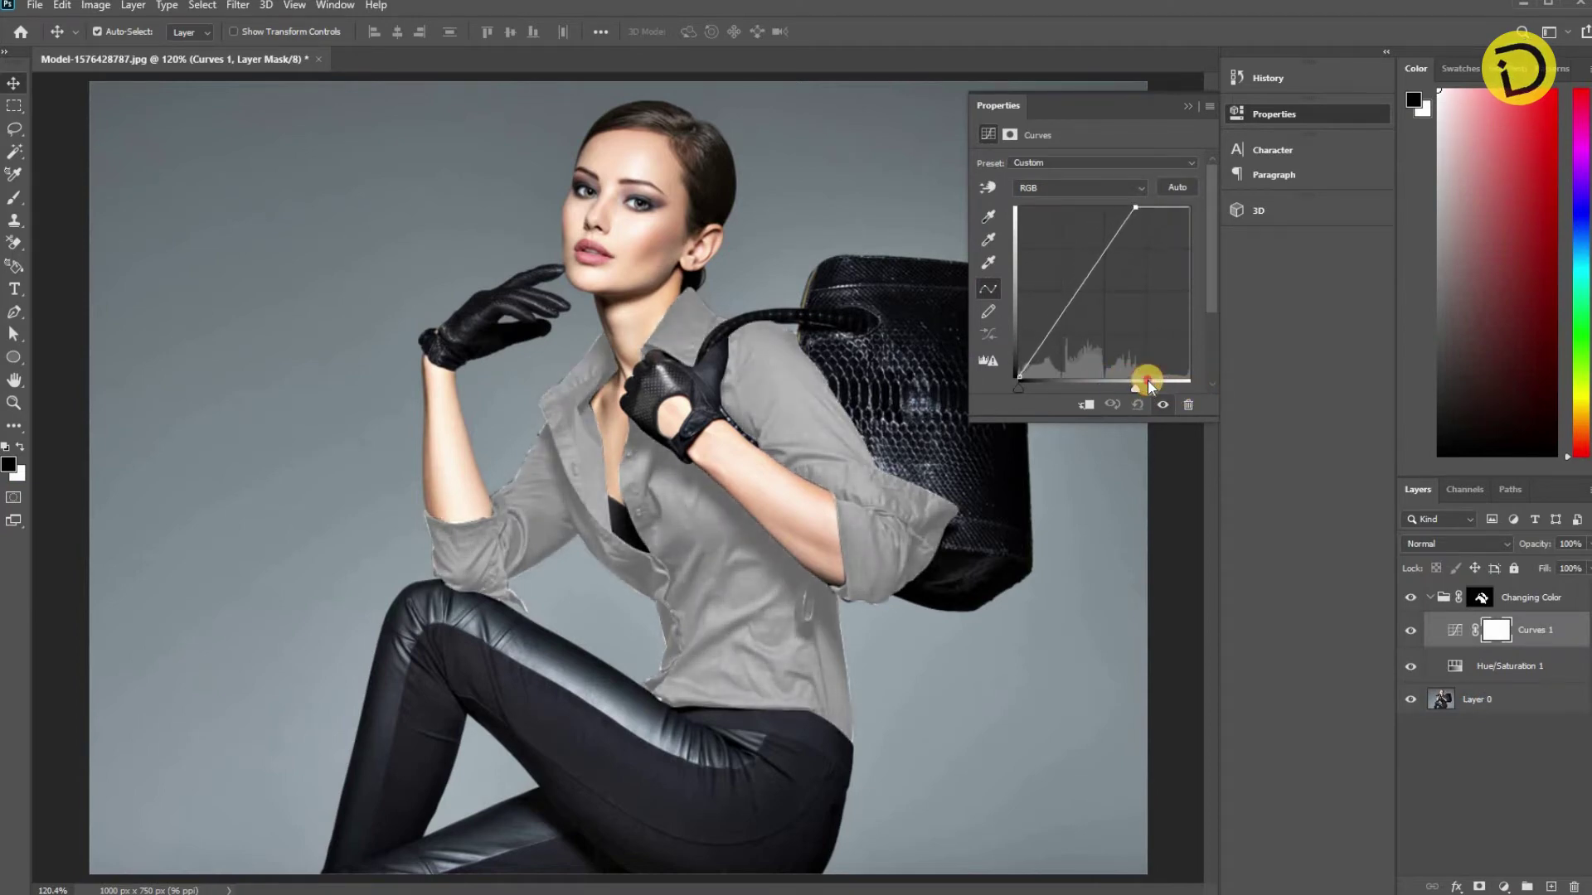
ctrl+click(1529, 631)
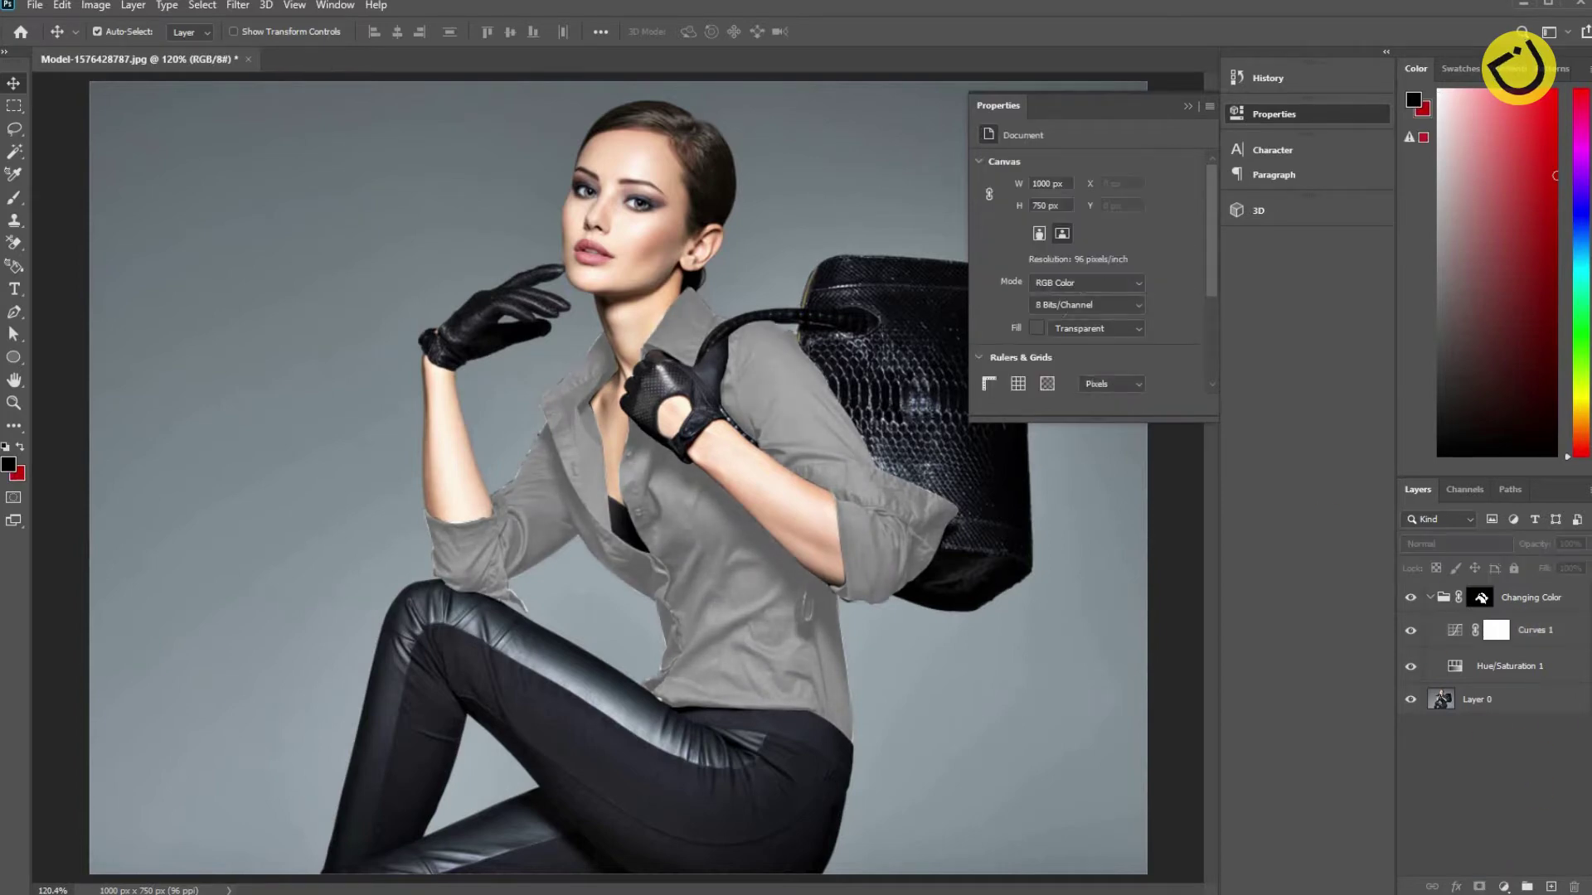
click(1496, 630)
Add a Curves 2 adjustment bending the curve upward to whiten the shirt.
click(1503, 886)
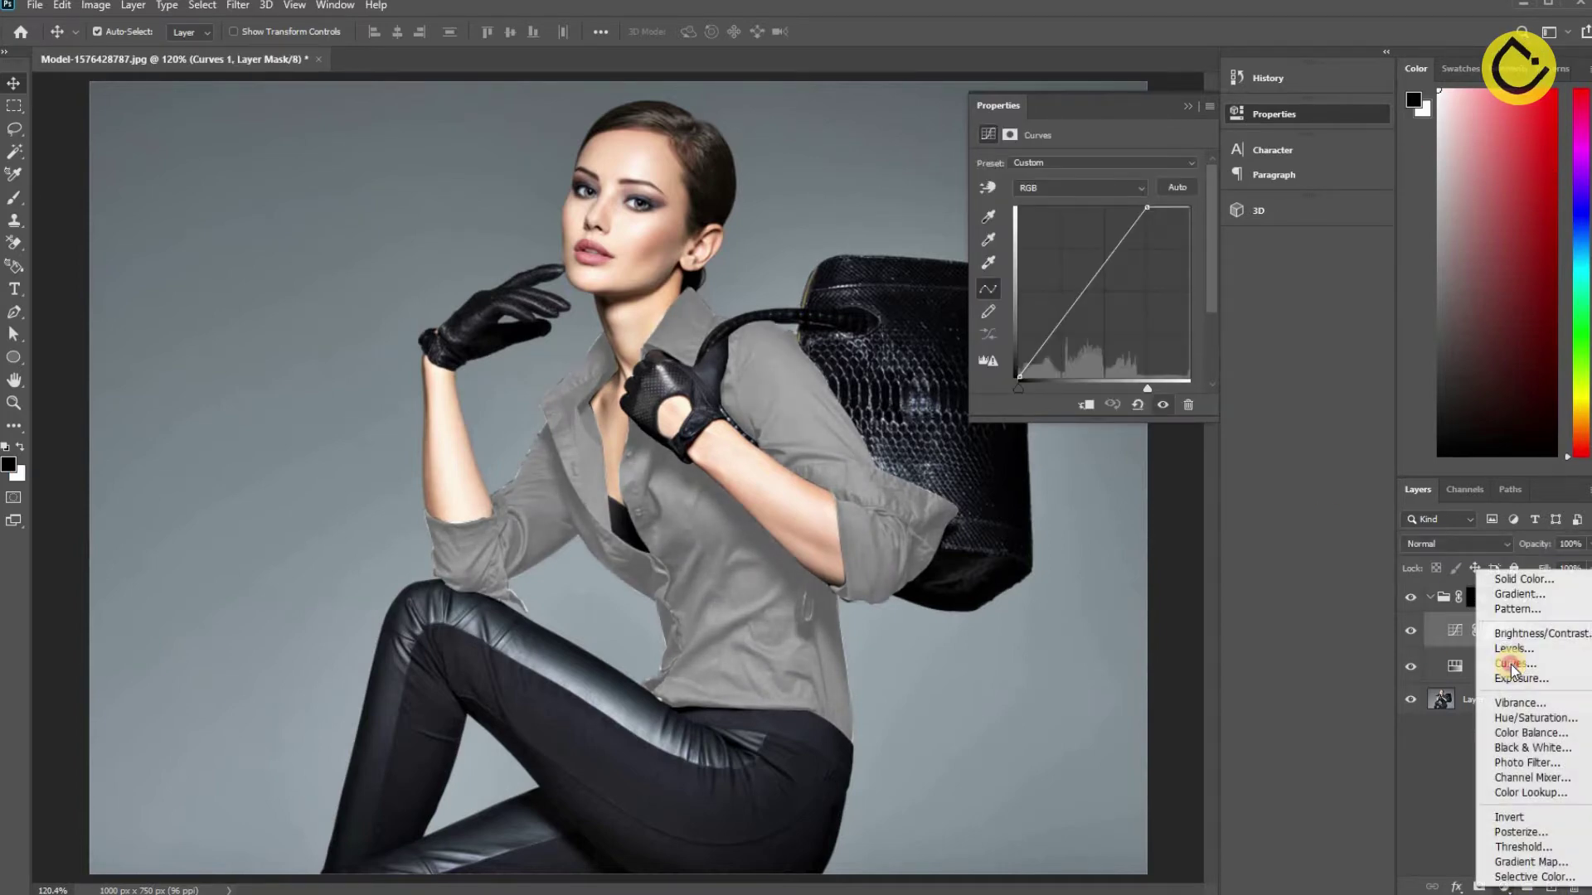
click(1509, 664)
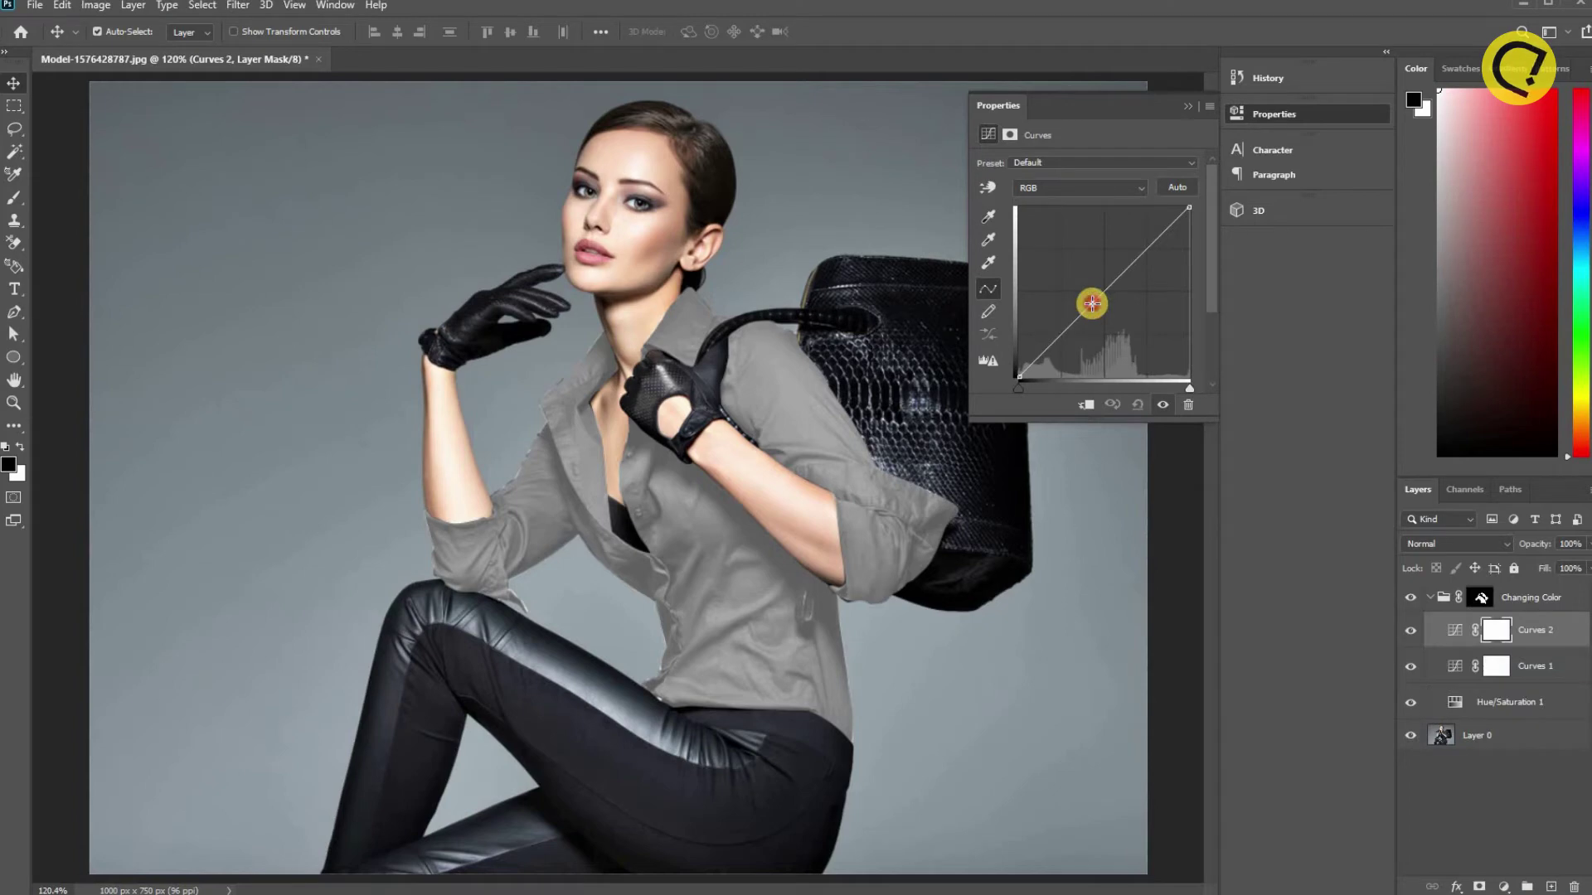
mouse_move(1081, 254)
mouse_down()
mouse_move(1069, 295)
mouse_move(1084, 259)
mouse_up()
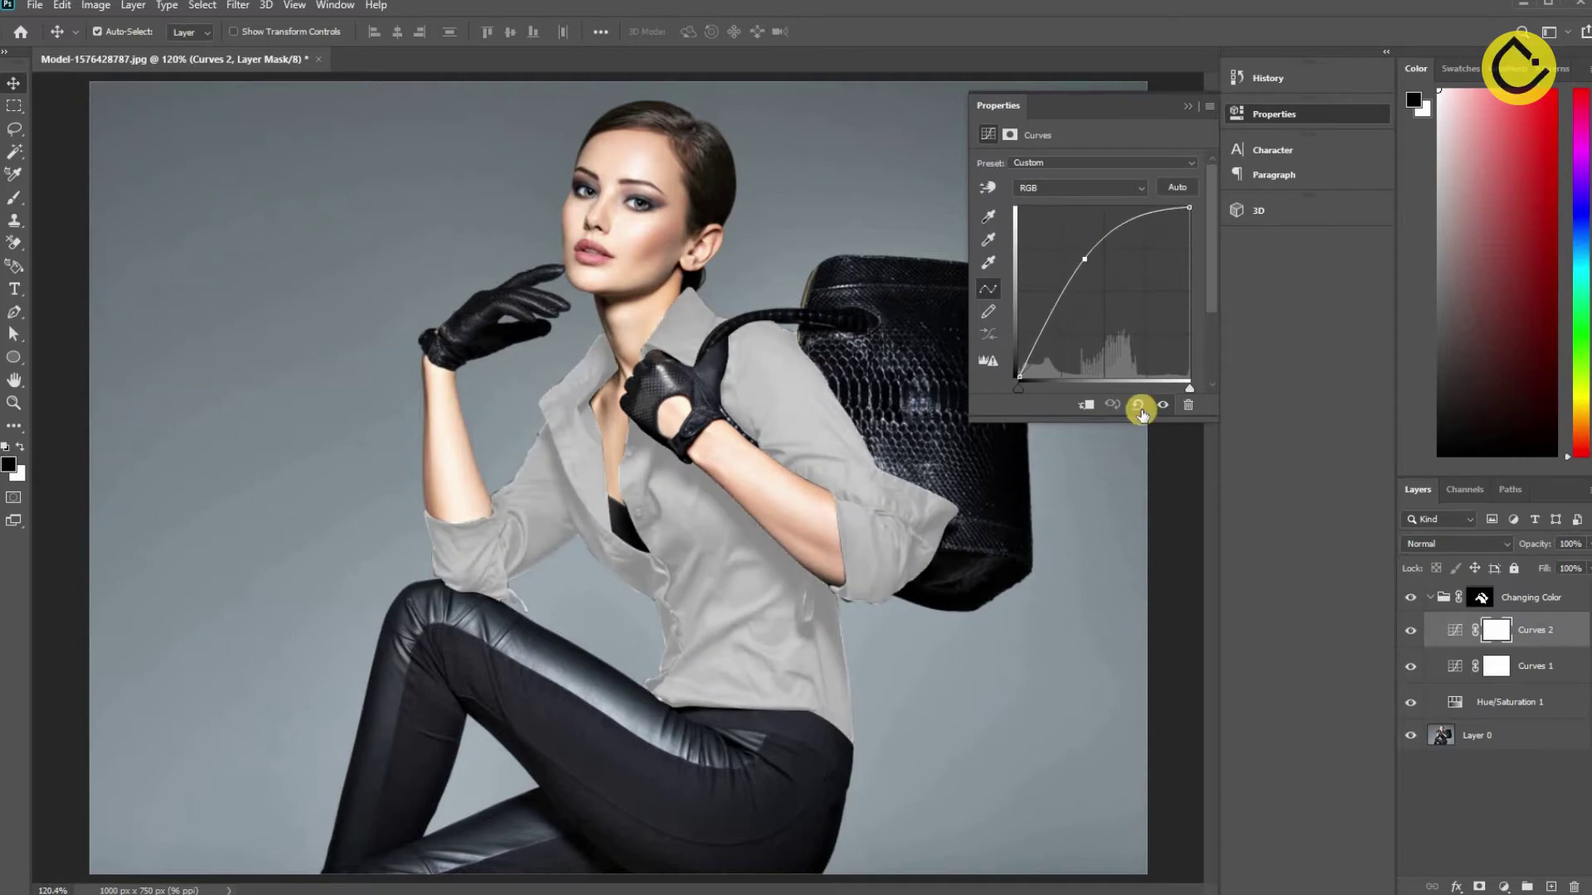
click(733, 568)
scroll(508, 427, up, 3)
scroll(760, 523, up, 3)
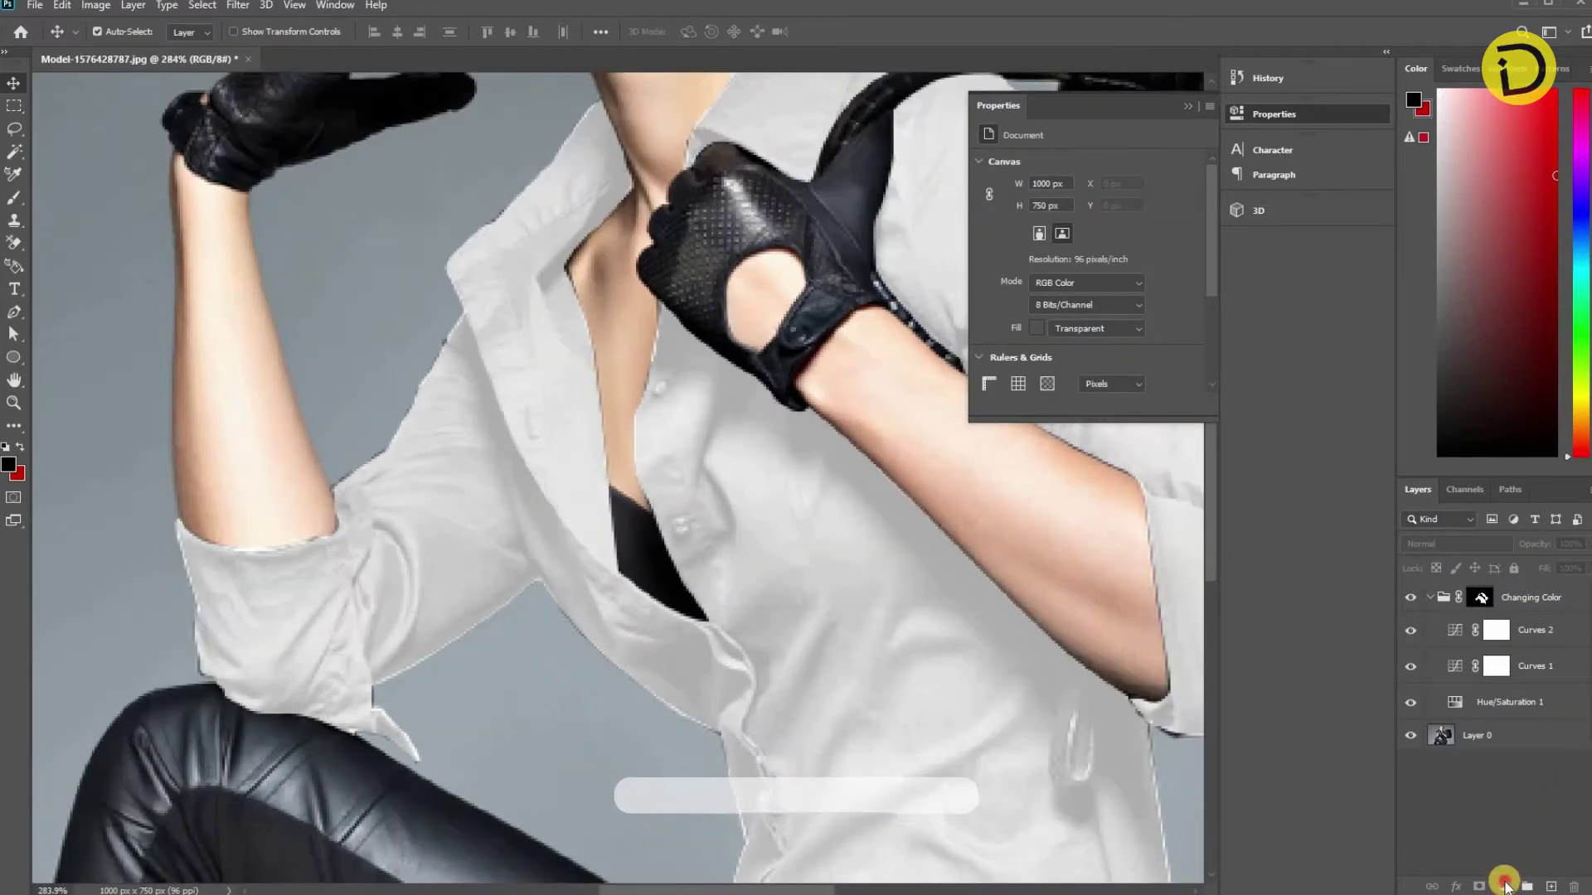
click(1503, 886)
Add Curves 3 with a raised midpoint and preview the whole image.
click(1511, 663)
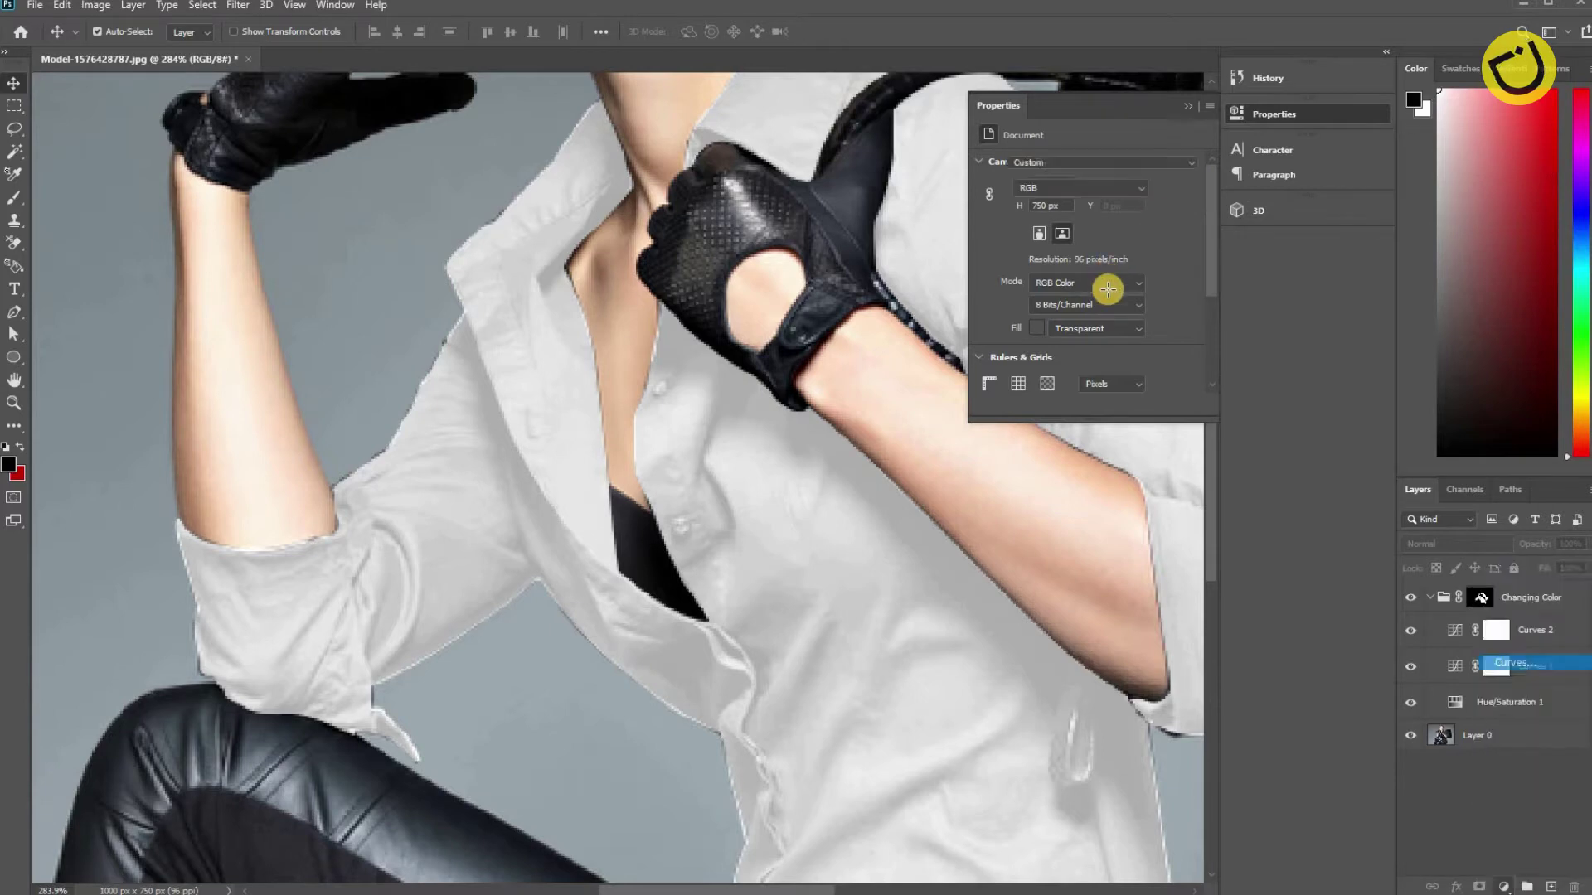
click(1084, 264)
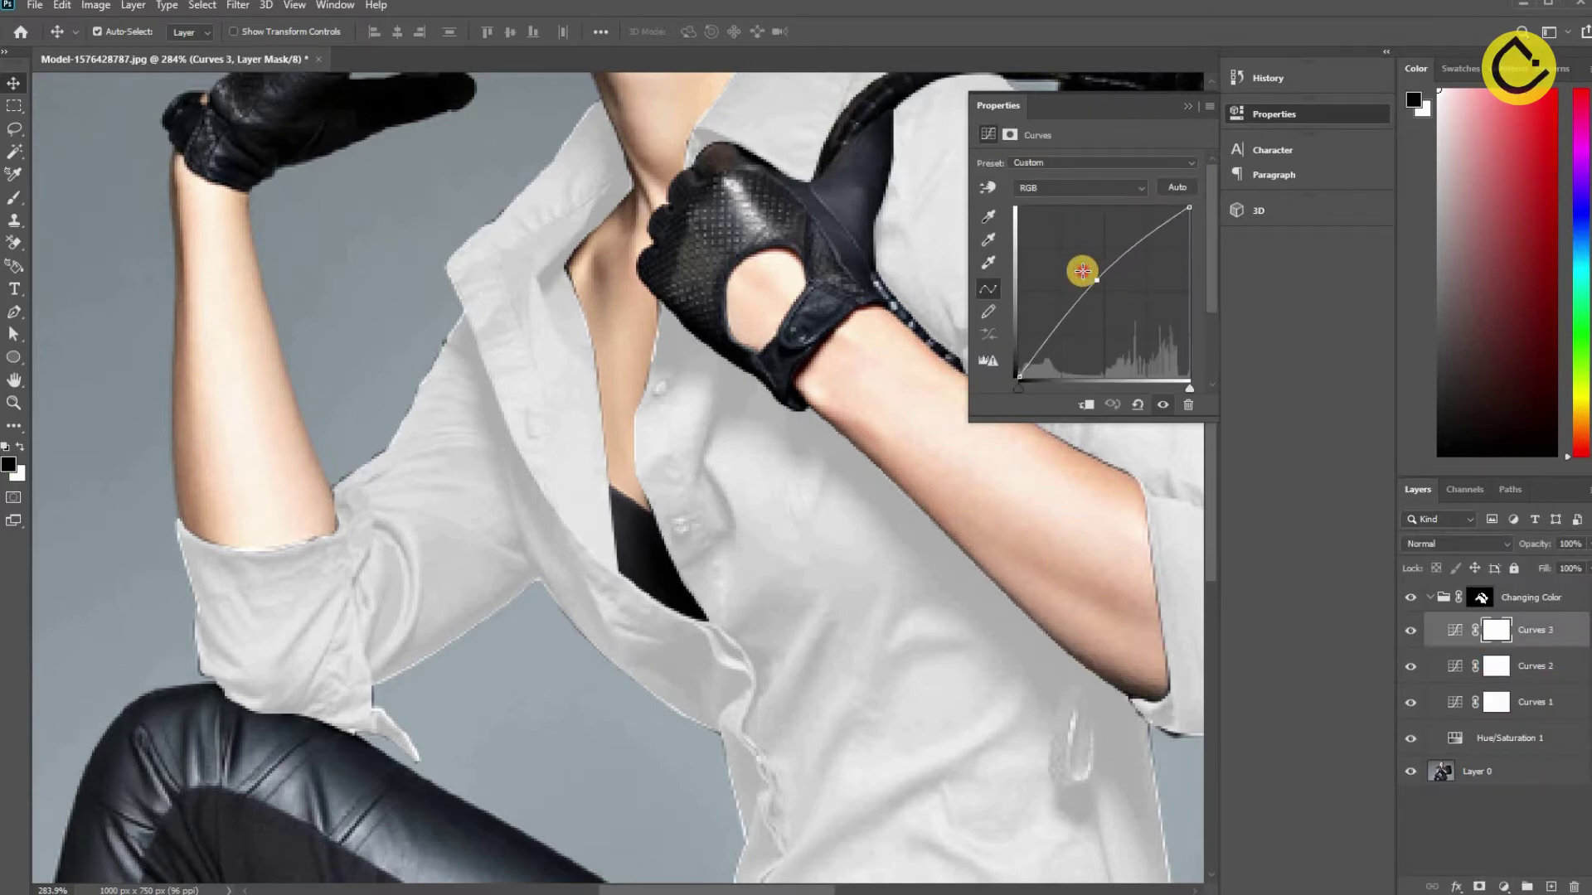
drag(1092, 277, 1105, 285)
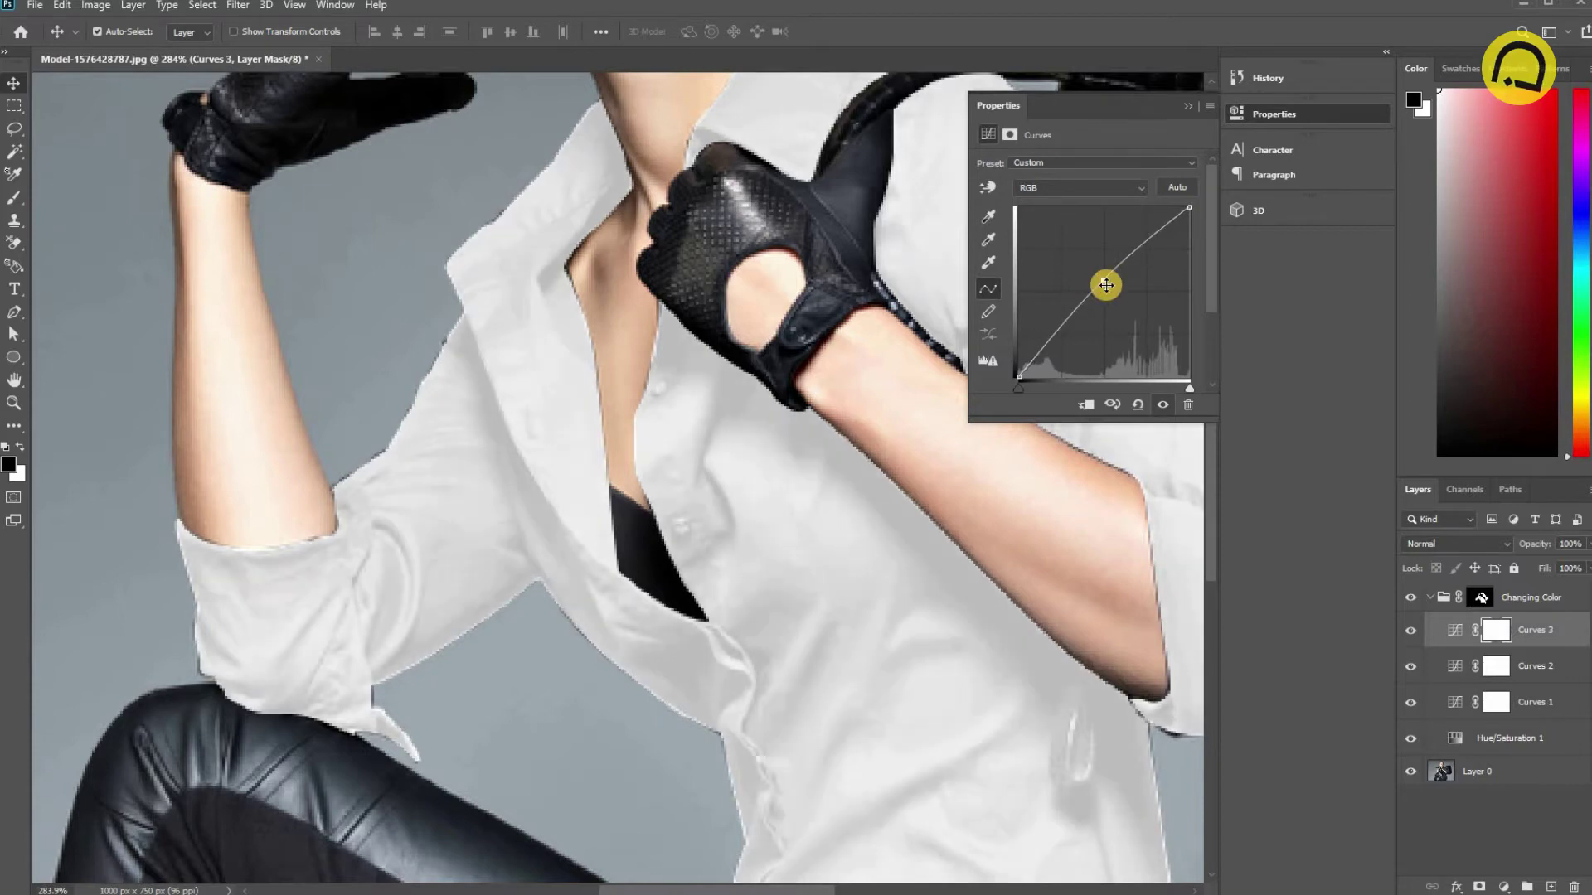
click(898, 285)
key(Tab)
key(ctrl+1)
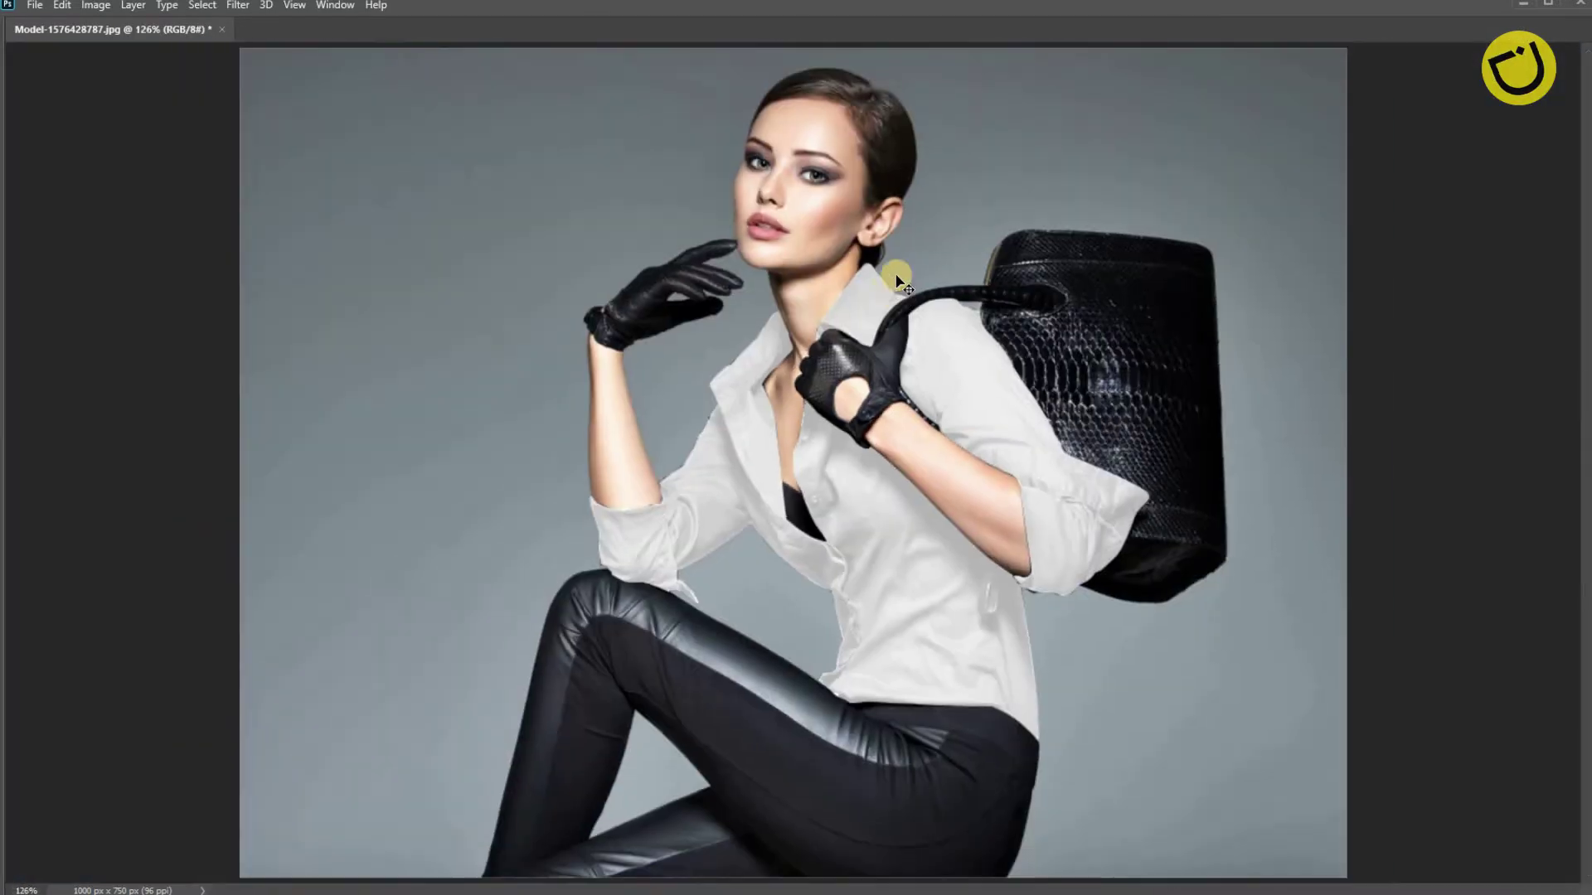
key(Tab)
Bow the Curves 3 curve further upward to brighten the shirt, then preview full-screen.
scroll(647, 448, up, 3)
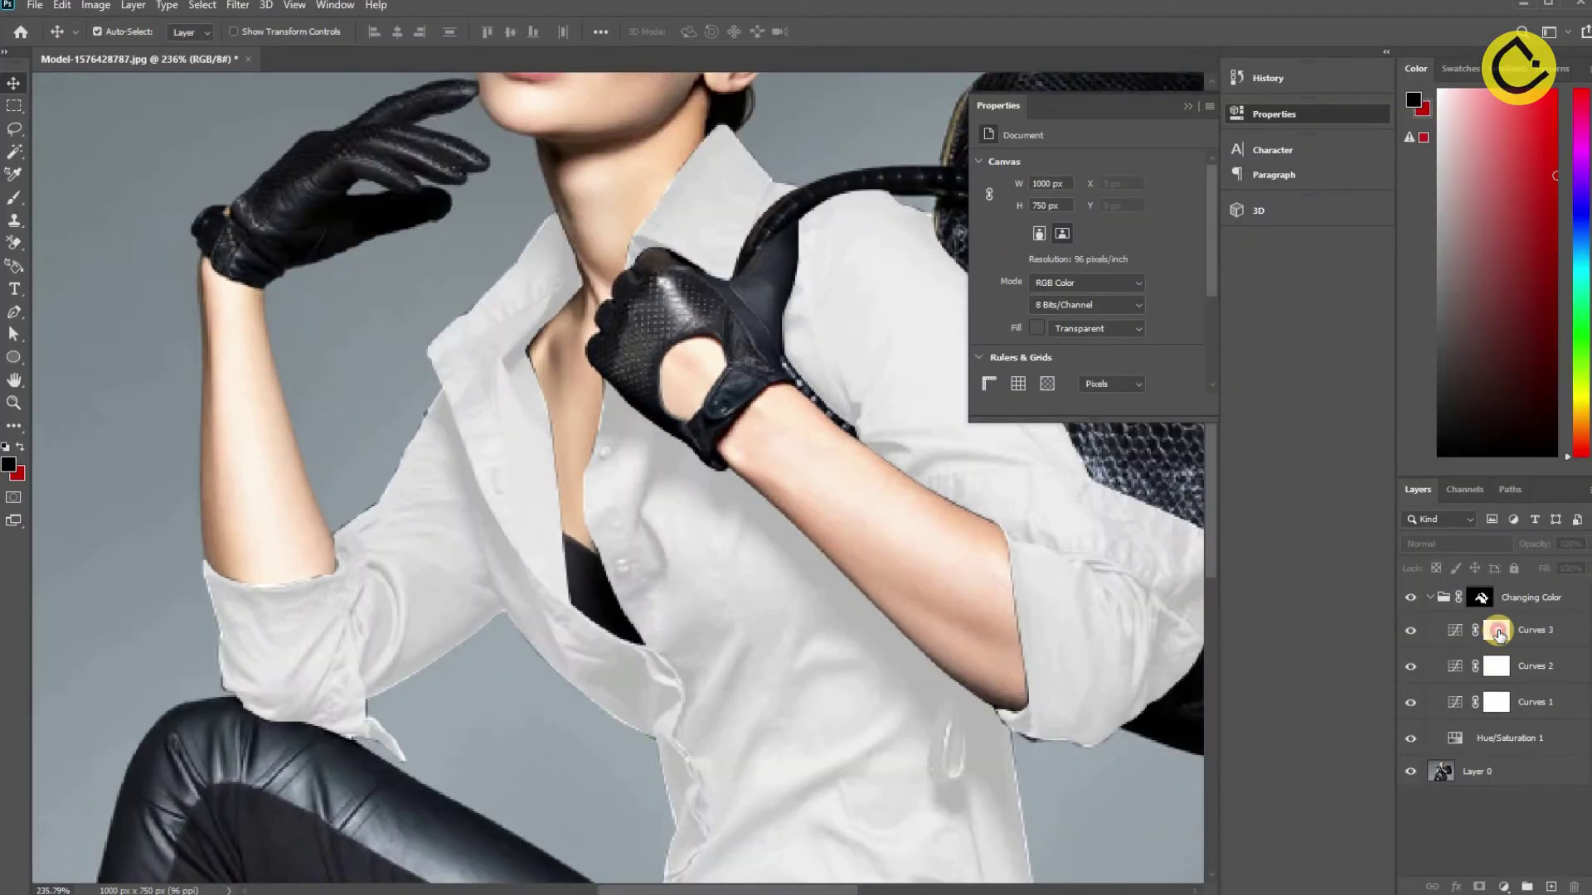
scroll(647, 447, up, 2)
click(1464, 643)
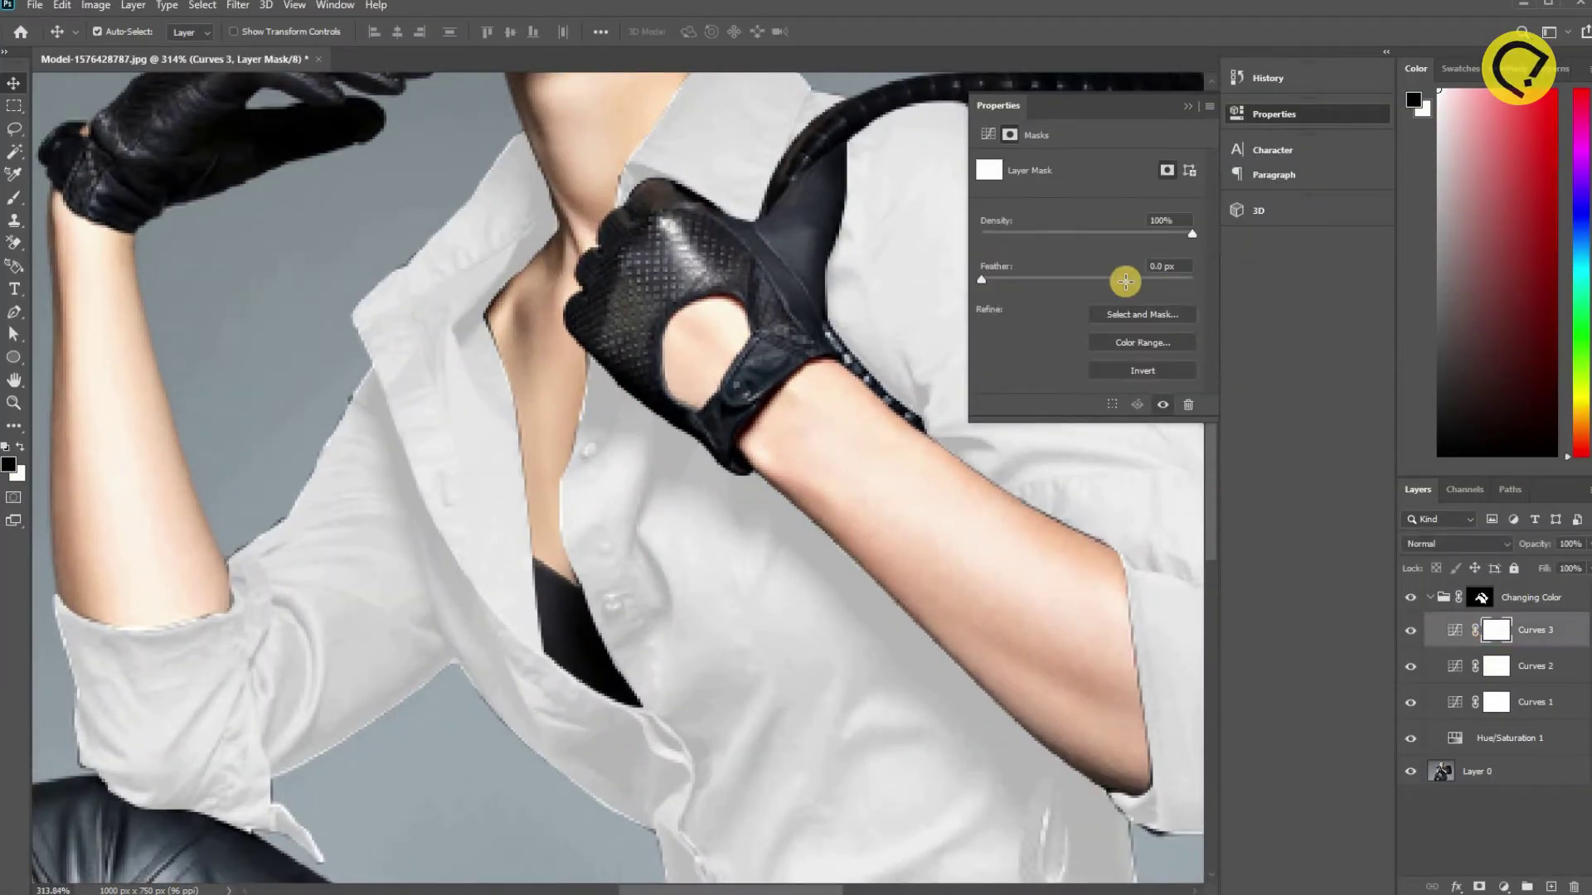
key(ctrl+2)
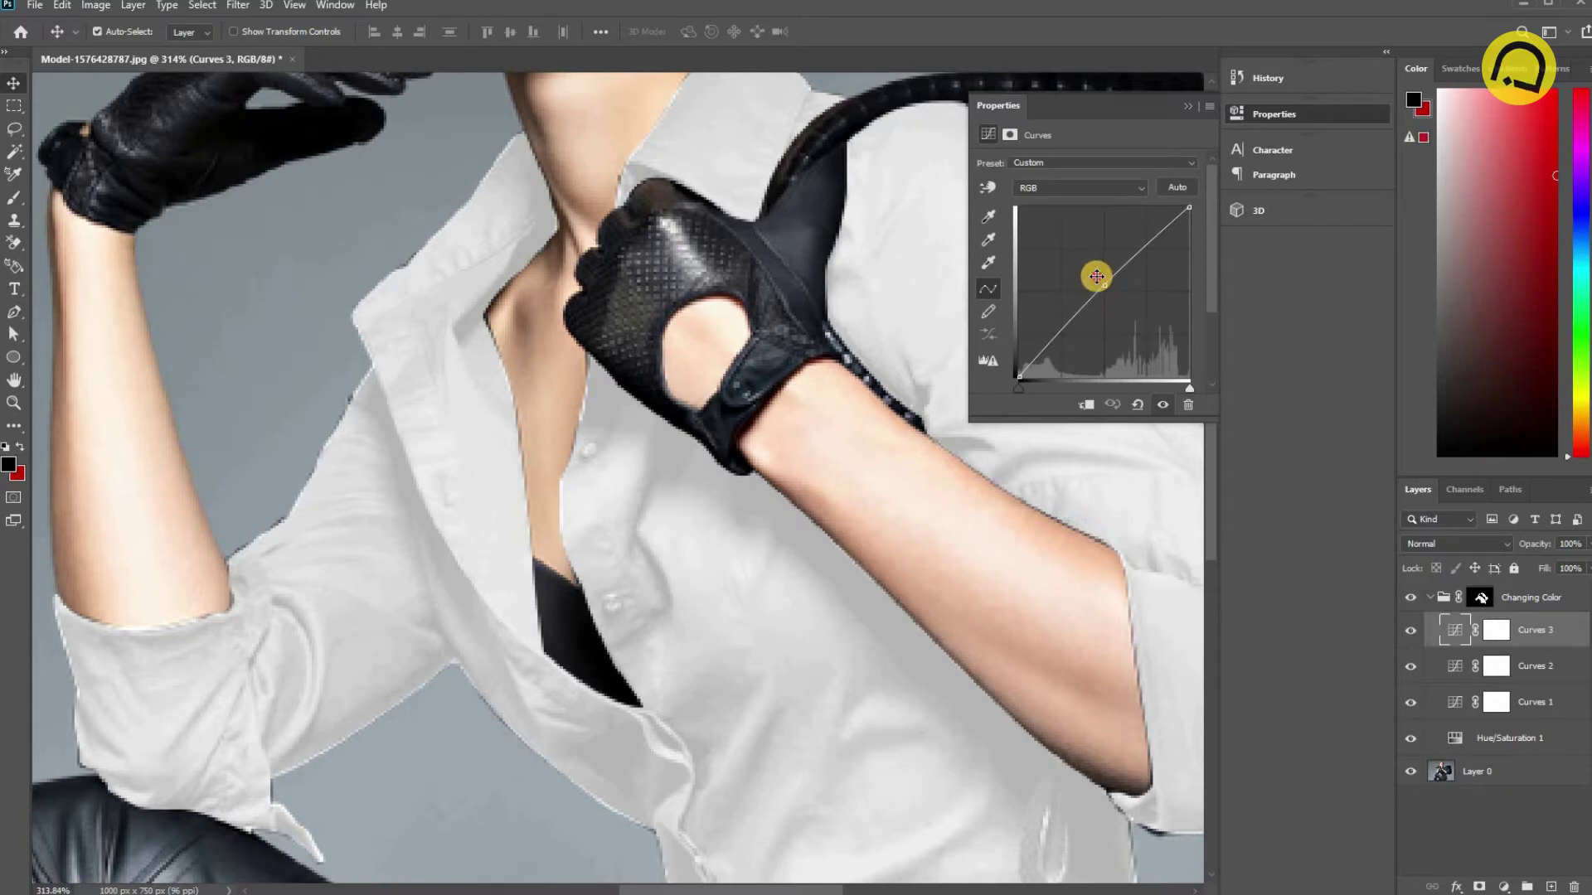
click(1091, 268)
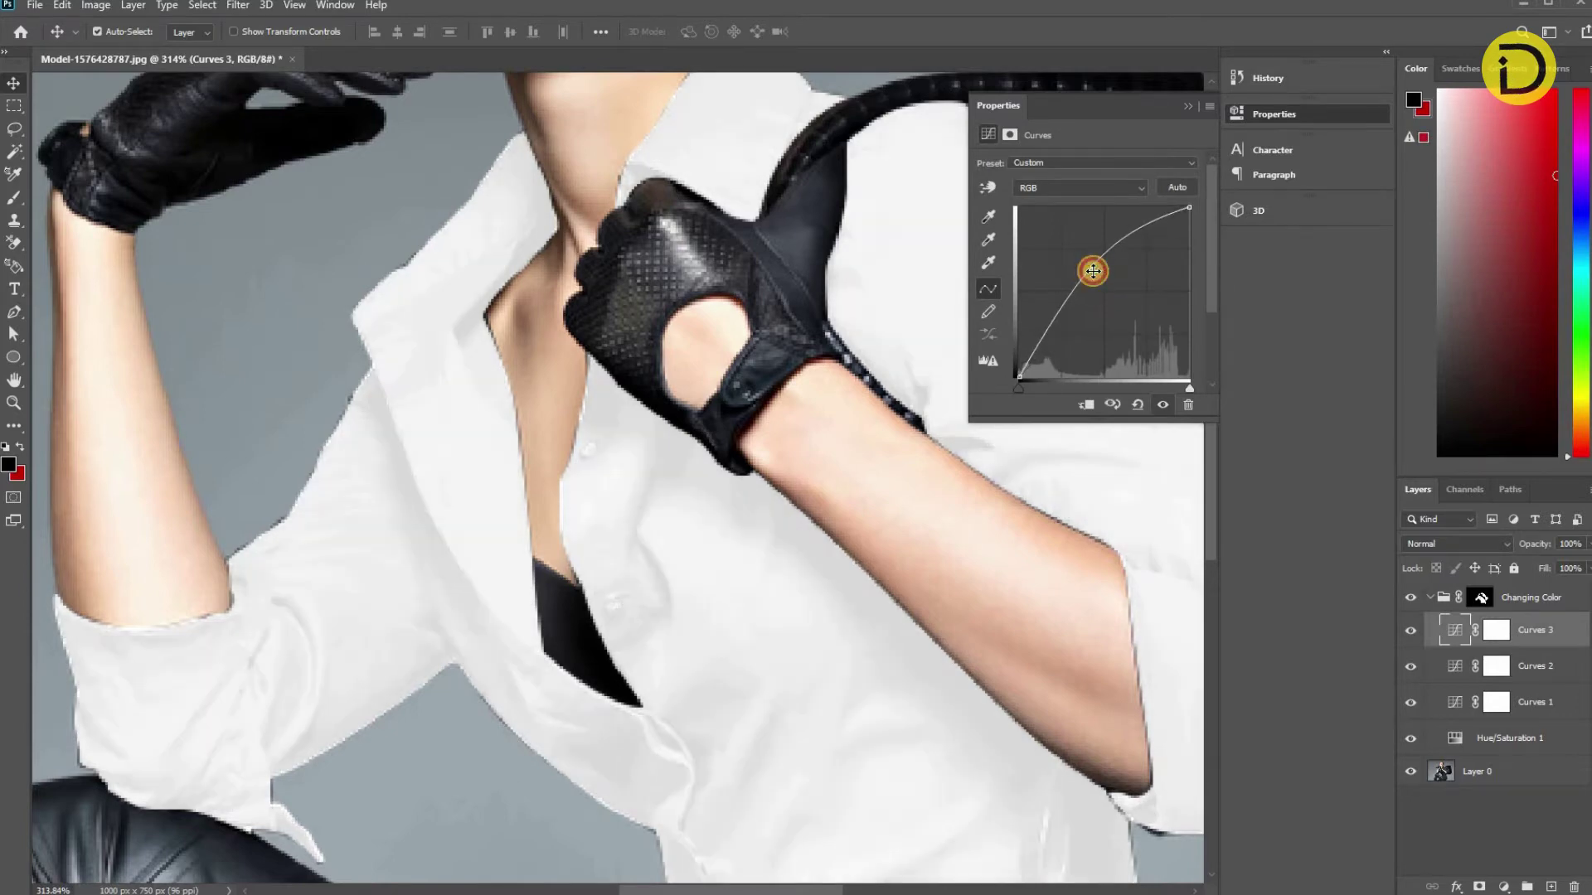
click(1449, 803)
key(Tab)
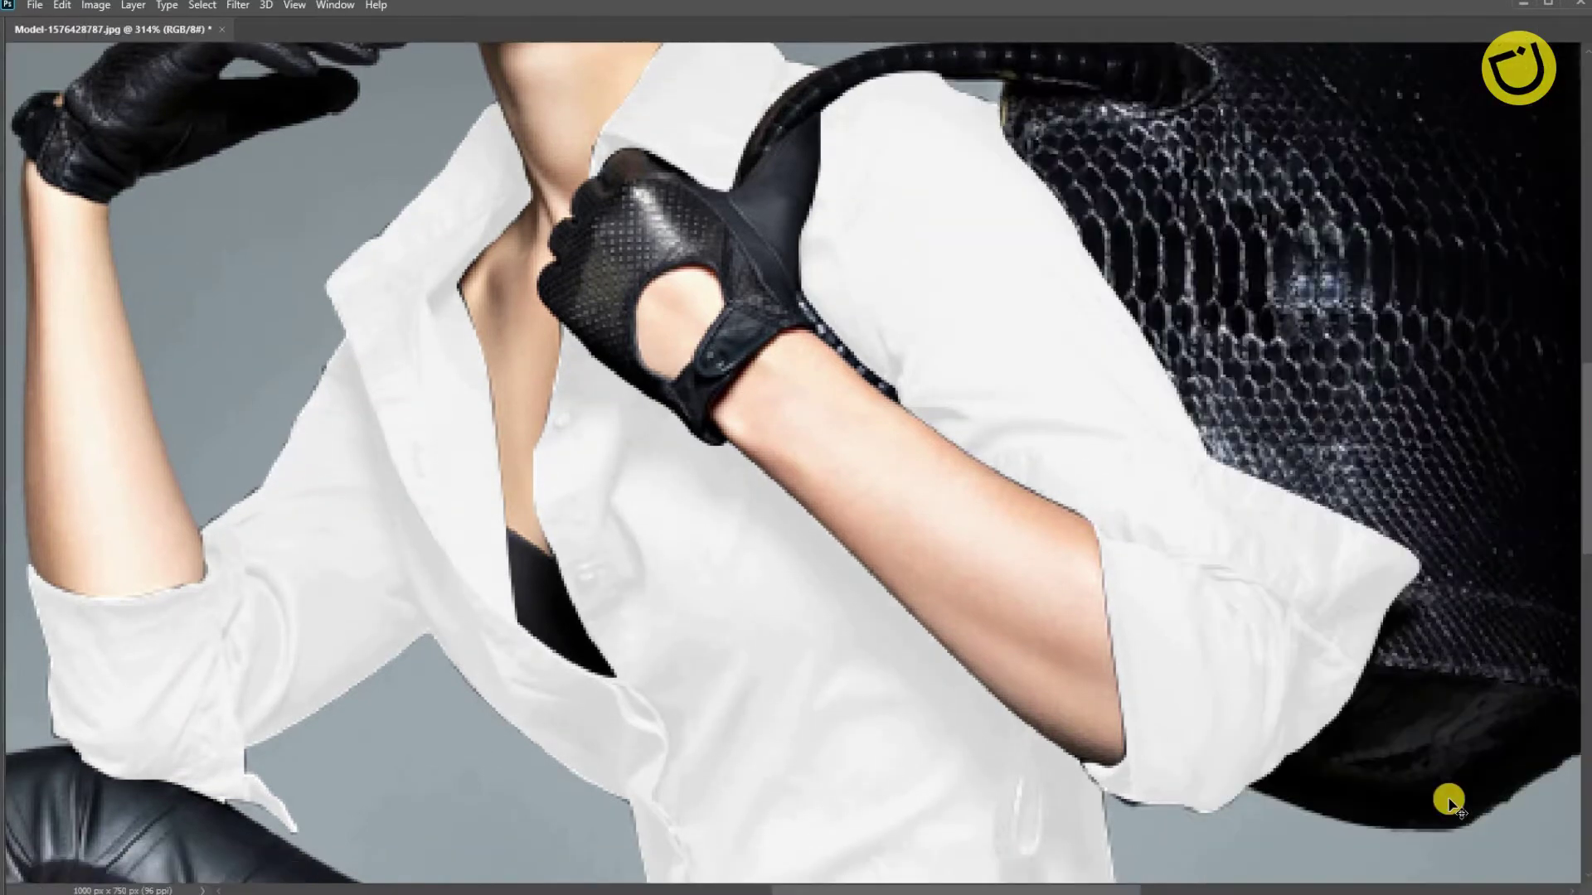
key(ctrl+1)
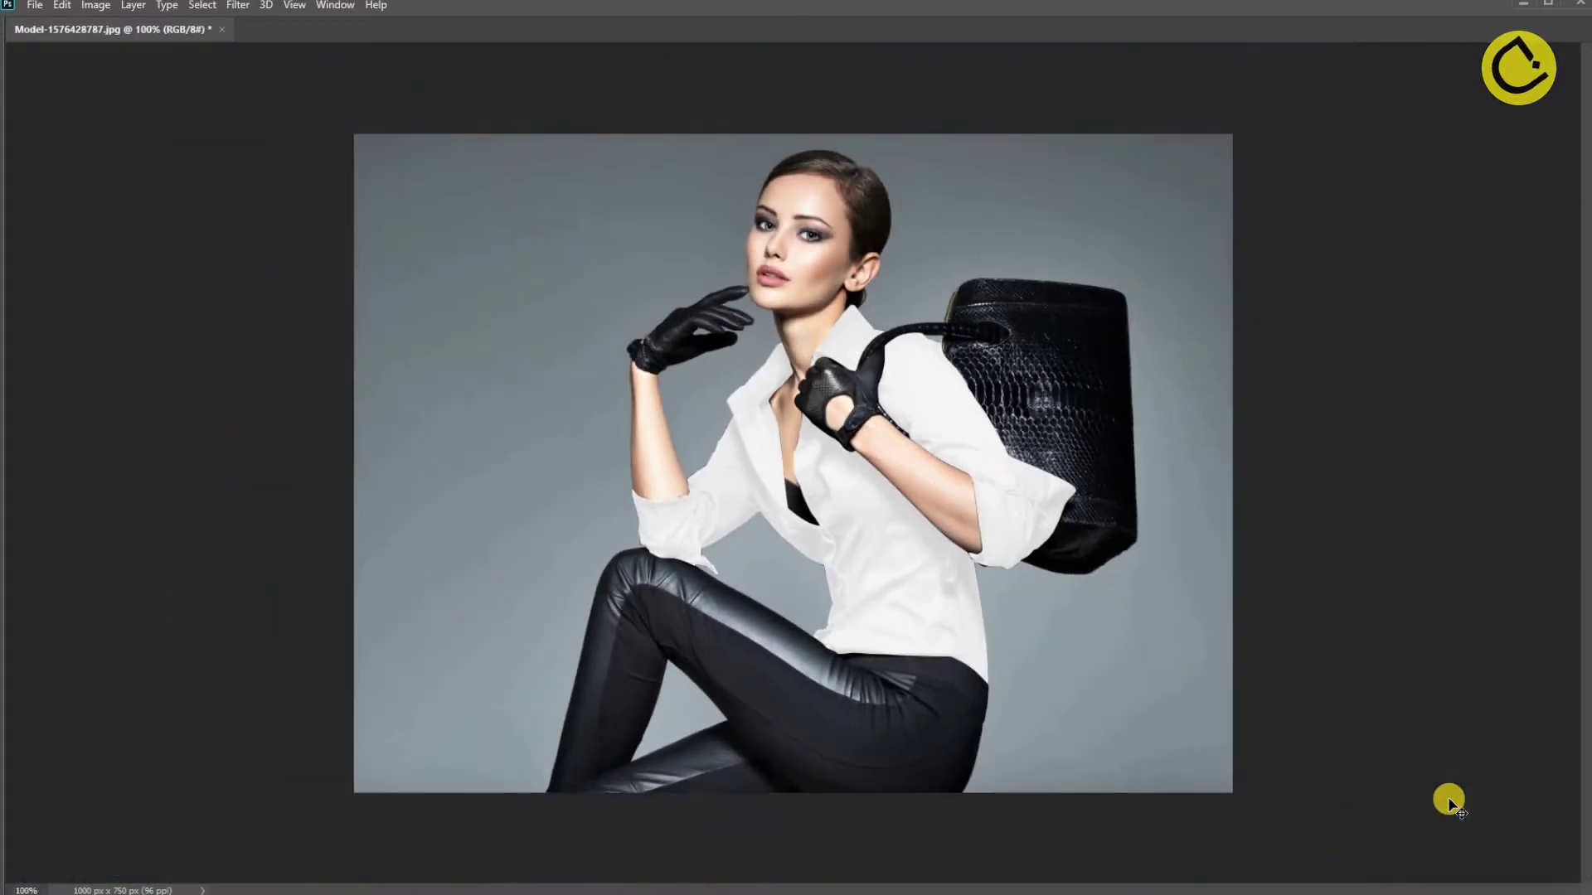
Zoom in on the collar and sleeve, then target the Changing Color group mask.
key(Tab)
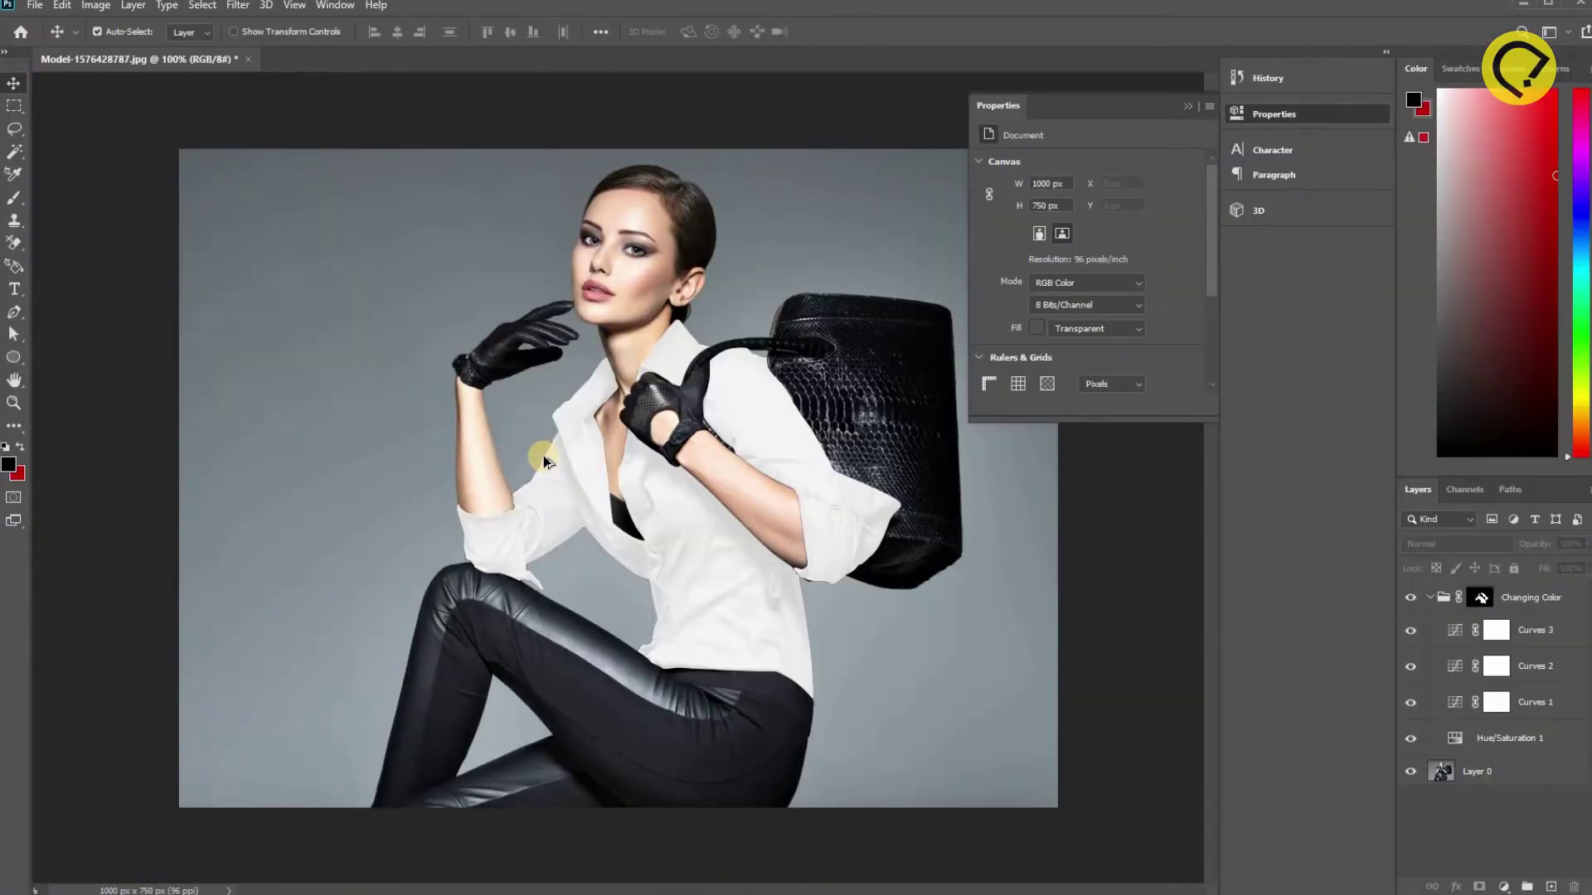
scroll(543, 455, up, 2)
scroll(515, 354, up, 3)
scroll(550, 558, up, 2)
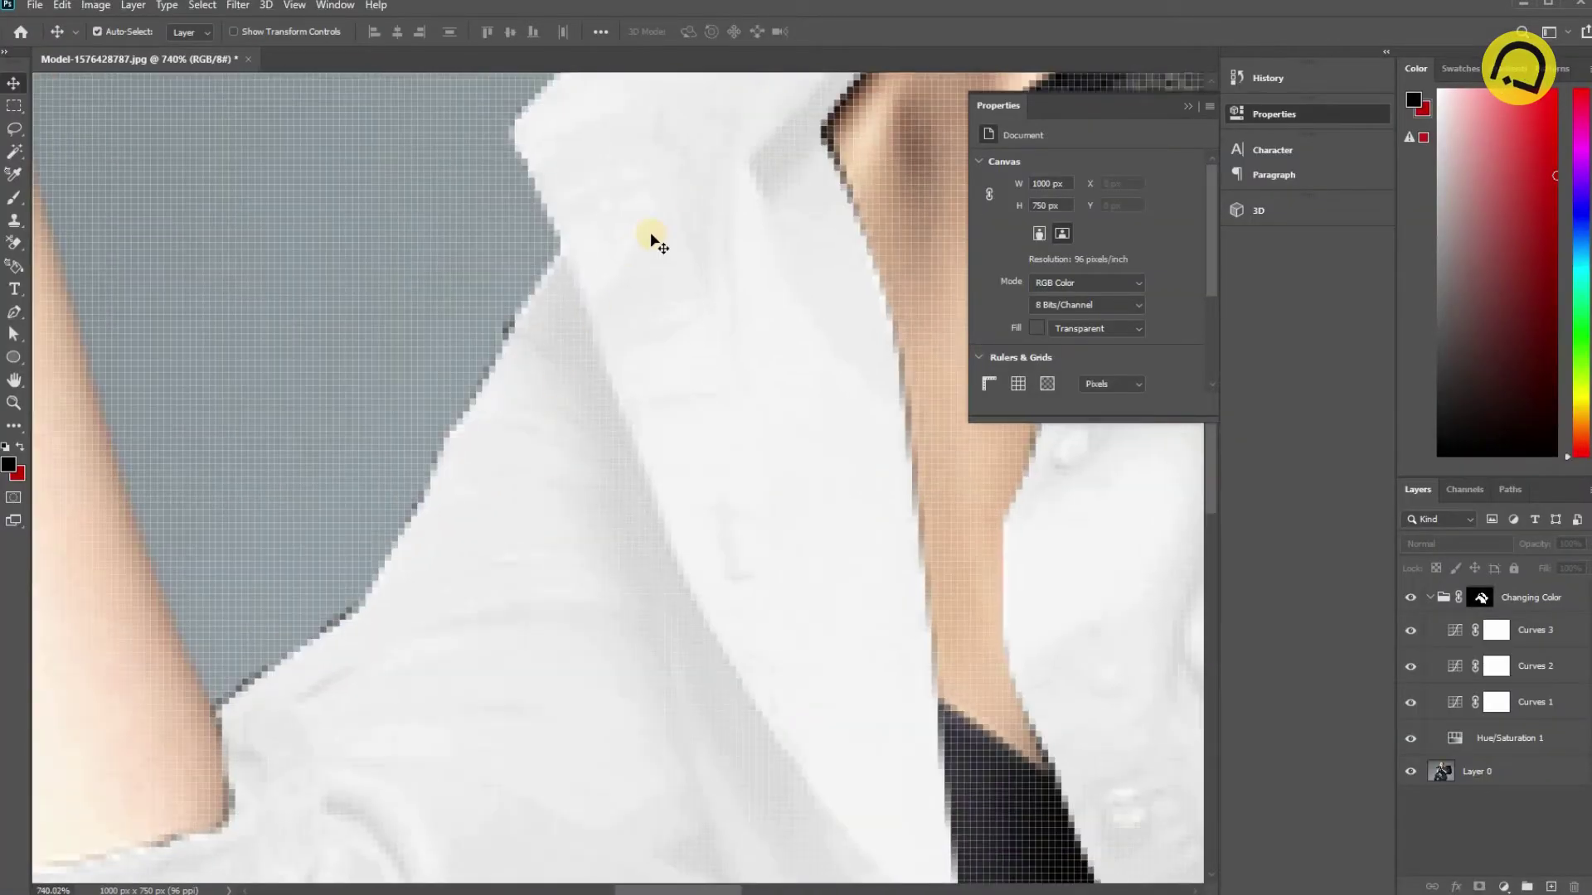
scroll(650, 238, up, 1)
mouse_move(449, 632)
mouse_down()
mouse_move(444, 710)
mouse_move(515, 750)
mouse_up()
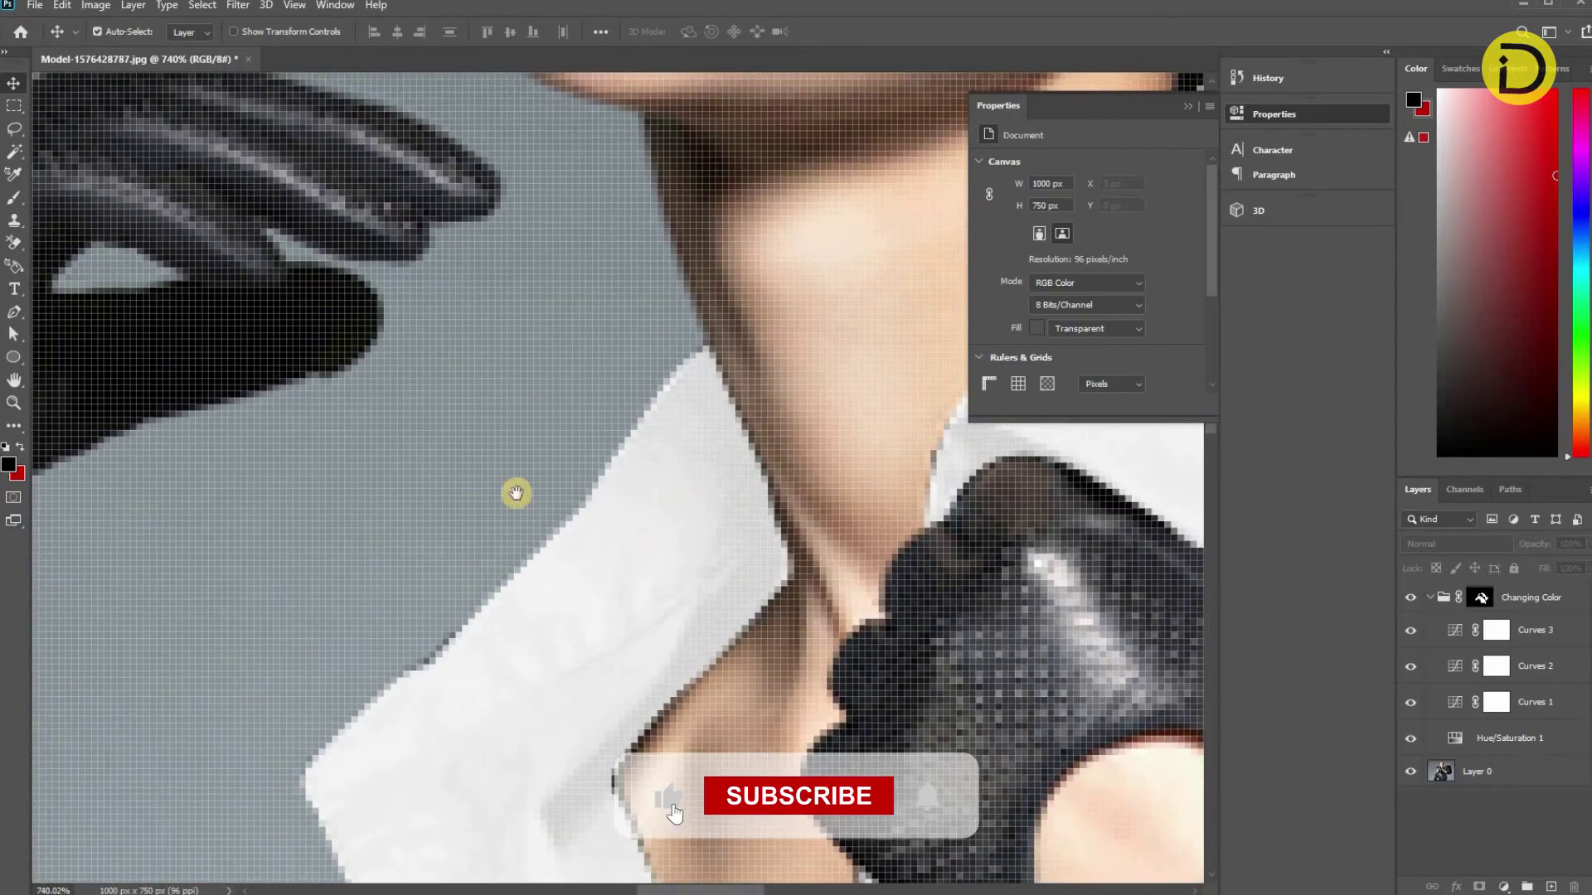
drag(514, 494, 609, 540)
click(1483, 597)
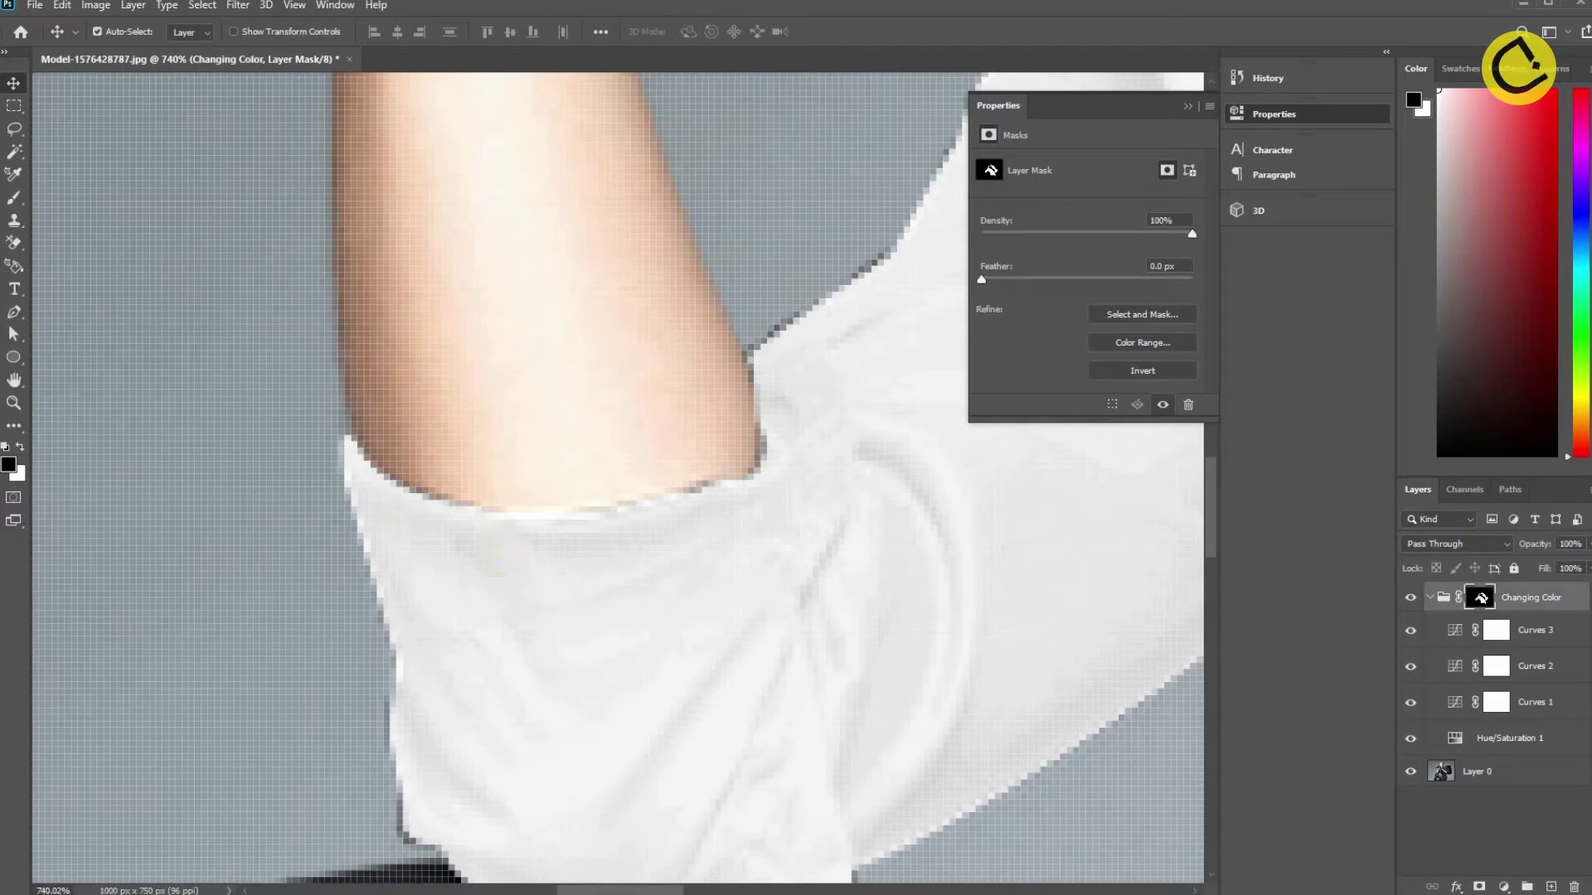
Set up a soft 10 px brush with white as the painting colour.
key(b)
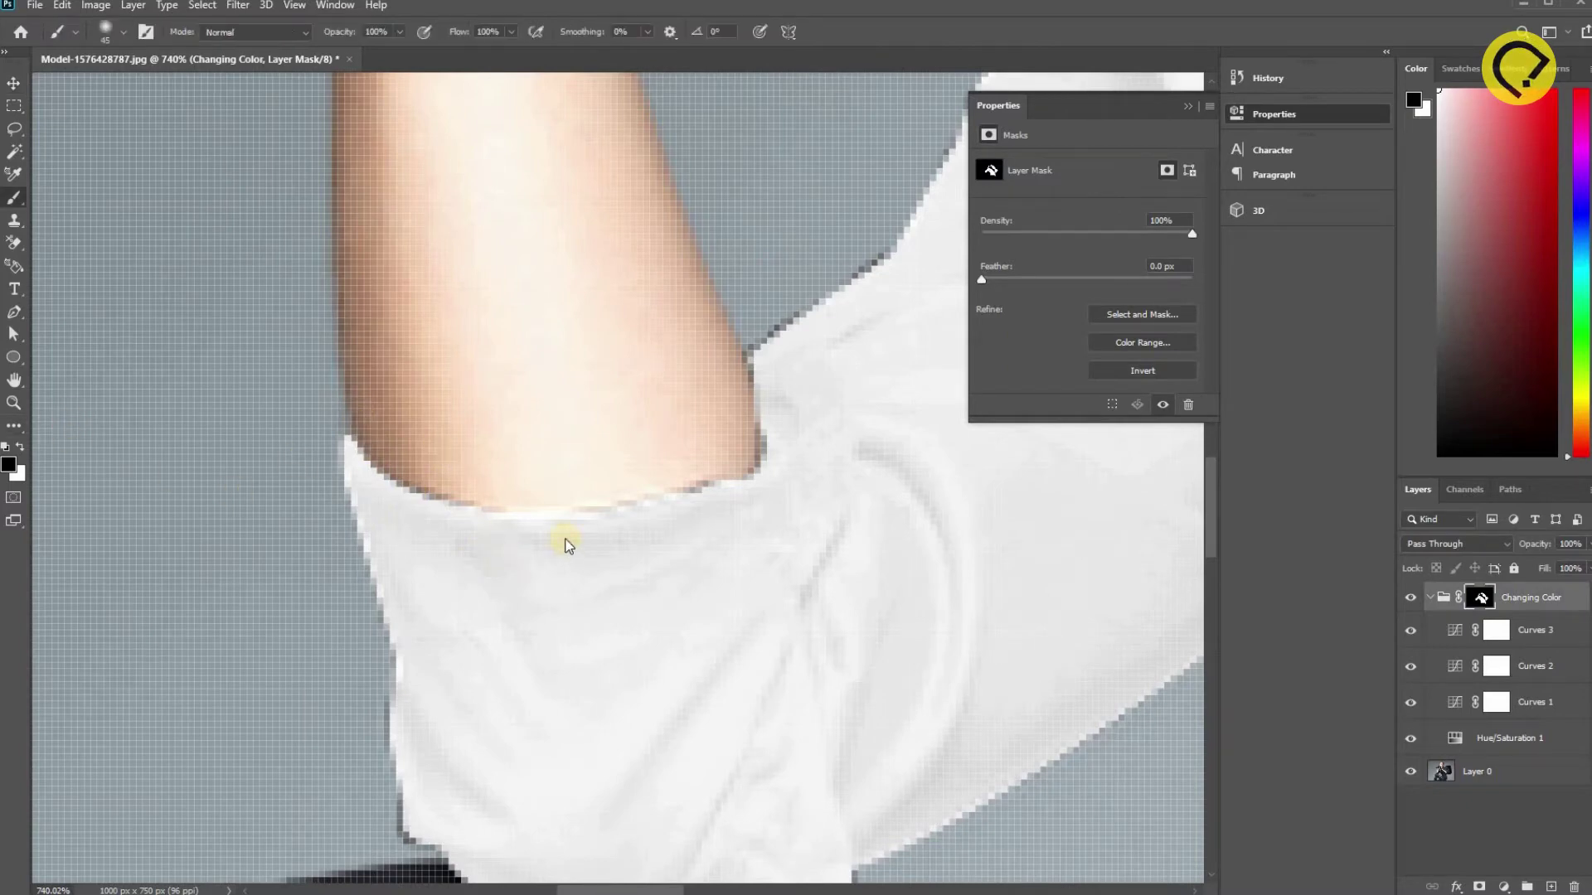
right_click(544, 496)
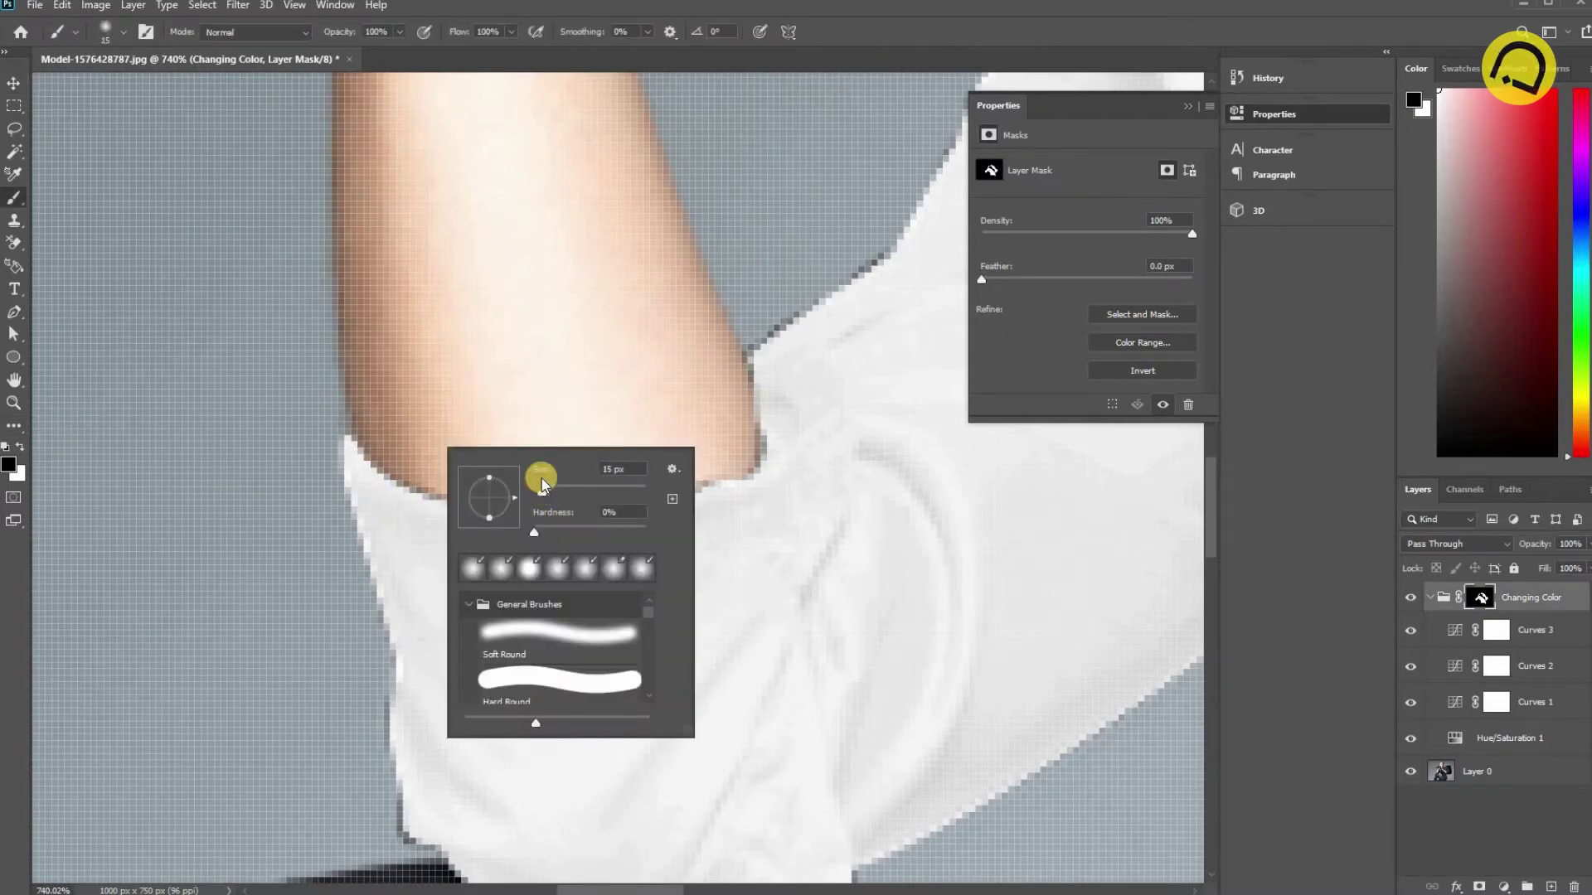
click(445, 504)
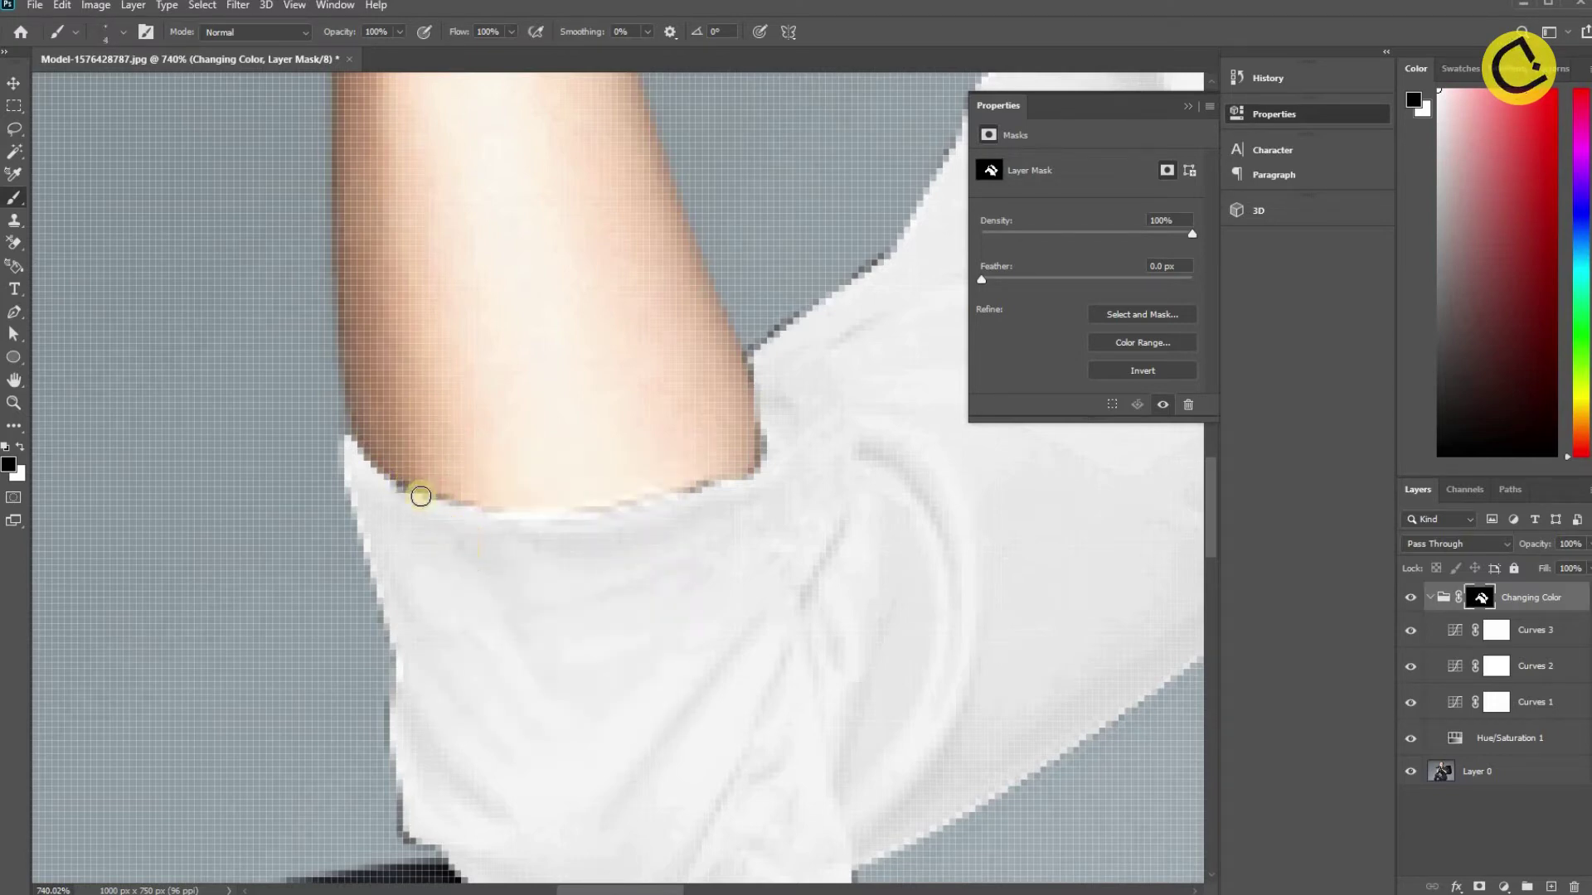
key(x)
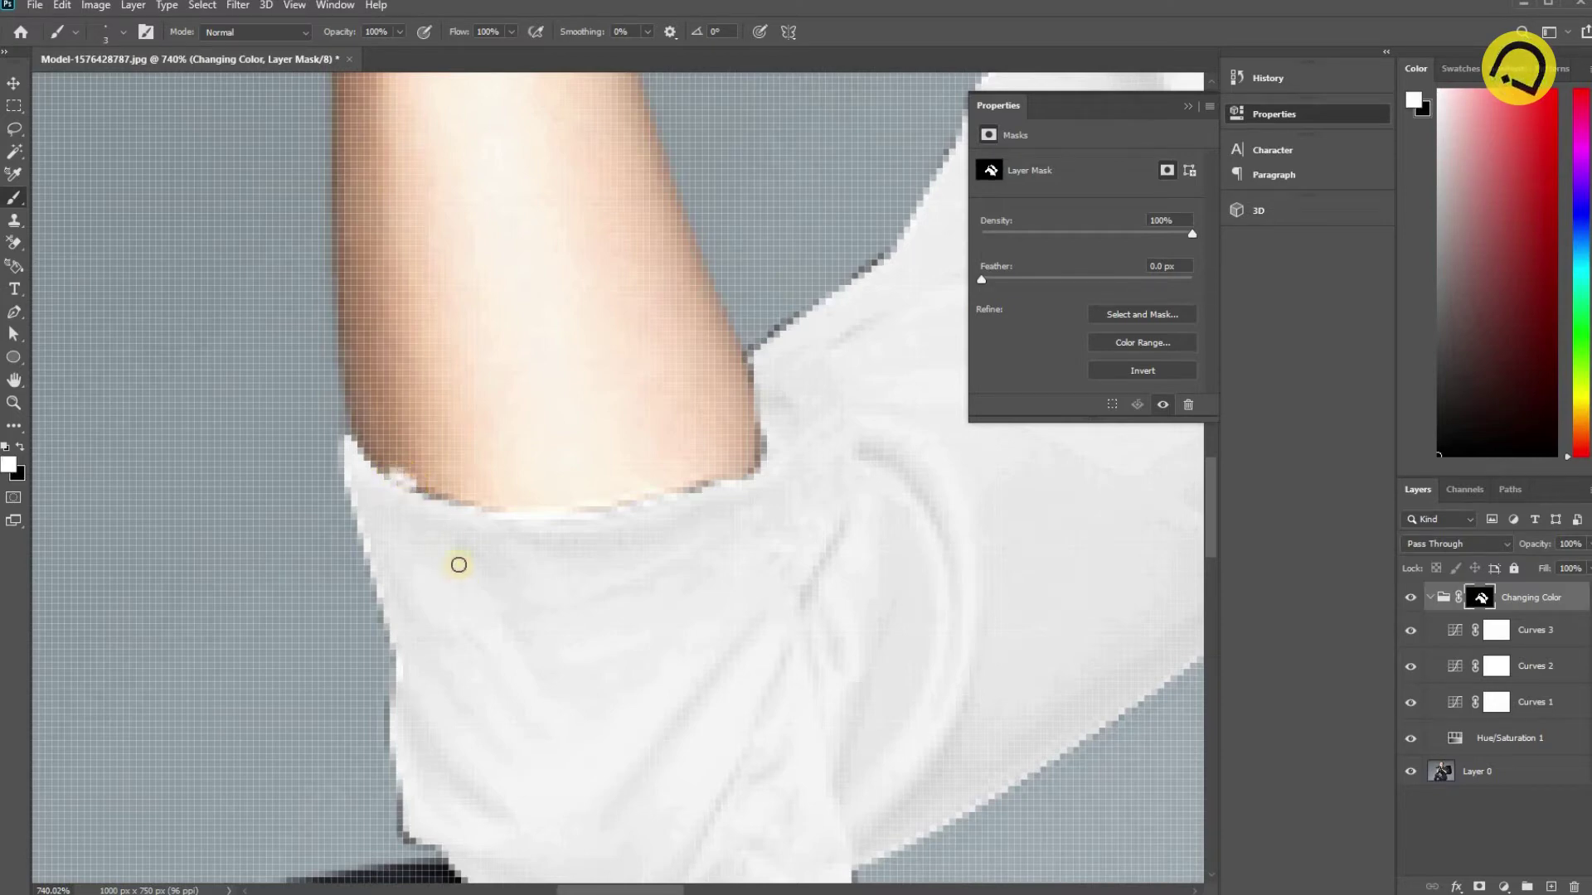
Paint white on the mask along the sleeve edge against the grey background.
mouse_move(380, 484)
mouse_down()
mouse_move(540, 523)
mouse_move(696, 497)
mouse_move(763, 461)
mouse_move(753, 354)
mouse_move(818, 327)
mouse_up()
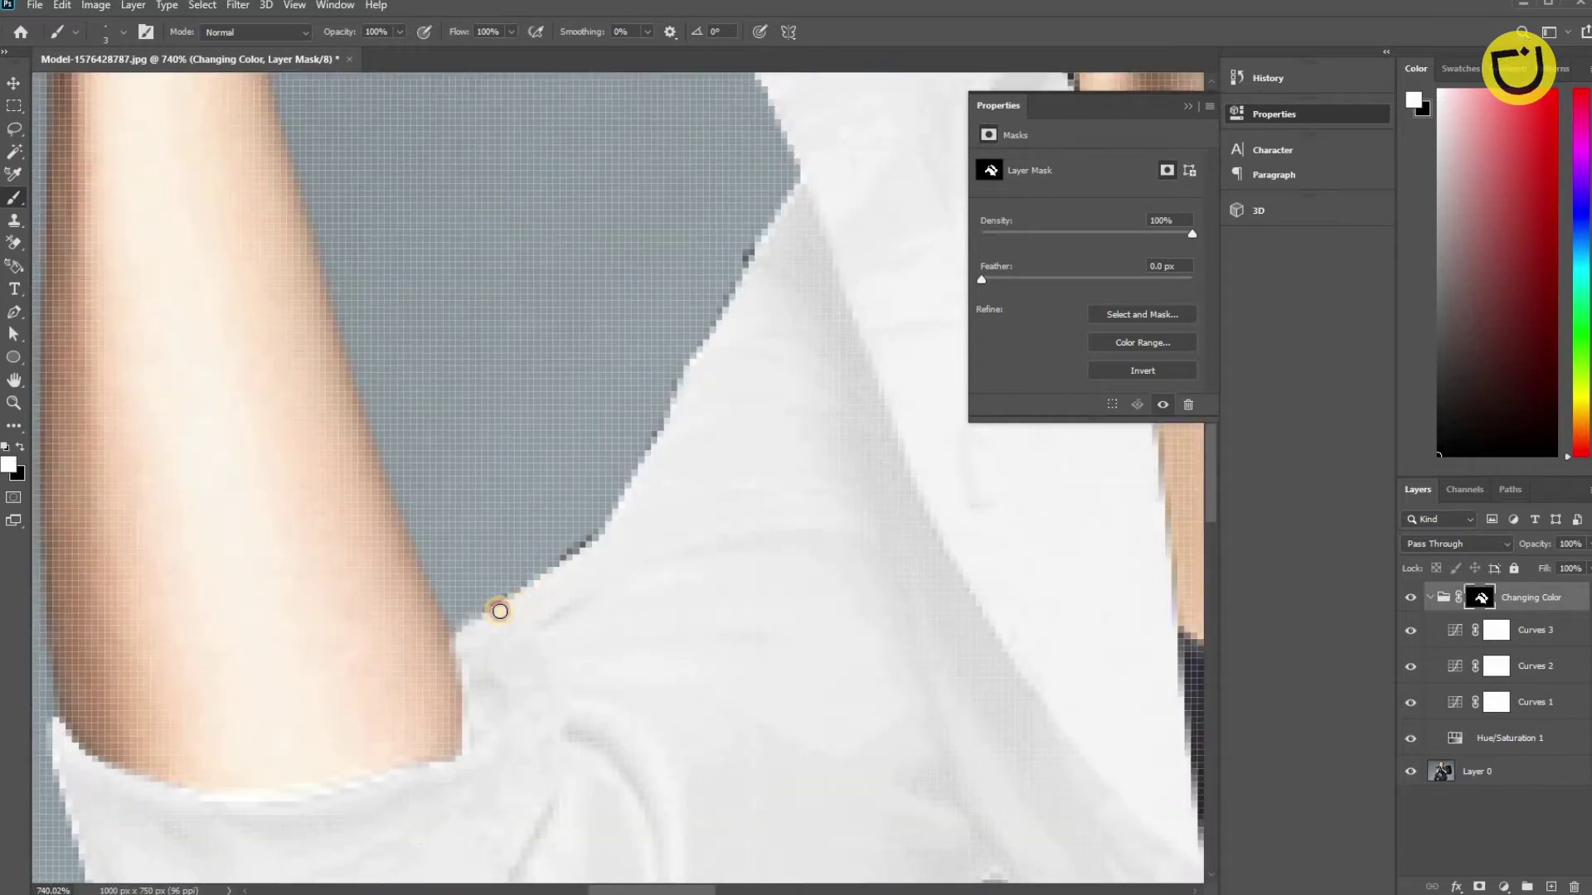
mouse_move(500, 611)
mouse_down()
mouse_move(594, 540)
mouse_move(654, 529)
mouse_move(522, 646)
mouse_move(480, 633)
mouse_up()
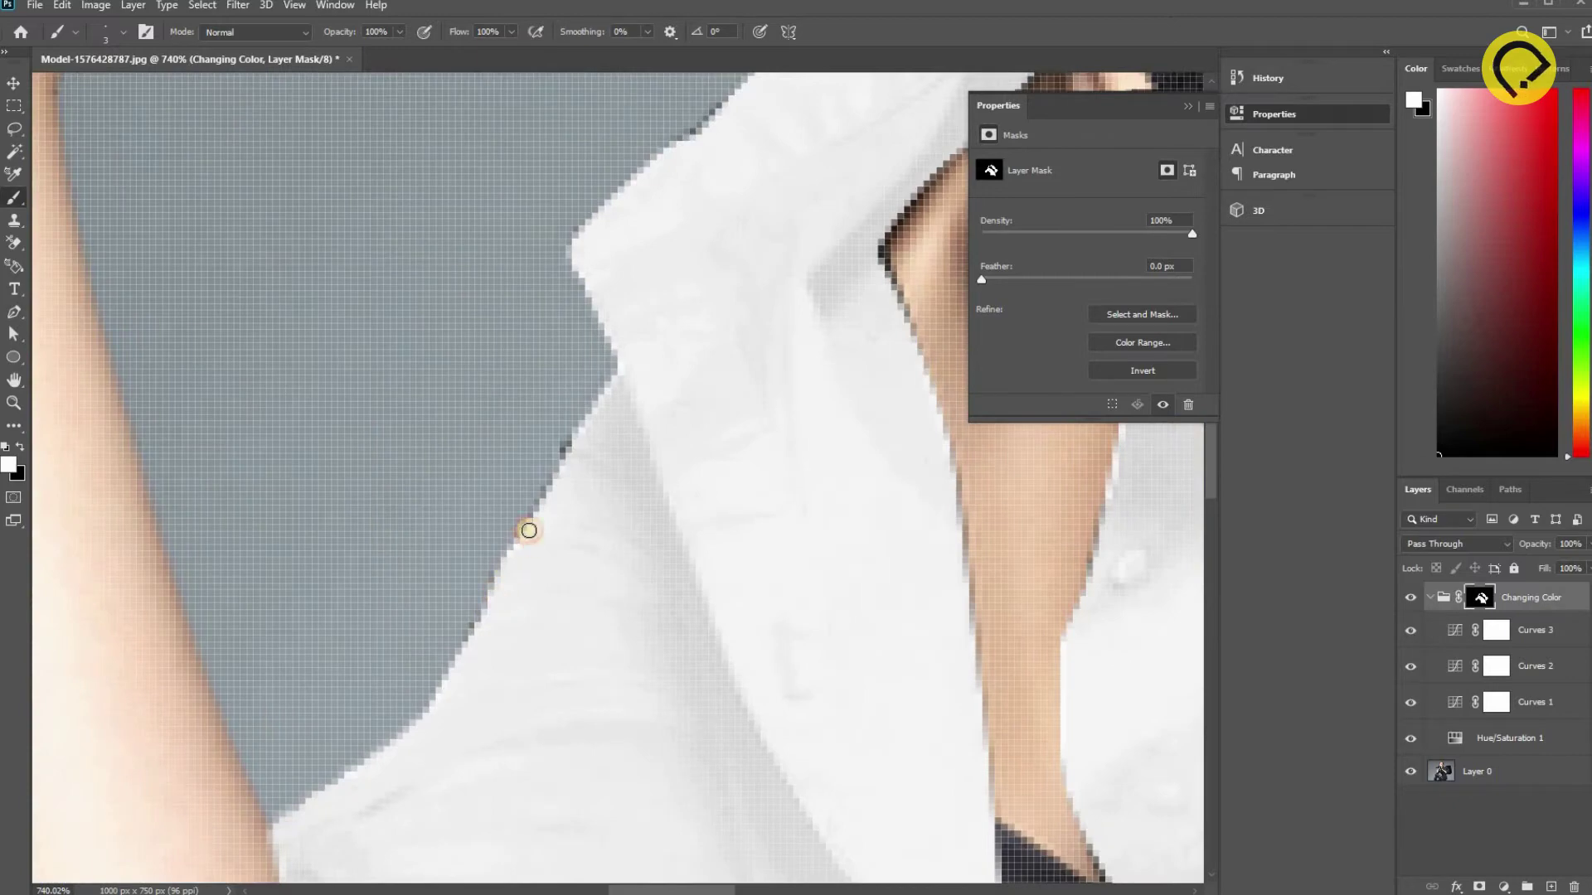
mouse_move(528, 530)
mouse_down()
mouse_move(576, 448)
mouse_move(541, 547)
mouse_move(546, 498)
mouse_up()
drag(579, 441, 560, 563)
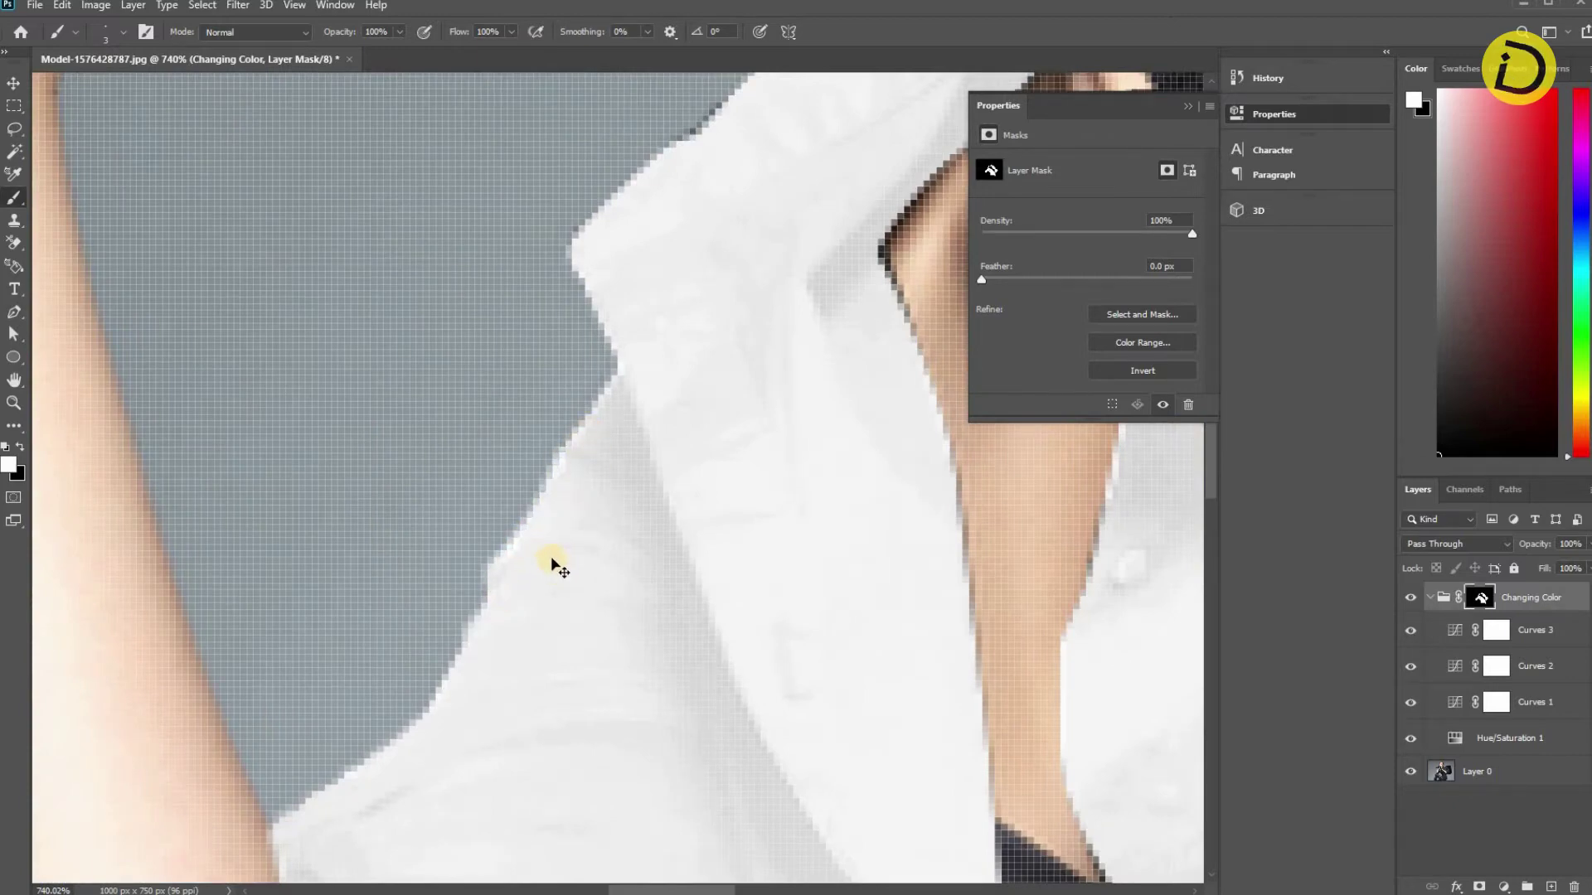
mouse_move(579, 449)
mouse_down()
mouse_move(561, 455)
mouse_move(544, 540)
mouse_move(502, 583)
mouse_up()
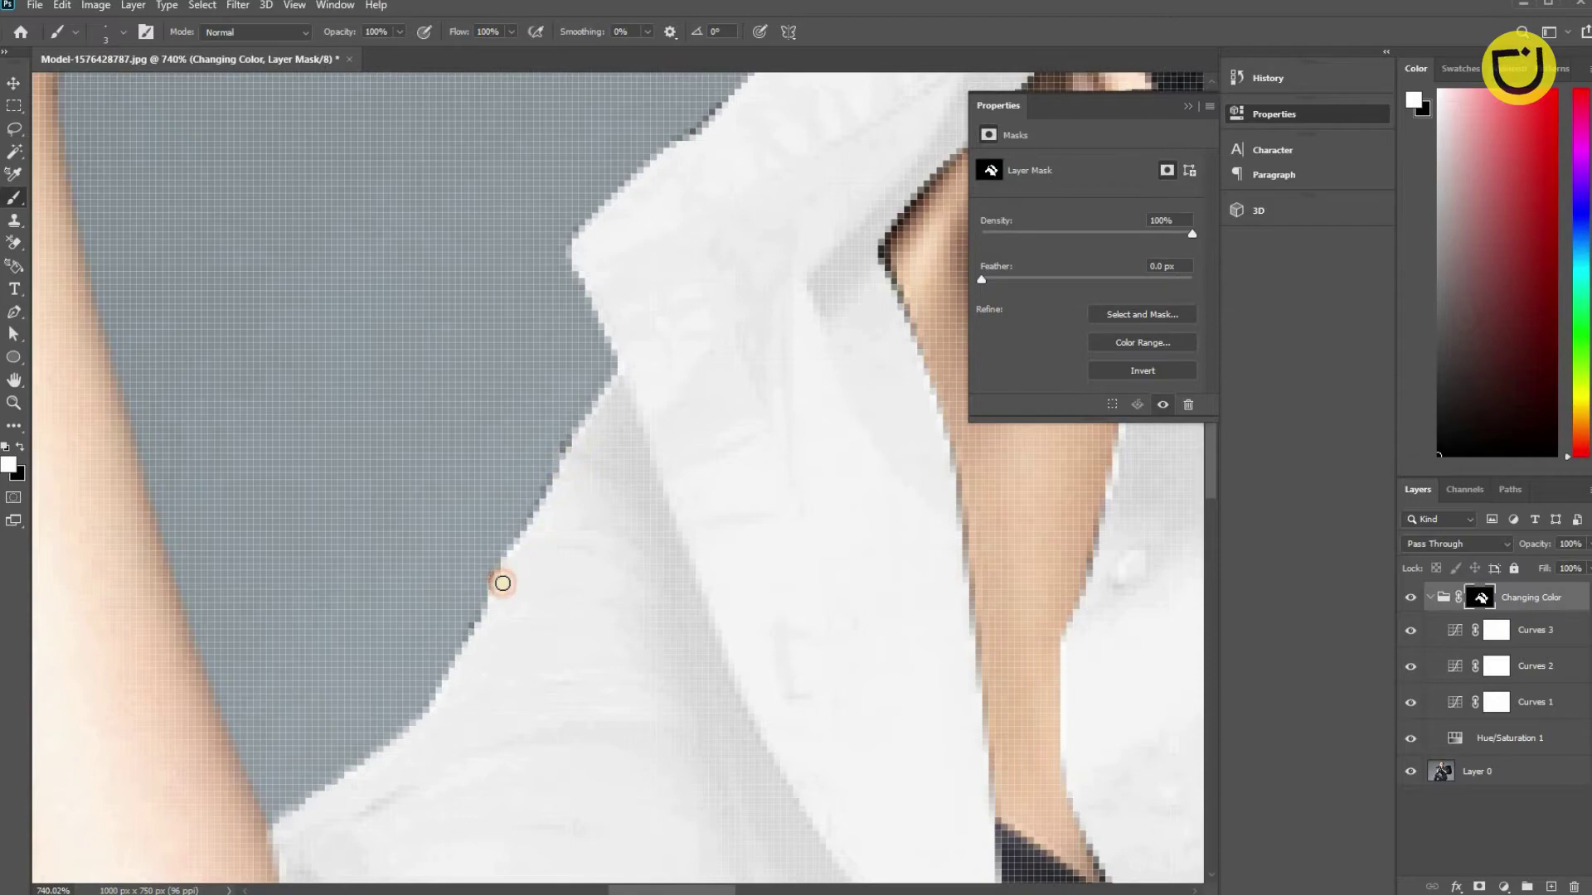
scroll(440, 429, up, 3)
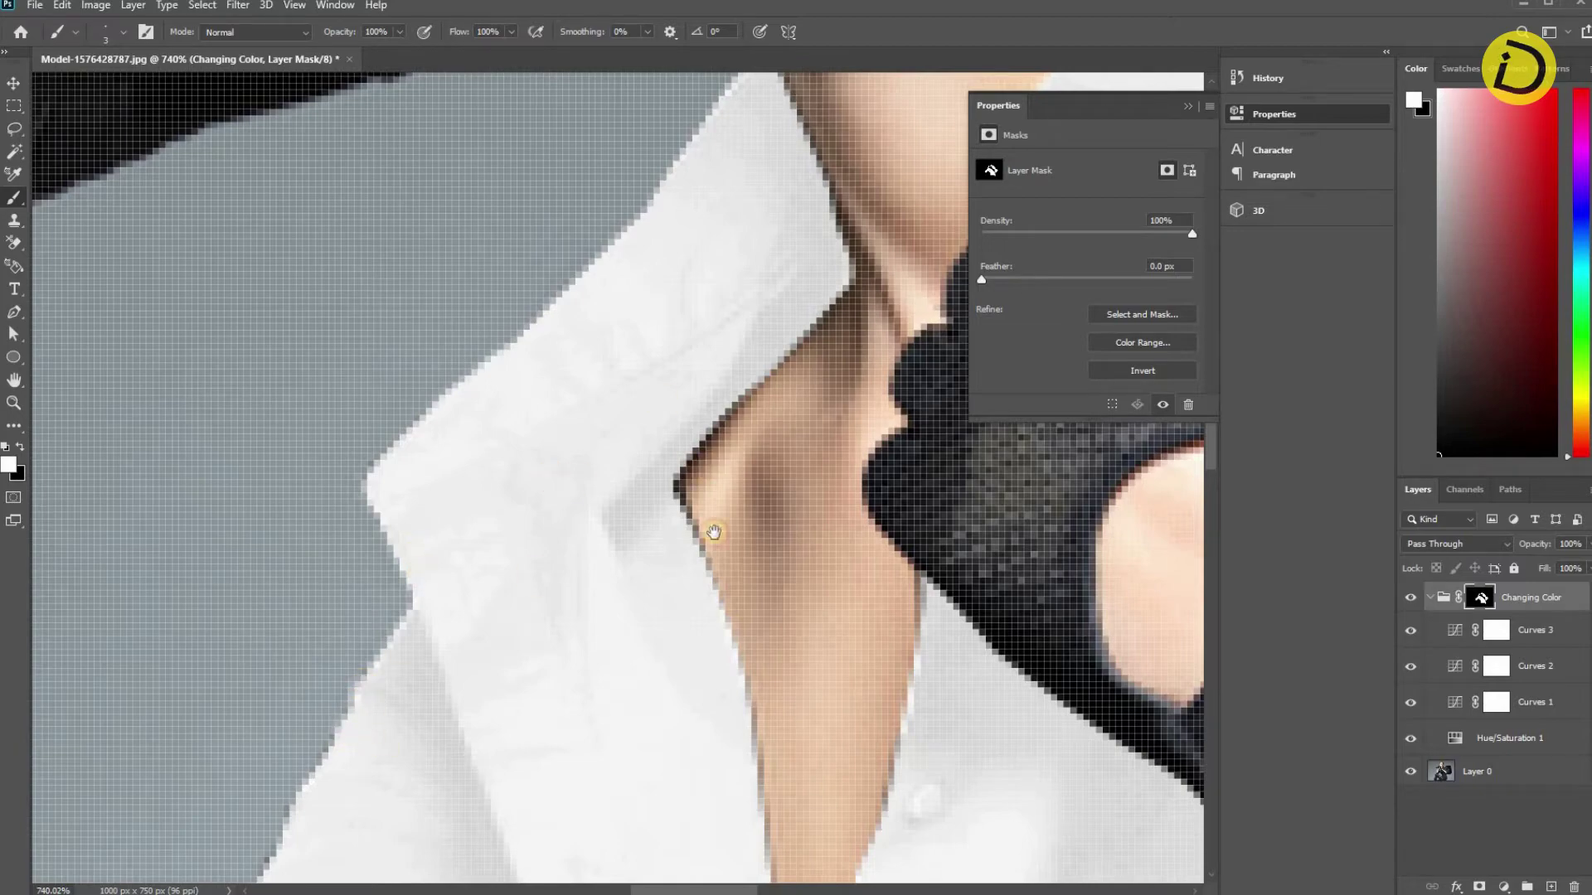
drag(713, 532, 486, 682)
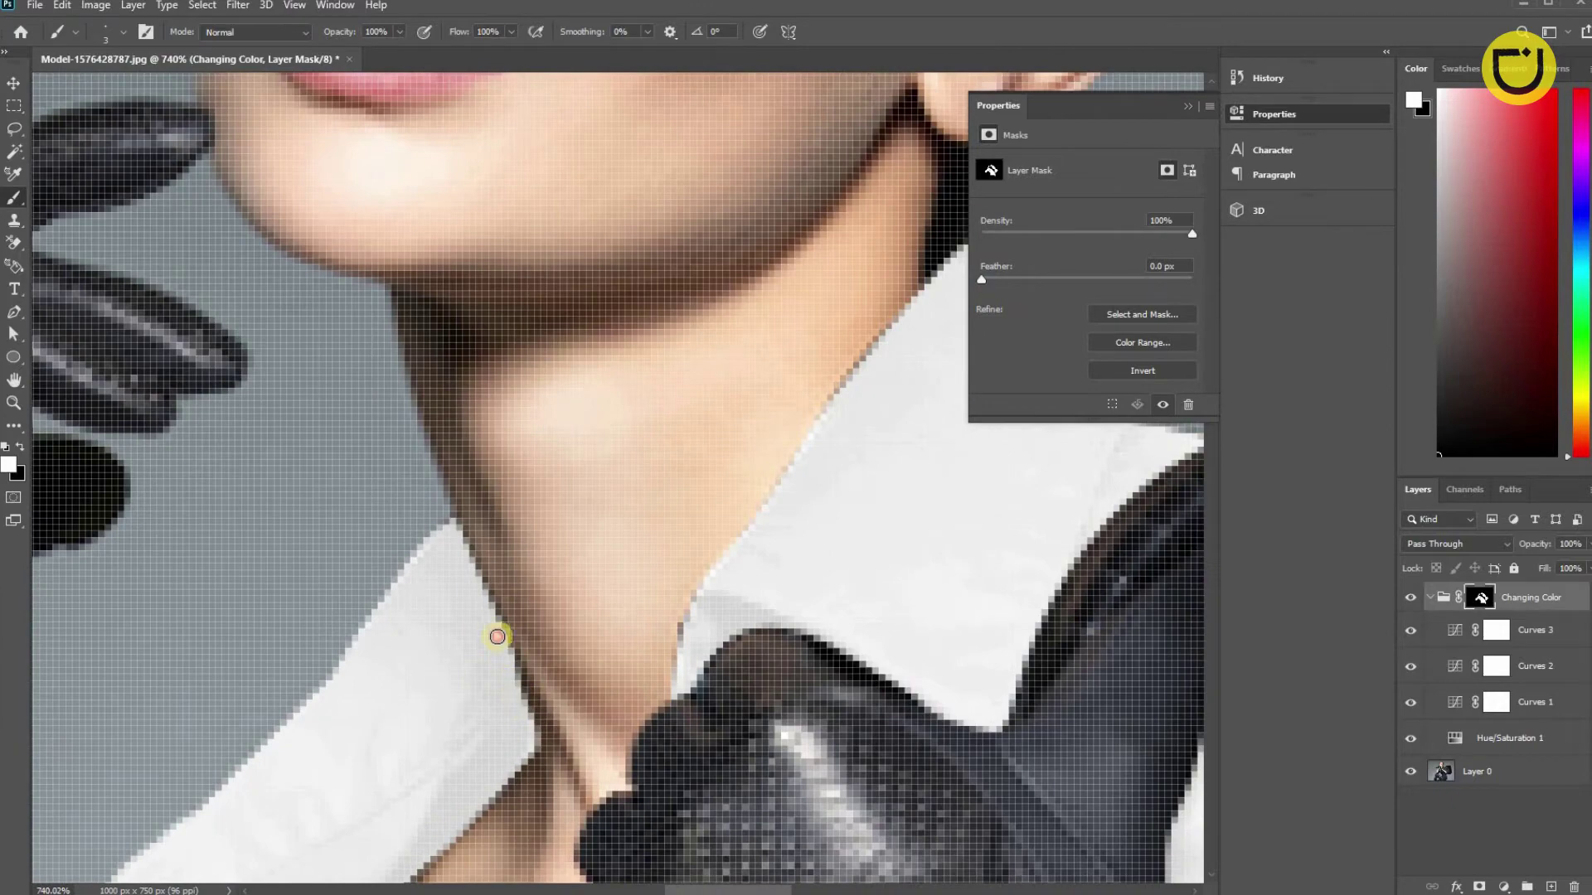
Paint white on the mask down the neck edge and at the collar, then fit the image on screen.
scroll(471, 257, down, 5)
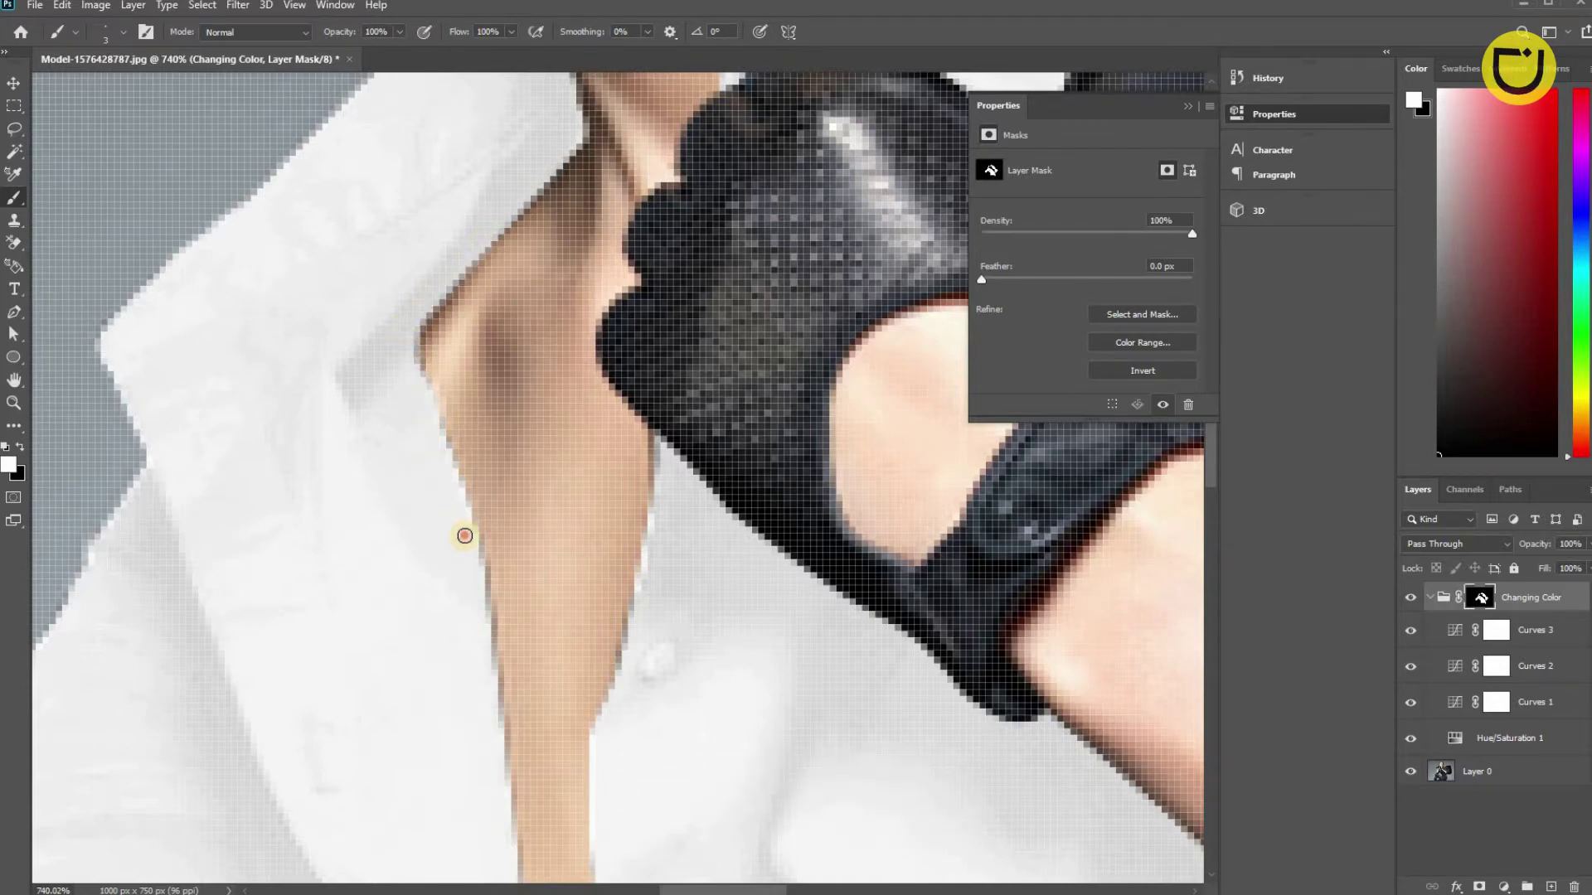
drag(482, 628, 503, 764)
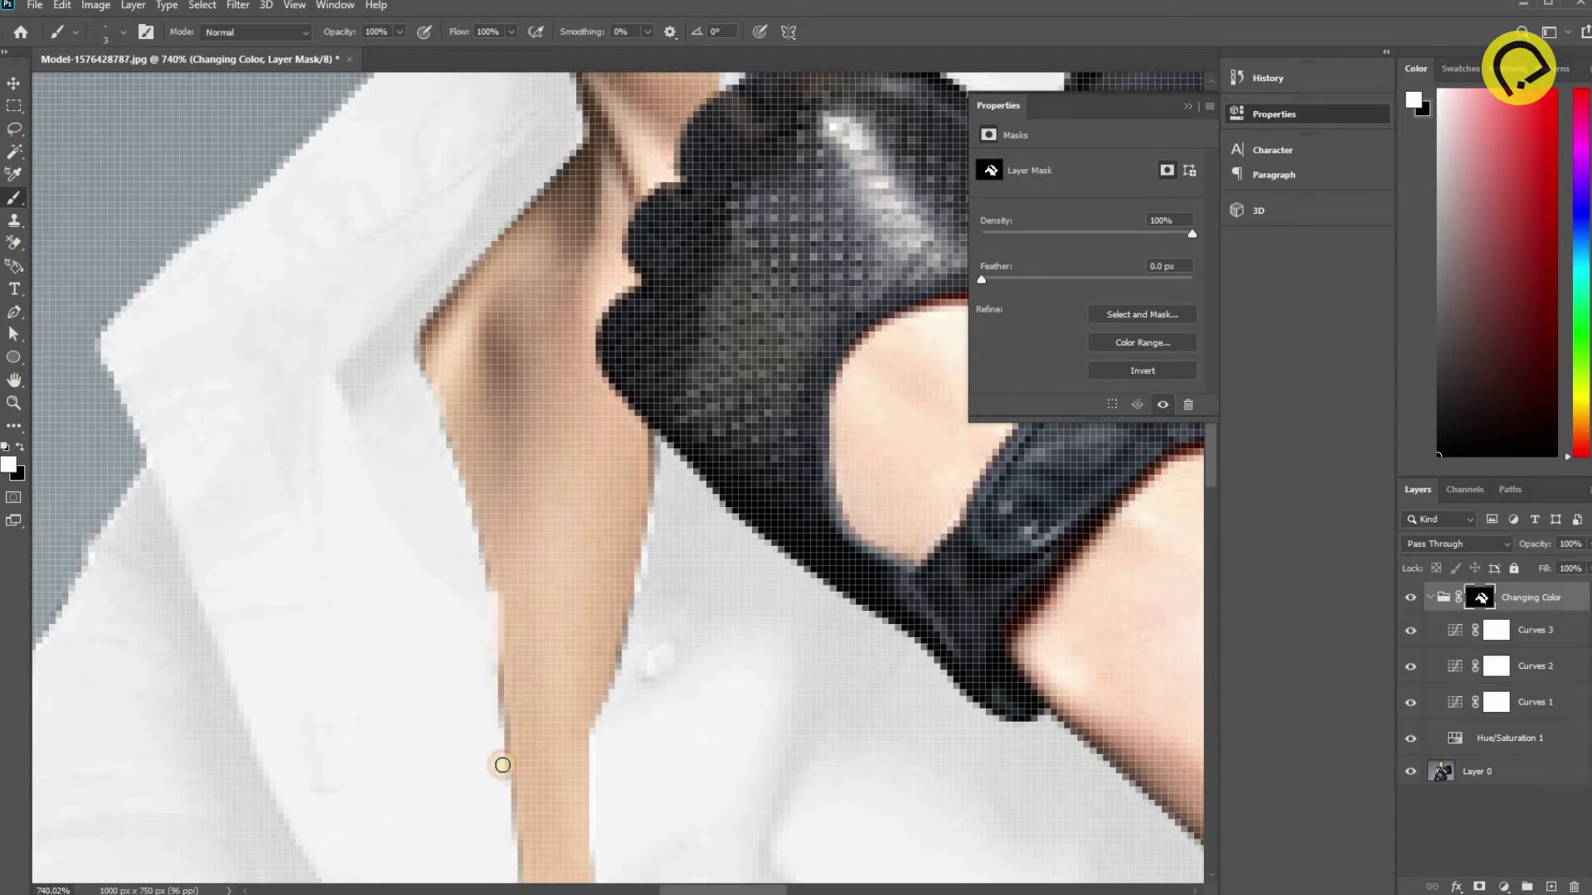
scroll(500, 578, down, 3)
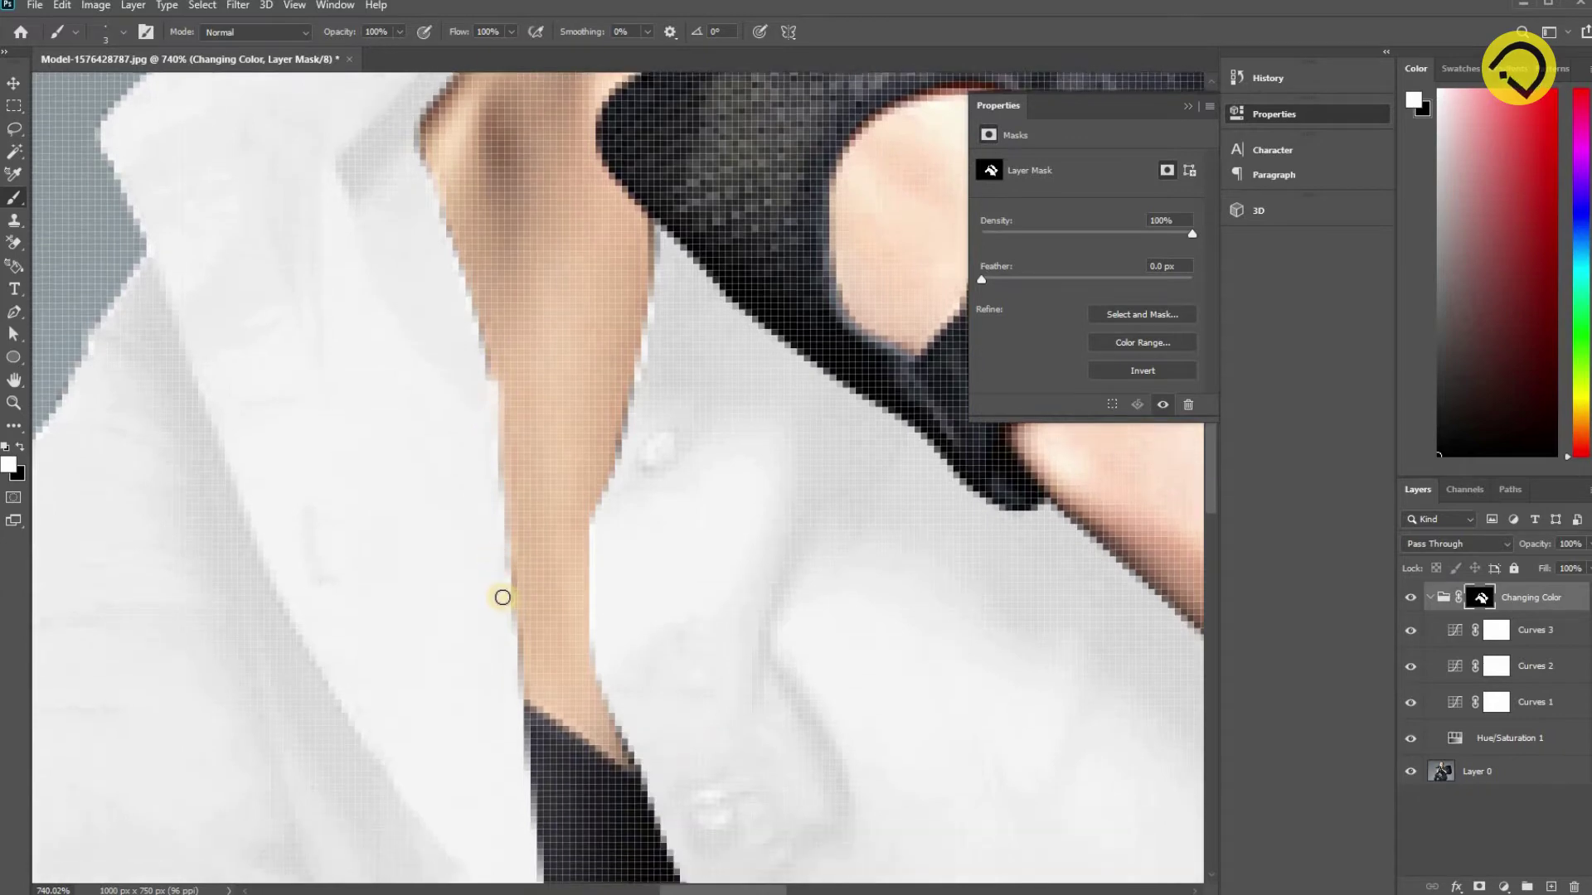
drag(508, 626, 509, 715)
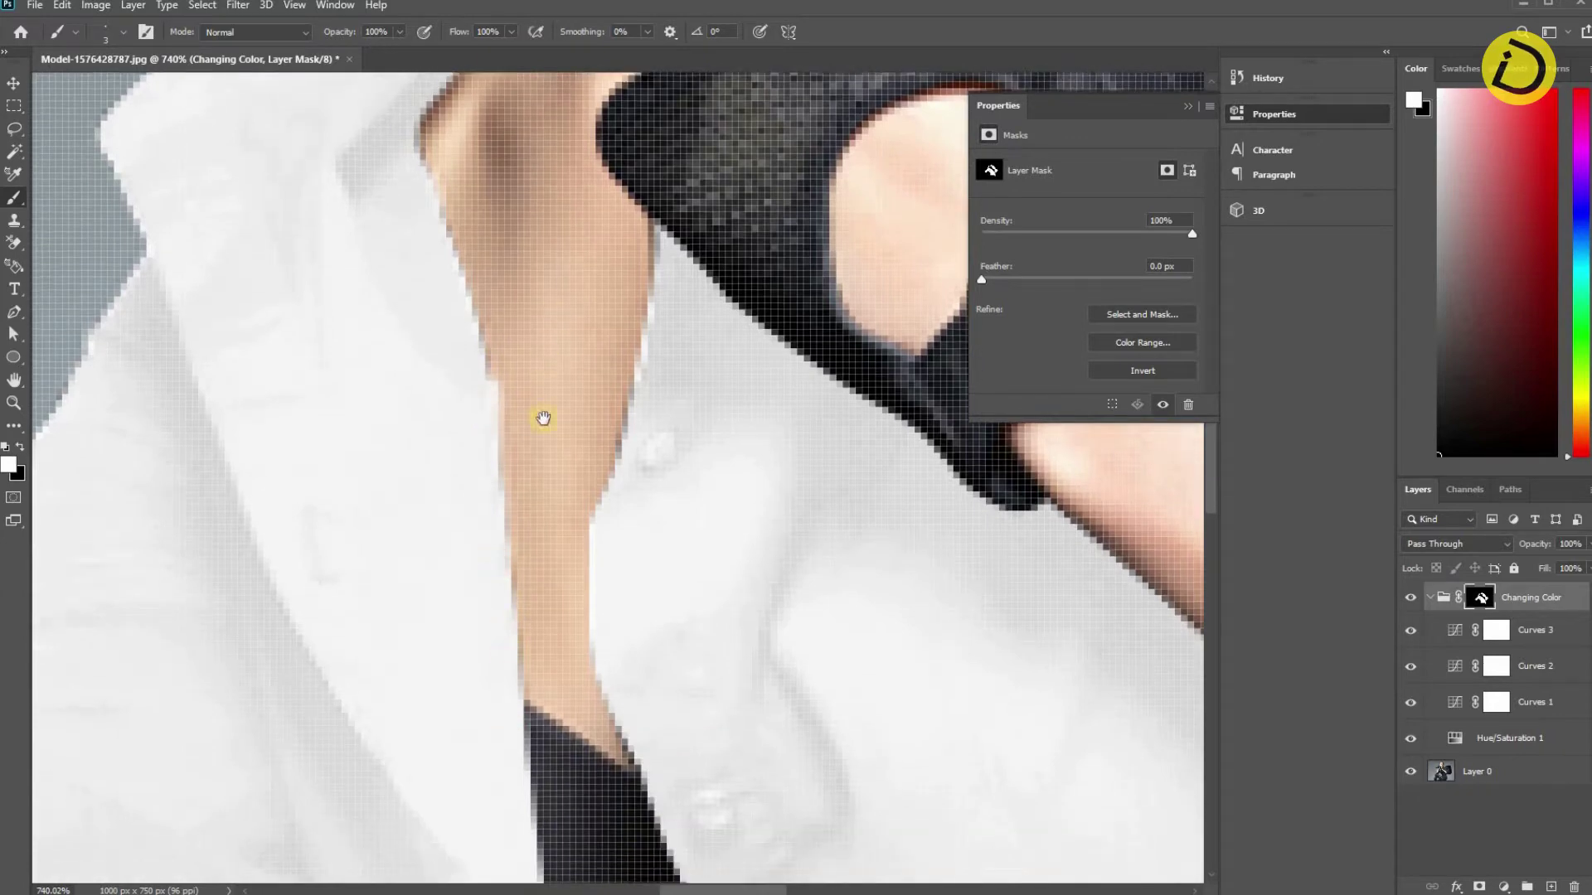
scroll(594, 519, down, 5)
scroll(401, 647, up, 3)
click(392, 587)
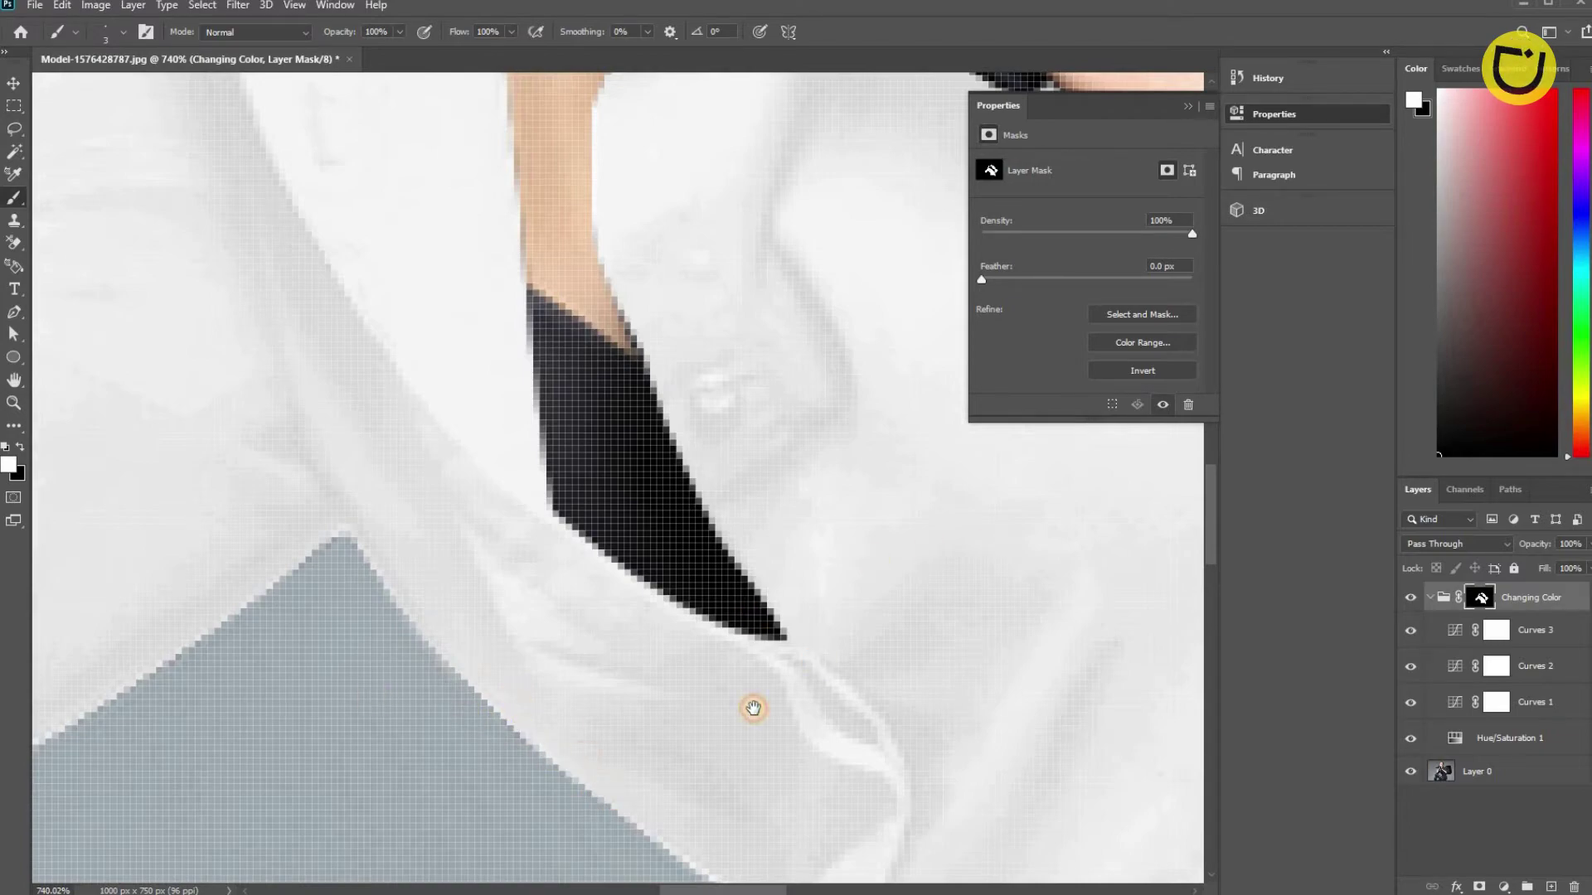
mouse_move(750, 707)
mouse_down()
mouse_move(562, 484)
mouse_move(500, 536)
mouse_up()
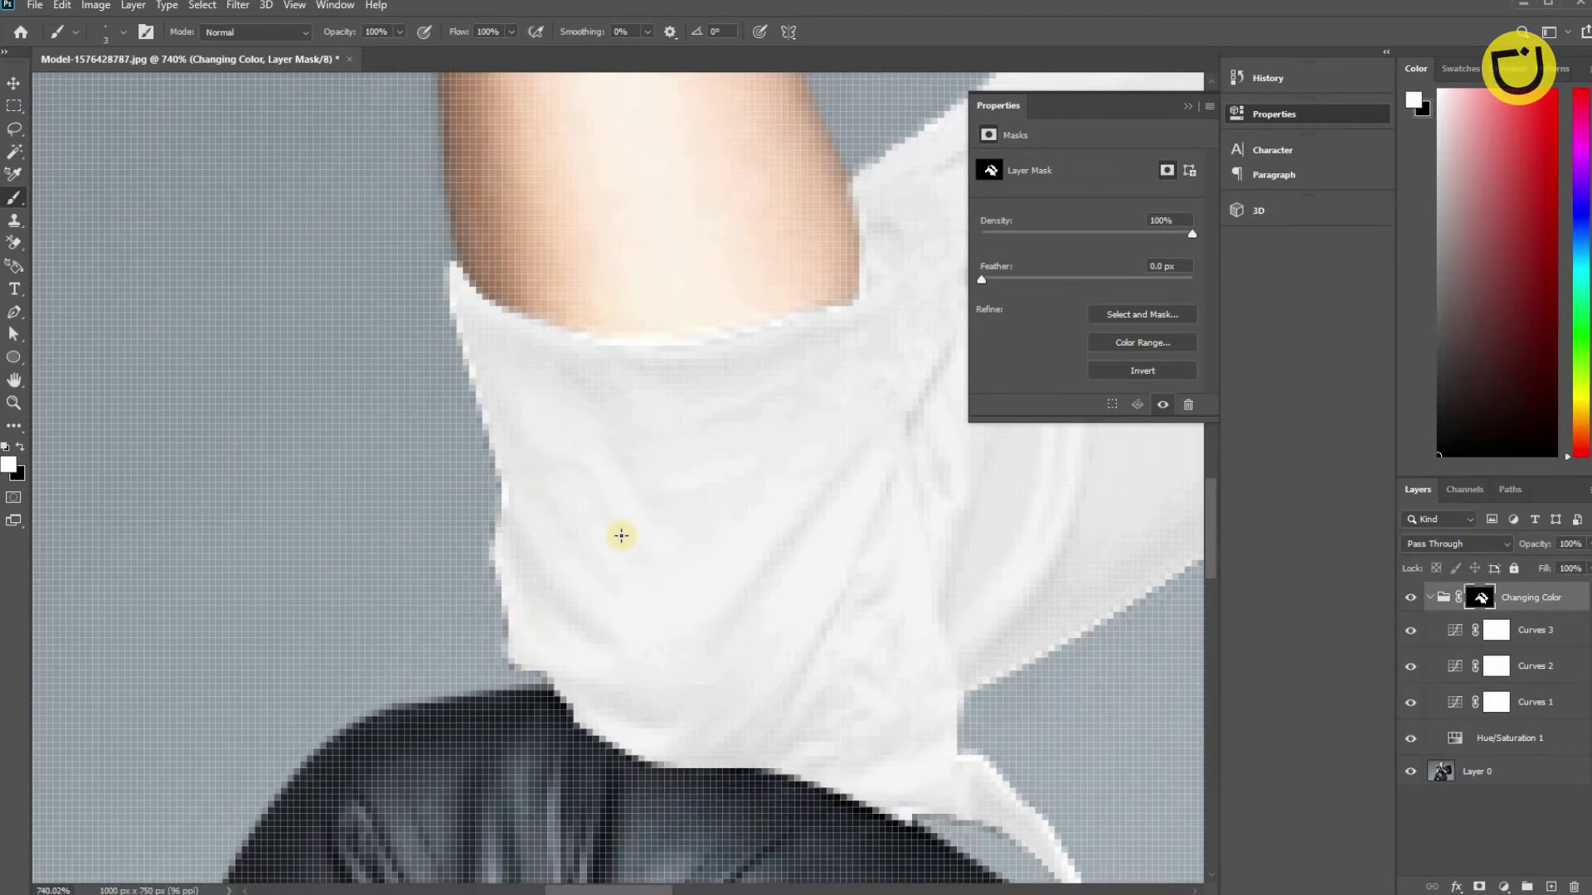
key(ctrl+0)
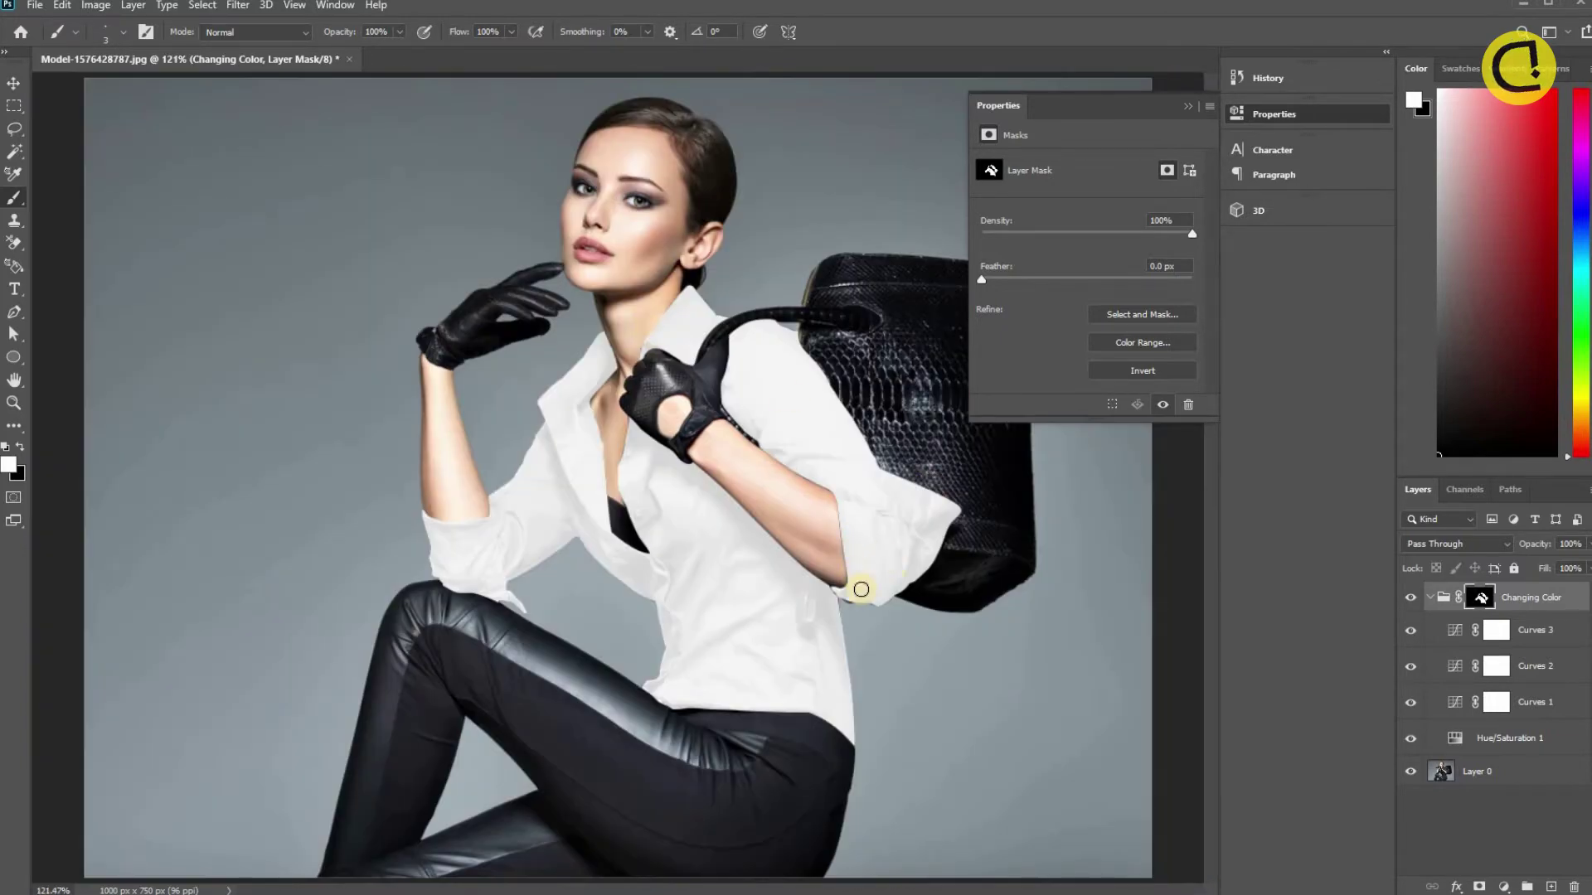
Zoom into the forearm and paint white on the Changing Color mask along the sleeve edge.
scroll(850, 552, up, 3)
scroll(847, 559, up, 3)
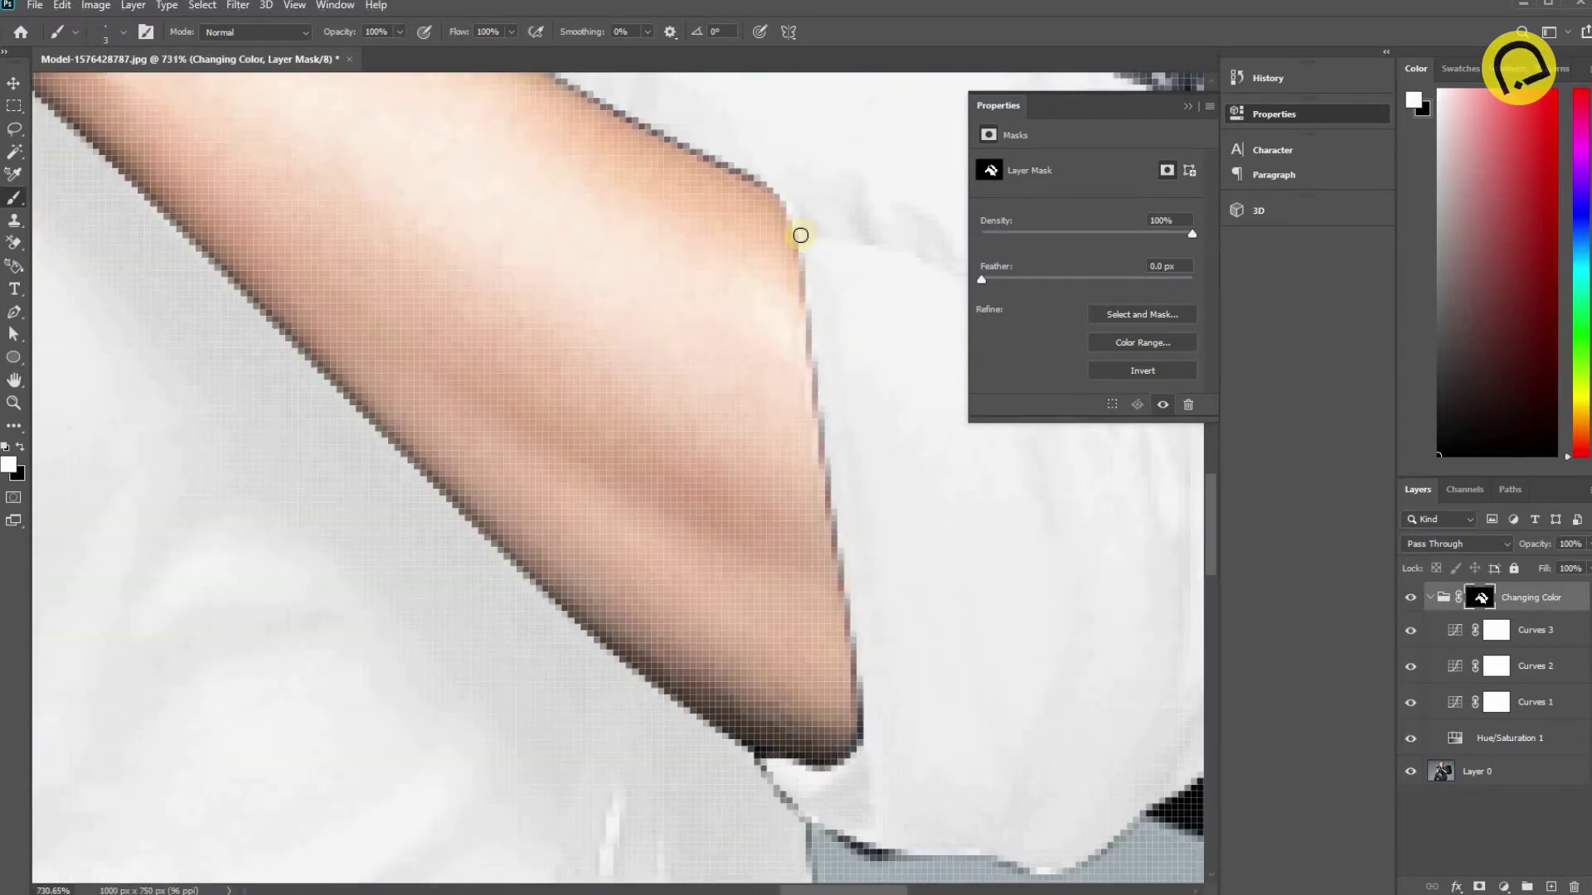
drag(812, 294, 823, 401)
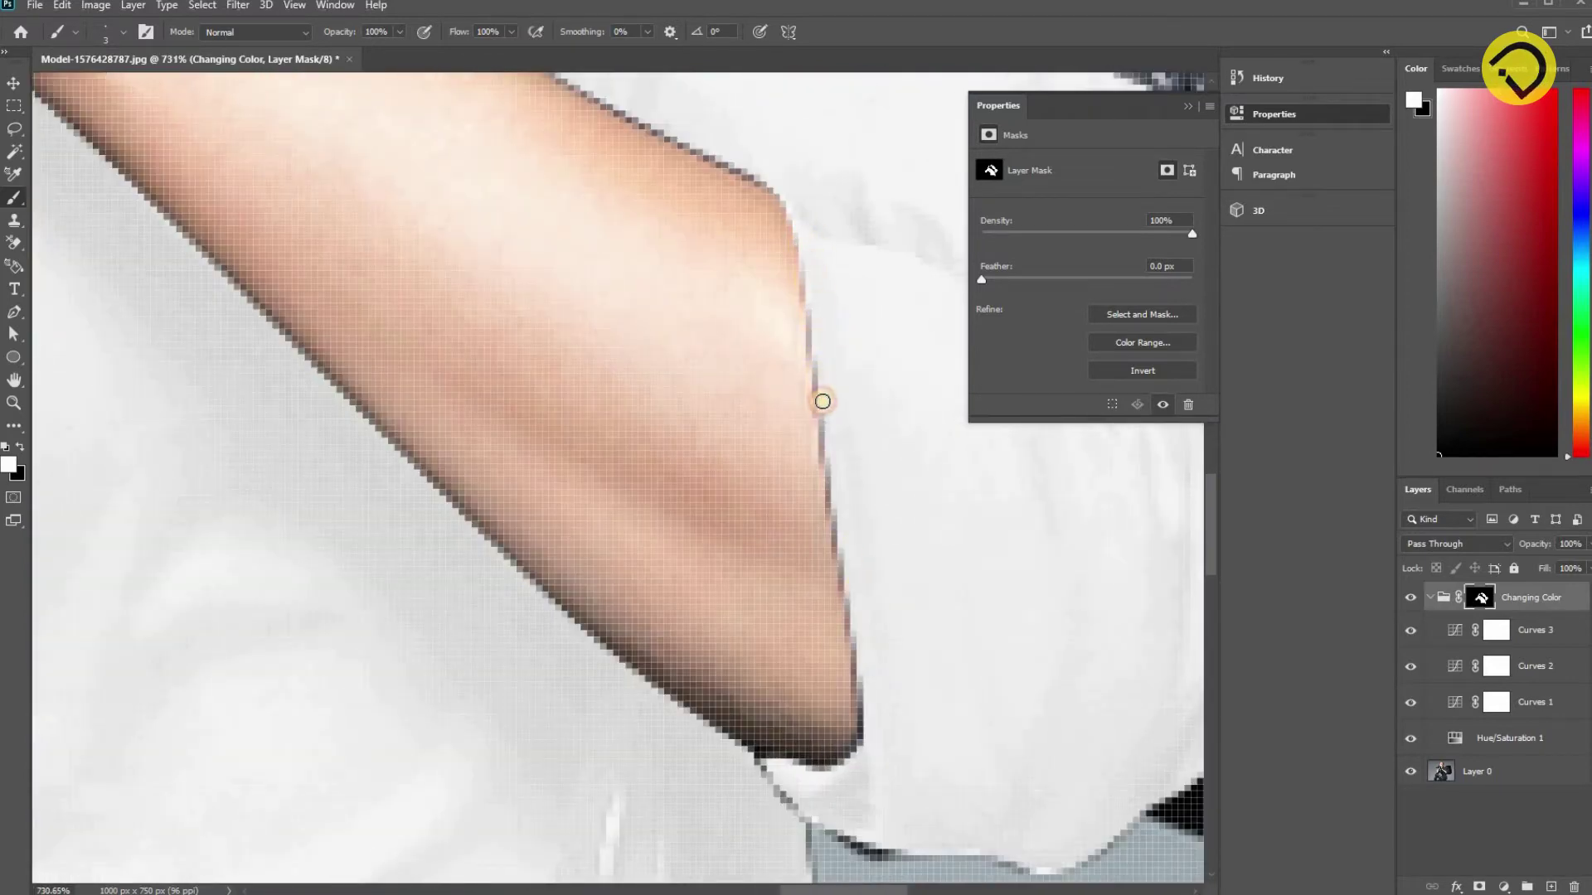
drag(829, 478, 816, 414)
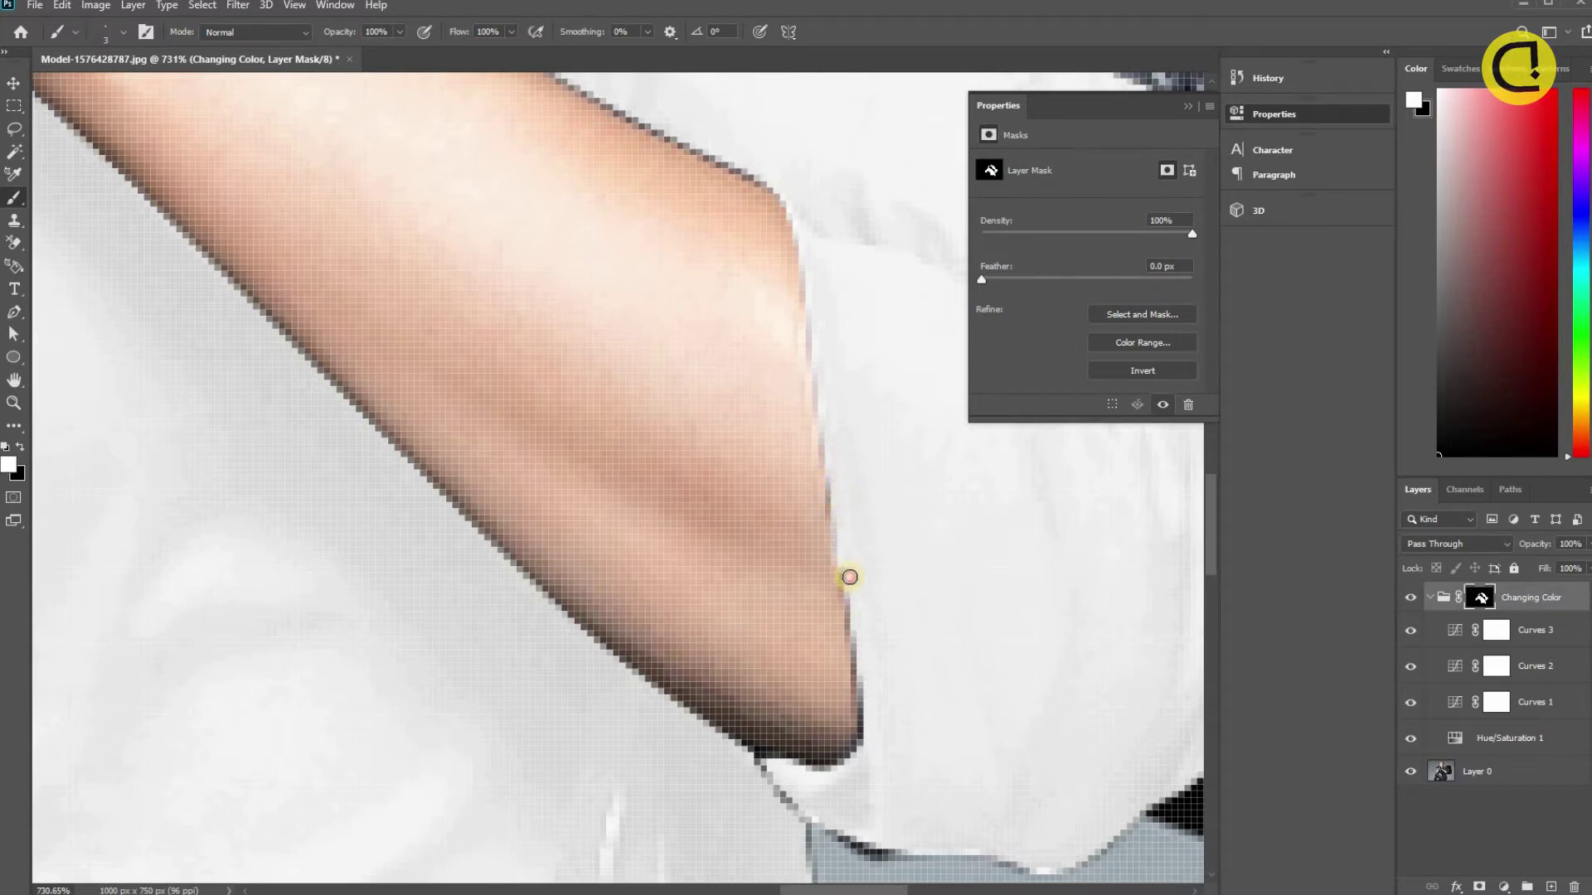
mouse_move(849, 577)
mouse_down()
mouse_move(873, 716)
mouse_move(846, 757)
mouse_move(862, 725)
mouse_move(791, 759)
mouse_move(758, 755)
mouse_move(829, 762)
mouse_up()
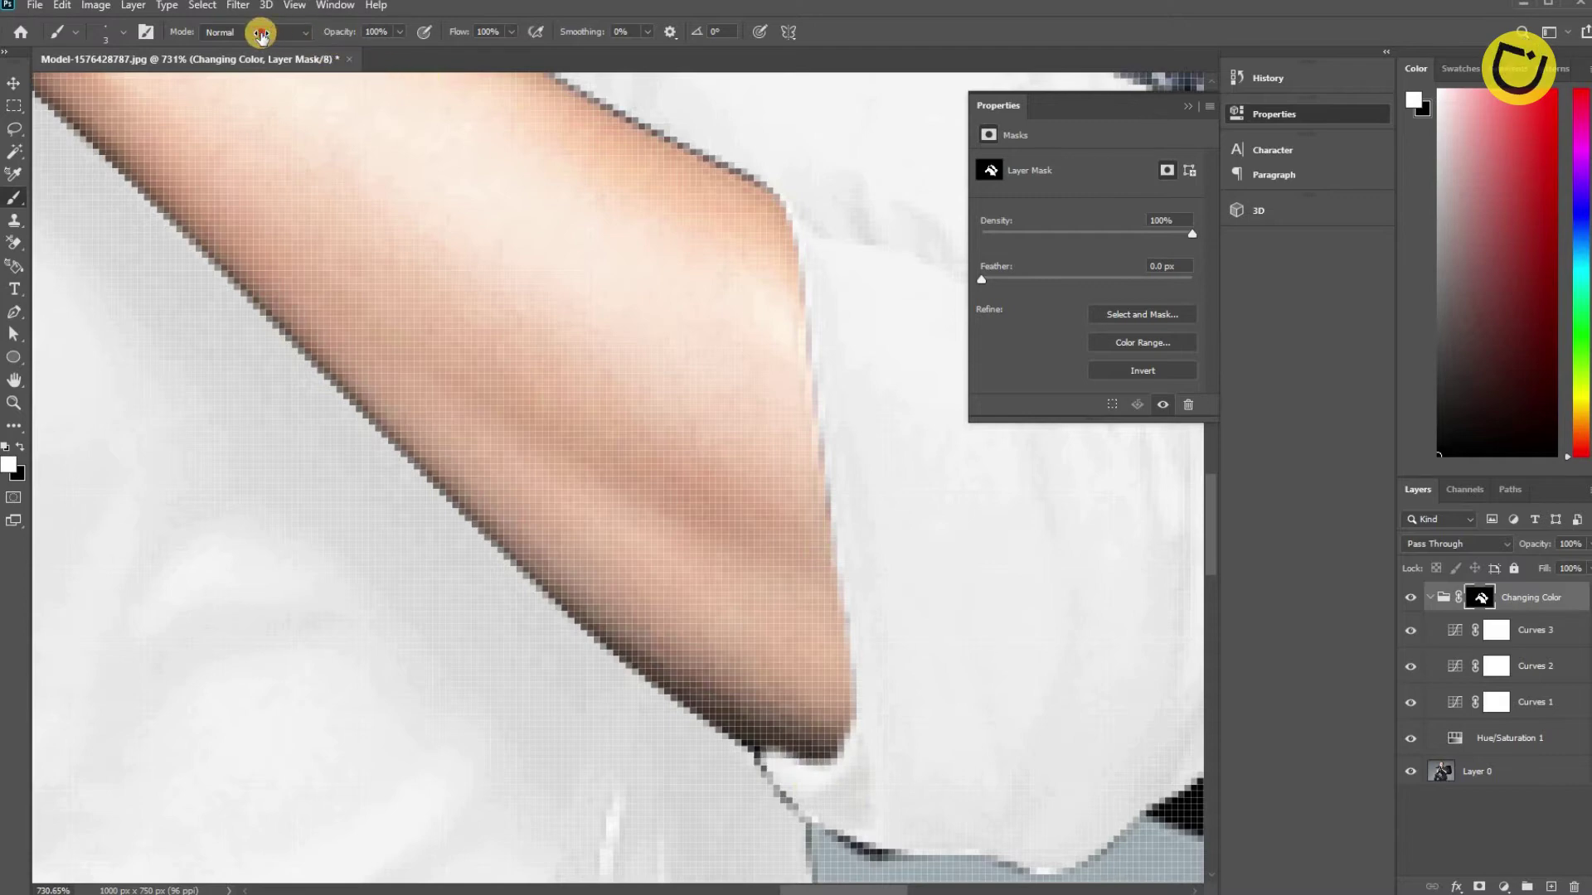
Set brush opacity to 16%, then shrink the brush to its smallest and restore full opacity.
key(1)
key(6)
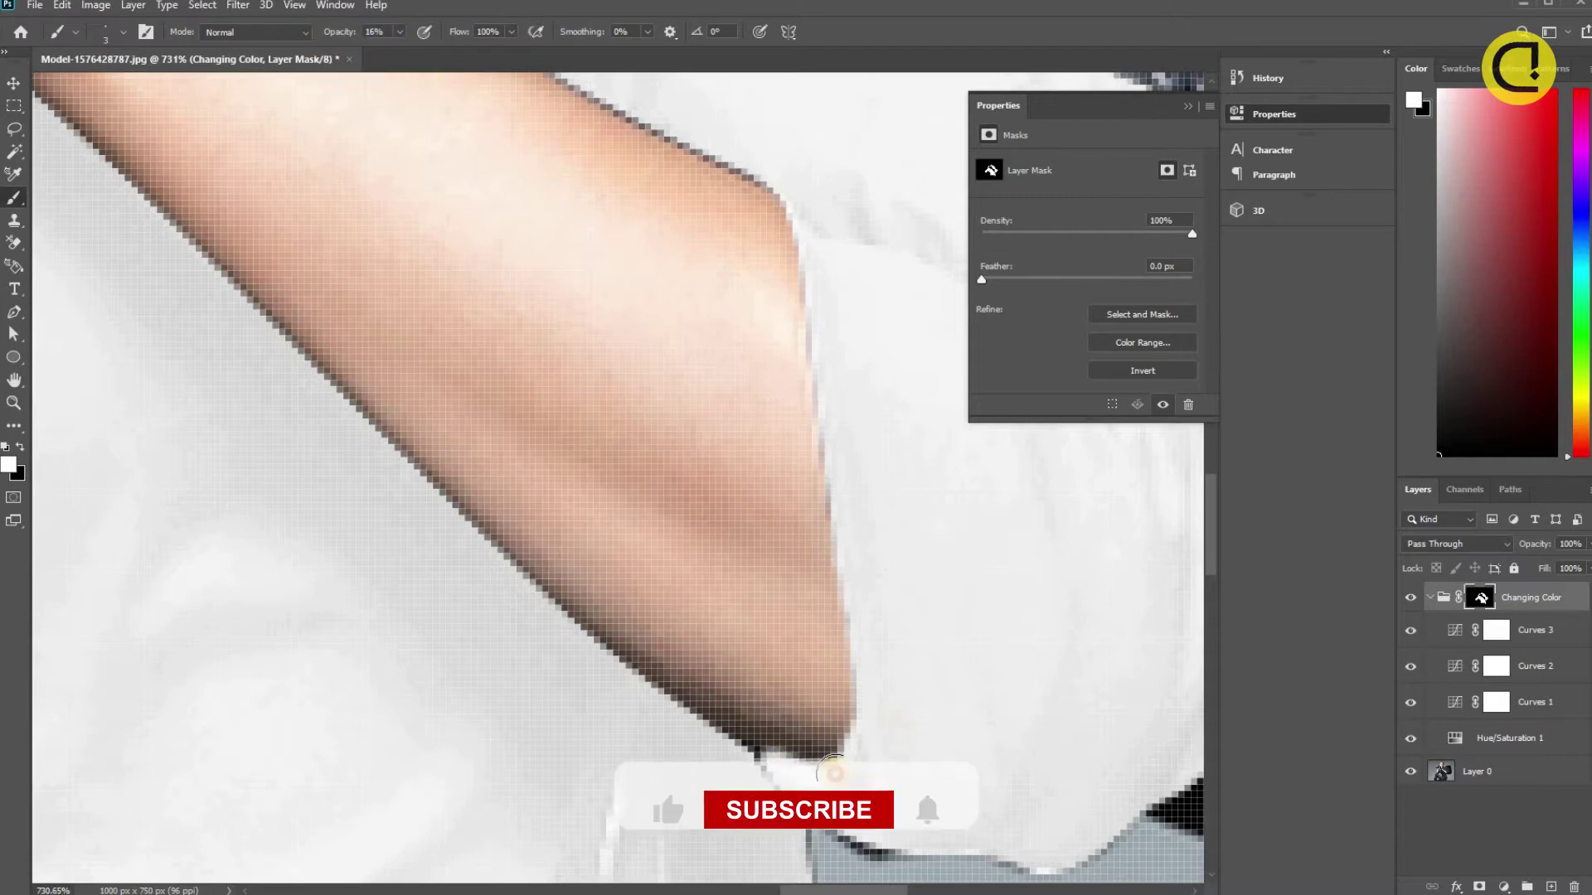
key(bracketright)
key(bracketright)
key(bracketright)
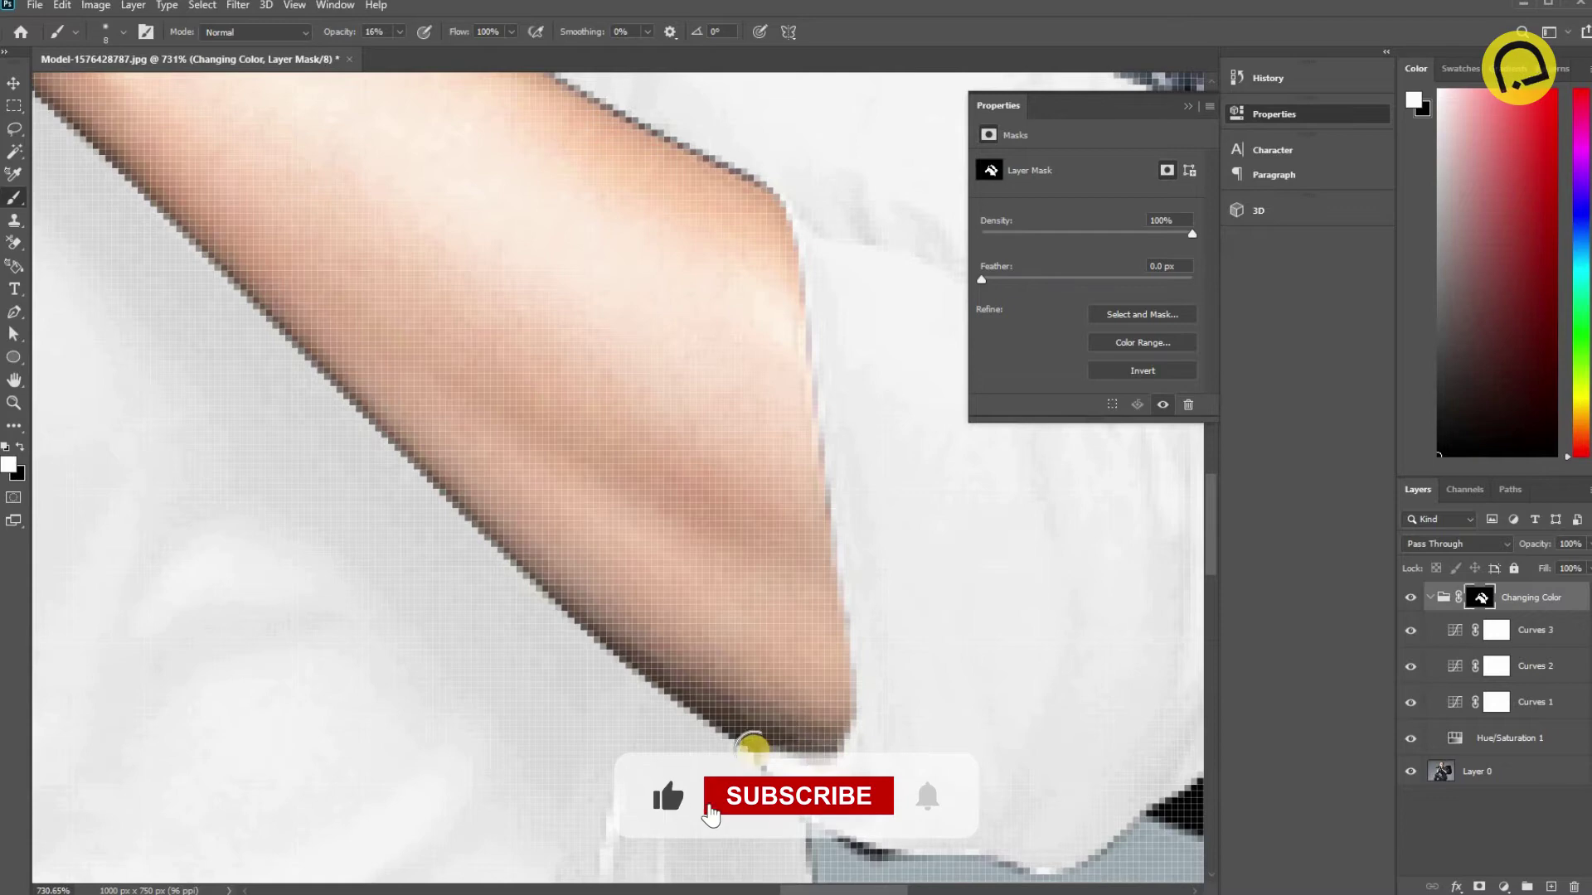
key(bracketleft)
key(bracketleft)
key(bracketleft)
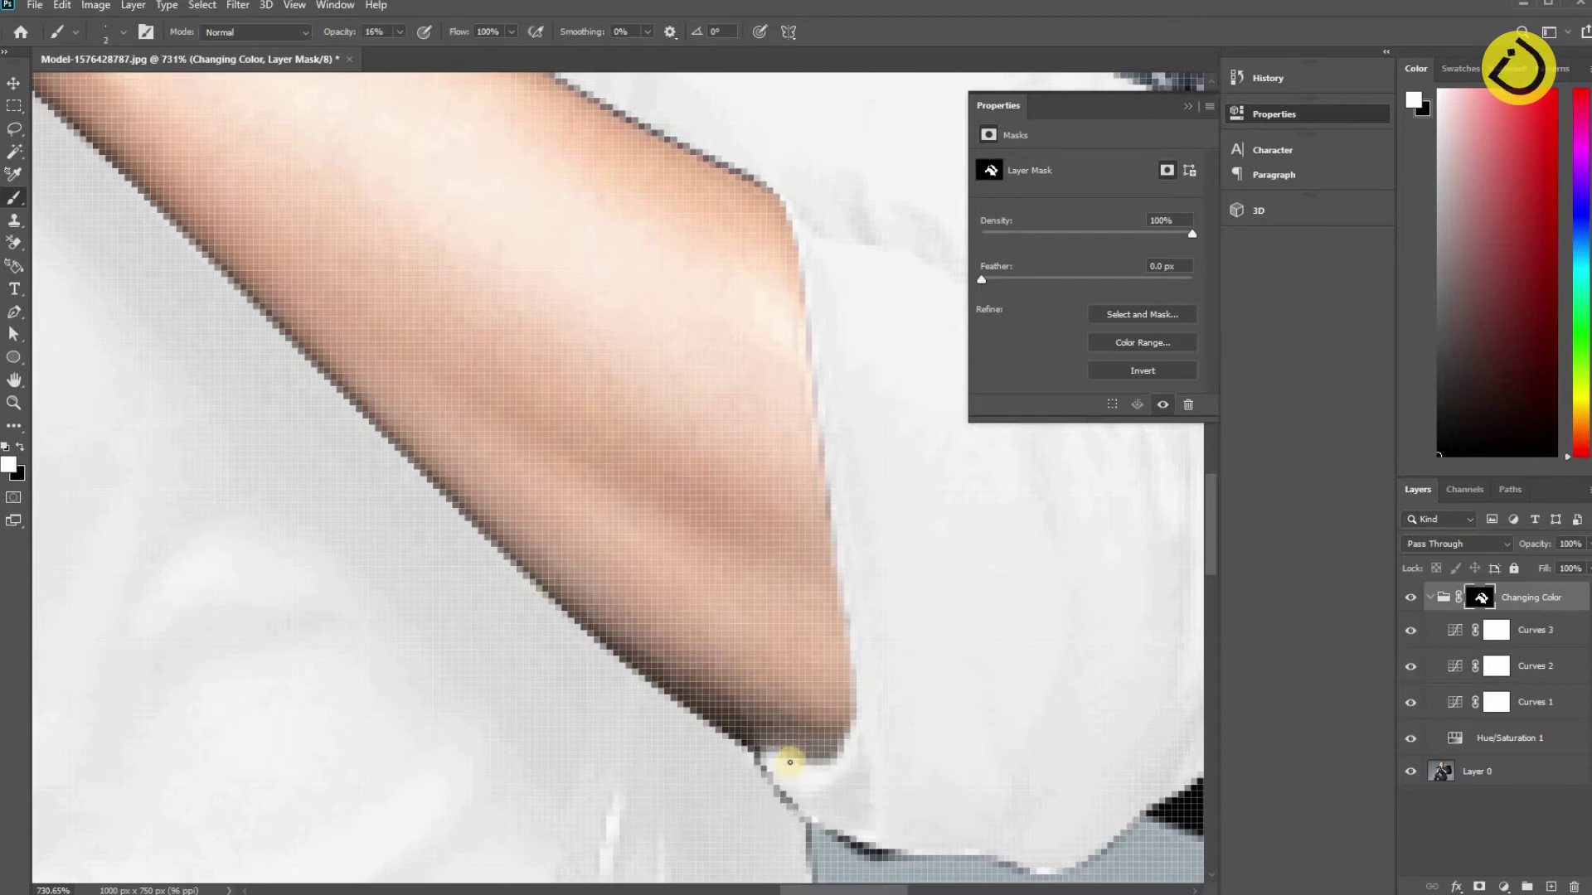
key(0)
key(bracketleft)
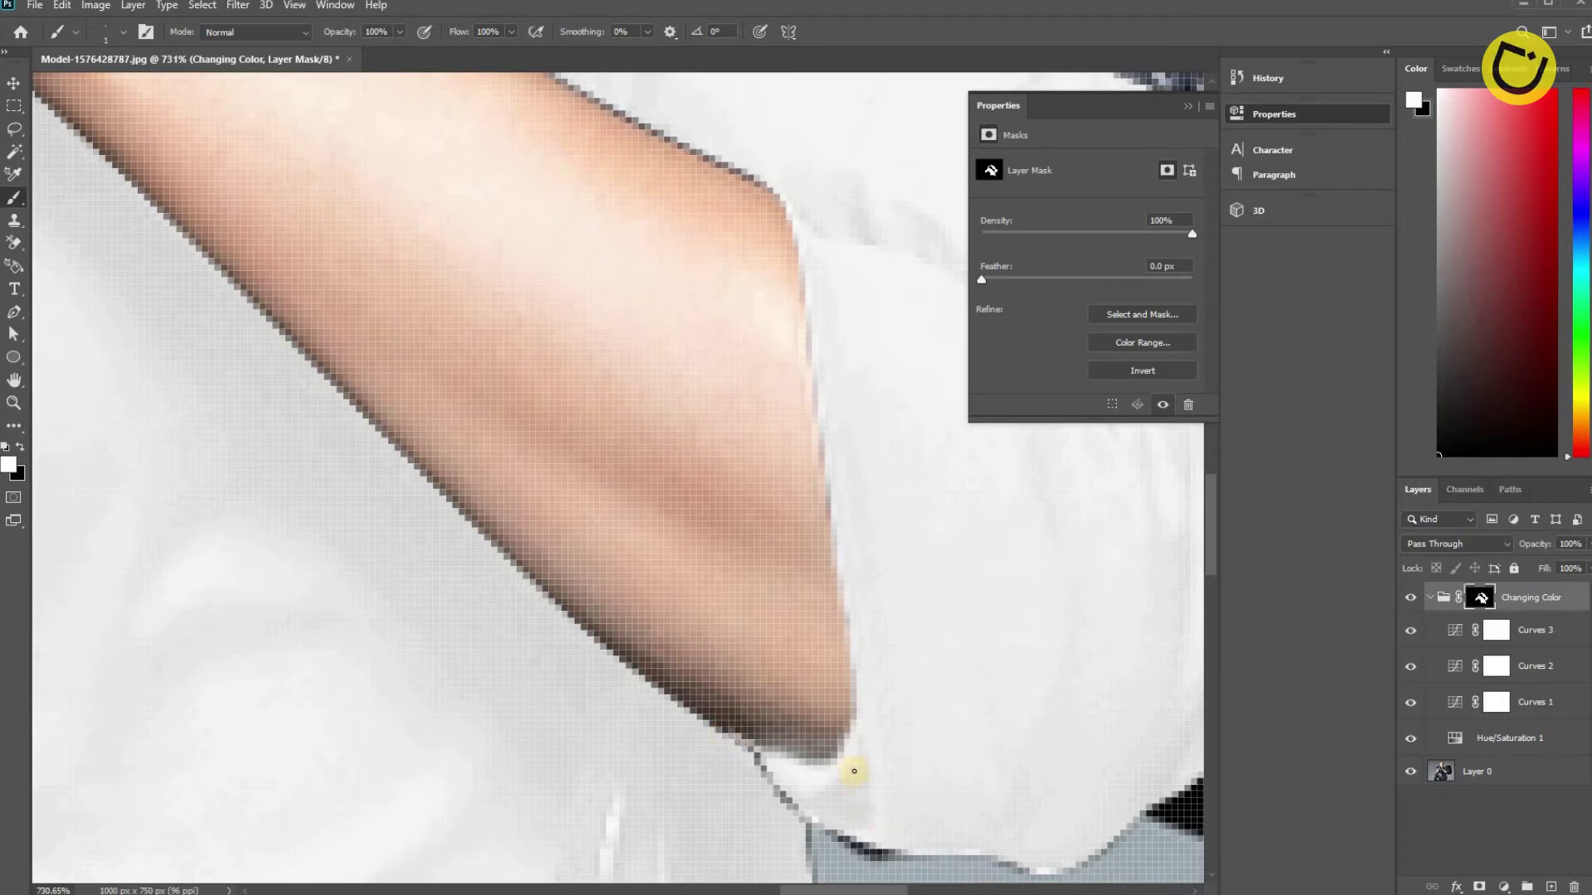
Paint the Changing Color mask along the arm's edge.
scroll(818, 757, down, 5)
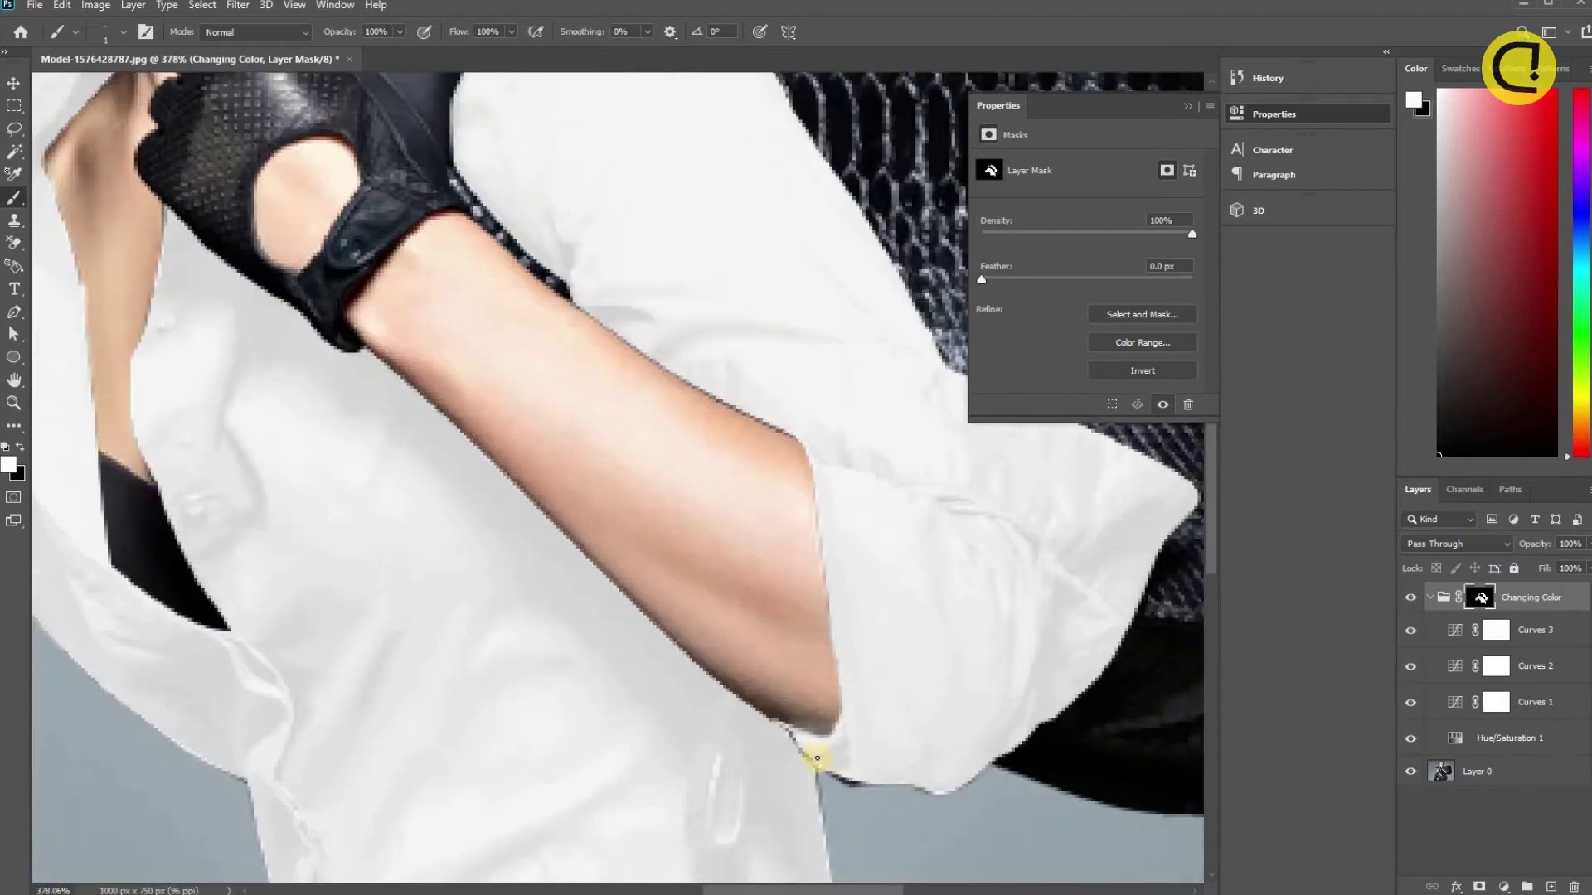
scroll(817, 758, up, 4)
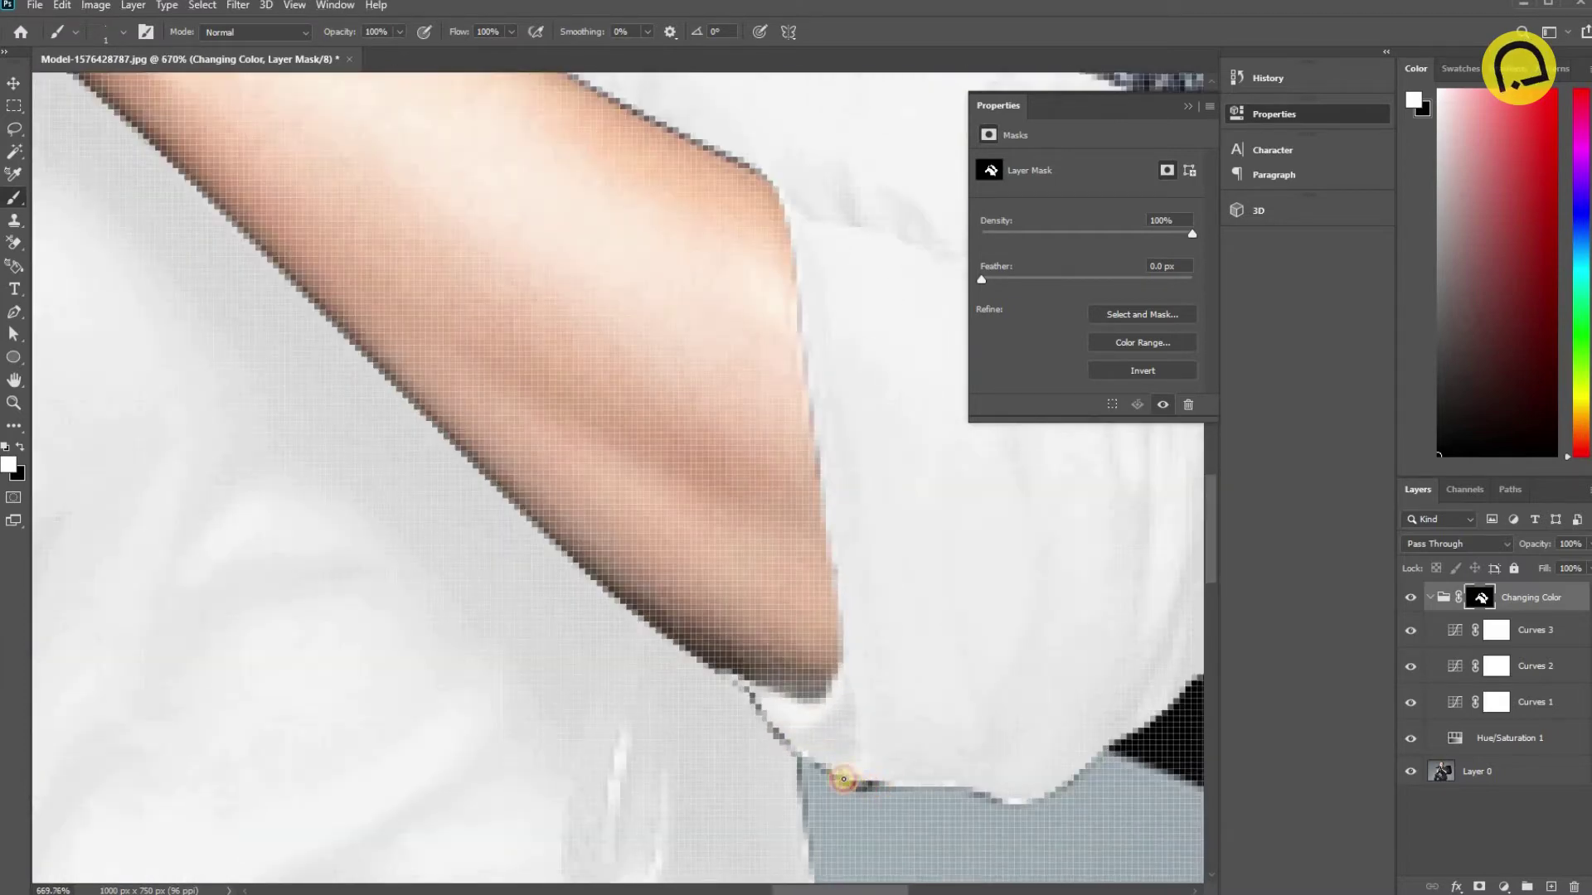
scroll(605, 396, down, 5)
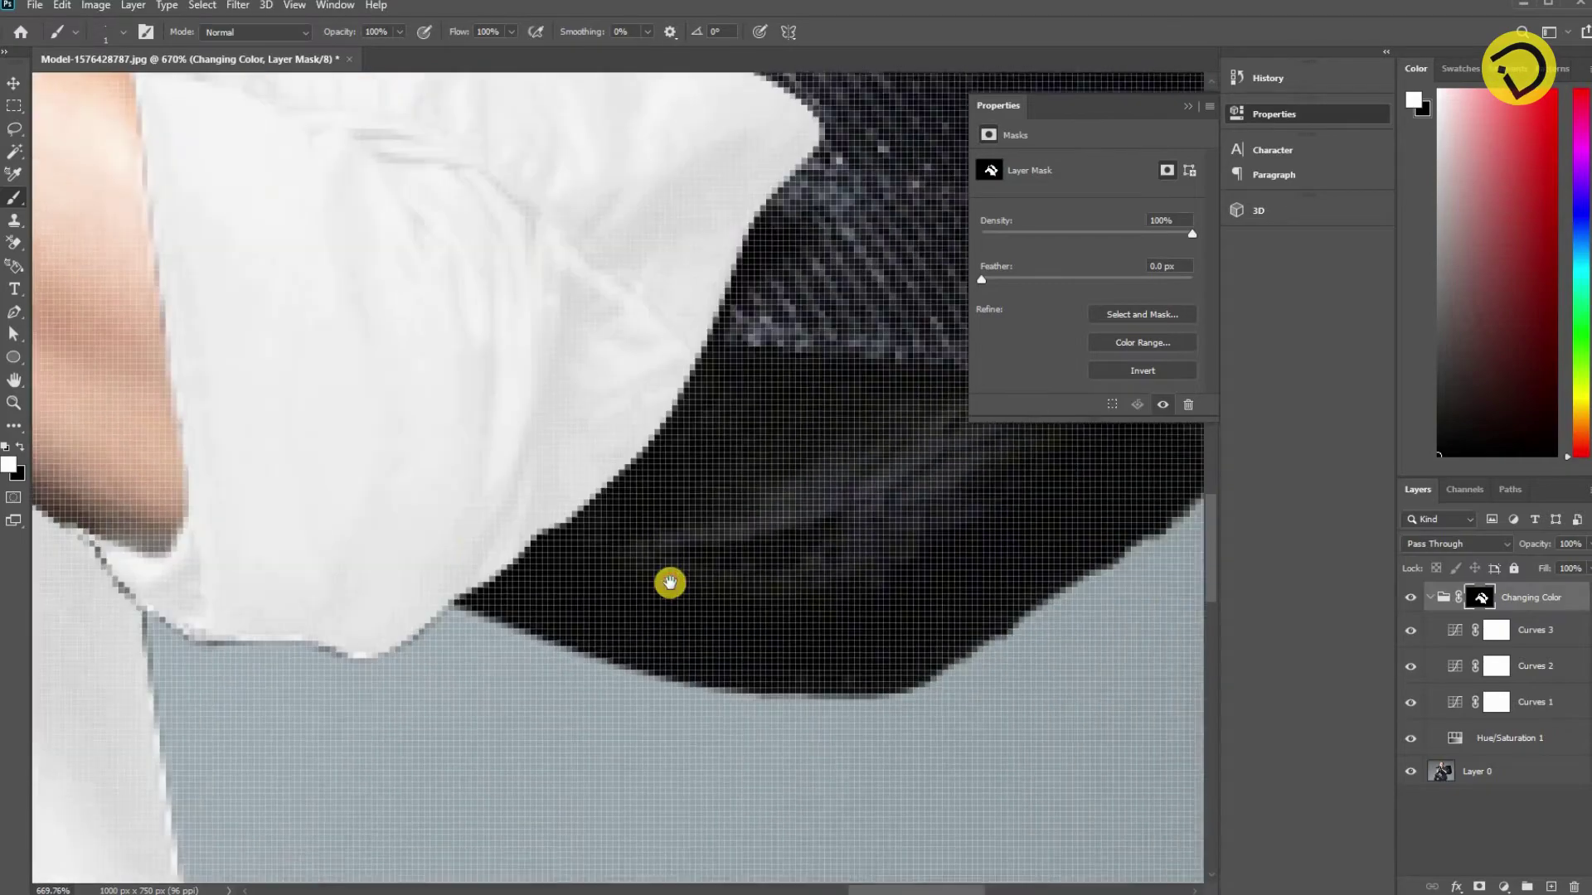
scroll(643, 632, up, 3)
scroll(805, 739, down, 5)
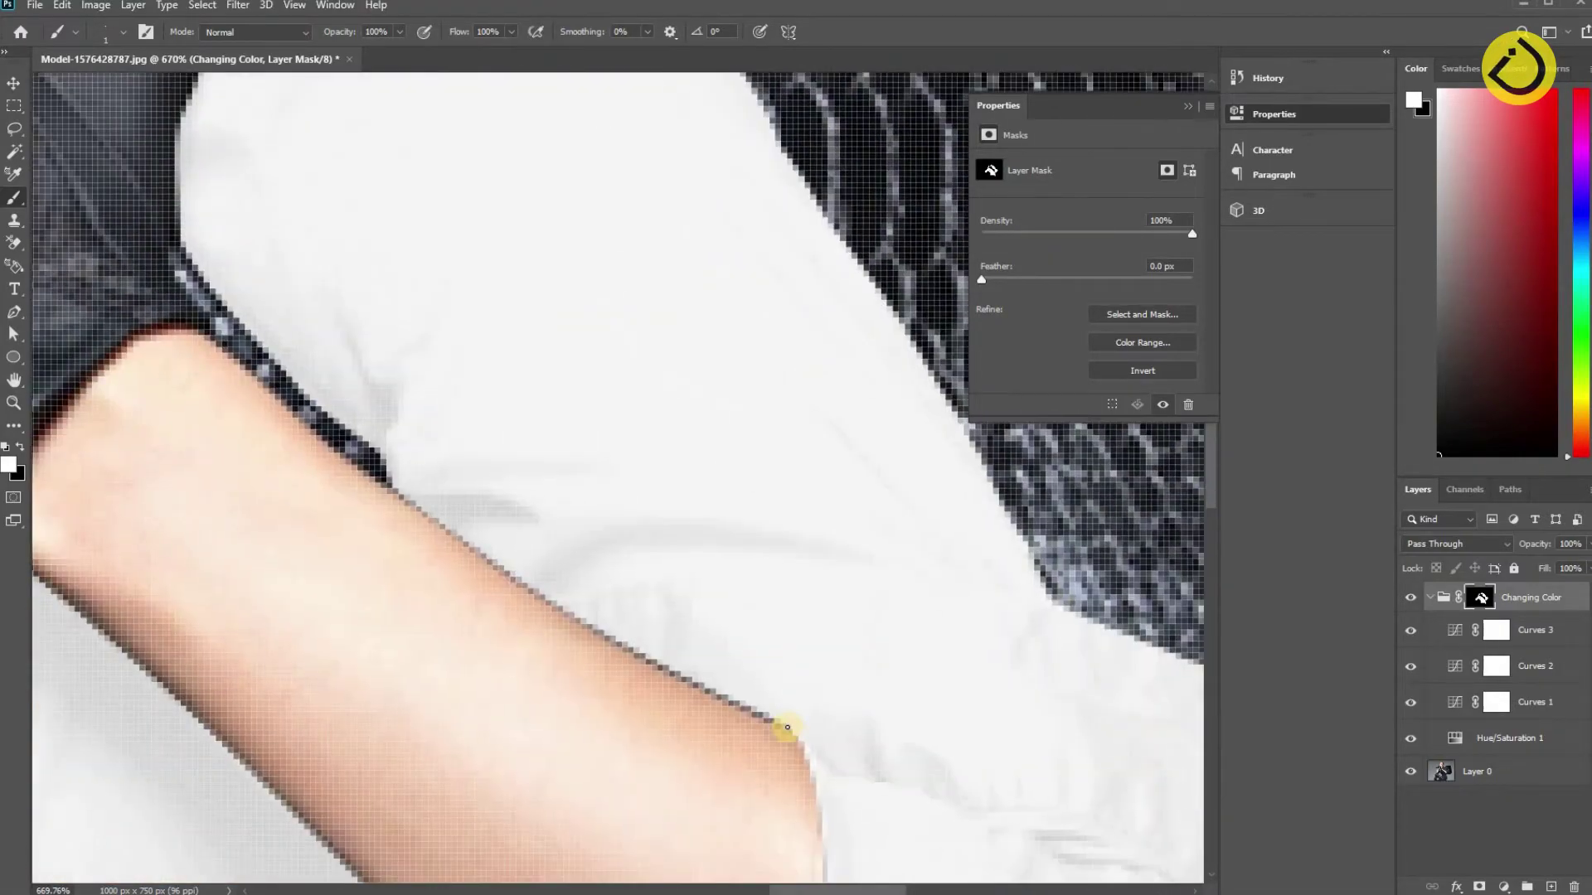
mouse_move(677, 675)
mouse_down()
mouse_move(614, 657)
mouse_move(574, 618)
mouse_up()
drag(494, 567, 387, 471)
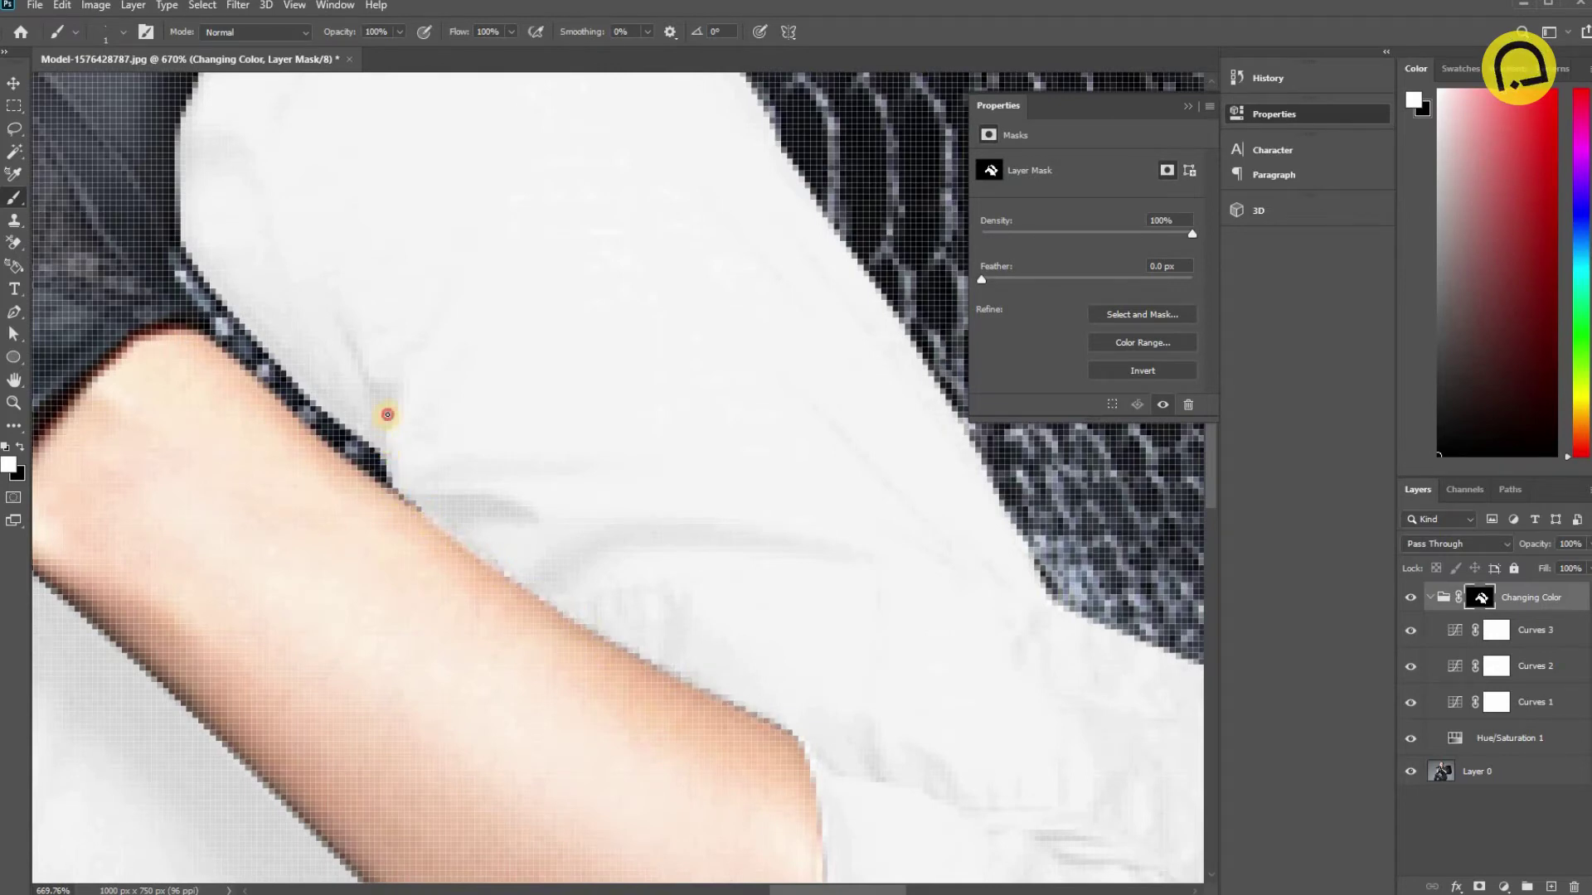
Zoom in on the collar and paint the mask along its edge against the backdrop.
drag(840, 584, 281, 631)
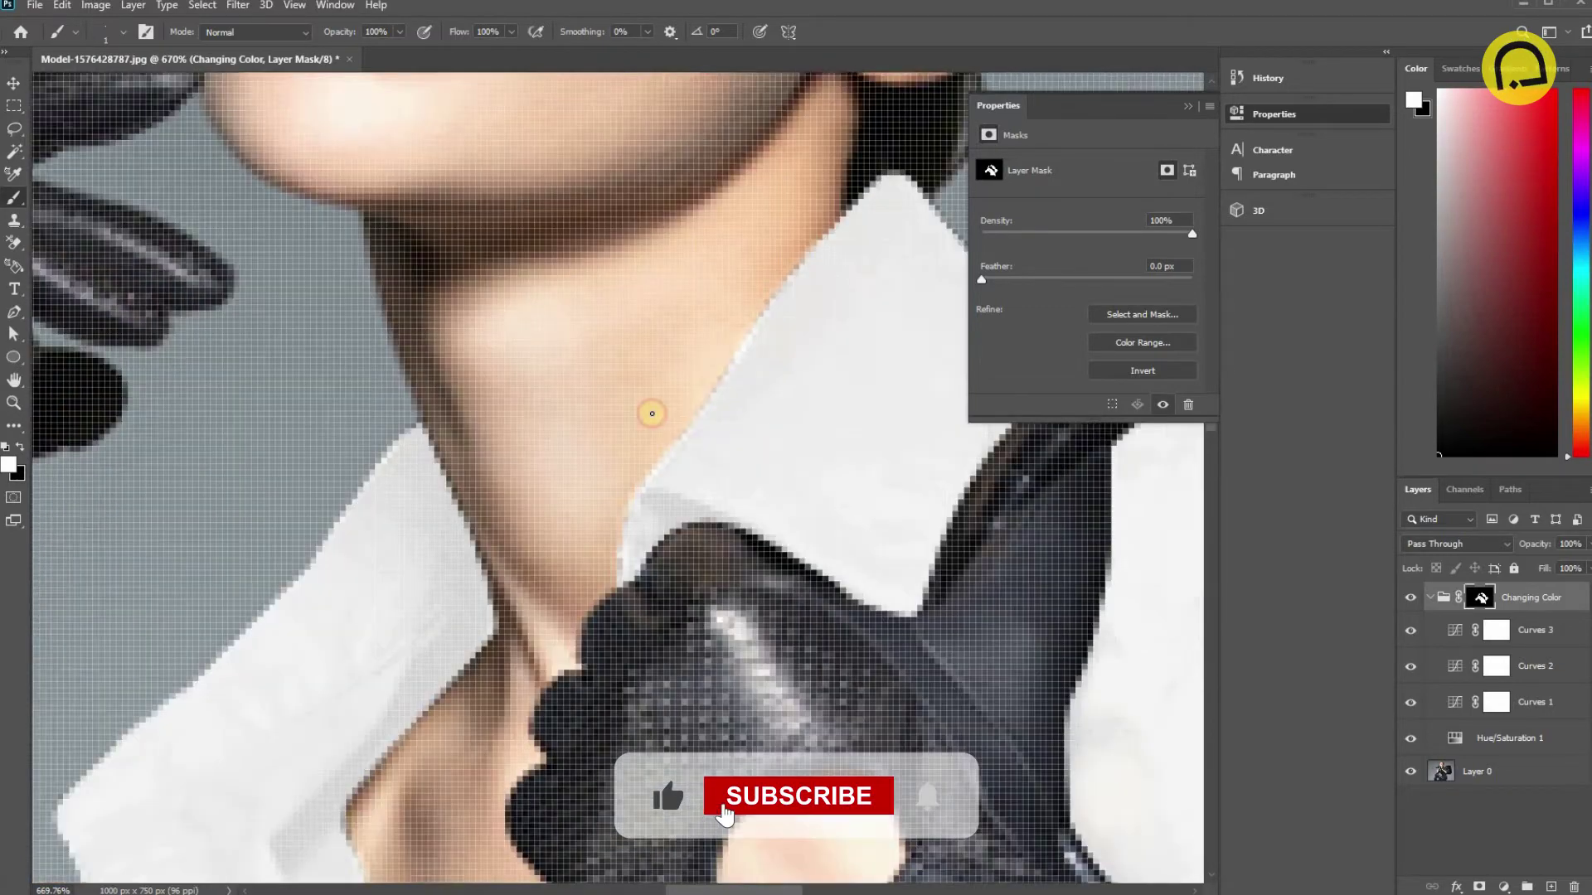
key(ctrl+0)
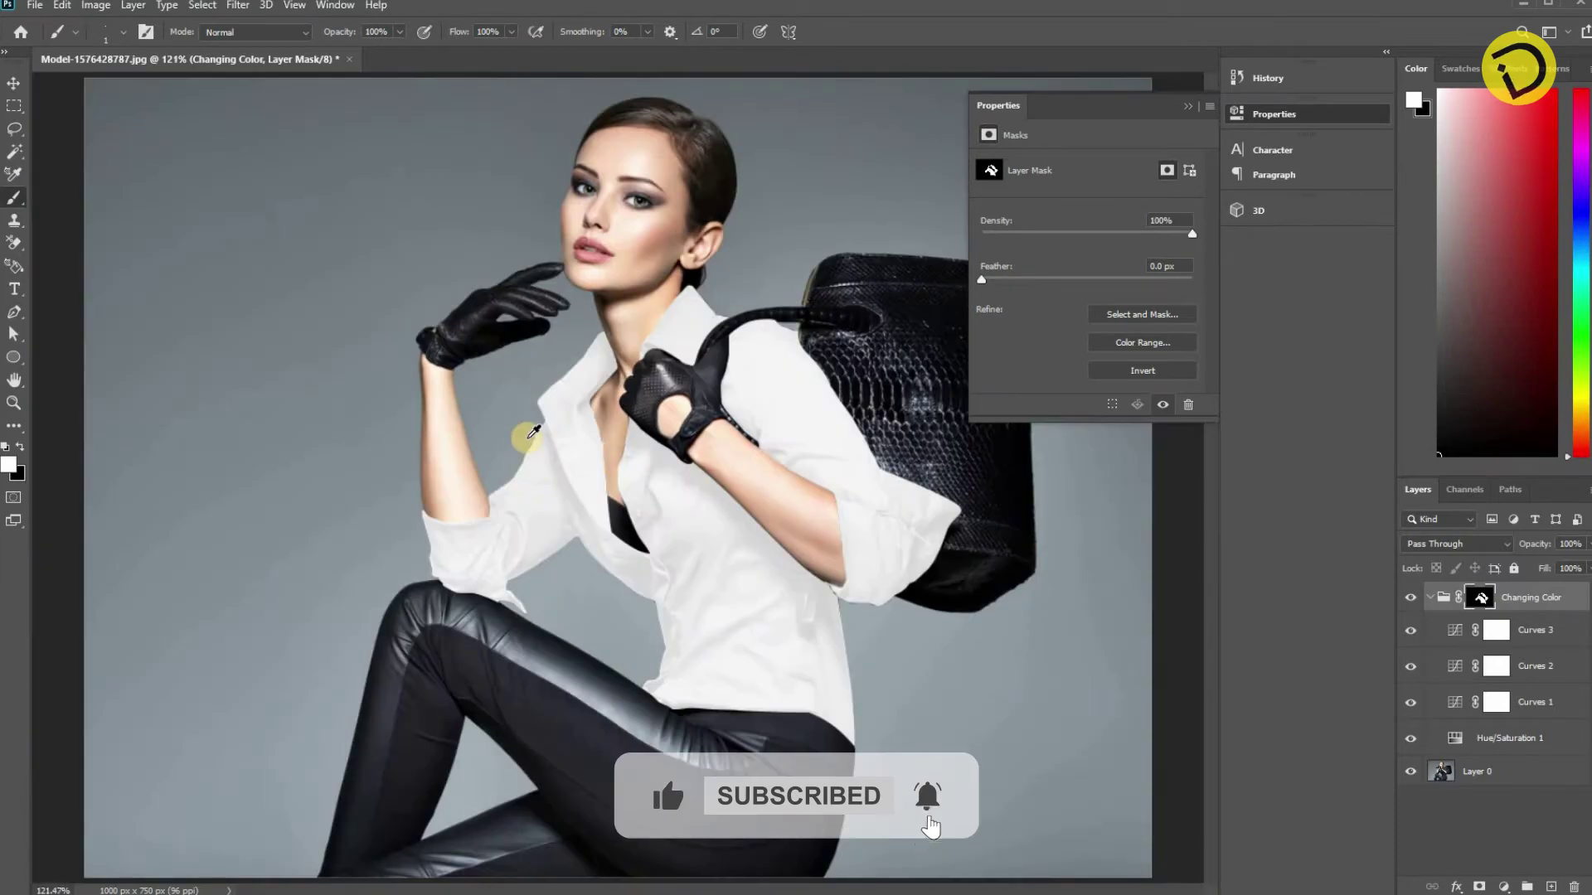
scroll(462, 533, up, 5)
scroll(477, 520, up, 3)
drag(477, 520, 561, 359)
drag(477, 515, 471, 529)
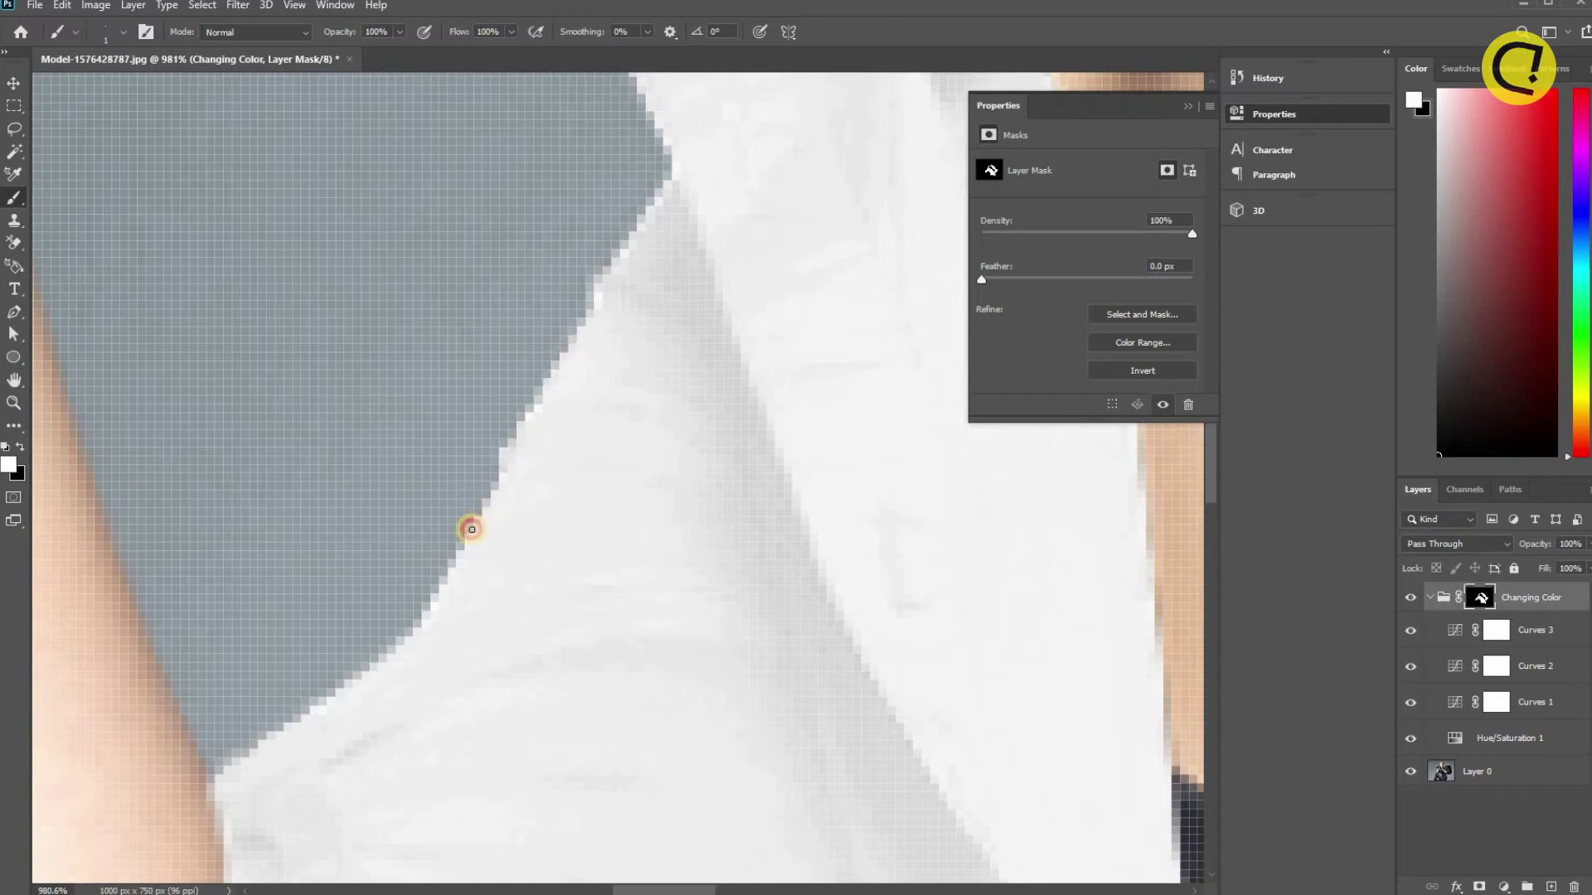
Fit the image in view and preview it at 100% with the panels hidden.
key(ctrl+0)
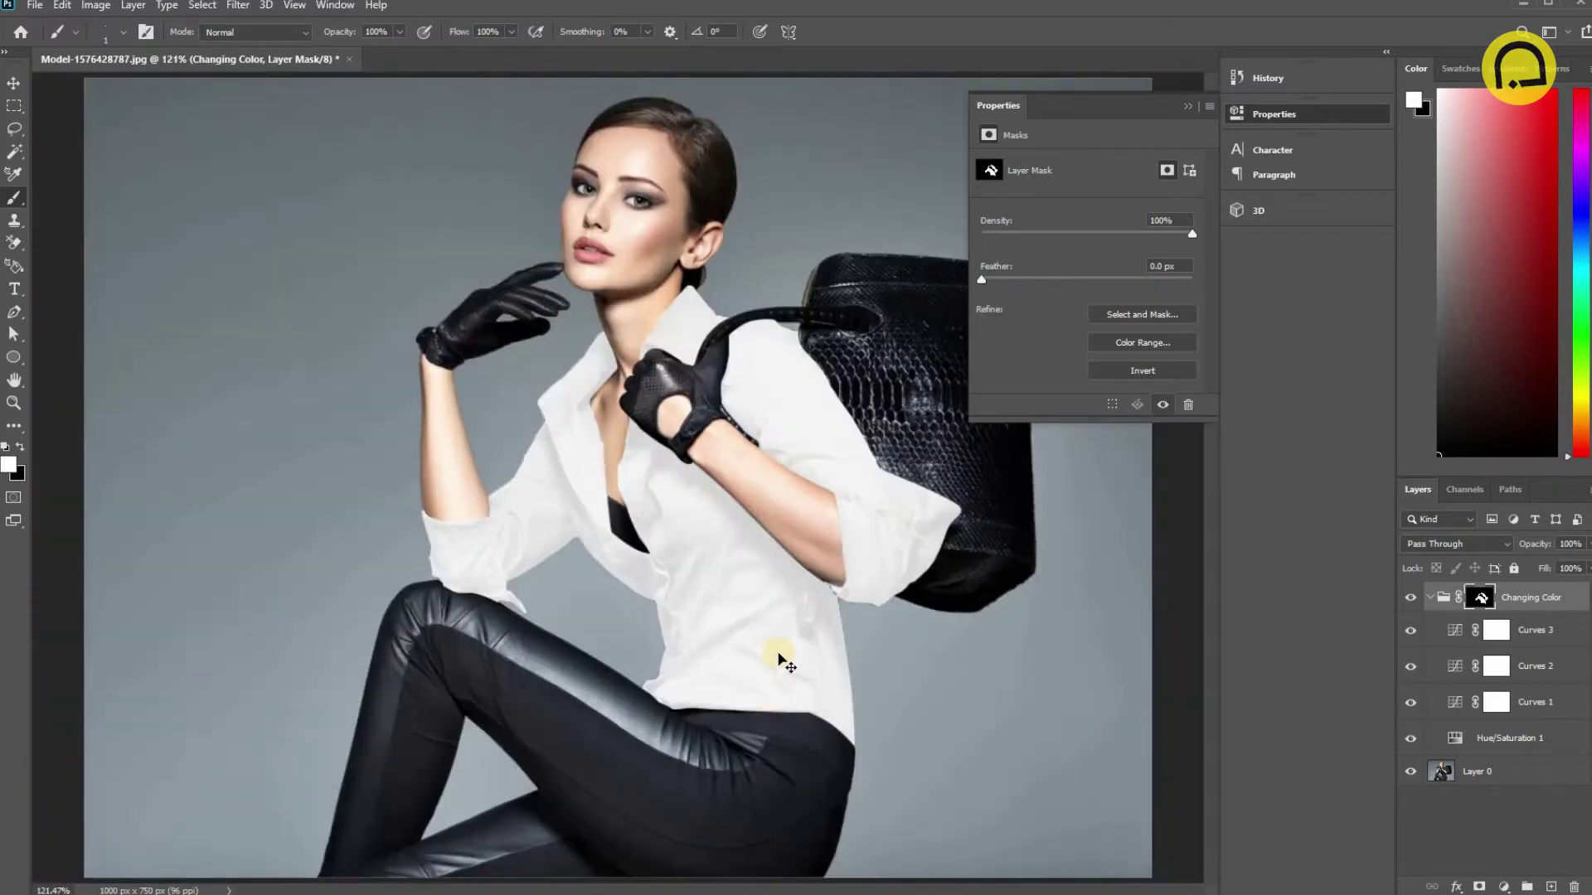
key(v)
key(Tab)
key(ctrl+1)
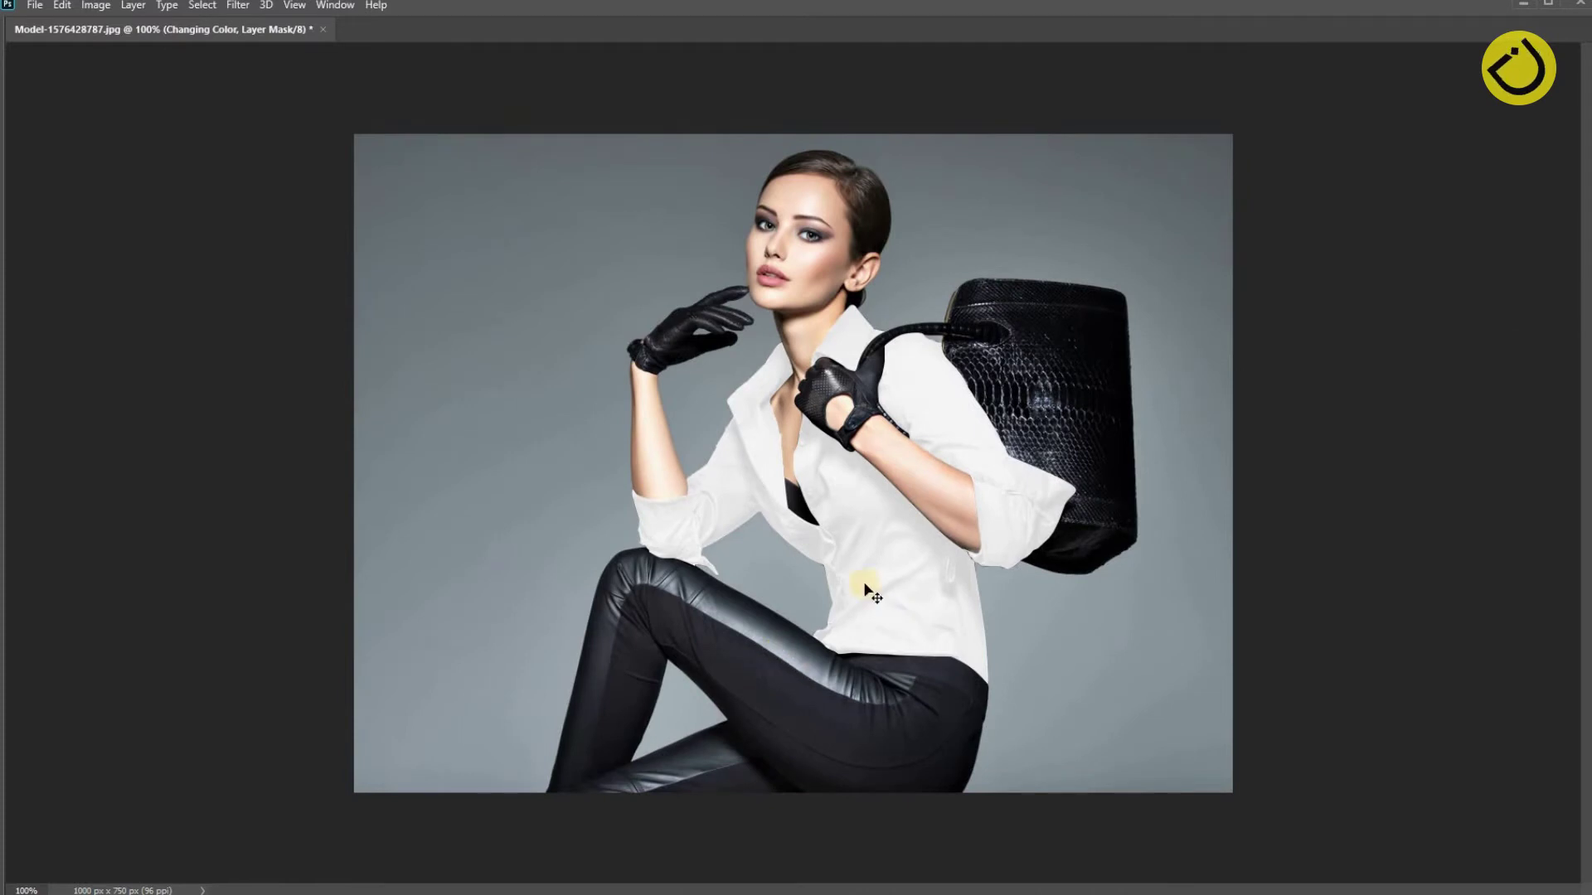
Collapse the Changing Color group and create a new path named 'Bag' in Paths.
key(Tab)
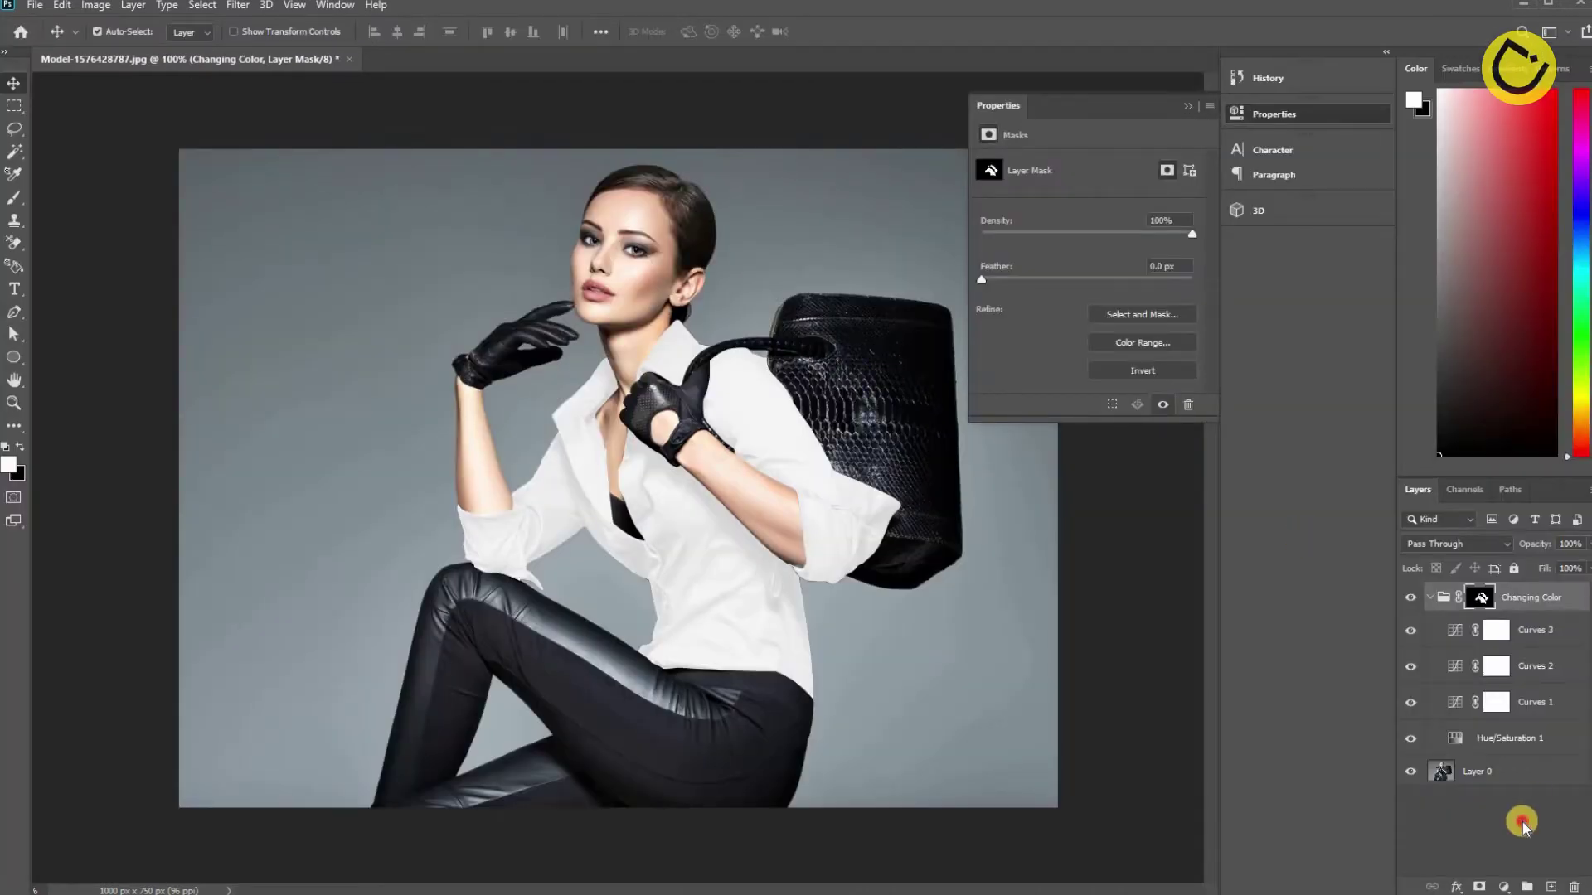
ctrl+click(1434, 604)
click(1434, 604)
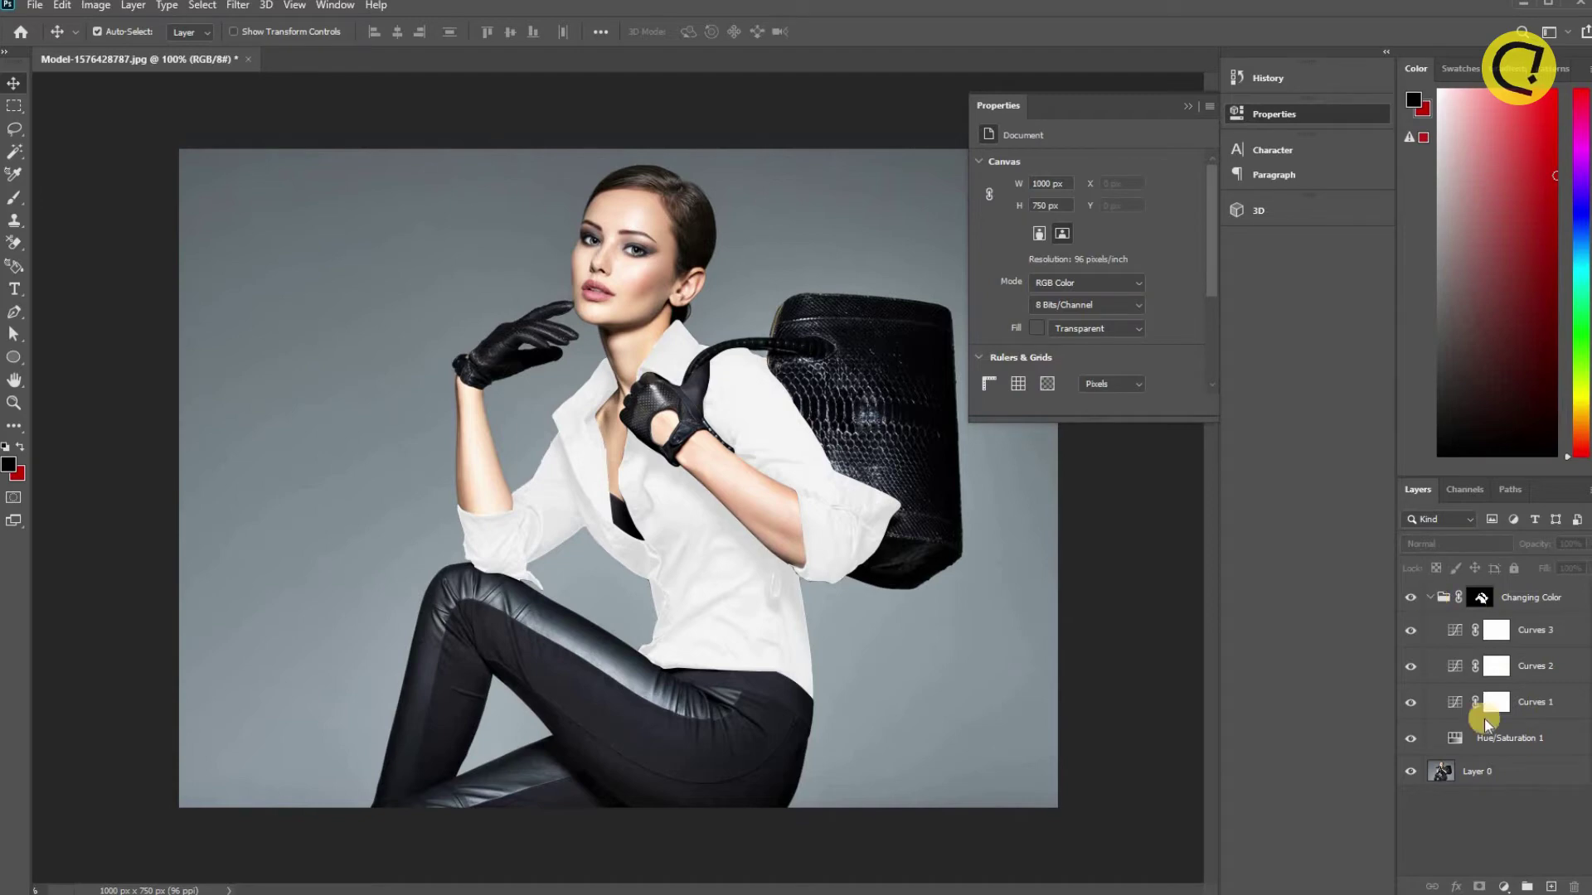
click(1507, 492)
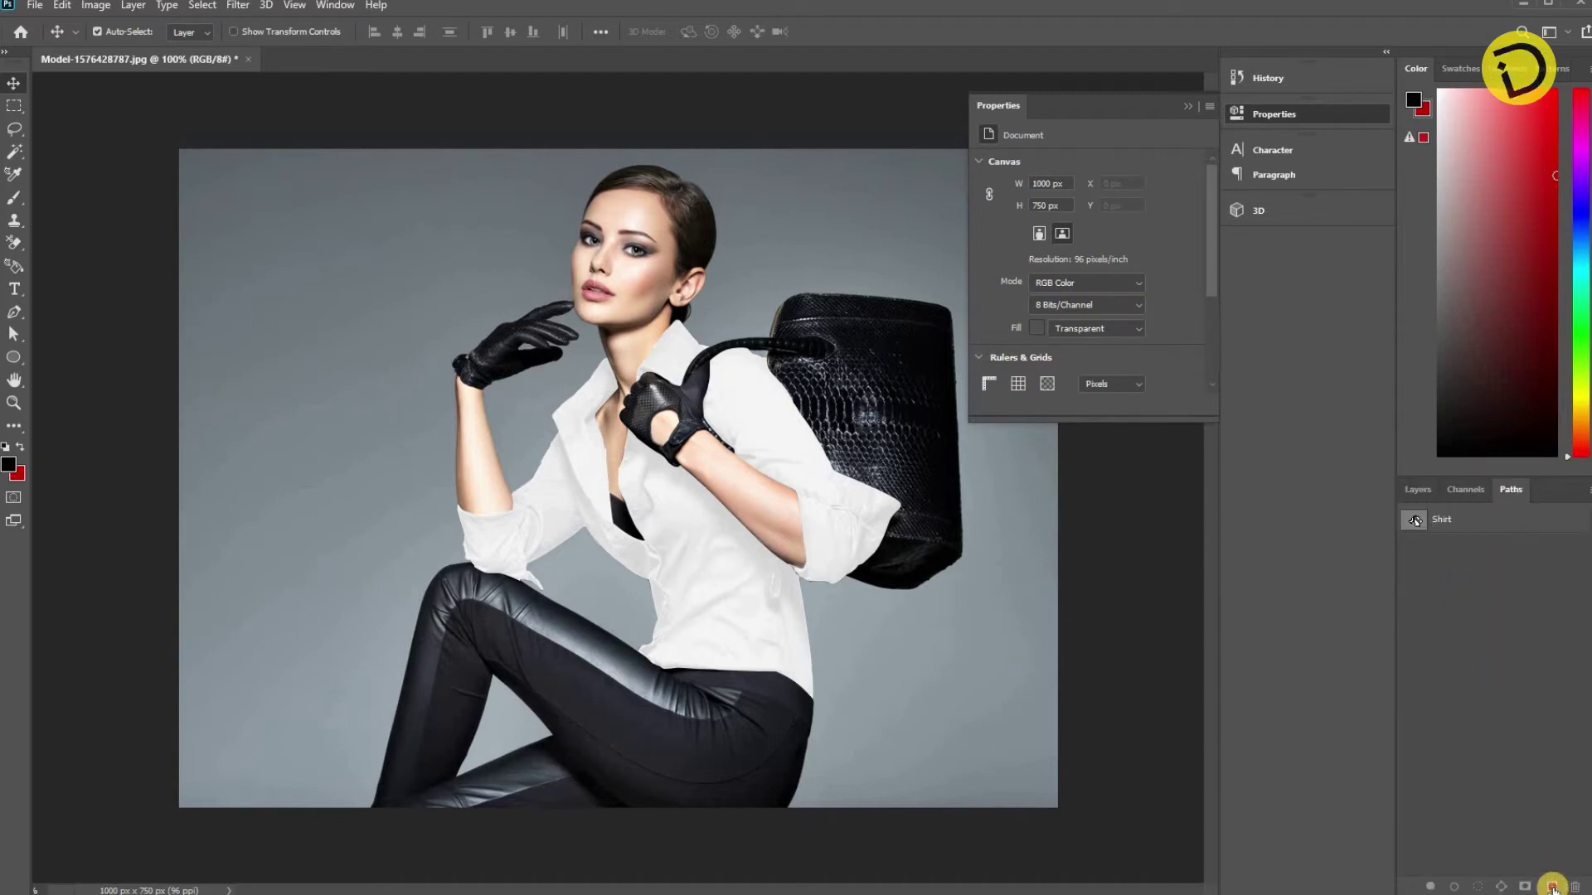
click(1552, 888)
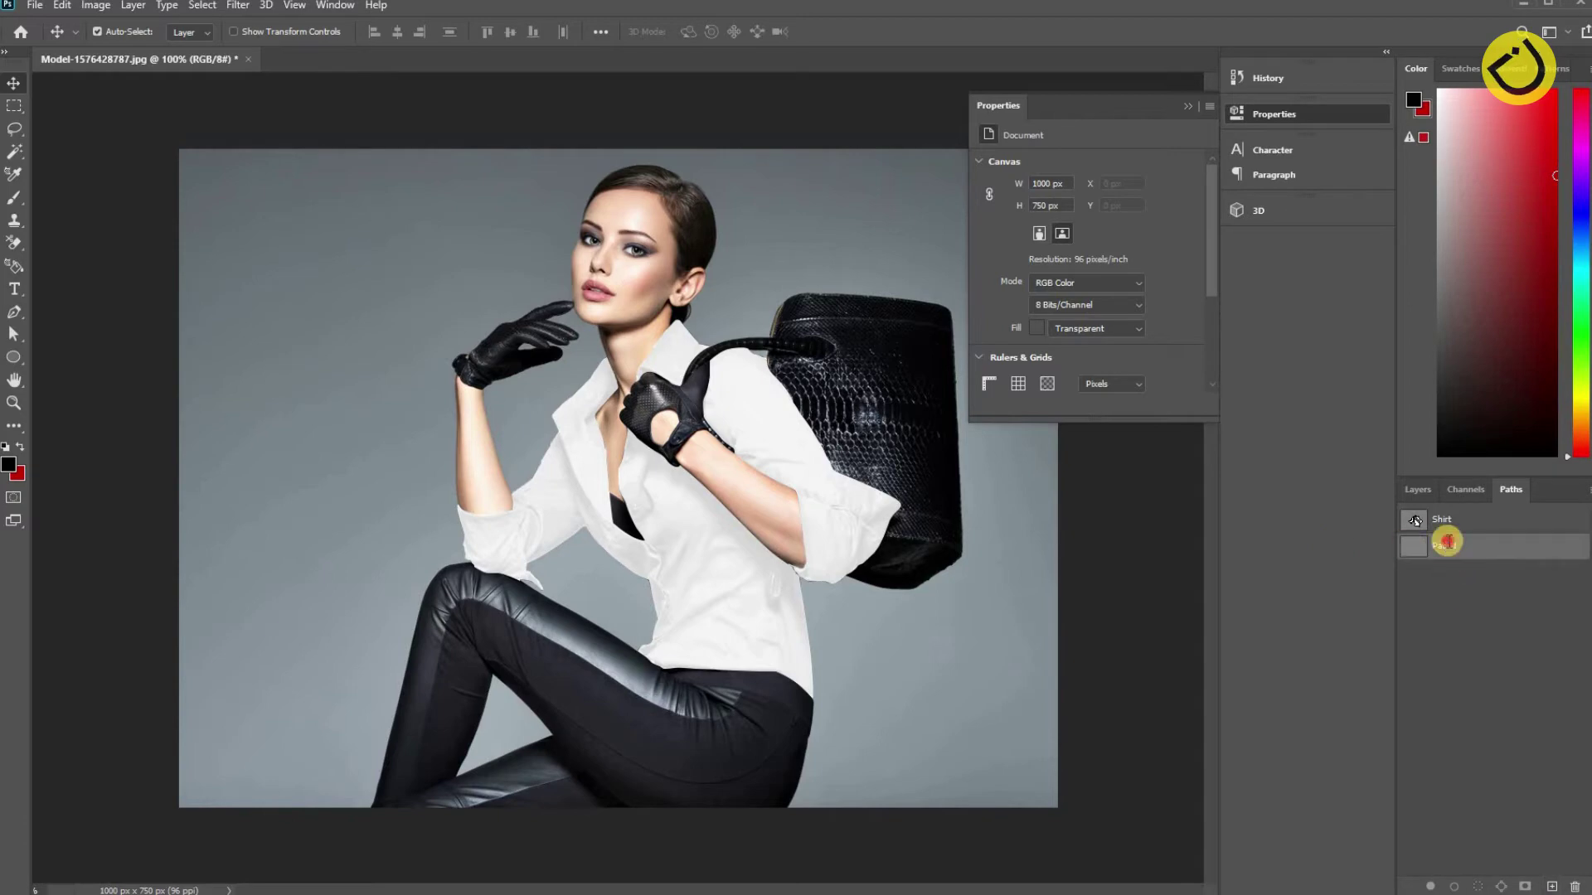
text(Bag)
key(Return)
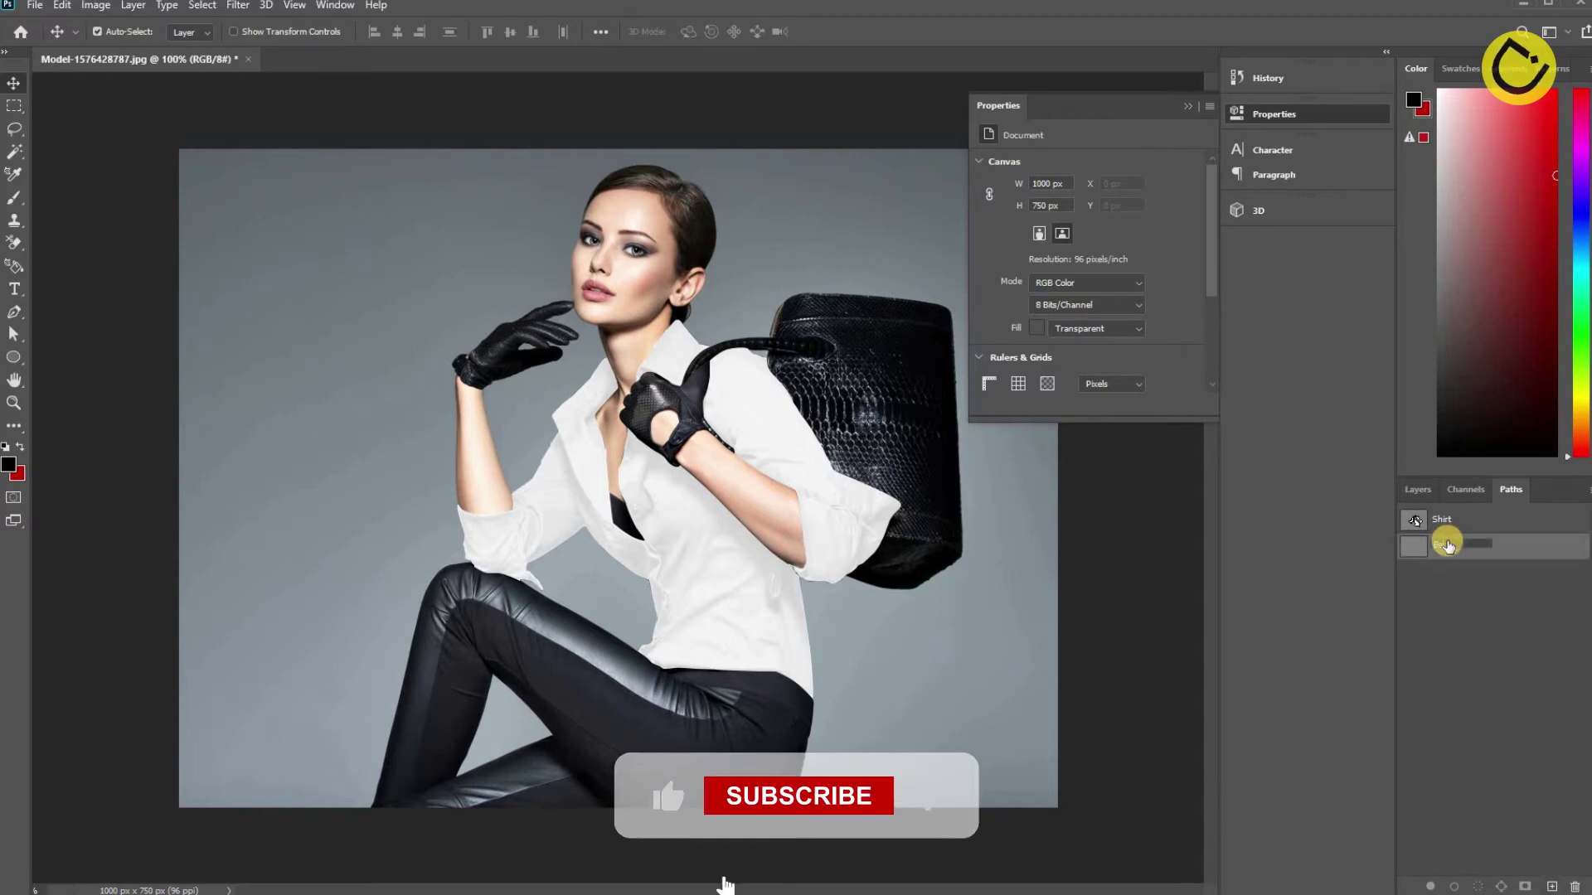
Start tracing the handbag's outline with the Pen along its top edge.
key(Tab)
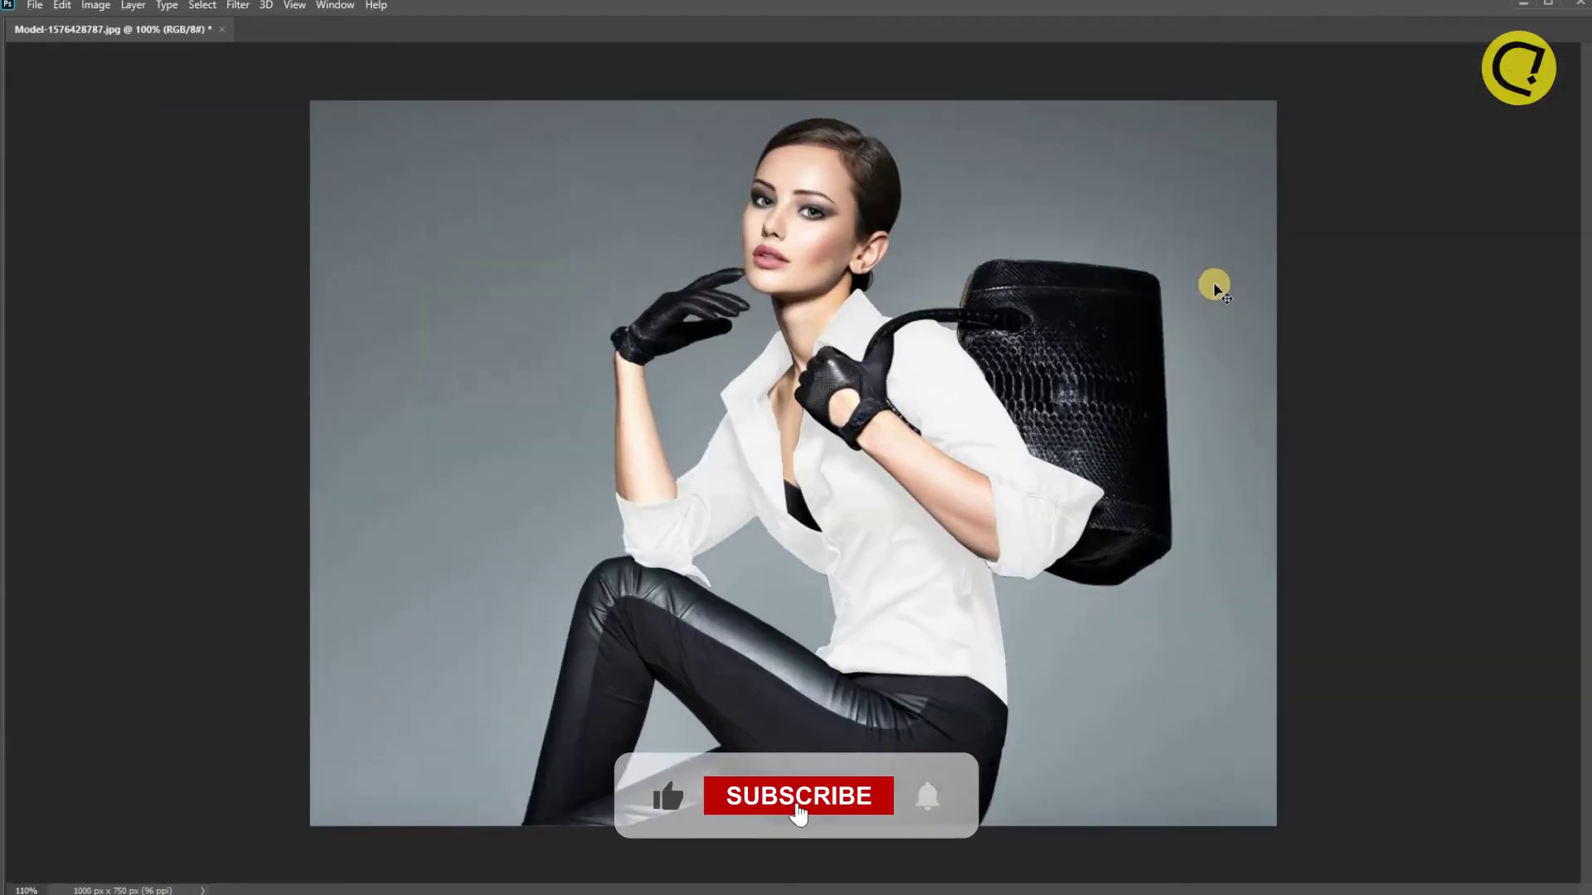
scroll(889, 434, up, 5)
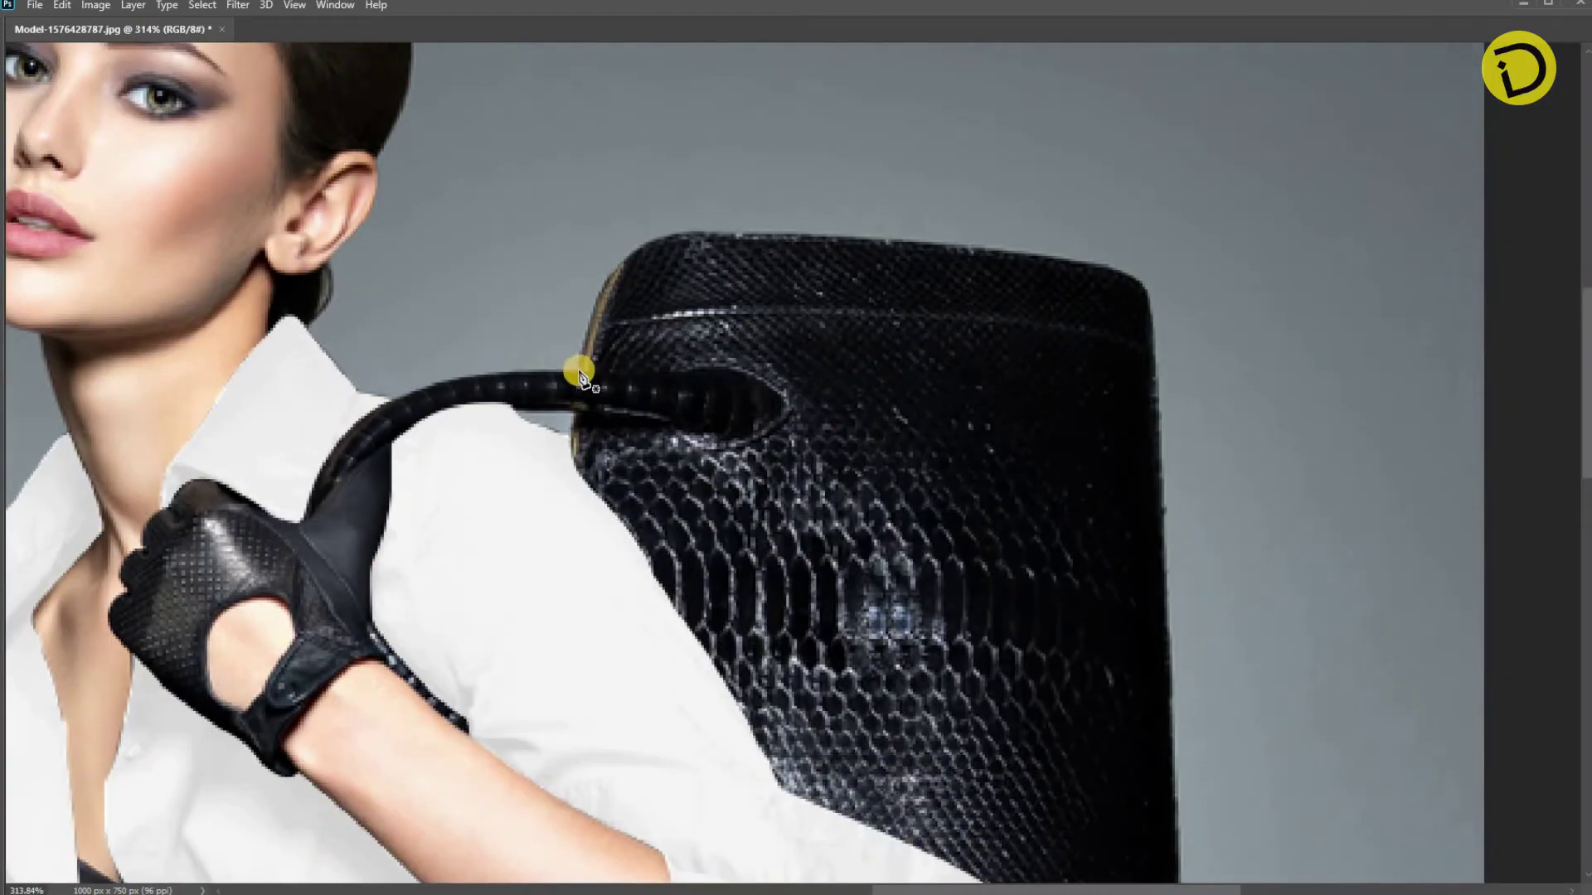
click(618, 284)
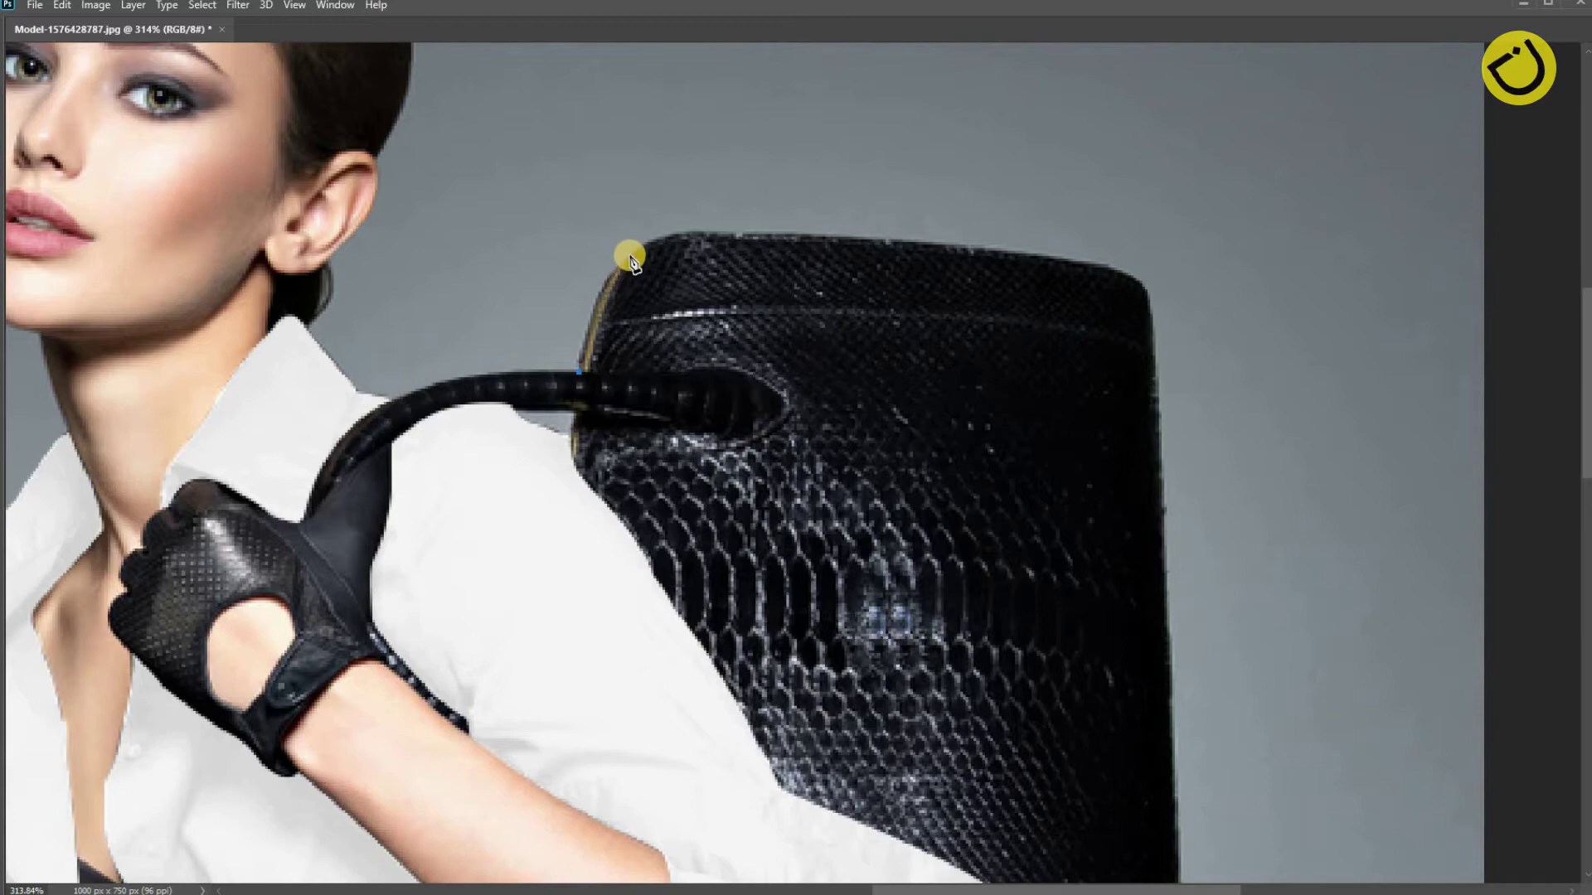
drag(639, 252, 675, 226)
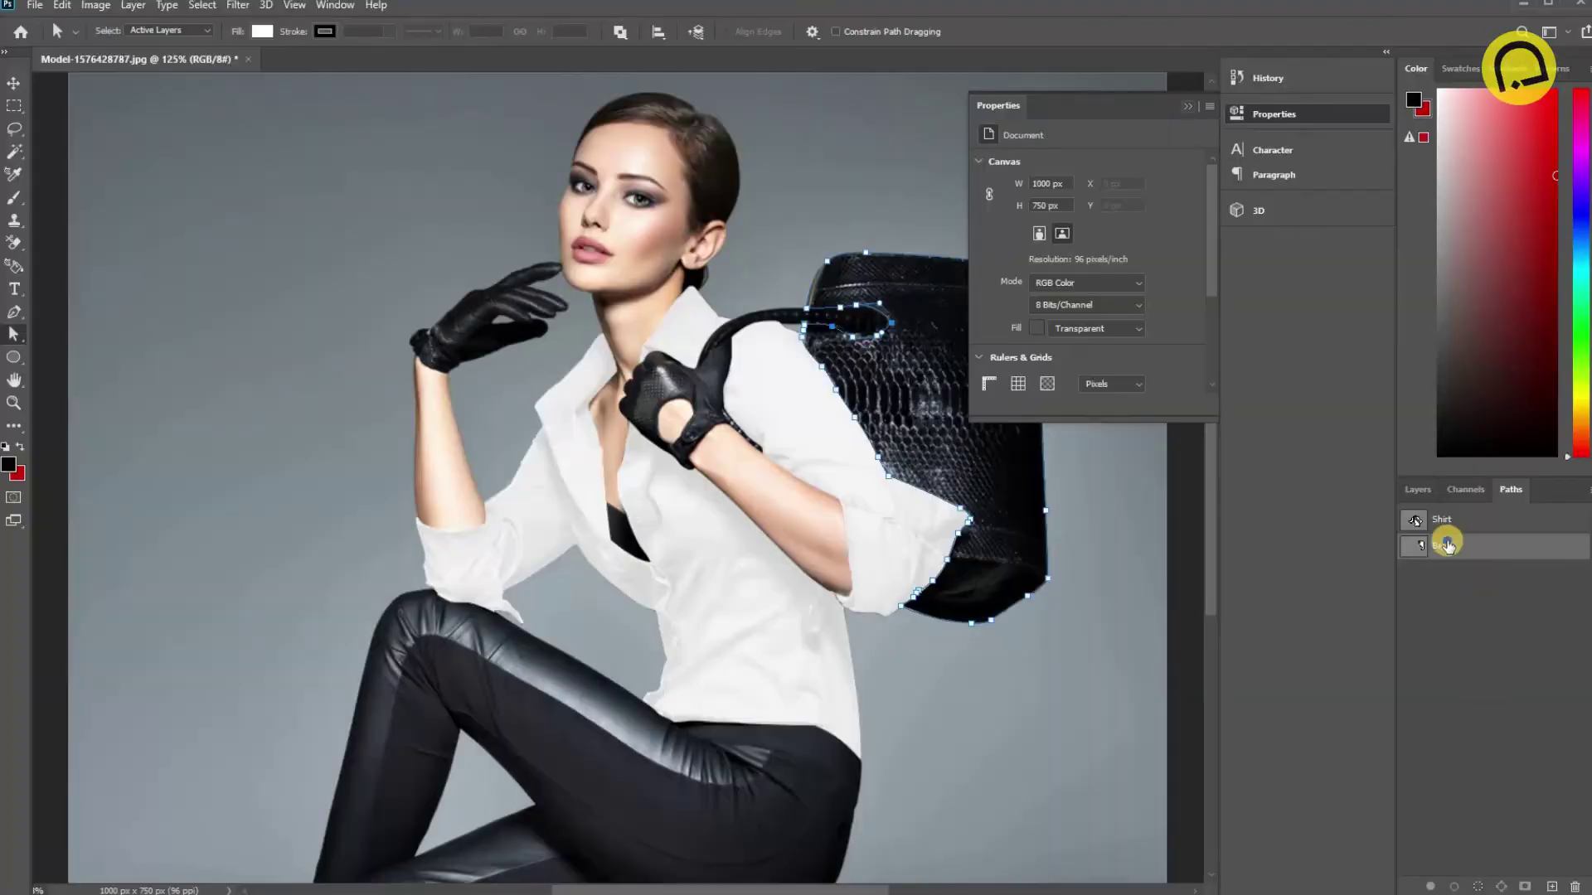
Turn the Bag path into a selection with no feathering.
click(1447, 544)
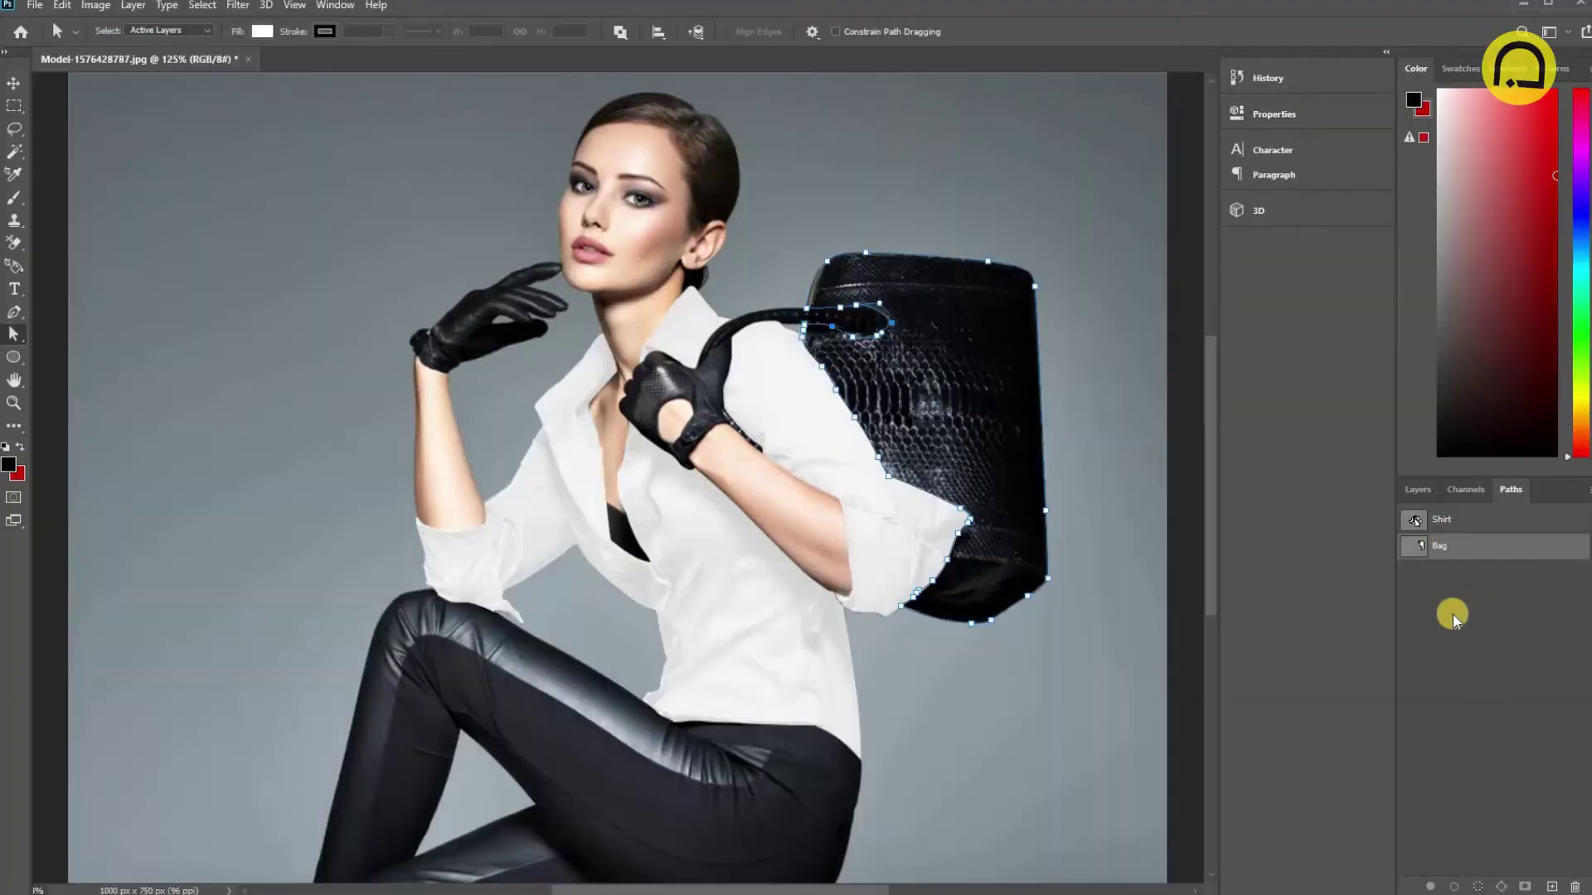
right_click(1445, 595)
key(Return)
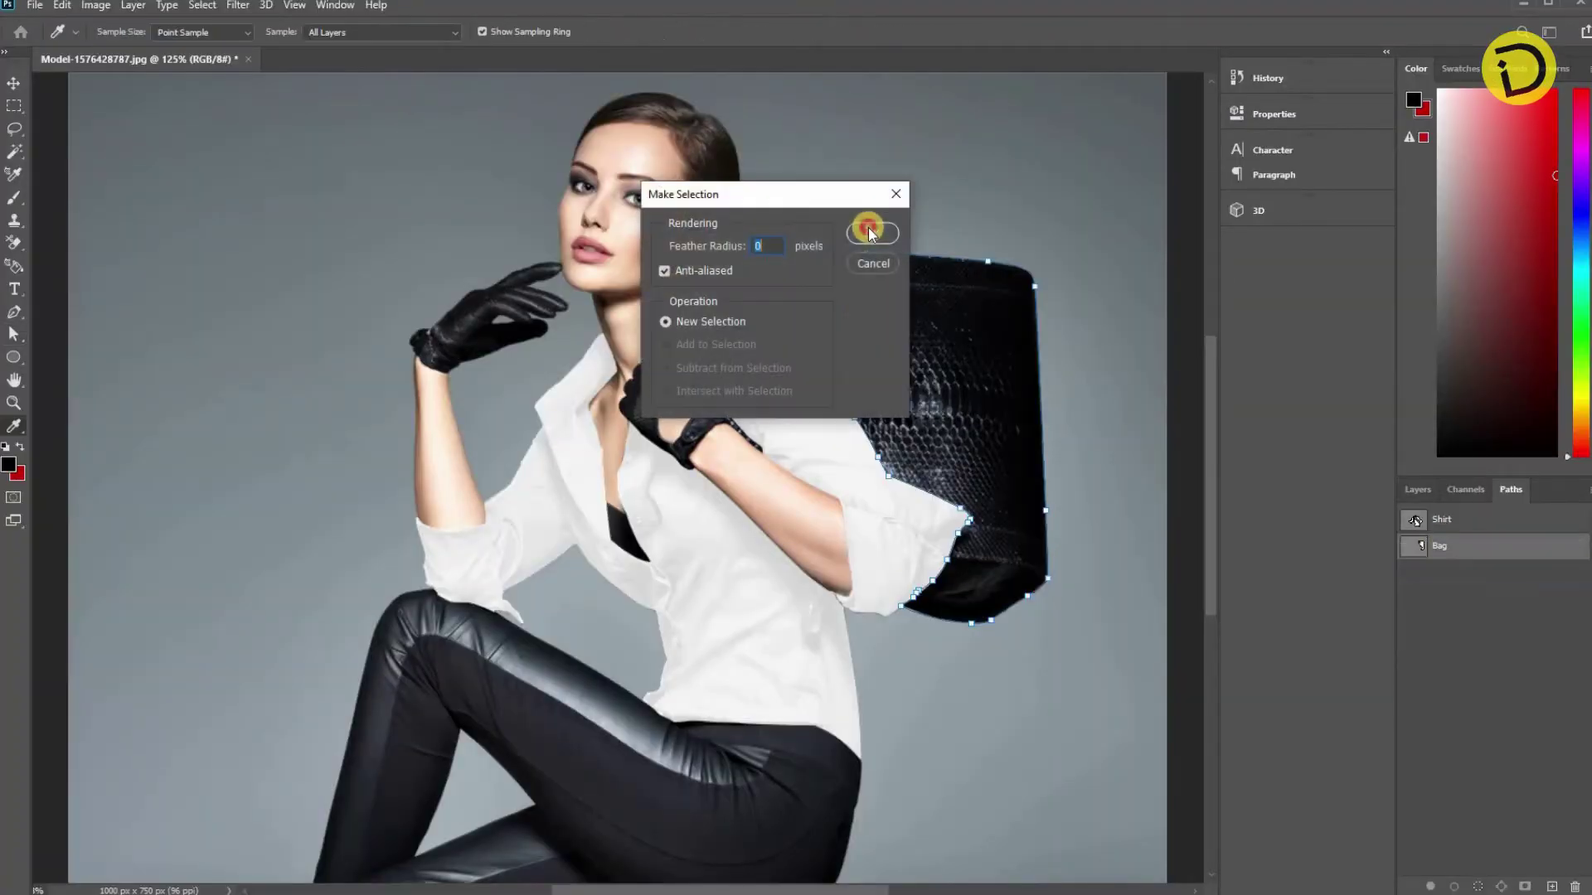
key(Return)
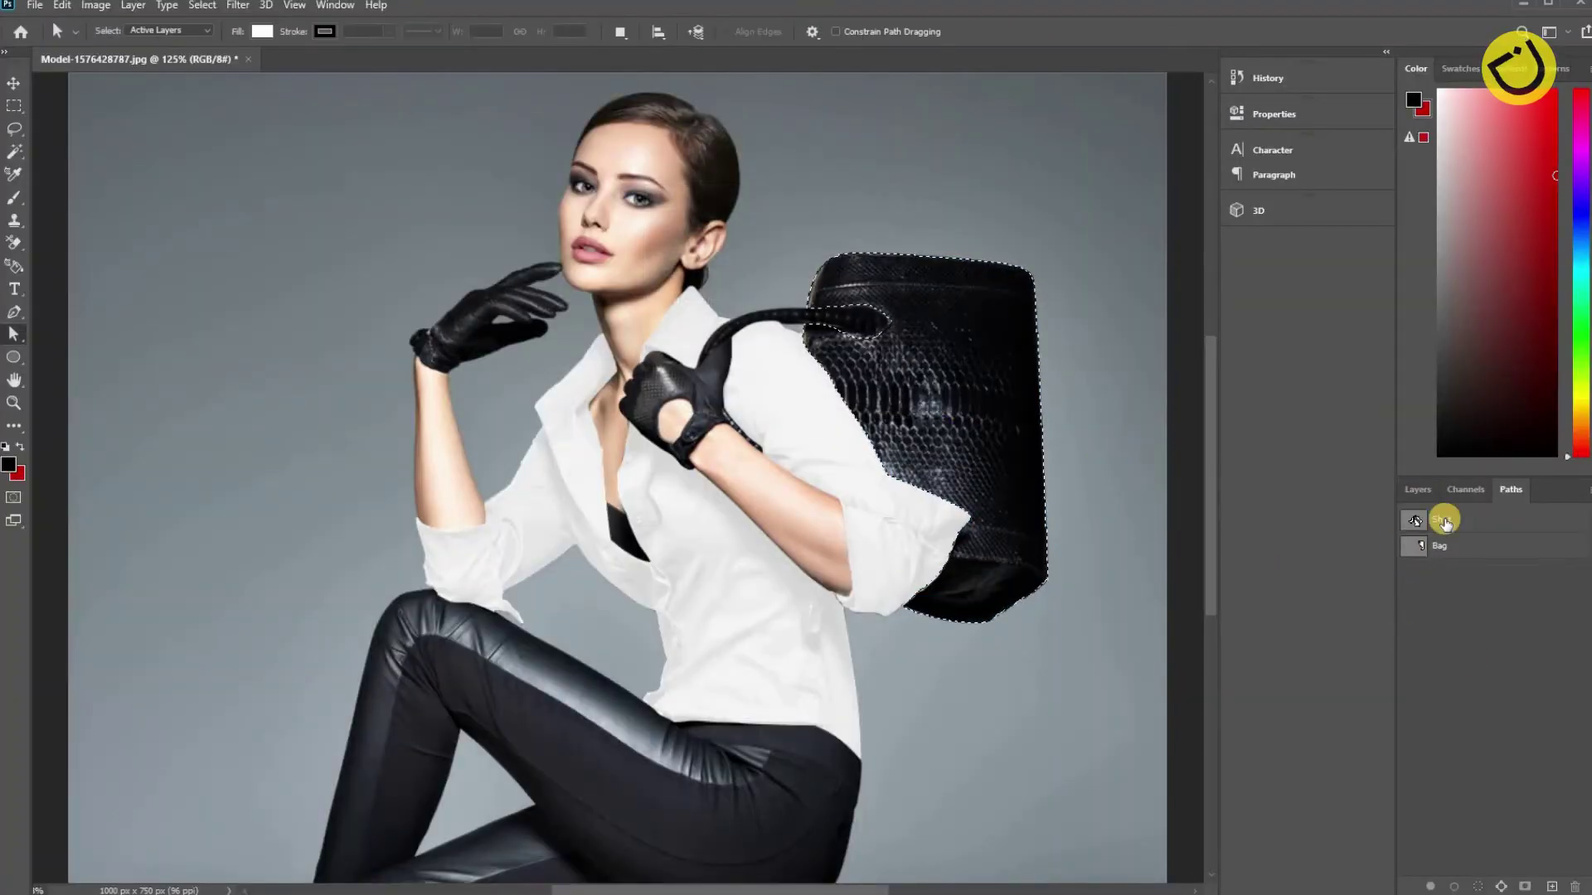
click(1417, 489)
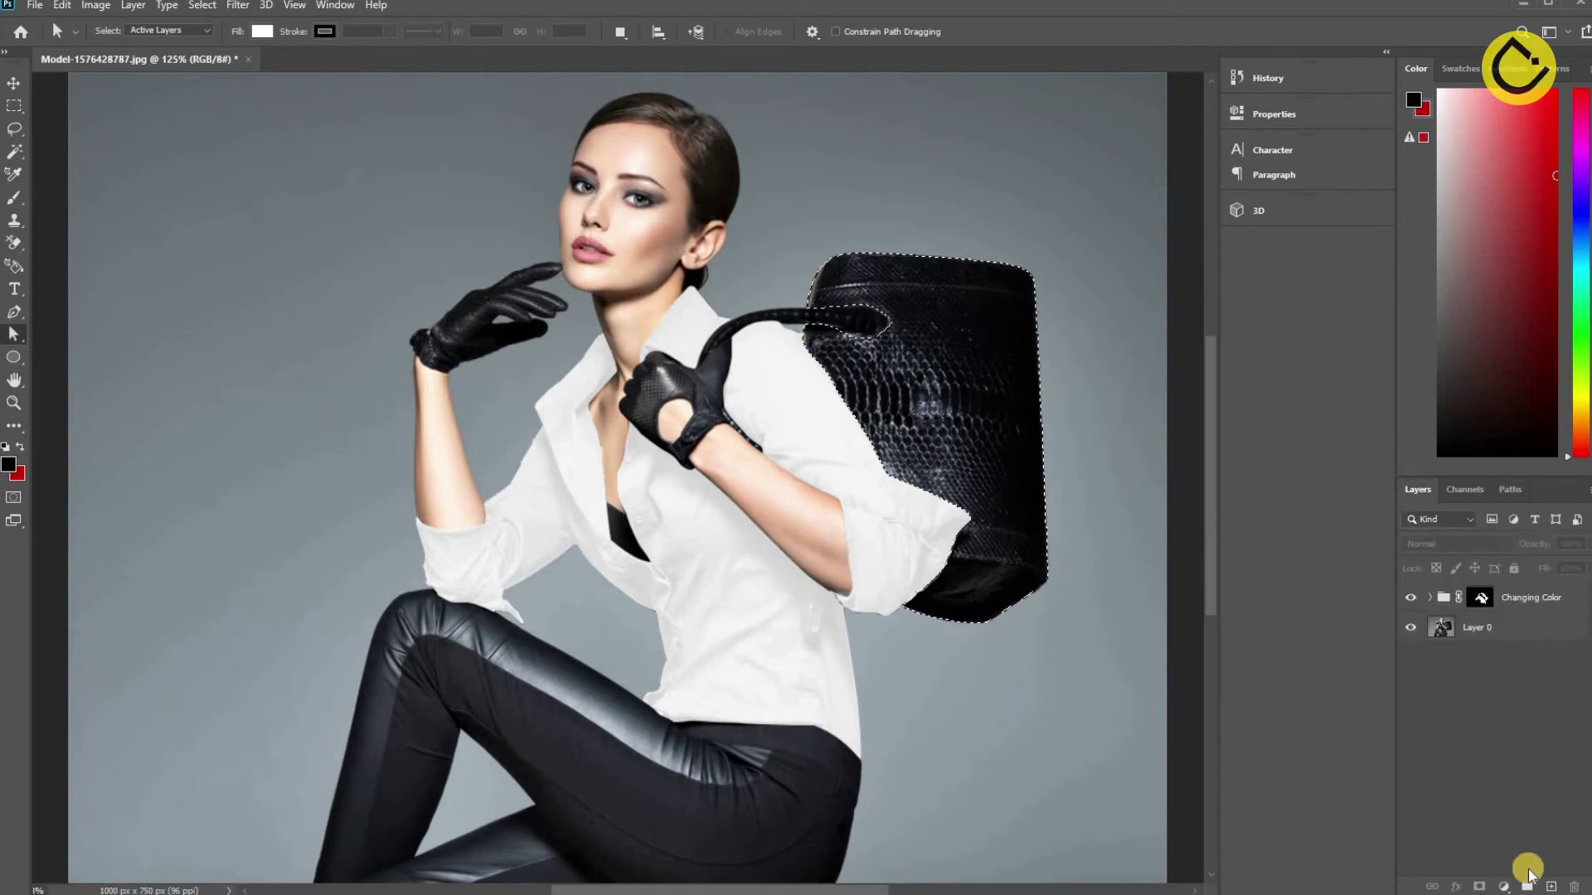
Add a Solid Color fill of ba0000 over the bag in Multiply mode.
click(1502, 887)
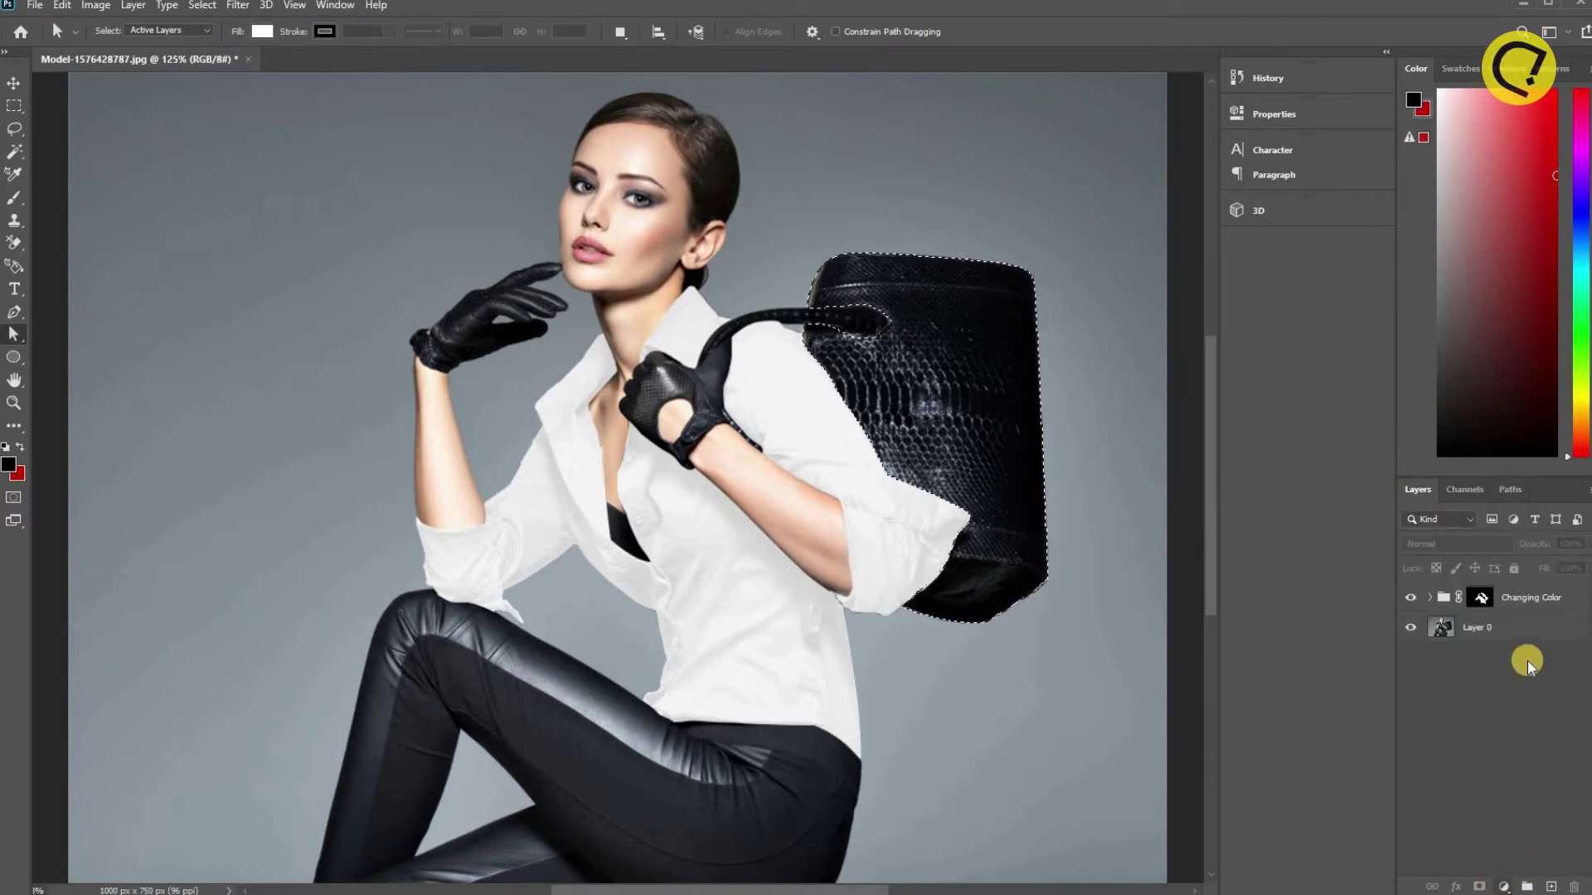
click(1522, 582)
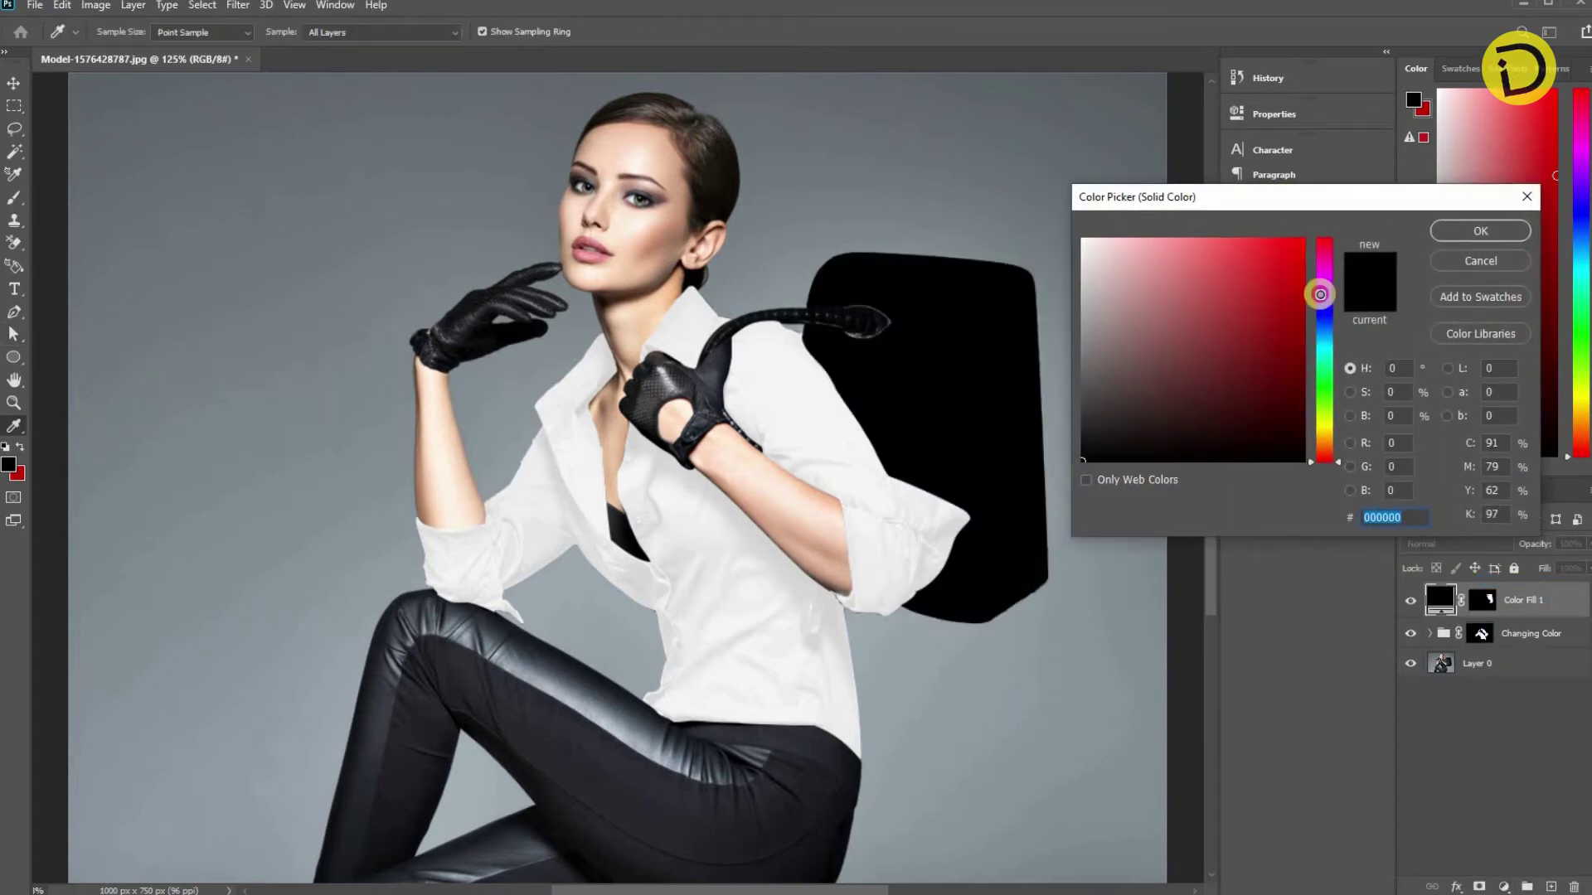
text(ba0000)
click(1438, 242)
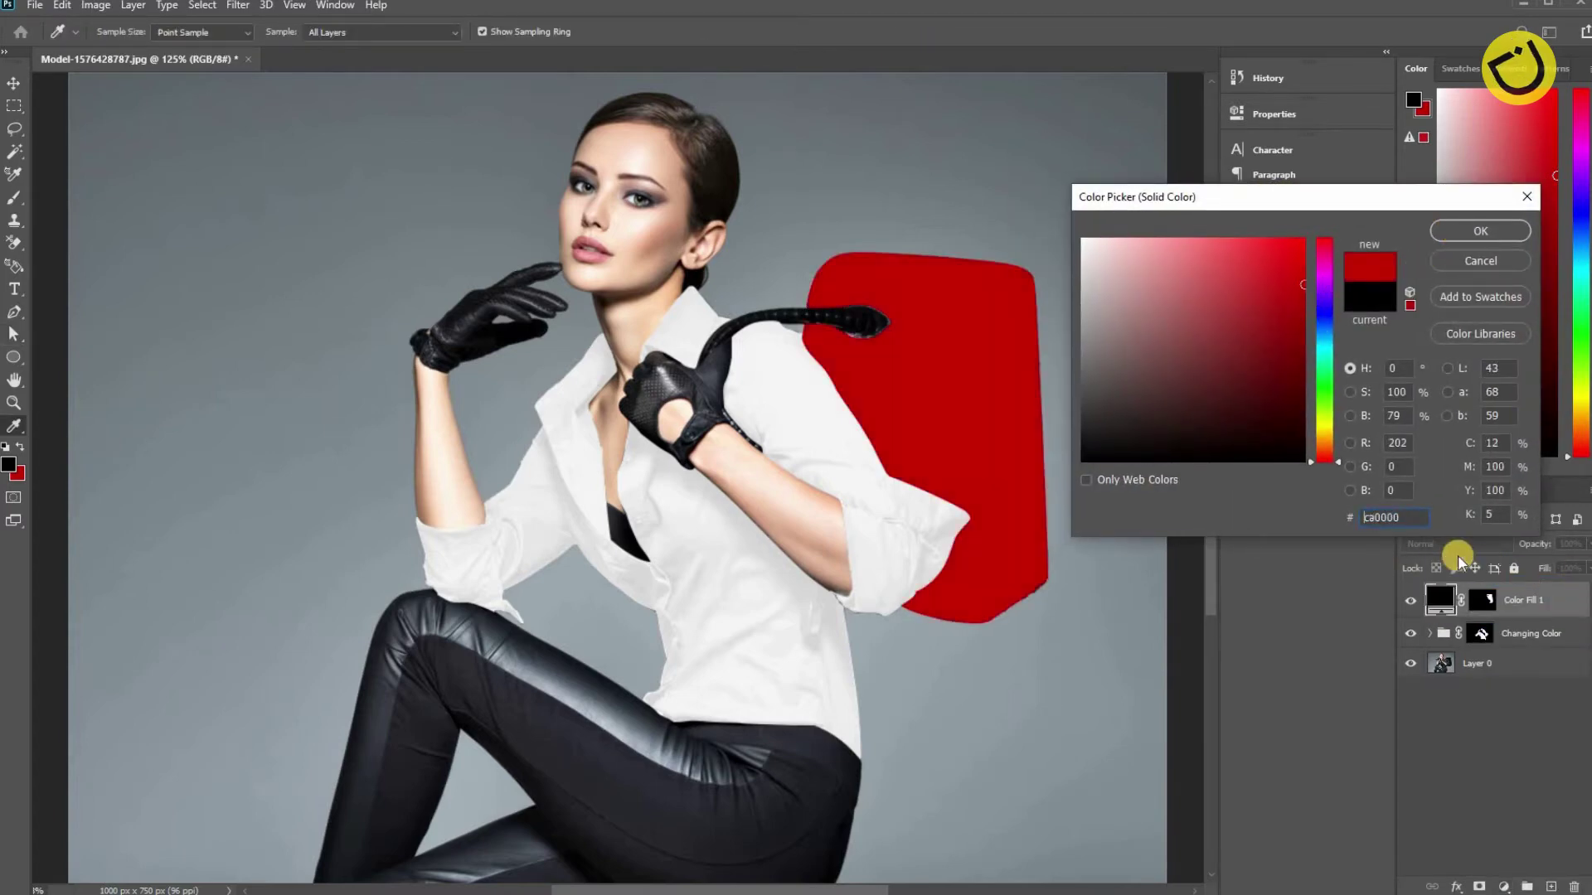
click(1429, 547)
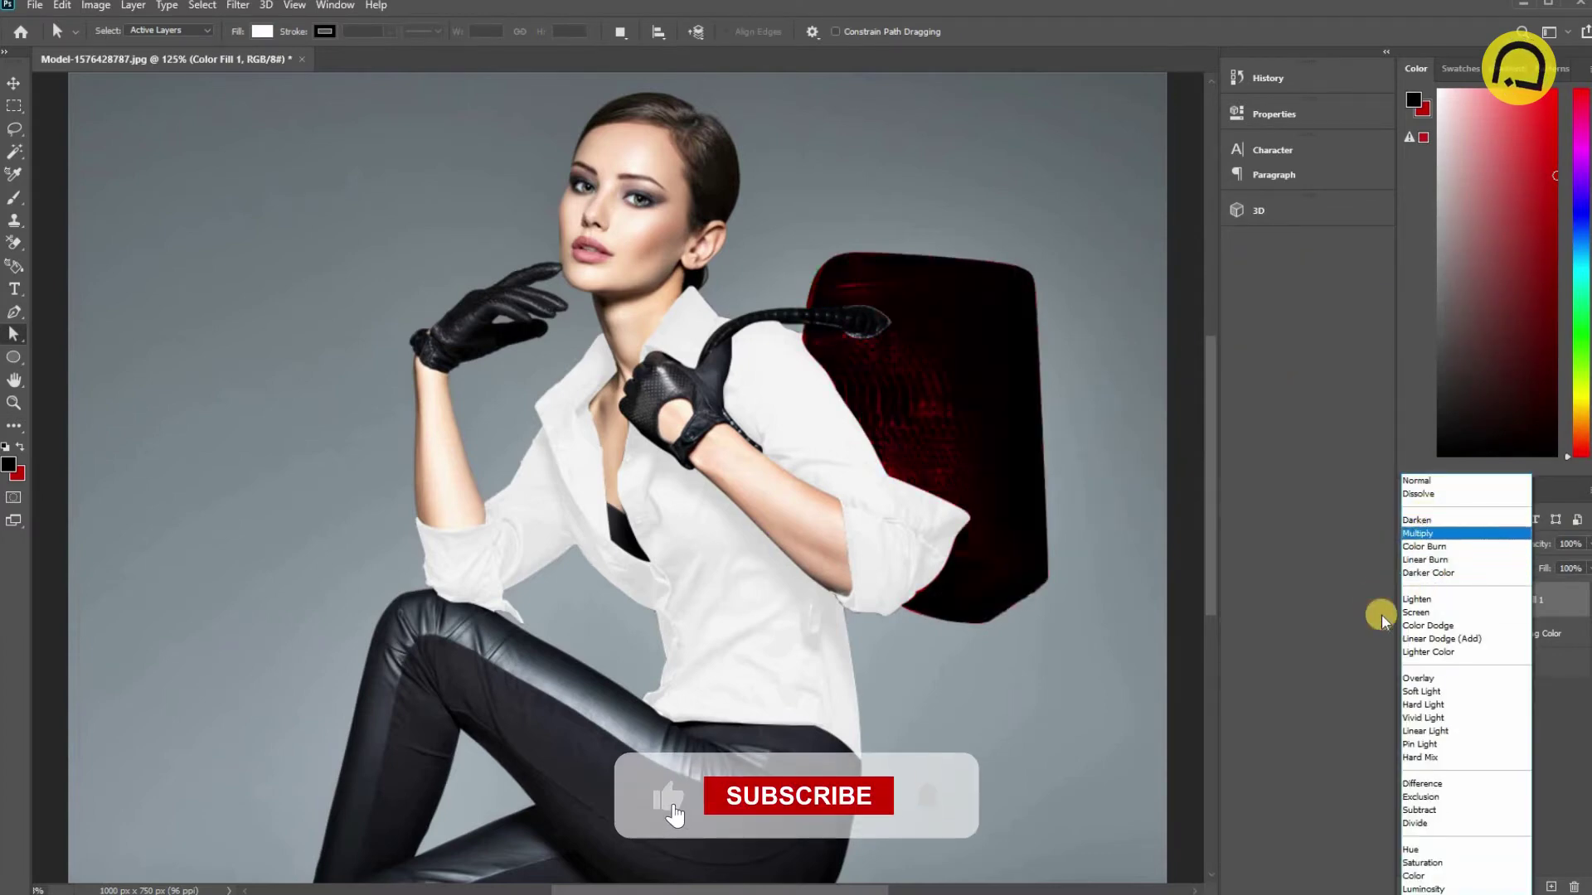
key(Return)
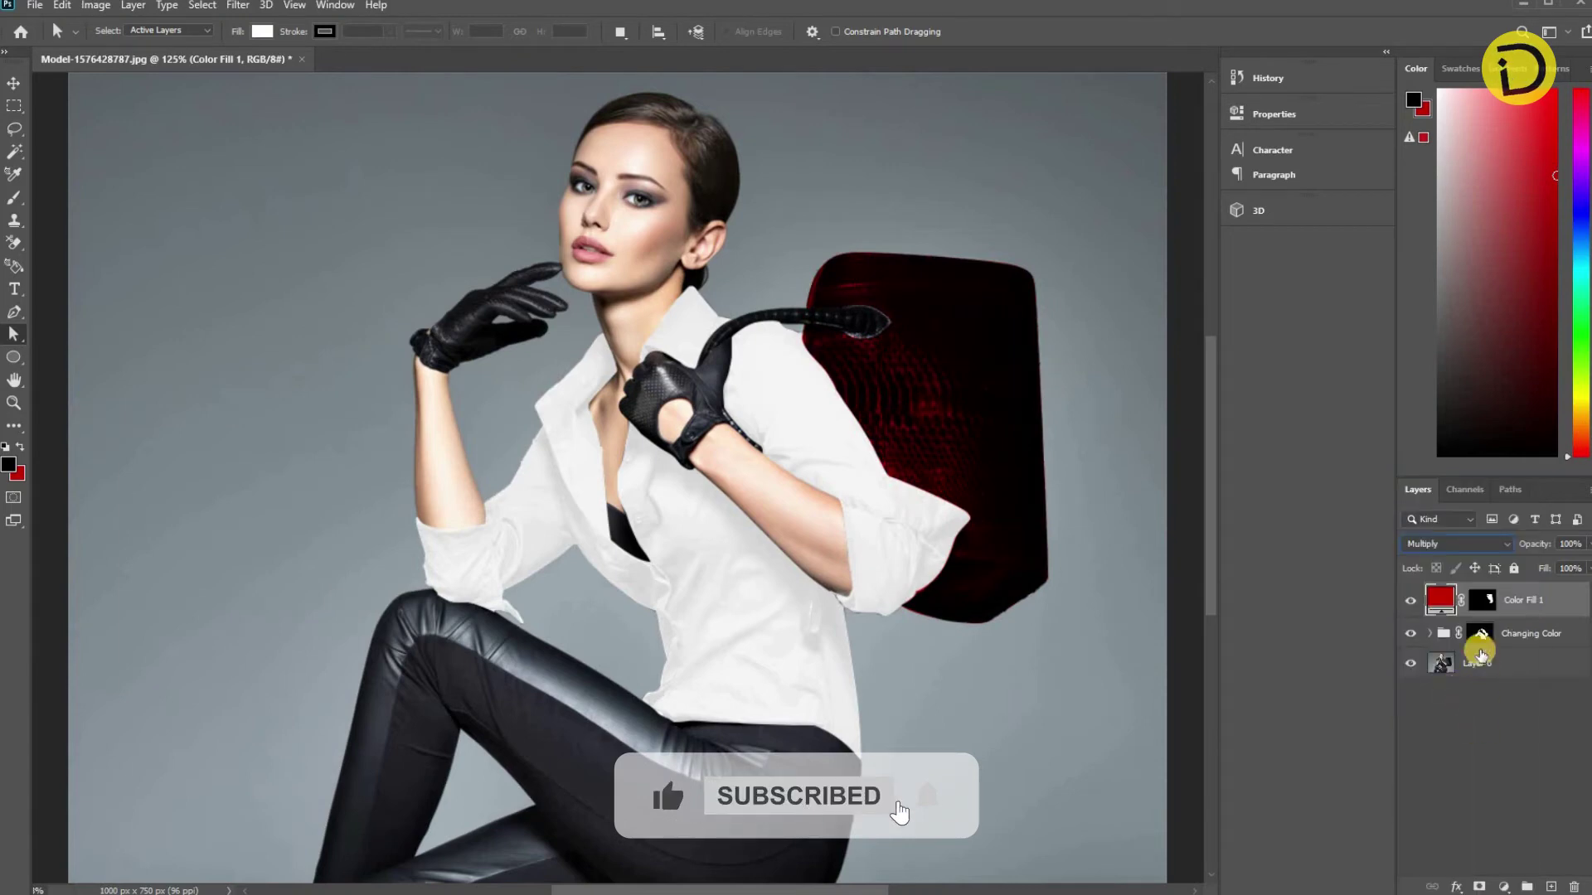
ctrl+click(1480, 602)
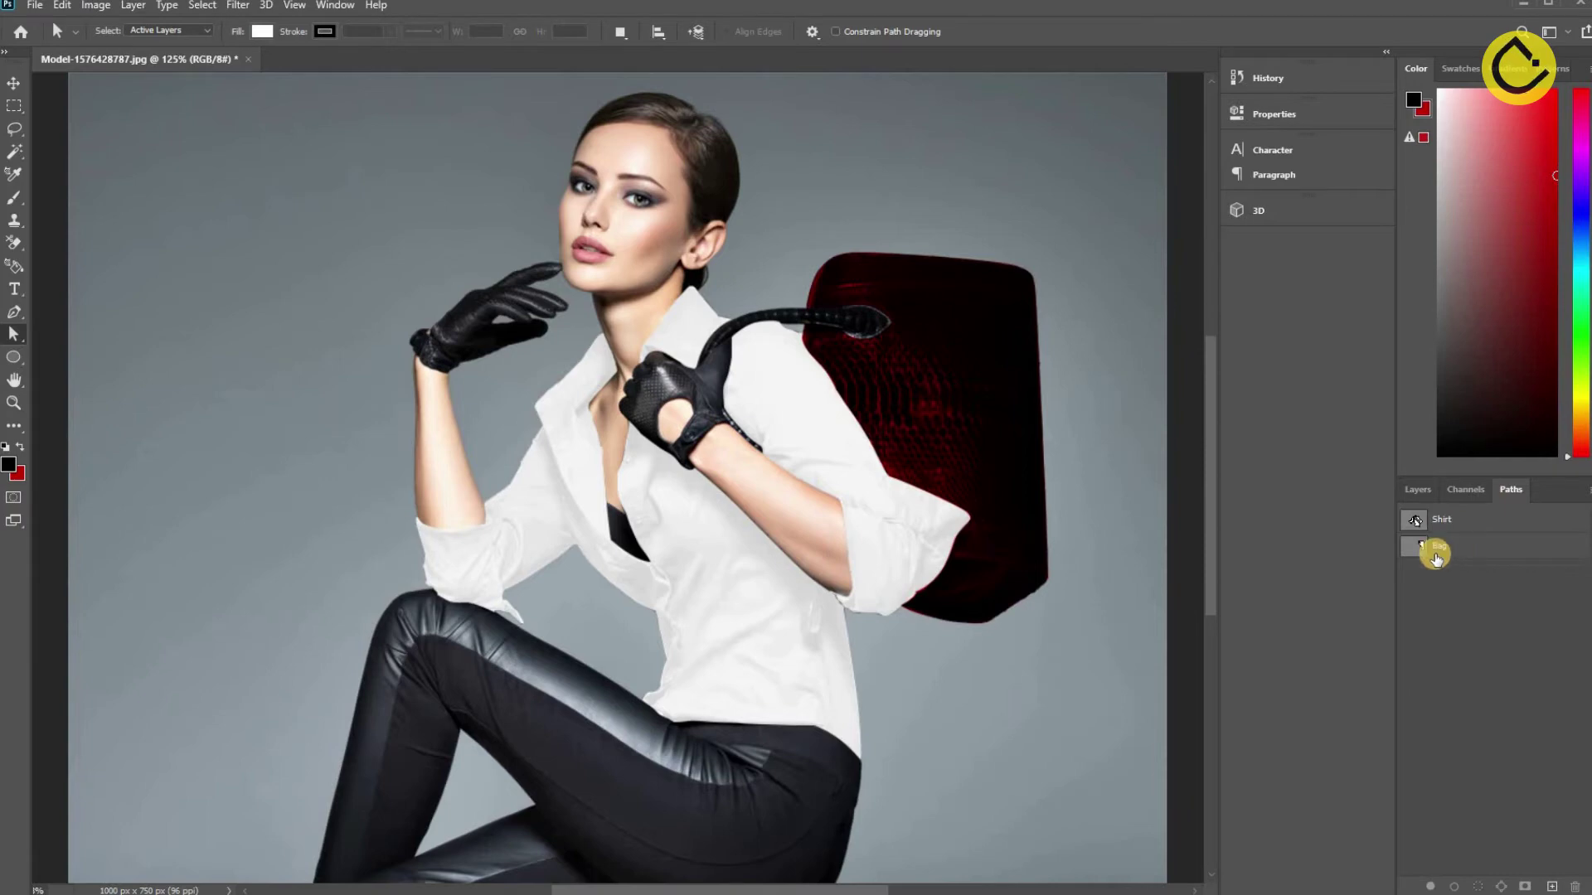
Load the Bag path as a selection again.
click(1457, 552)
right_click(1451, 580)
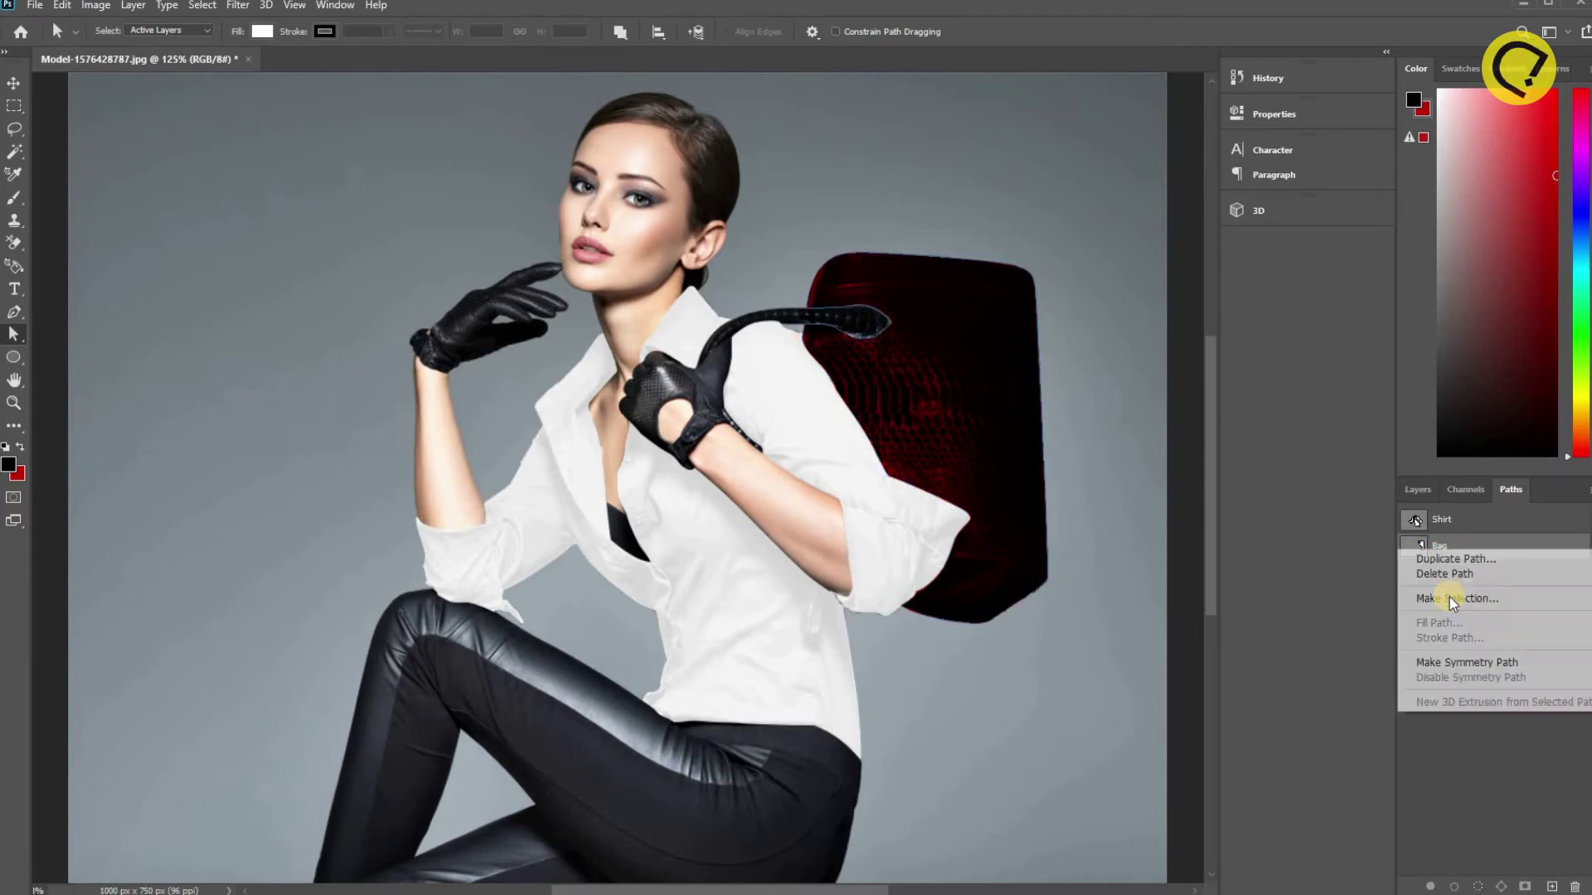
click(1456, 598)
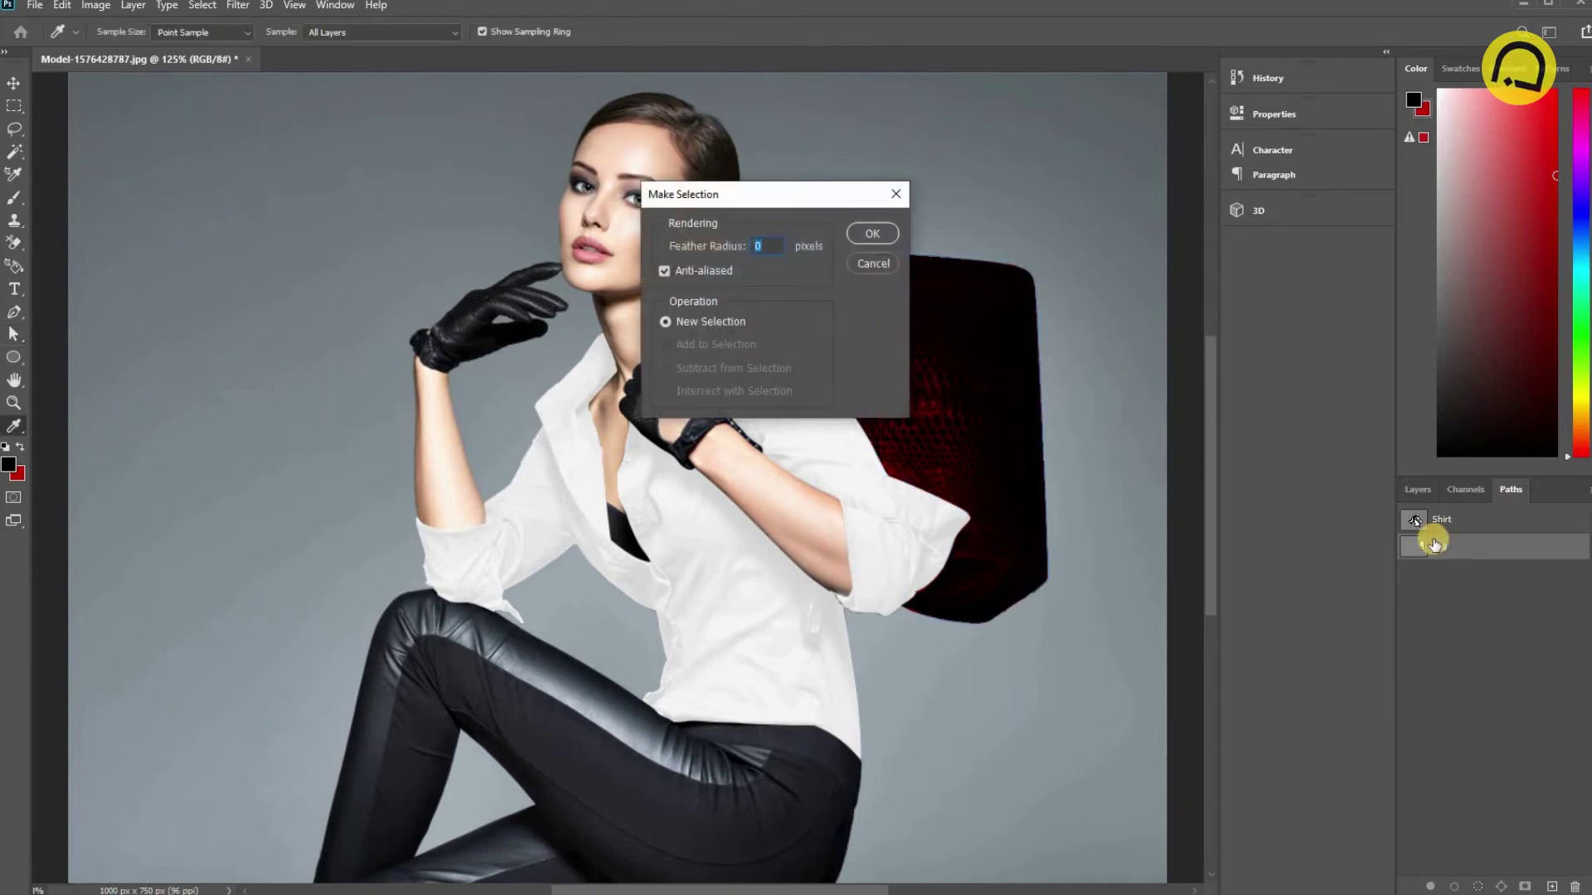
key(Return)
key(F7)
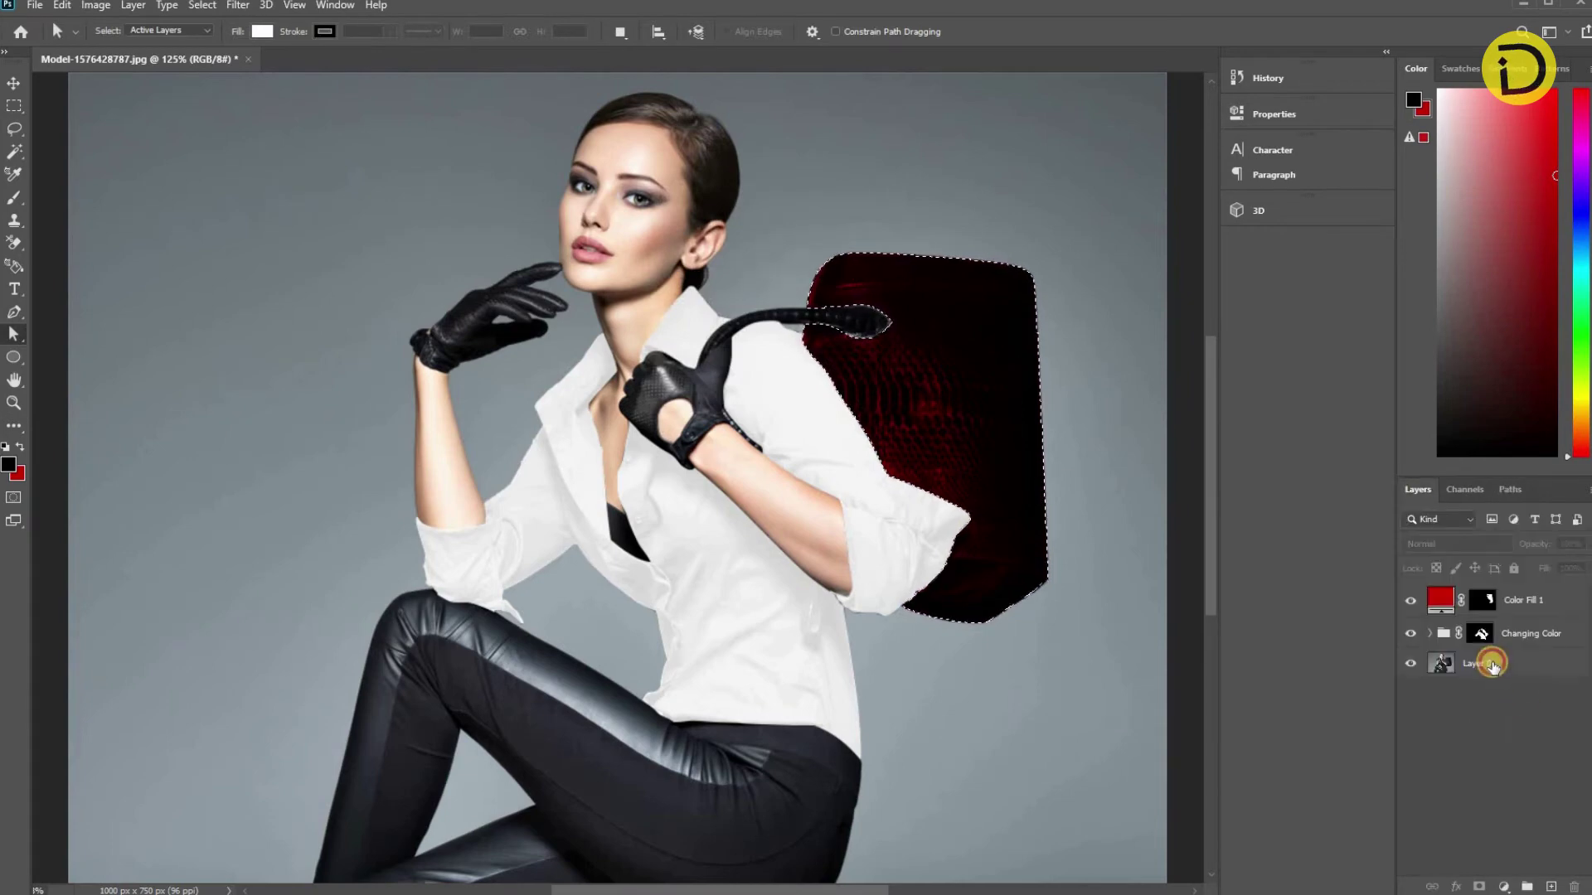
Add a bag-masked Curves 4 that lifts the midtones, and move it above Changing Color.
click(1484, 668)
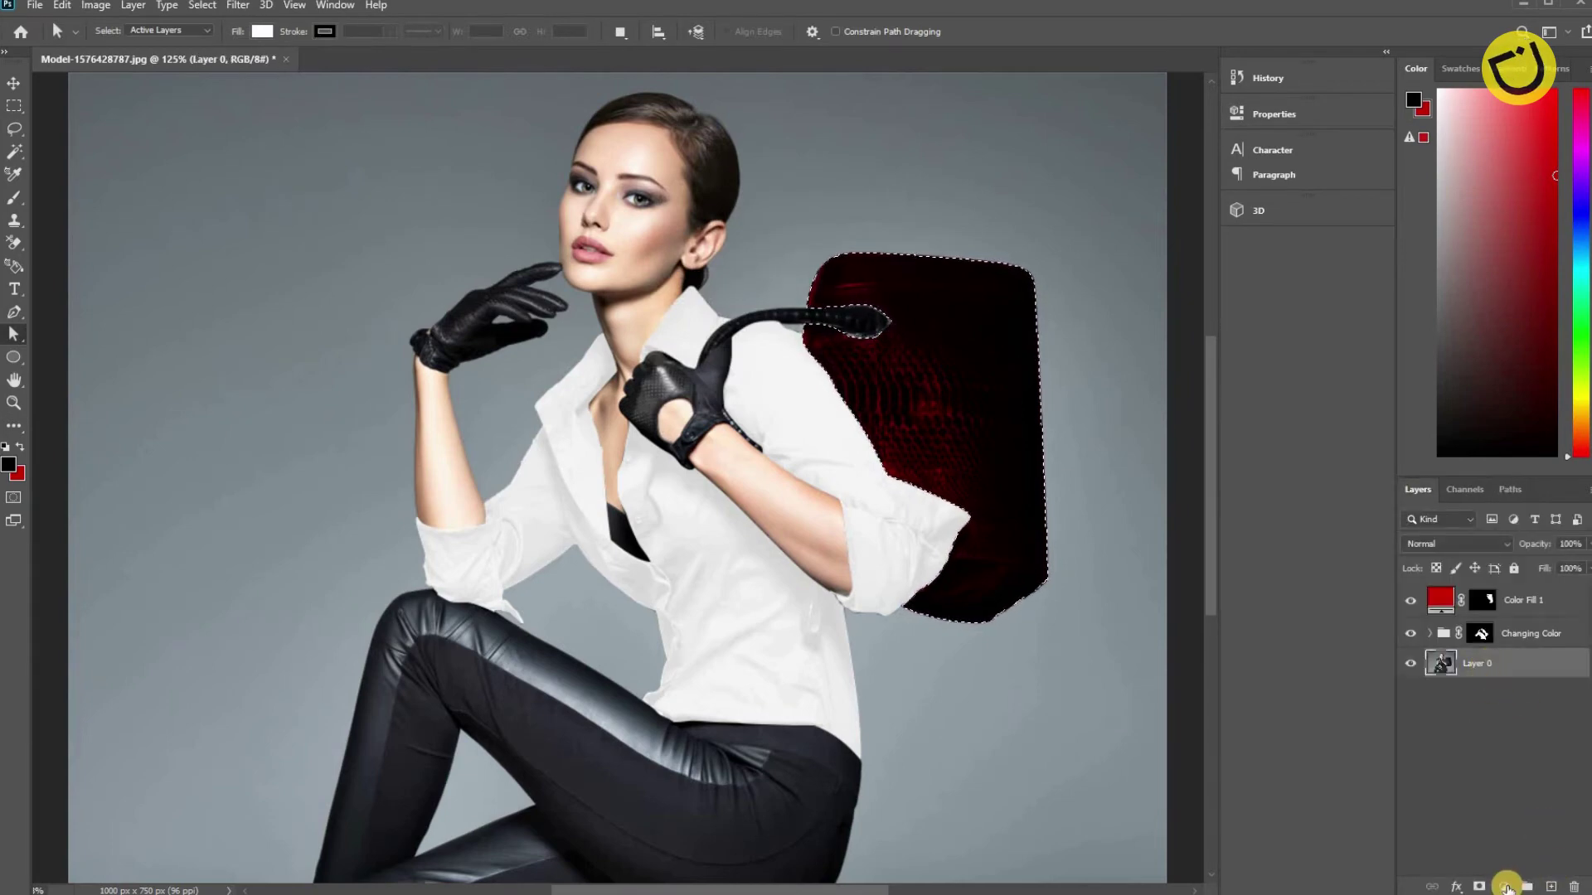
click(1503, 886)
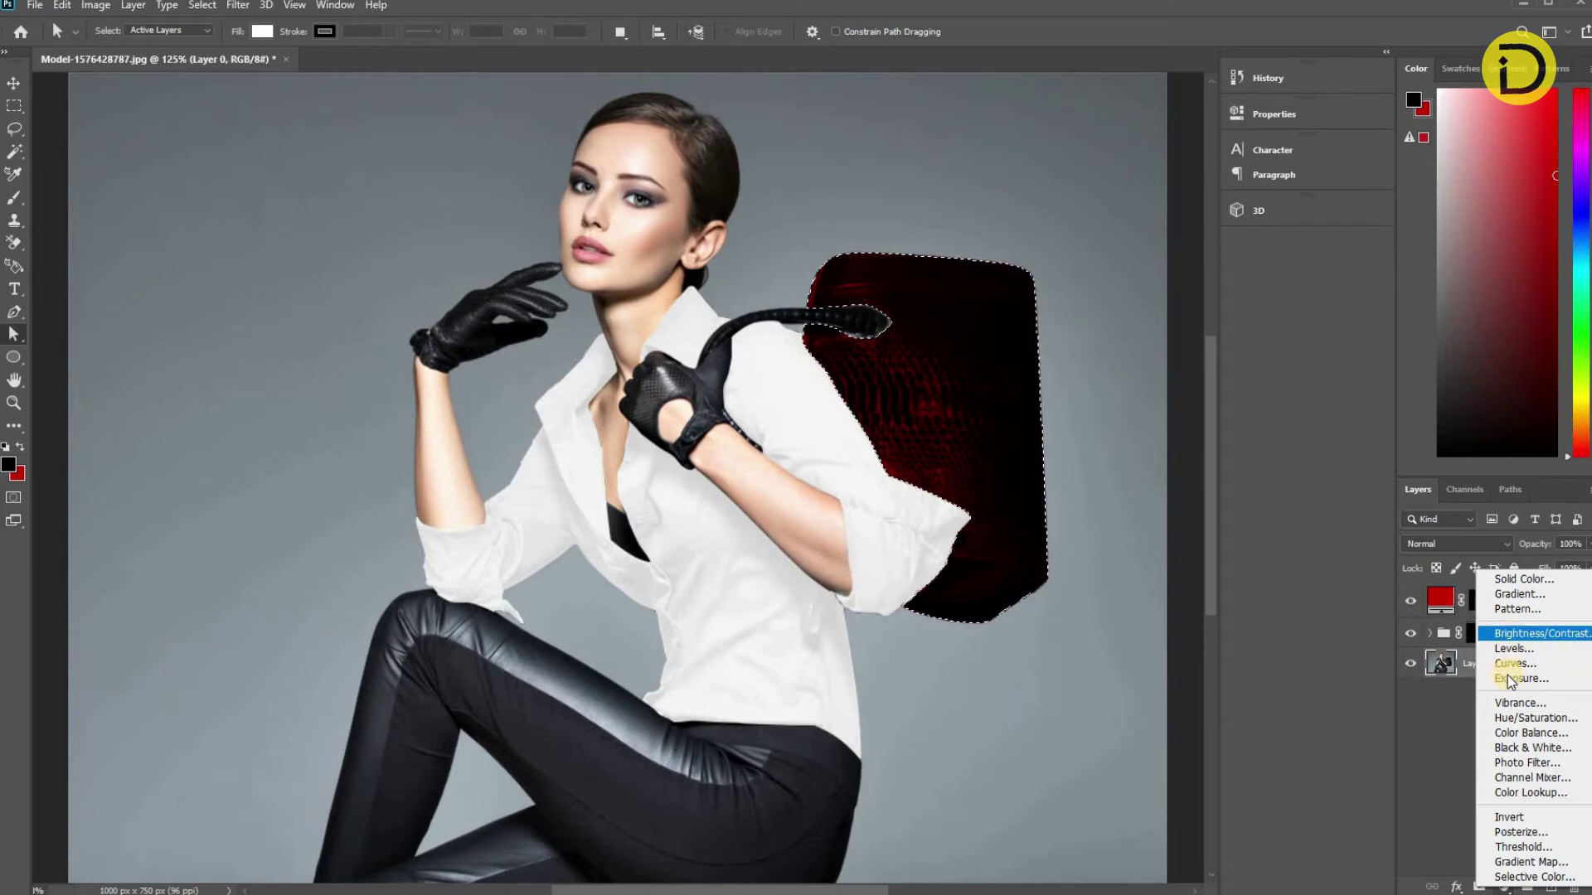
click(1513, 663)
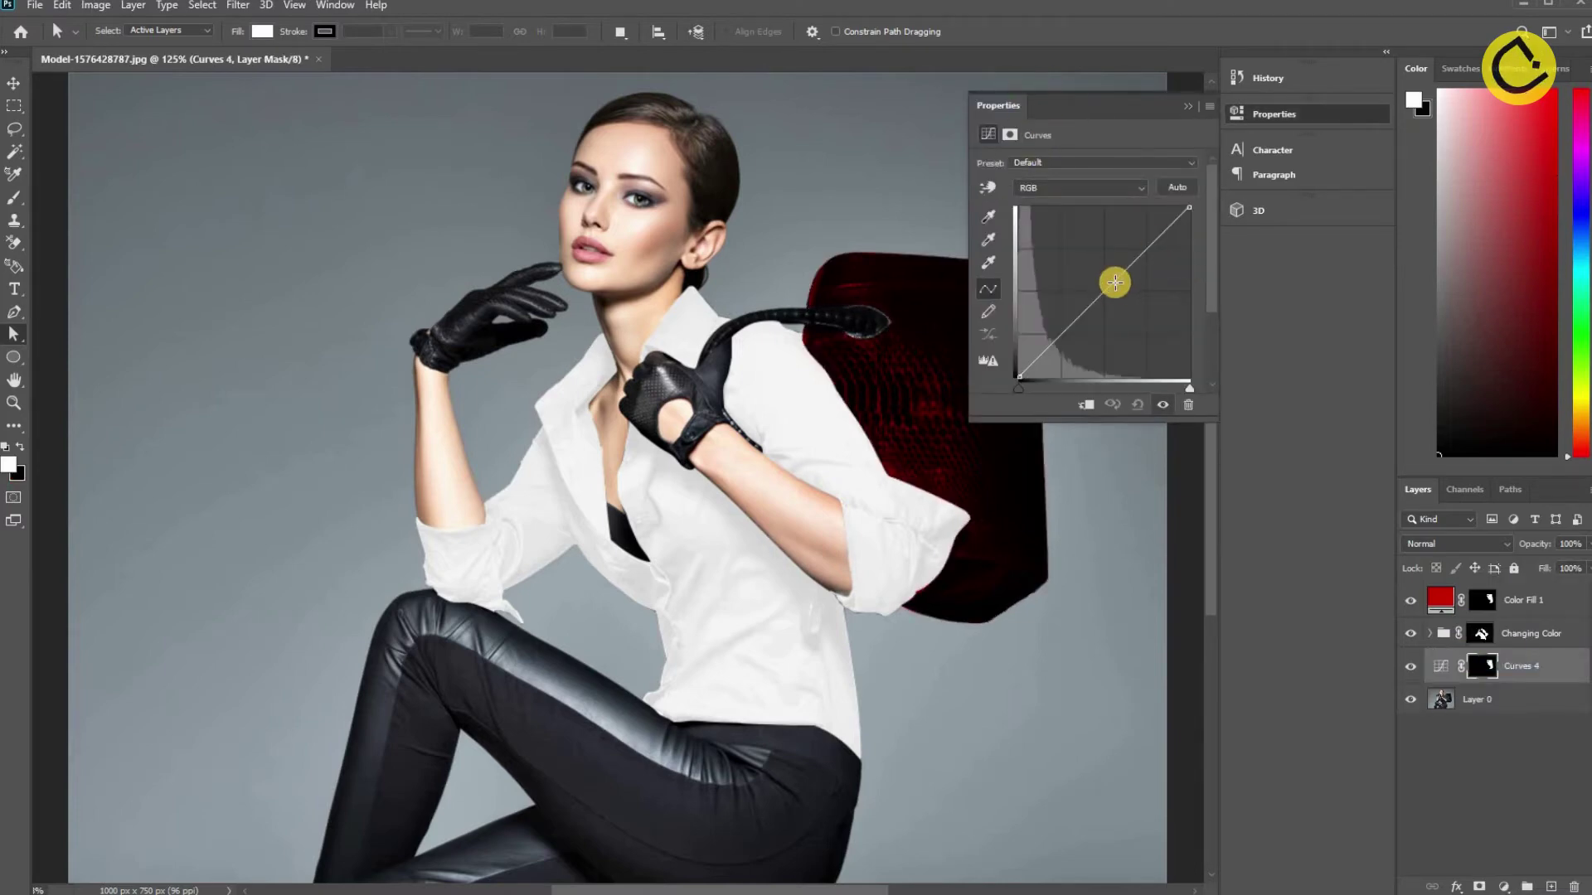
click(1106, 270)
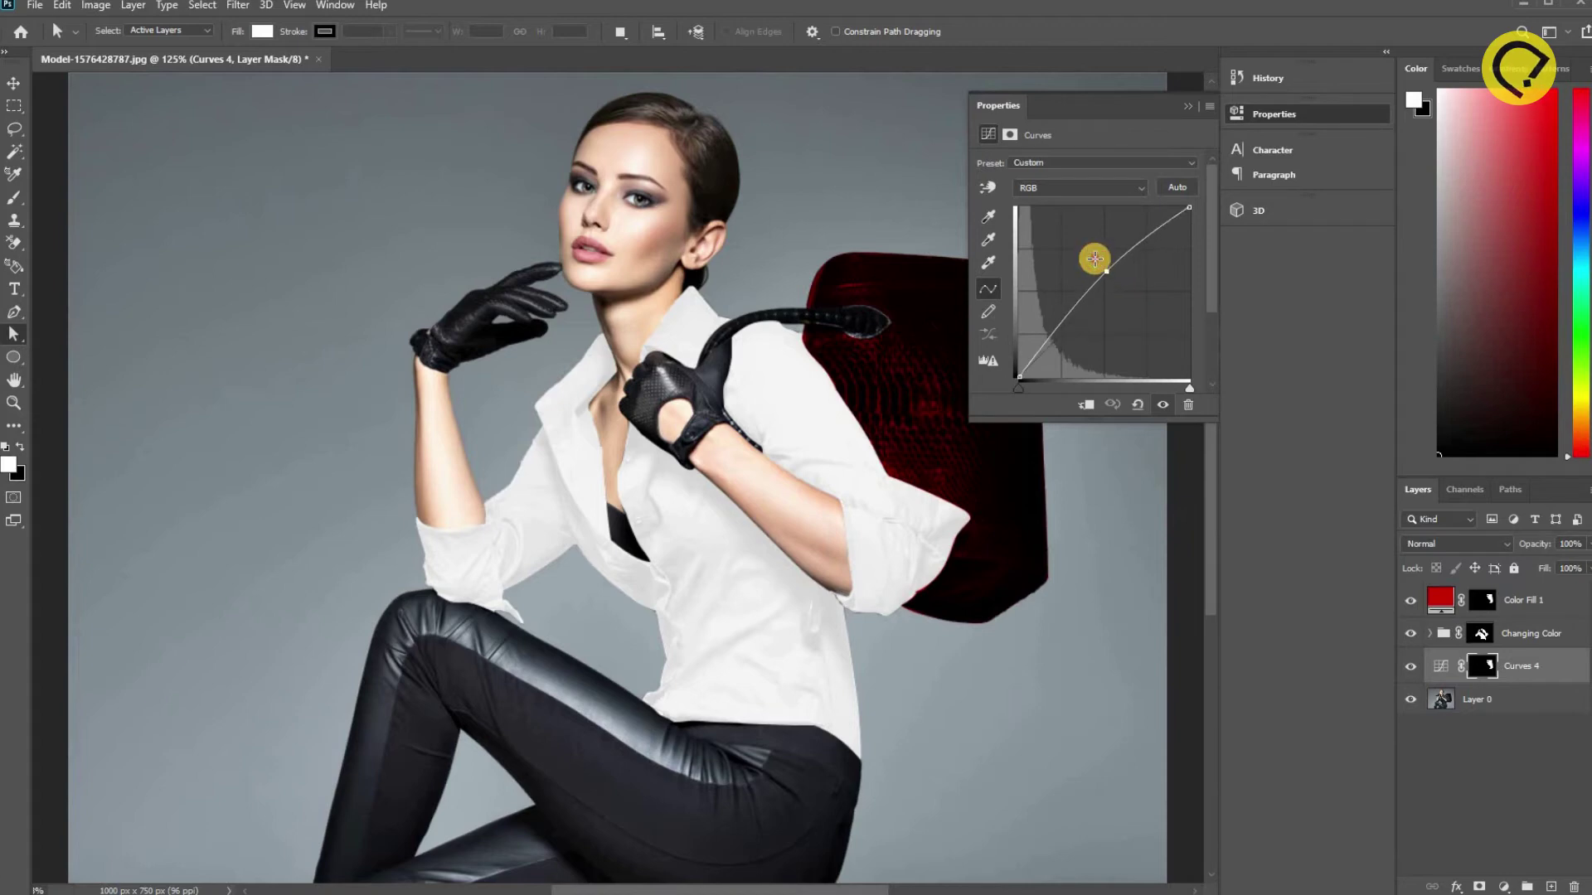
mouse_move(1094, 259)
mouse_down()
mouse_move(1079, 239)
mouse_move(1074, 260)
mouse_up()
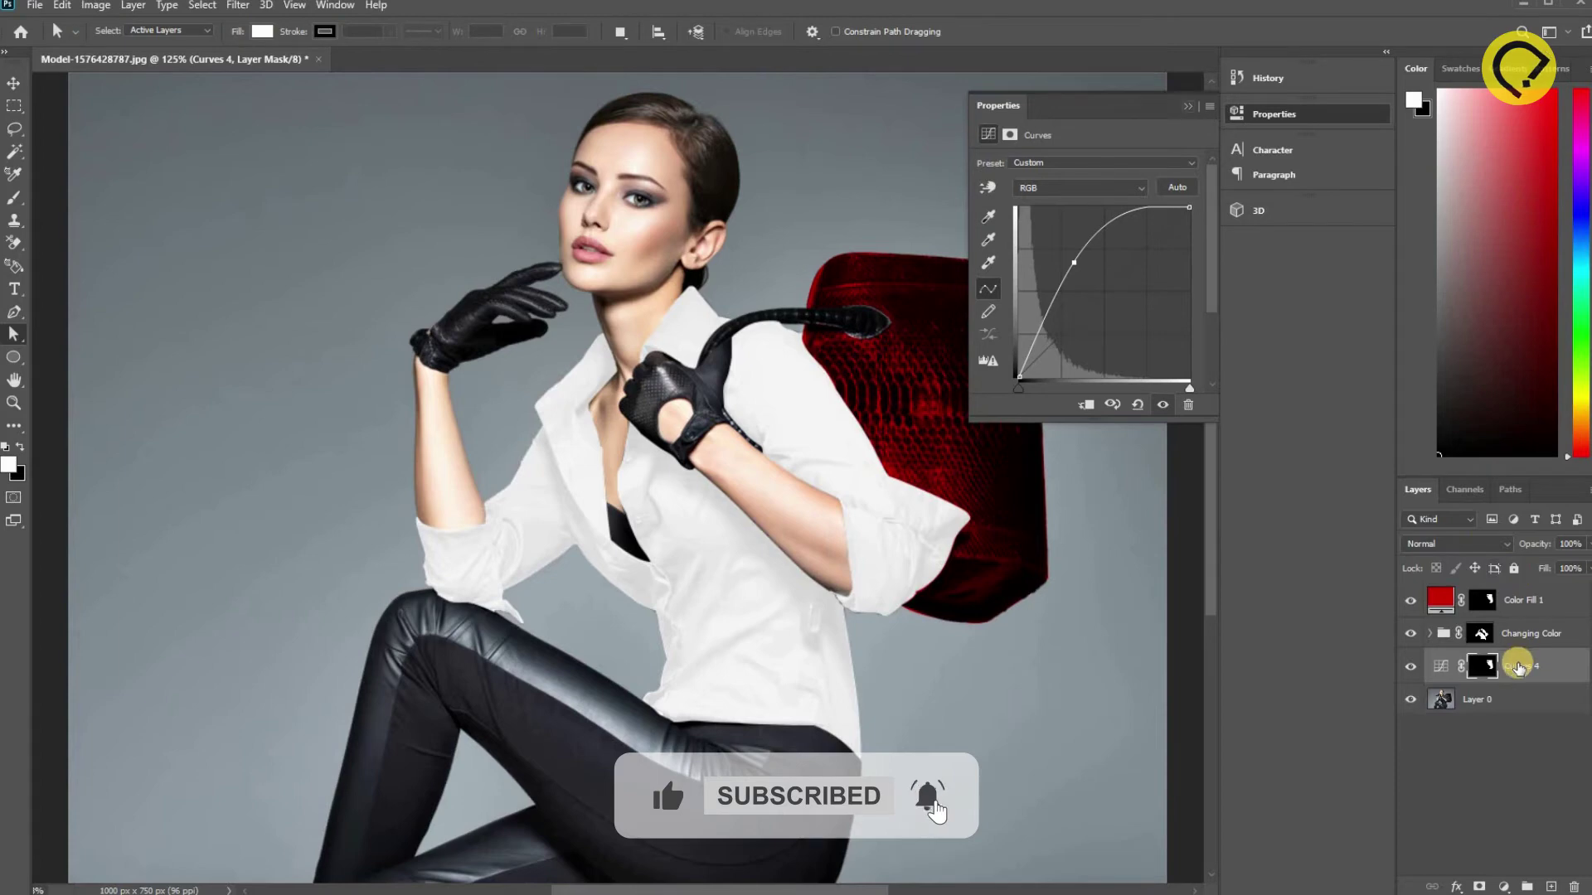
click(1519, 667)
drag(1509, 603, 1502, 630)
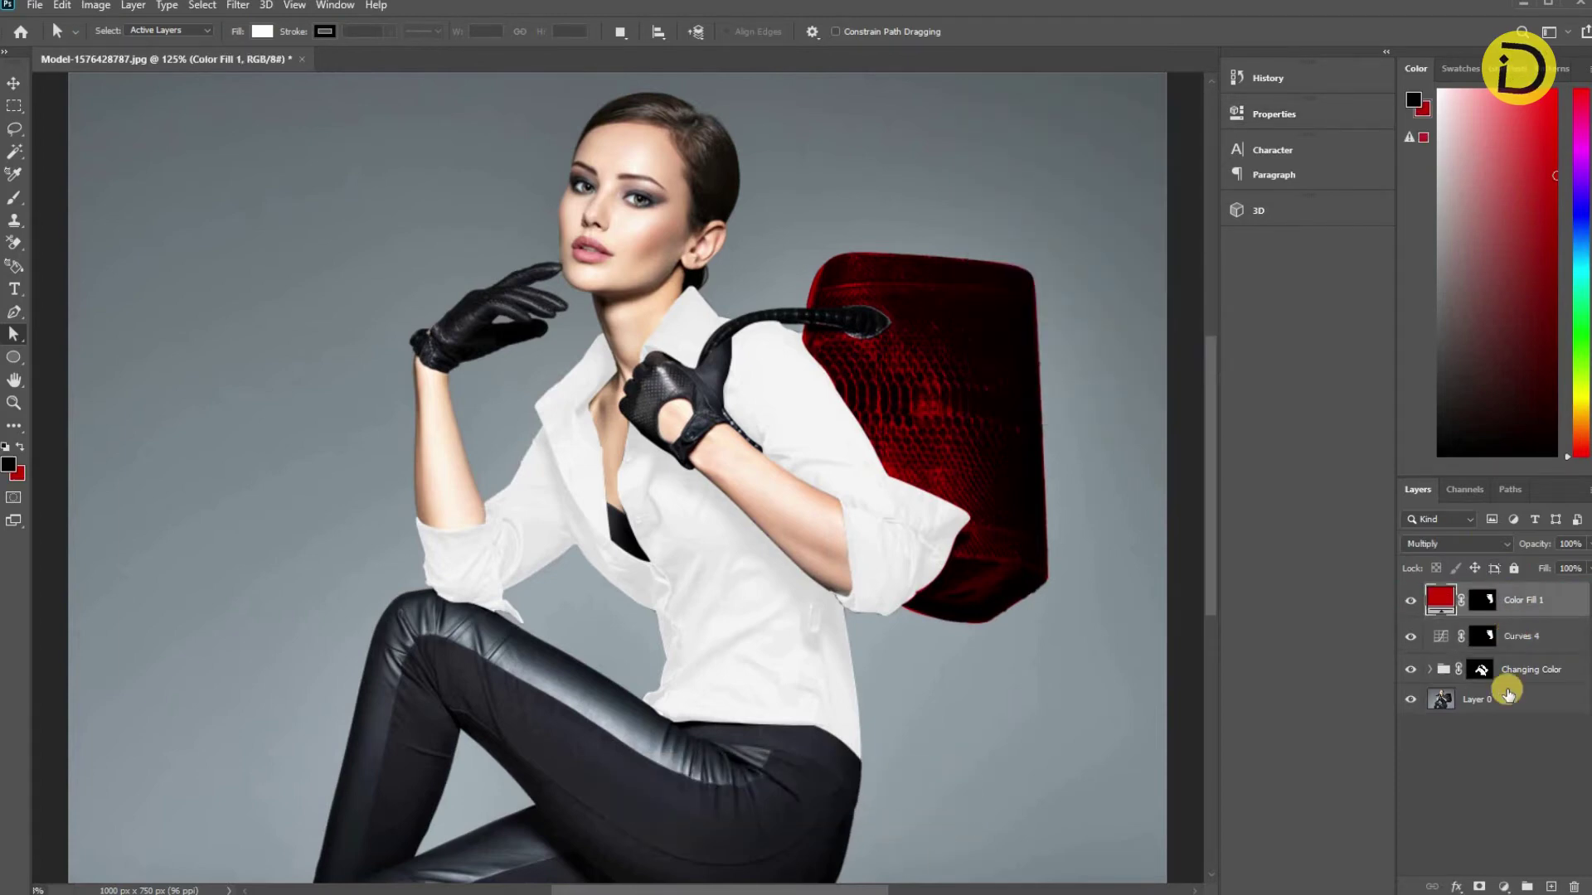
shift+click(1509, 636)
Group Color Fill 1 and Curves 4 into a group named 'Bag'.
key(ctrl+g)
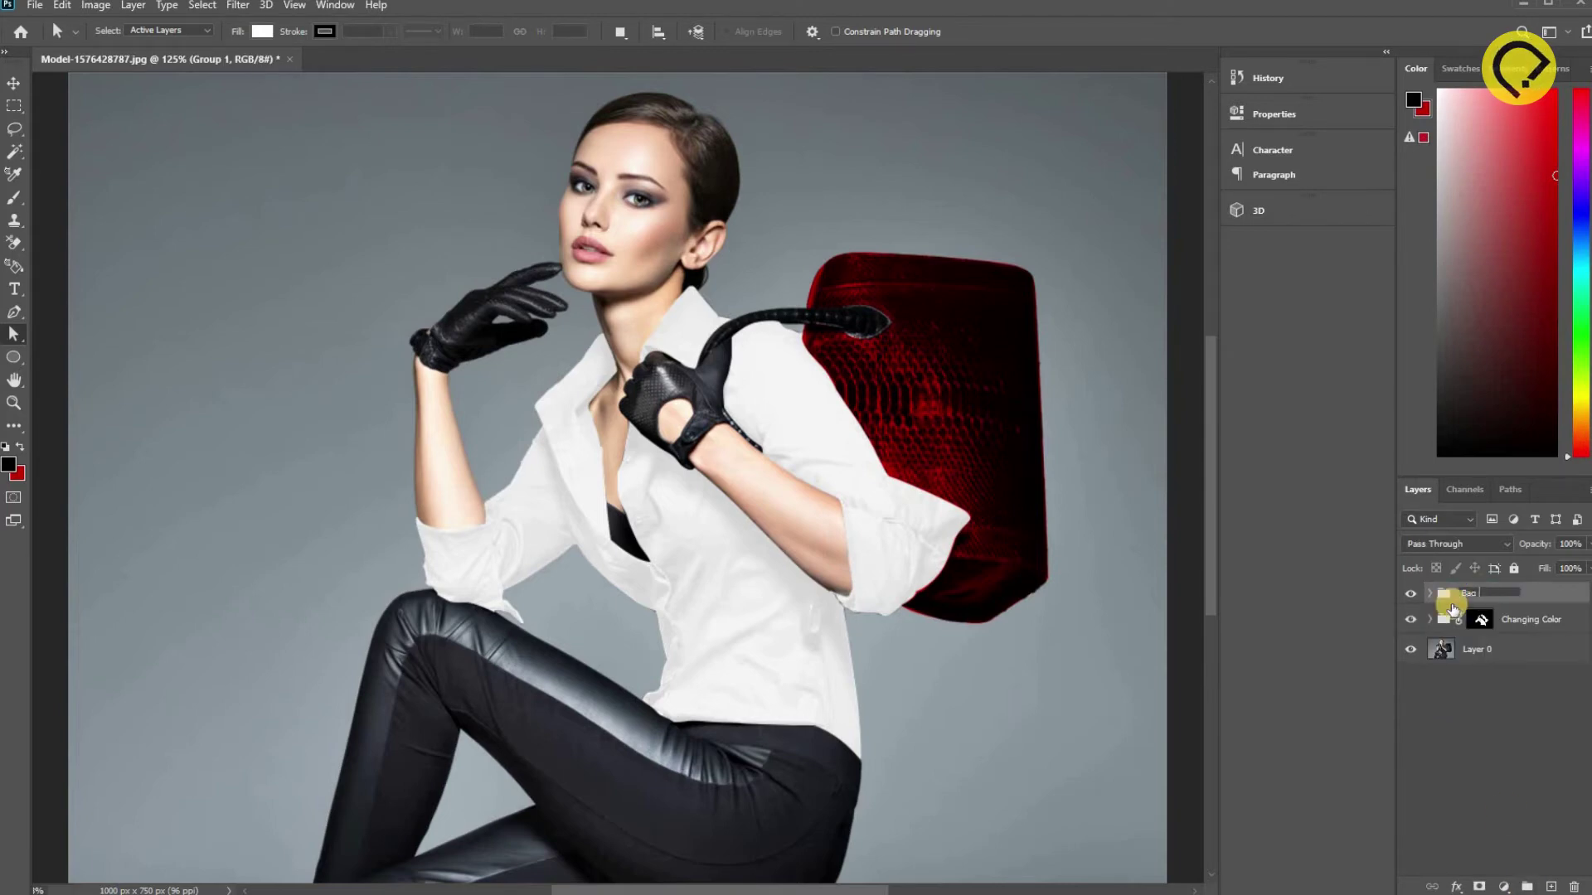
key(Return)
click(1429, 594)
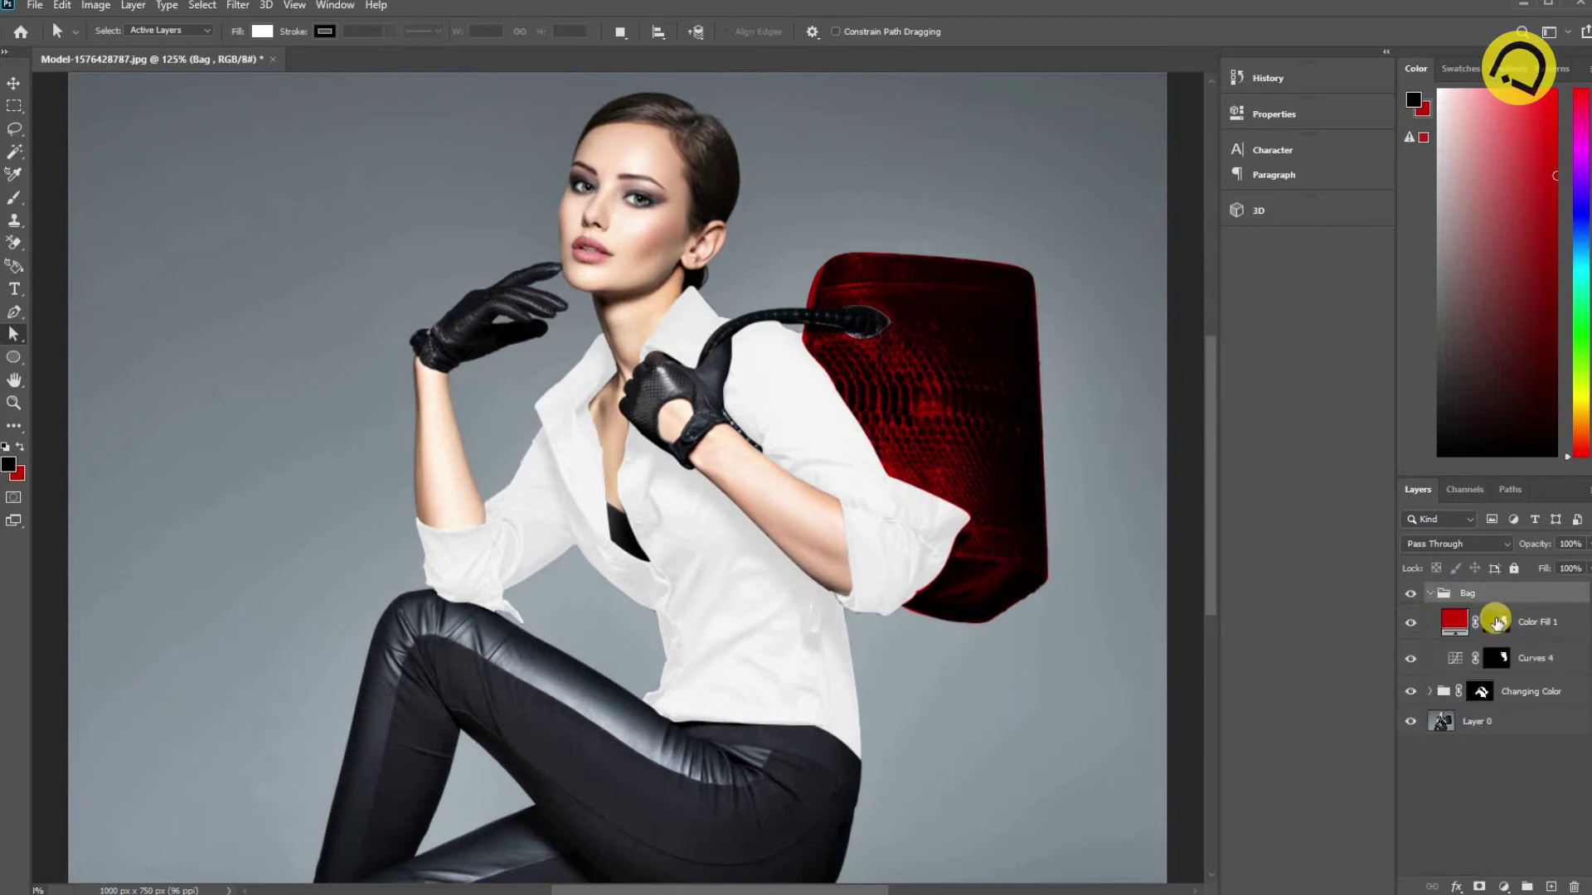
Move the Curves 4 and Color Fill 1 masks onto the Bag group, replacing its mask.
mouse_move(1499, 658)
mouse_down()
mouse_move(1497, 602)
mouse_move(1477, 609)
mouse_up()
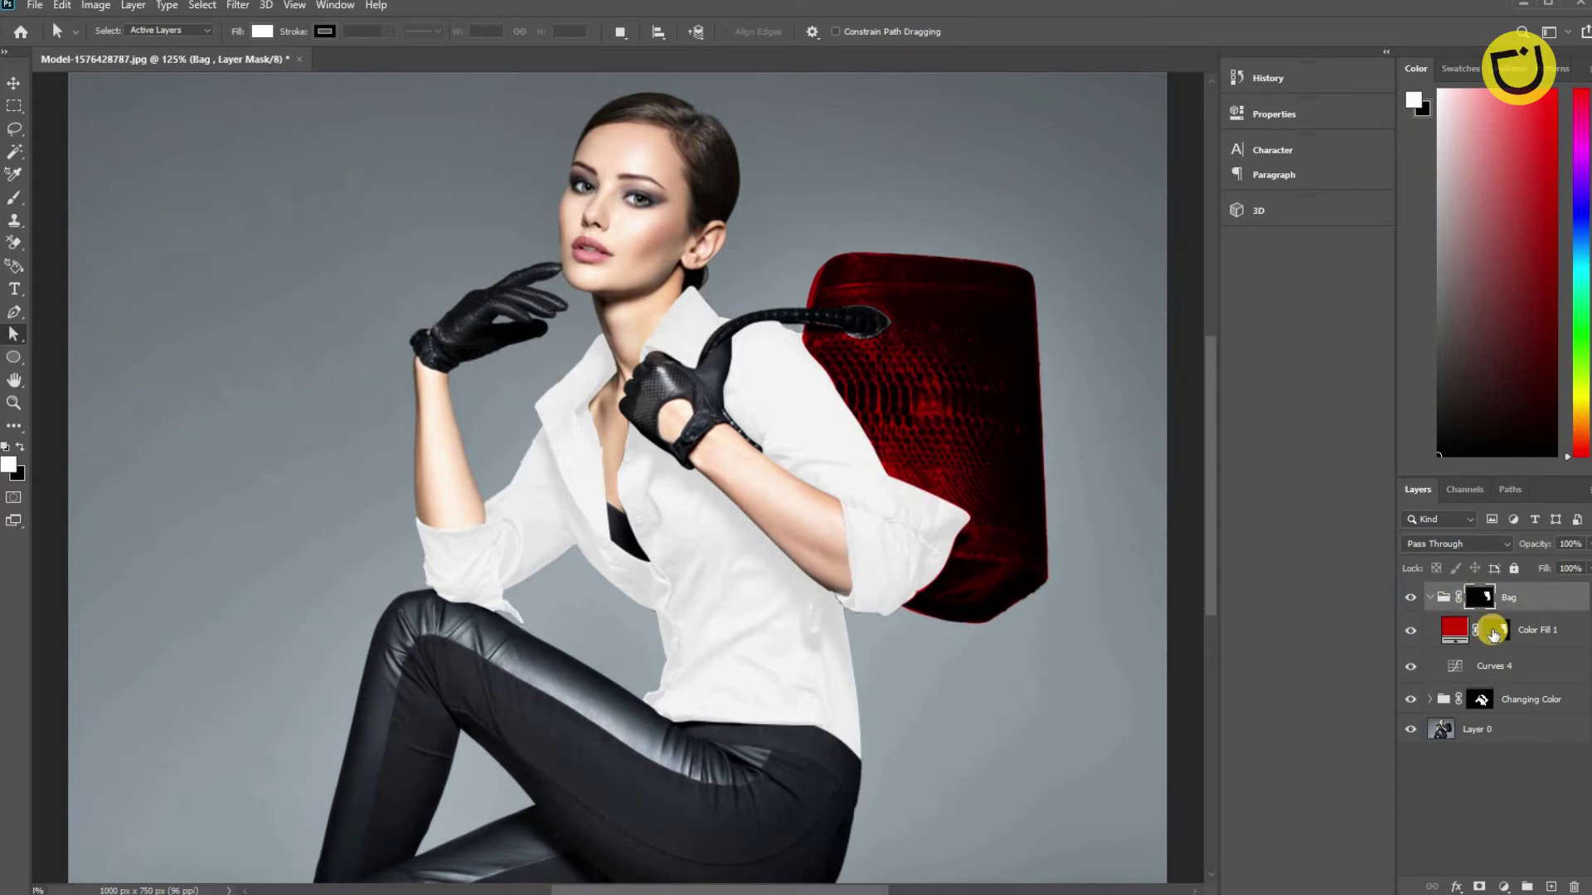
click(1497, 634)
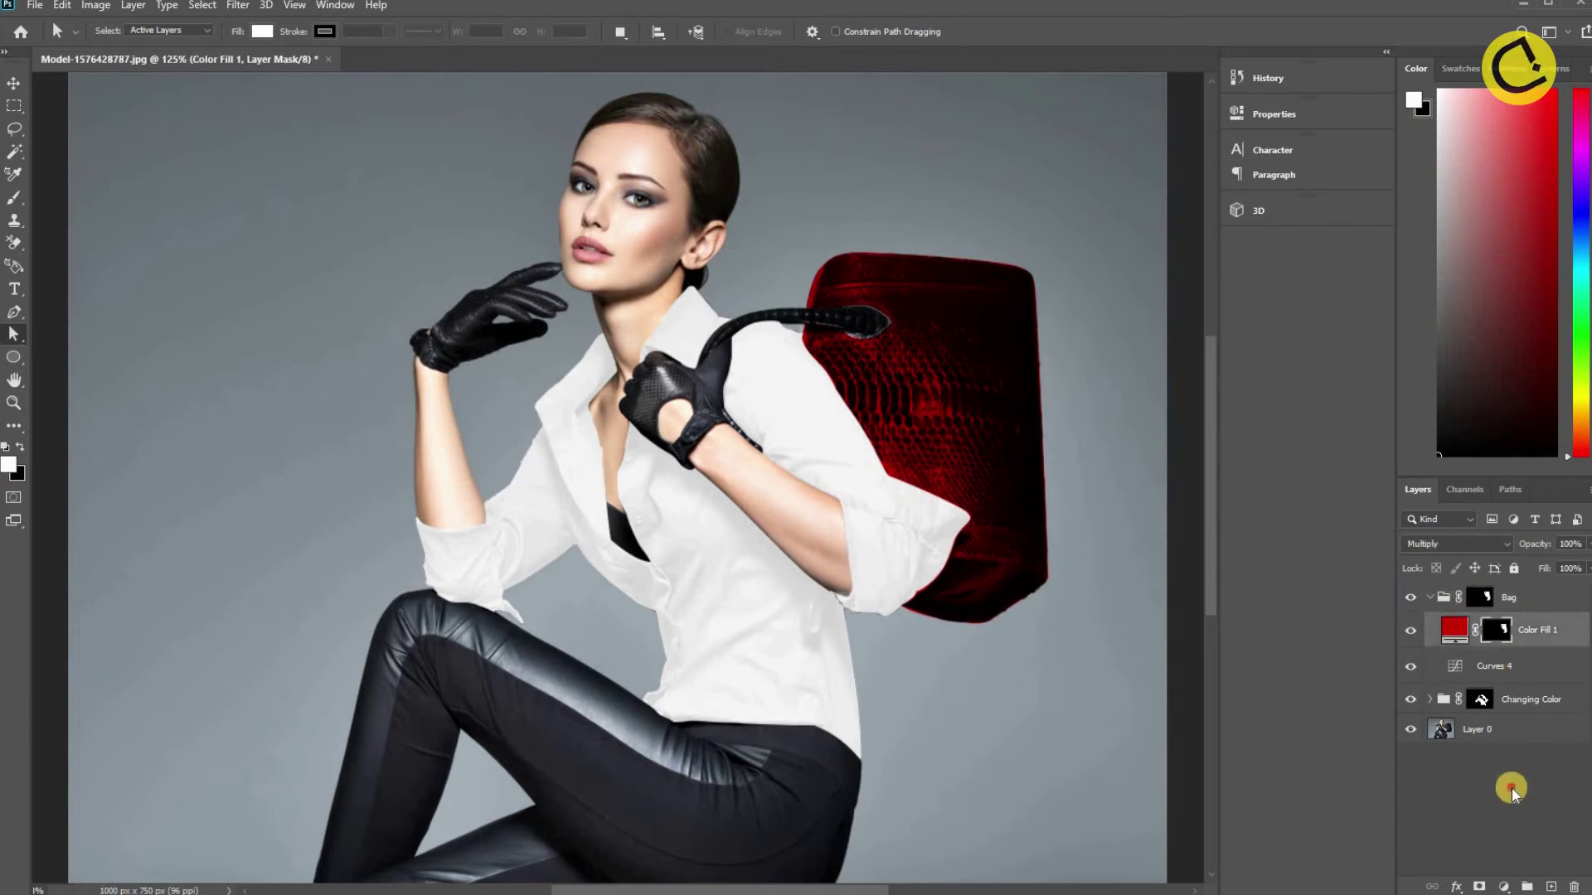
drag(1500, 632, 1500, 605)
click(734, 337)
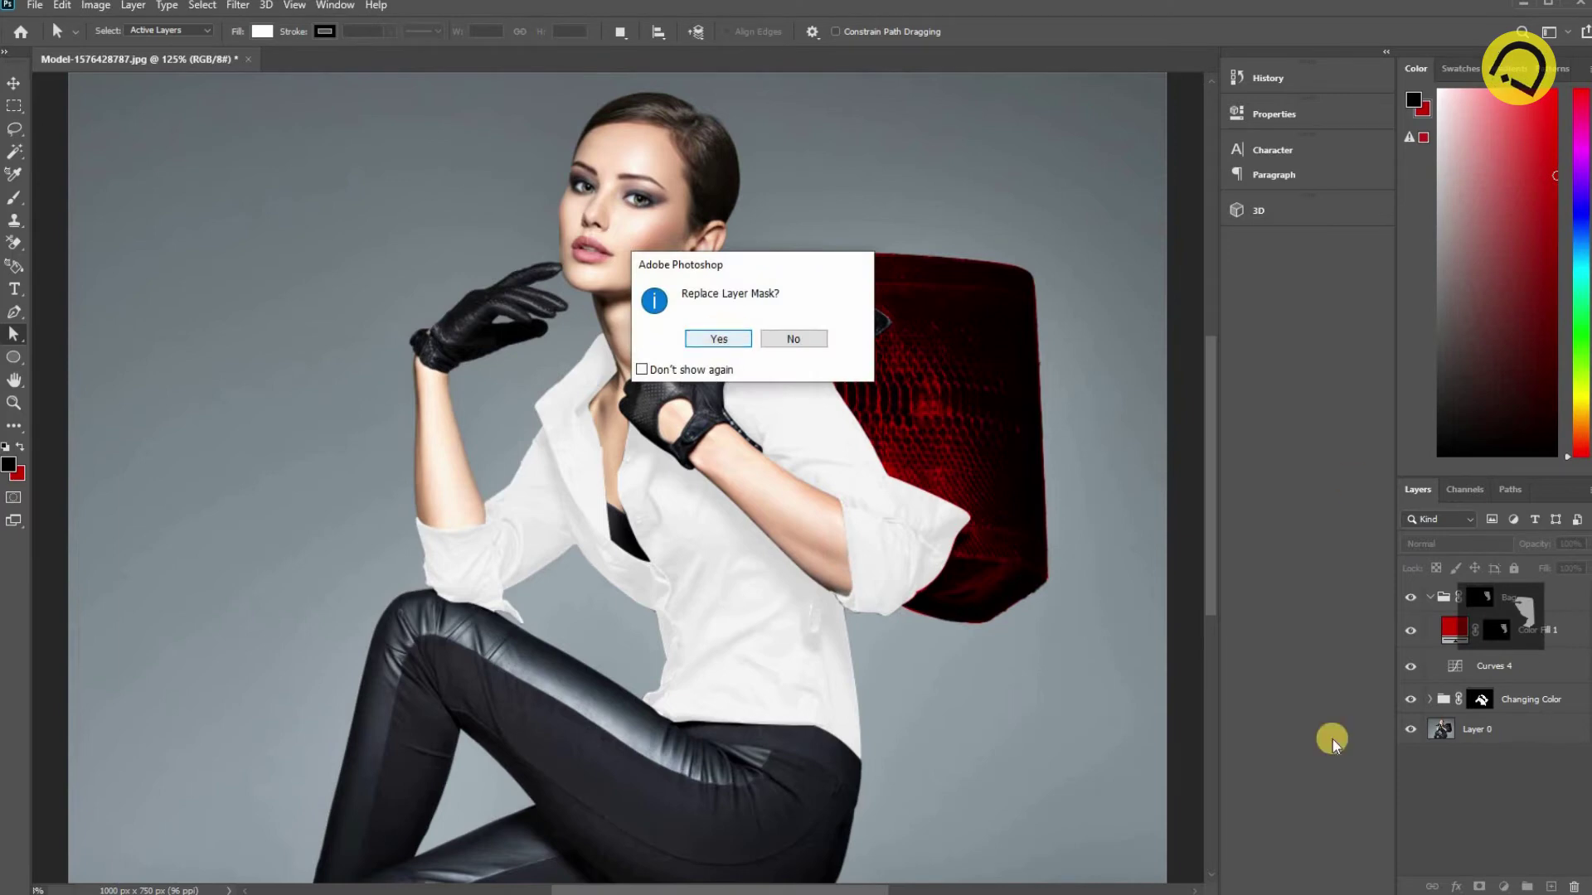
Select Curves 4 with the view at 100% and bring up the adjustment layer list.
click(1500, 632)
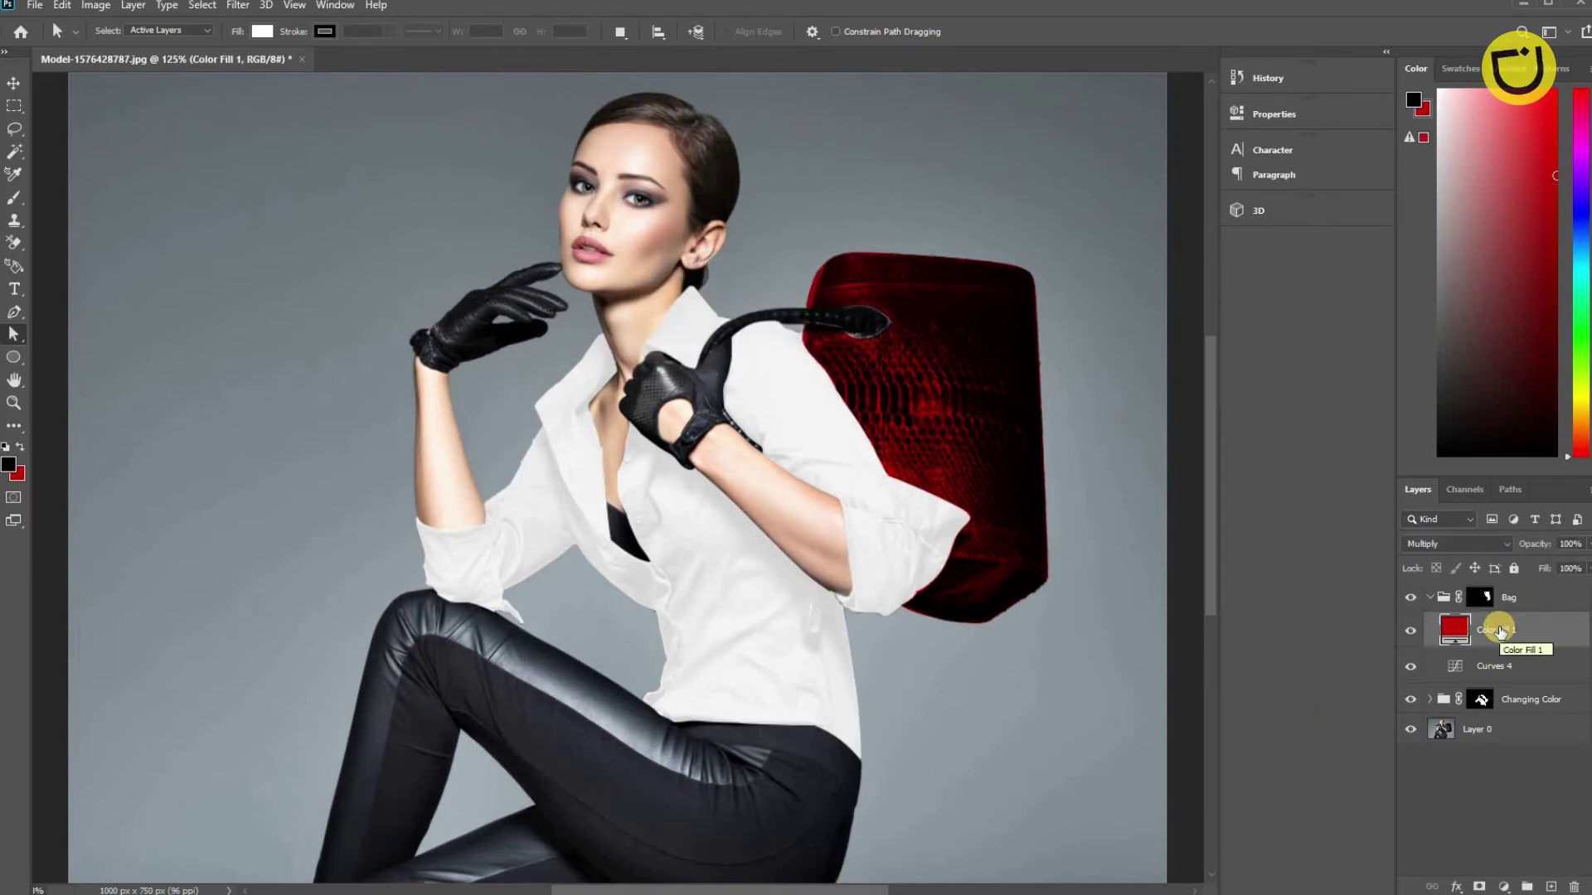
key(ctrl+1)
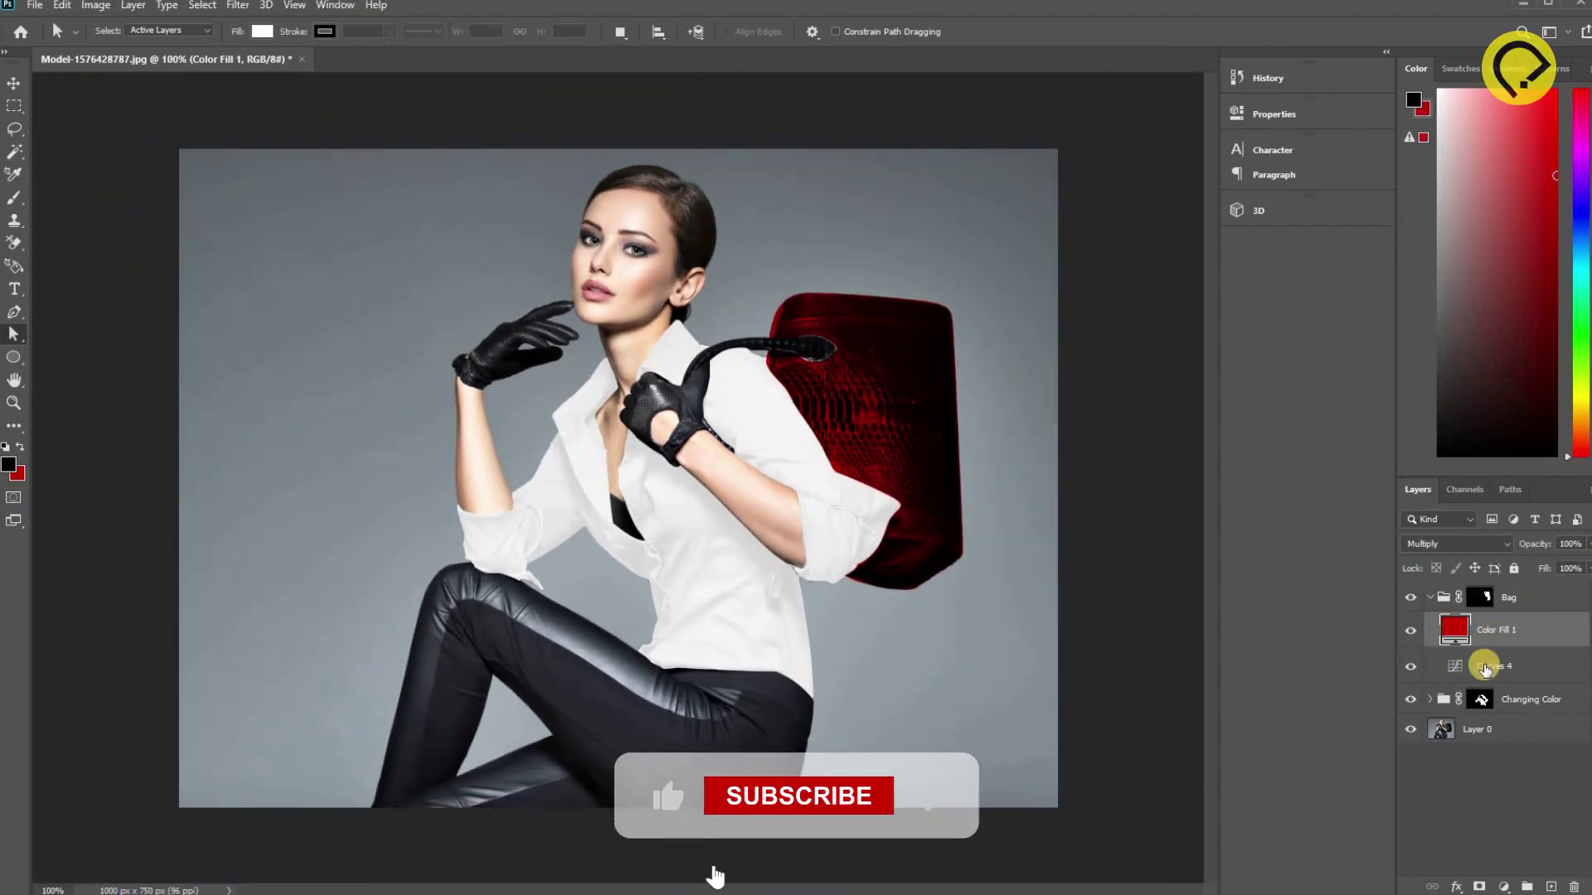
click(1491, 667)
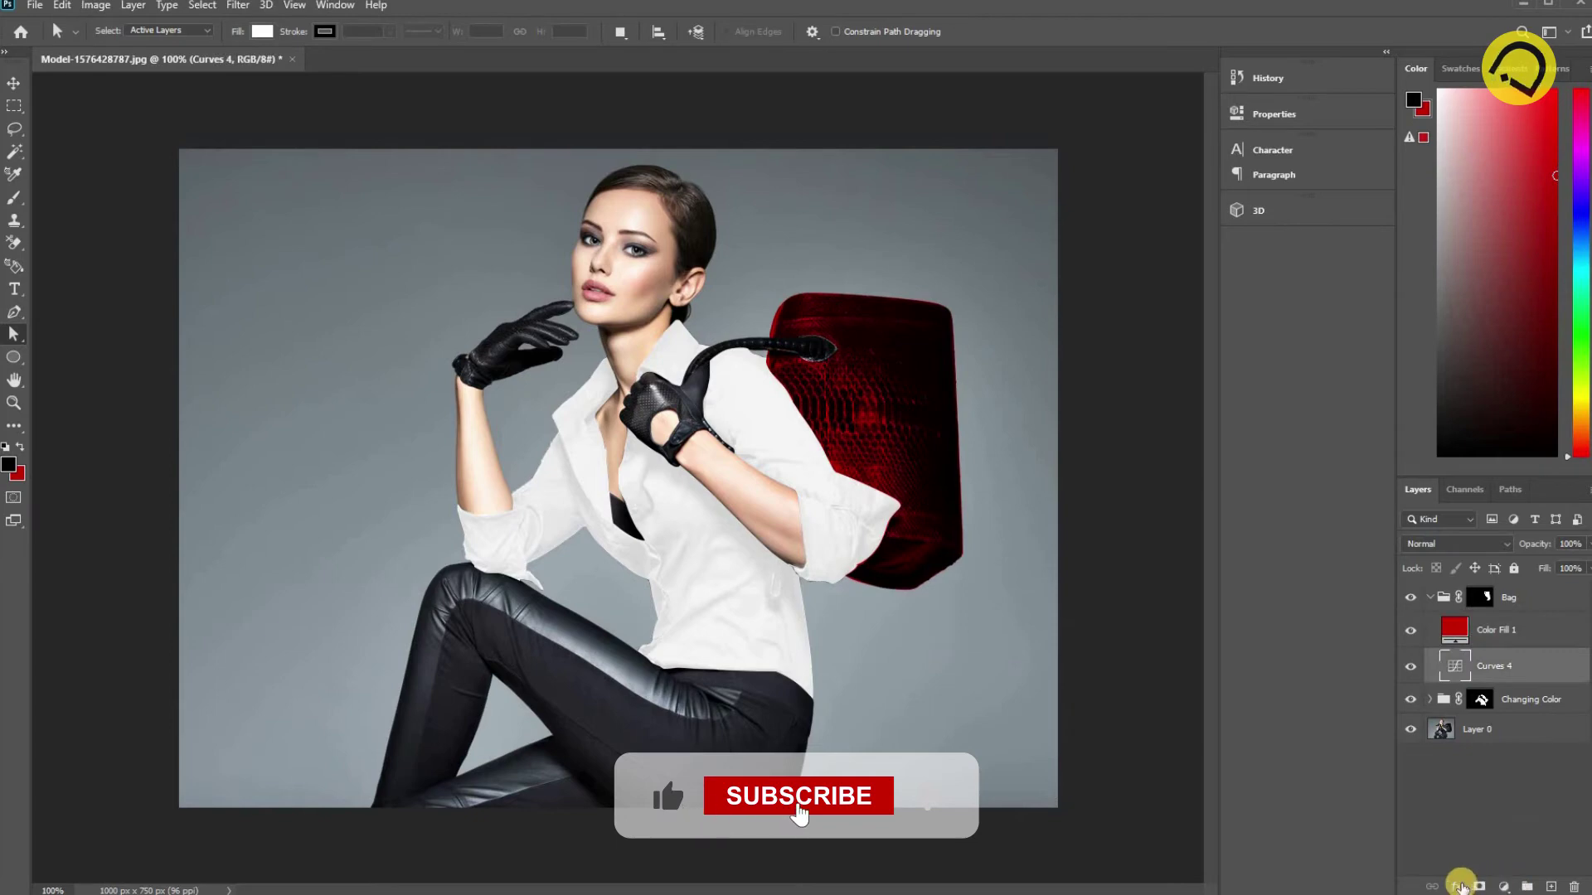
click(1455, 886)
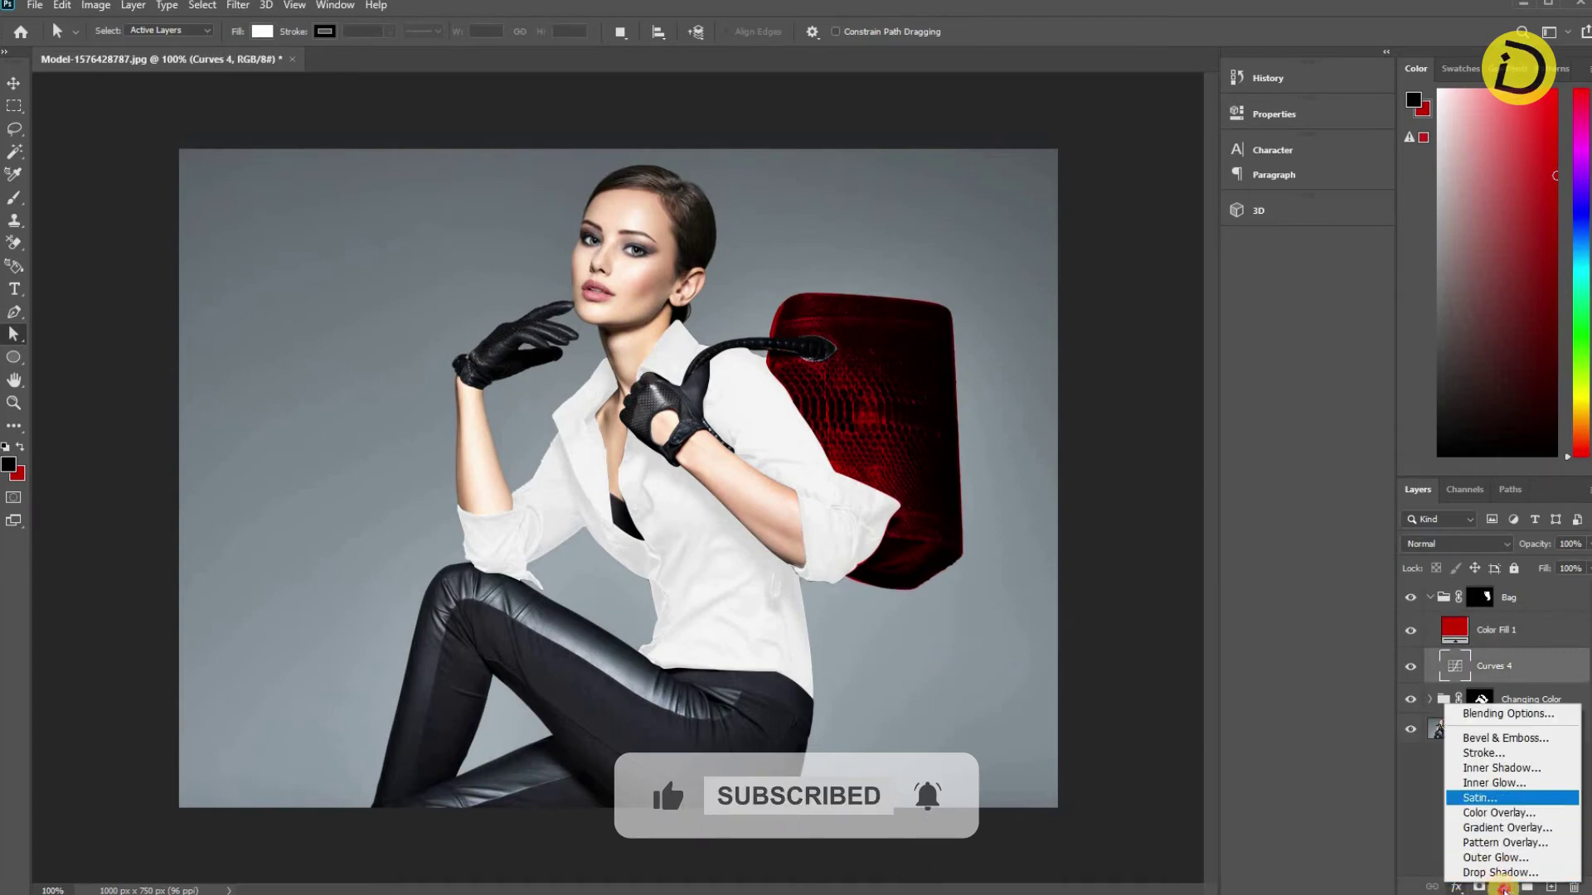
click(1502, 886)
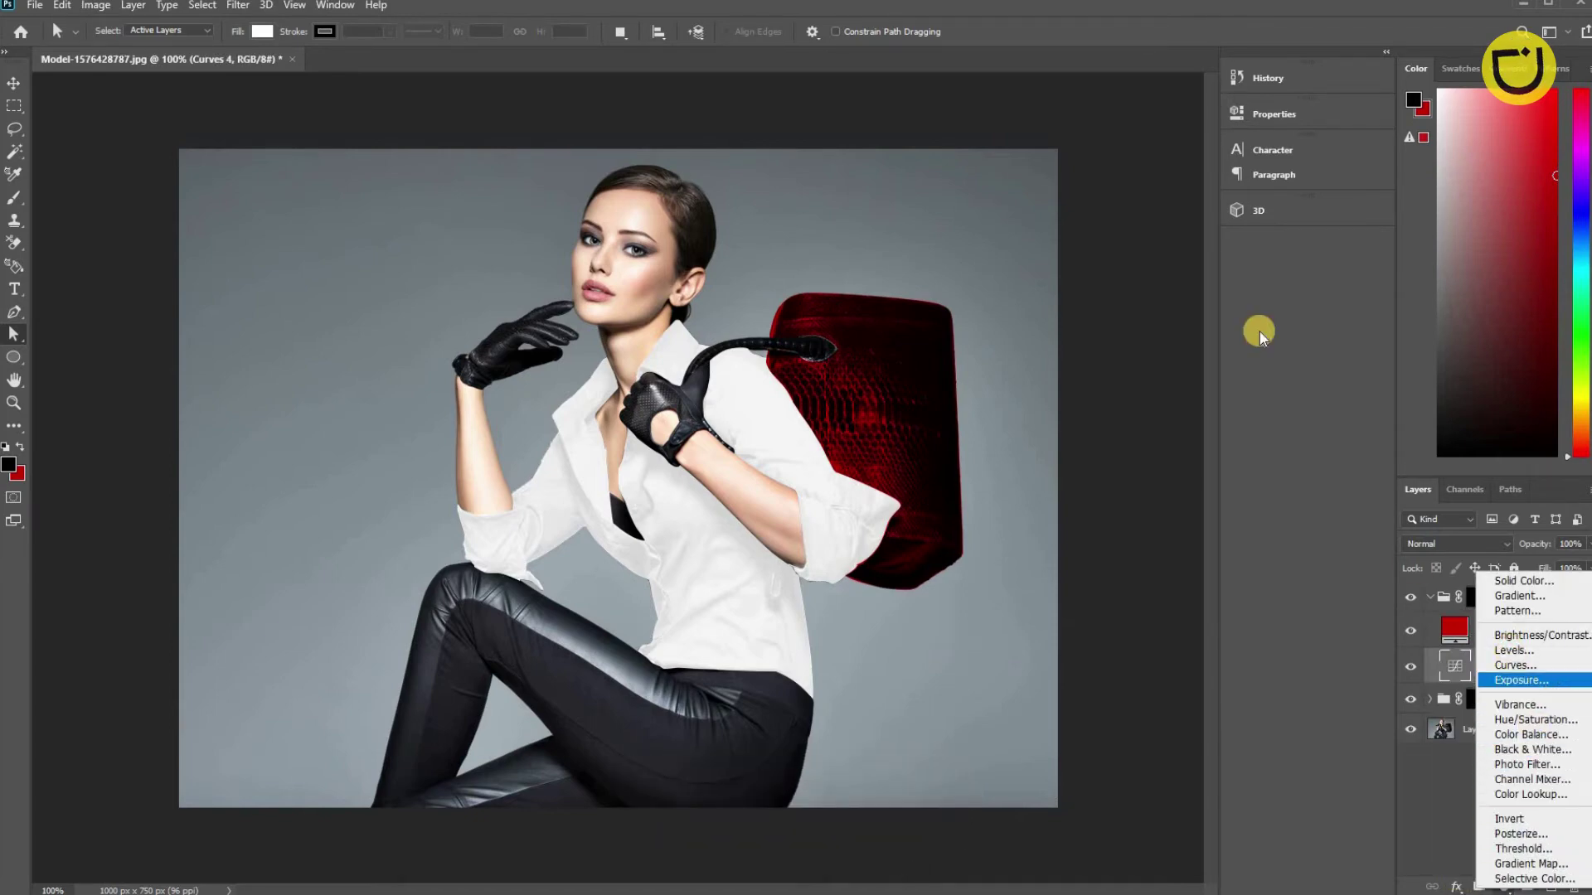
Add Levels 1 above Curves 4, pulling in the white point and setting midtones to 1.42.
click(1514, 650)
mouse_move(1194, 292)
mouse_down()
mouse_move(1105, 292)
mouse_move(1165, 295)
mouse_up()
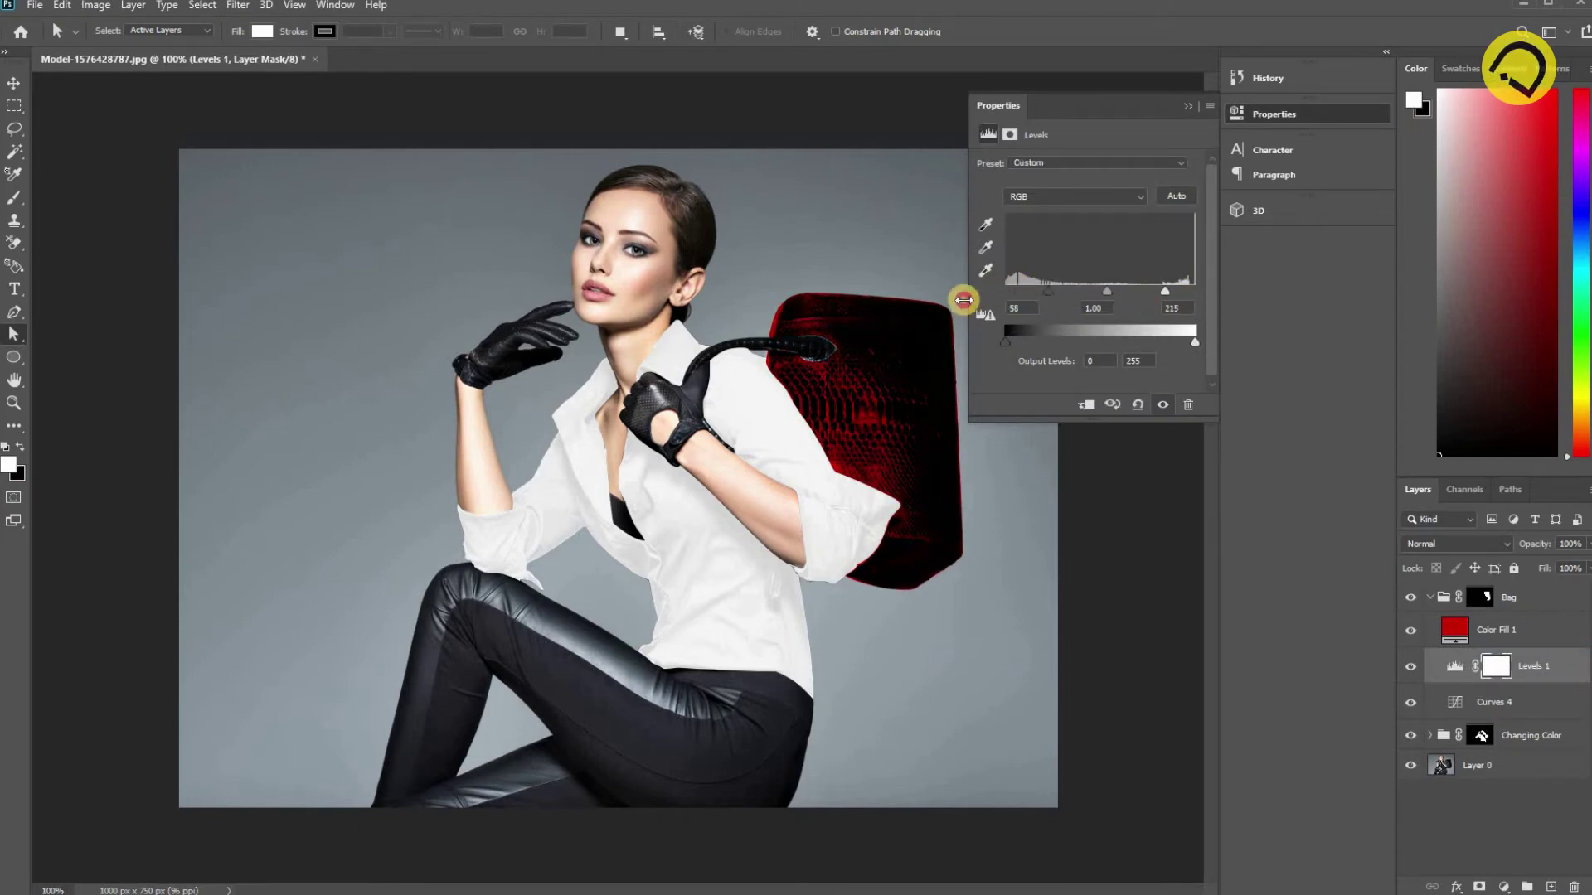
drag(1043, 292, 1021, 295)
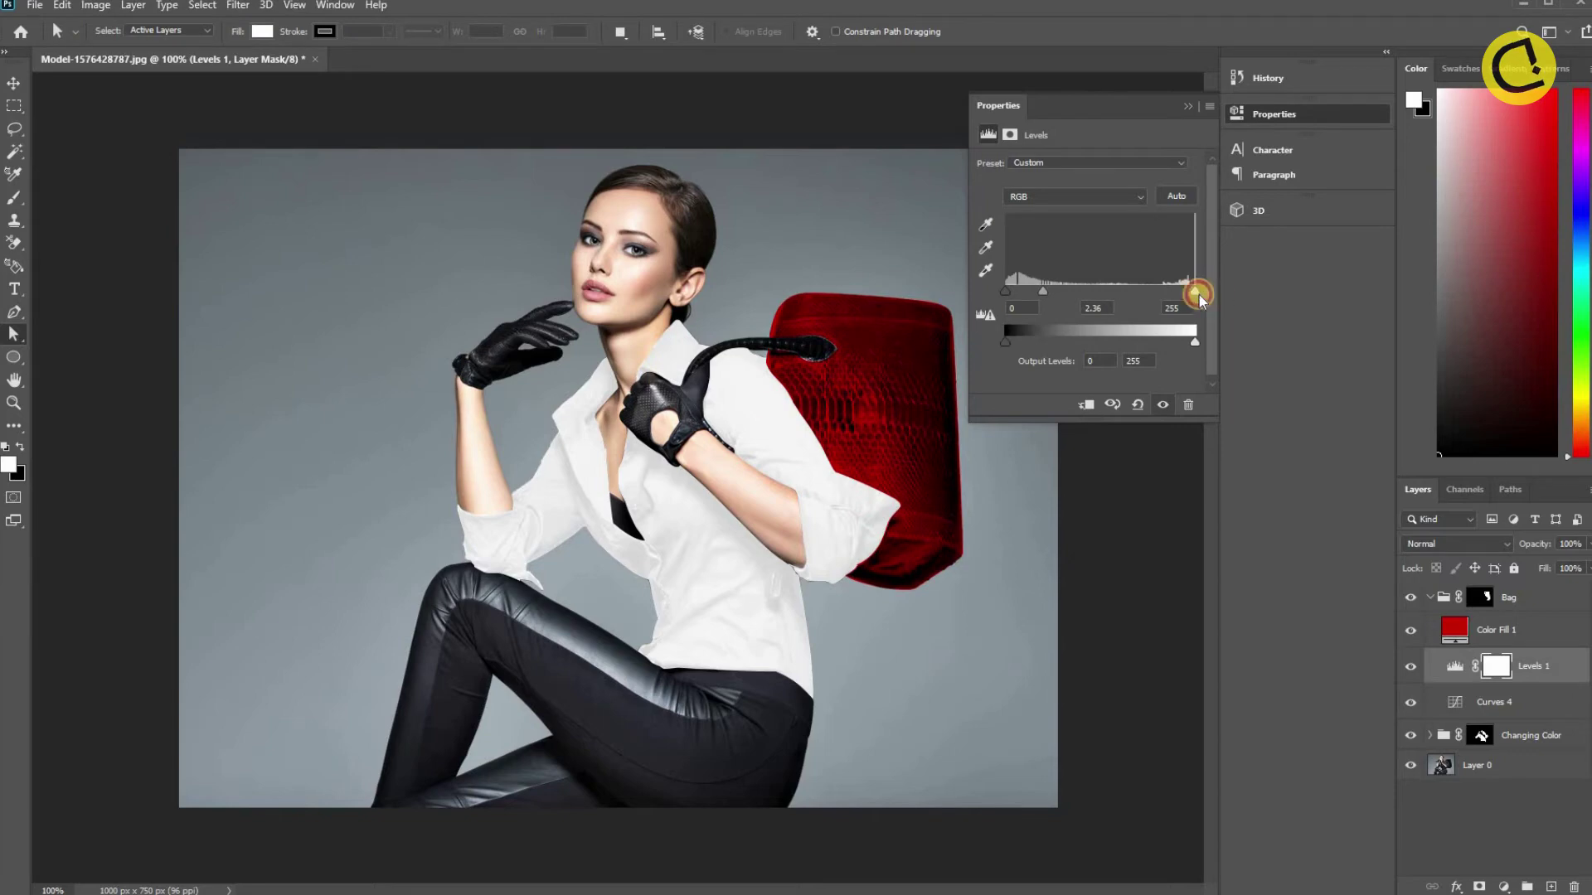
drag(1049, 295, 1080, 296)
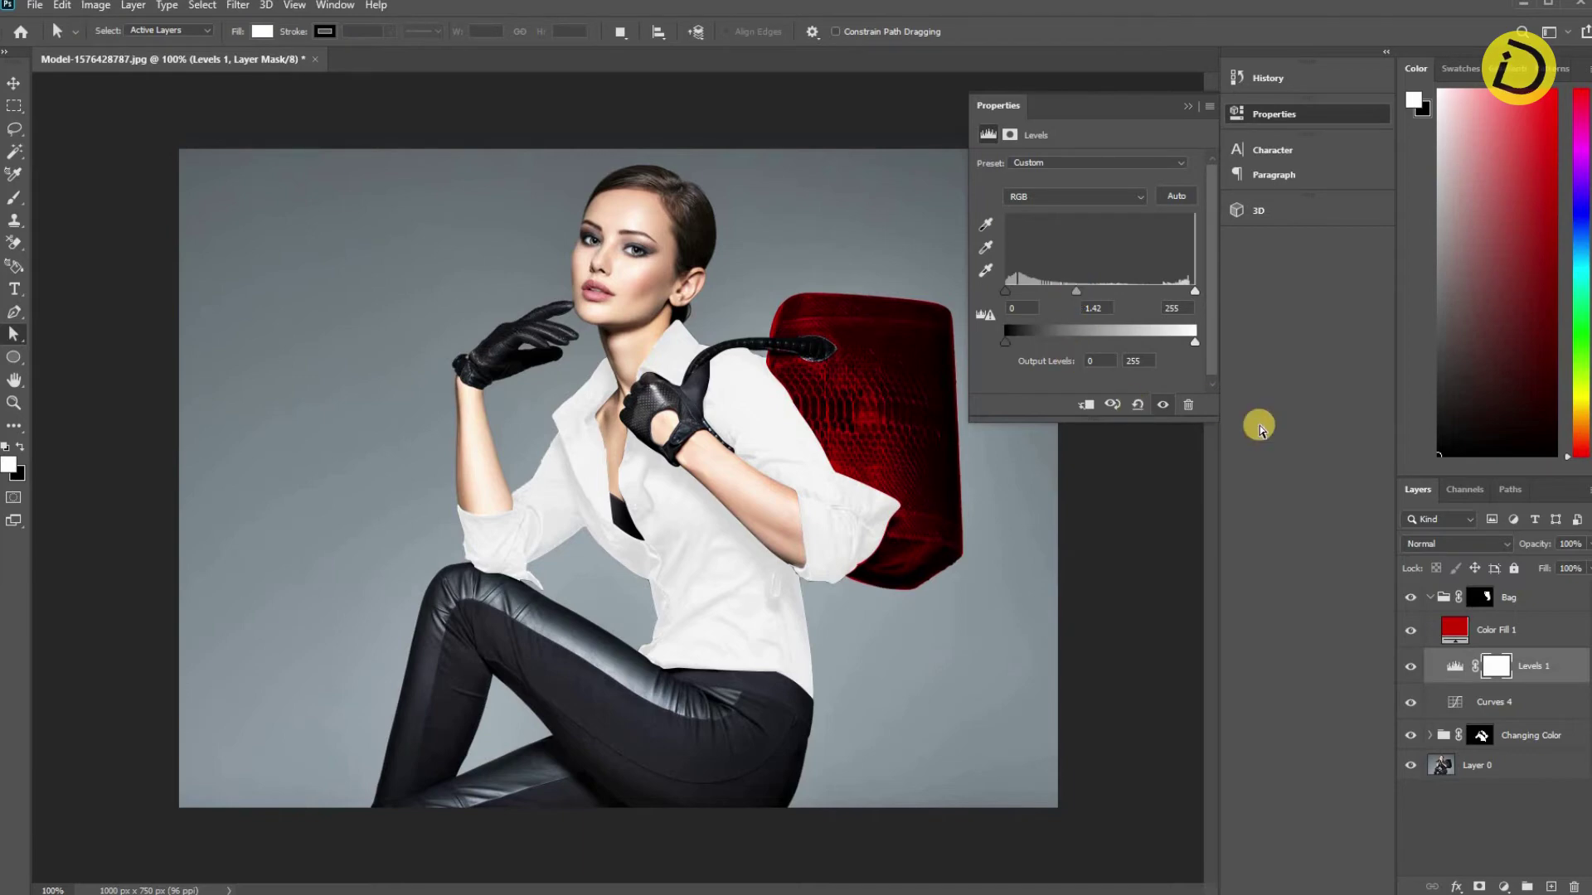
key(Tab)
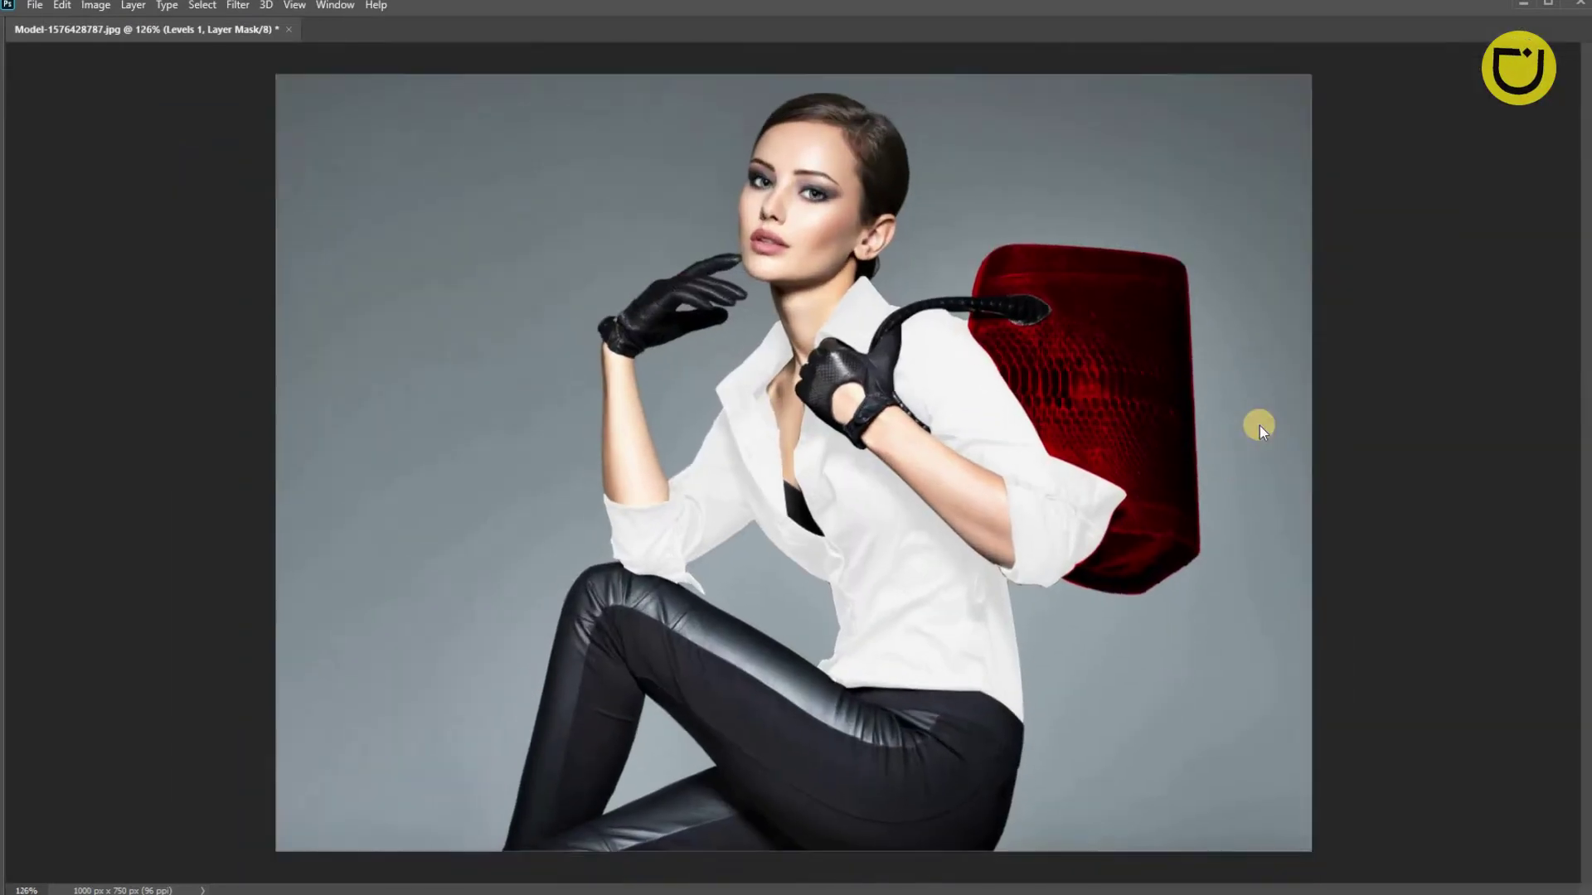
key(Tab)
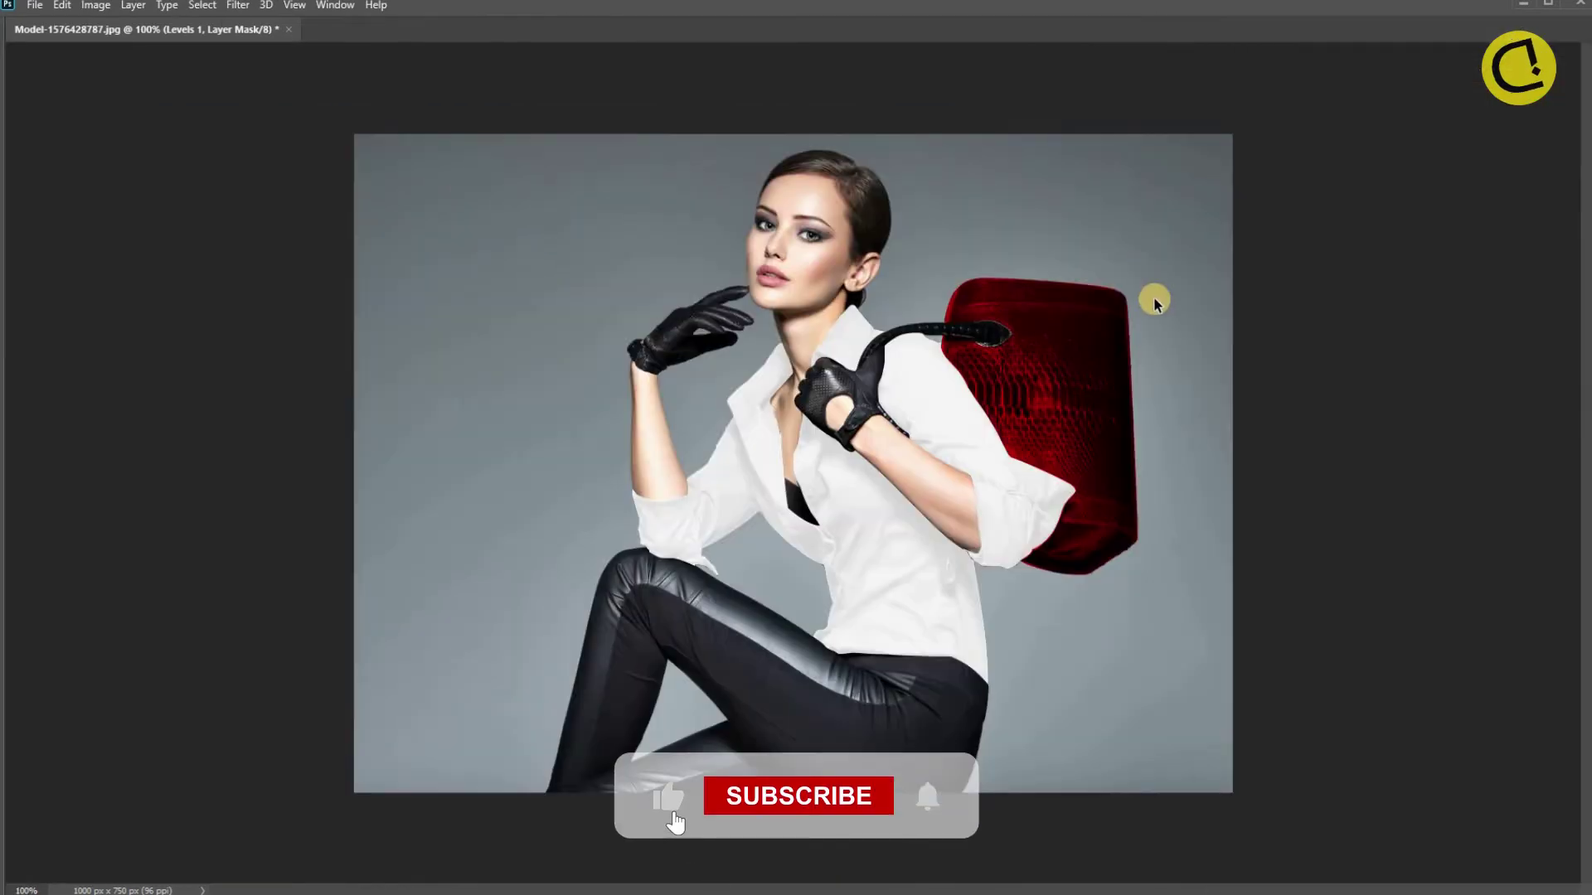
scroll(1152, 294, up, 3)
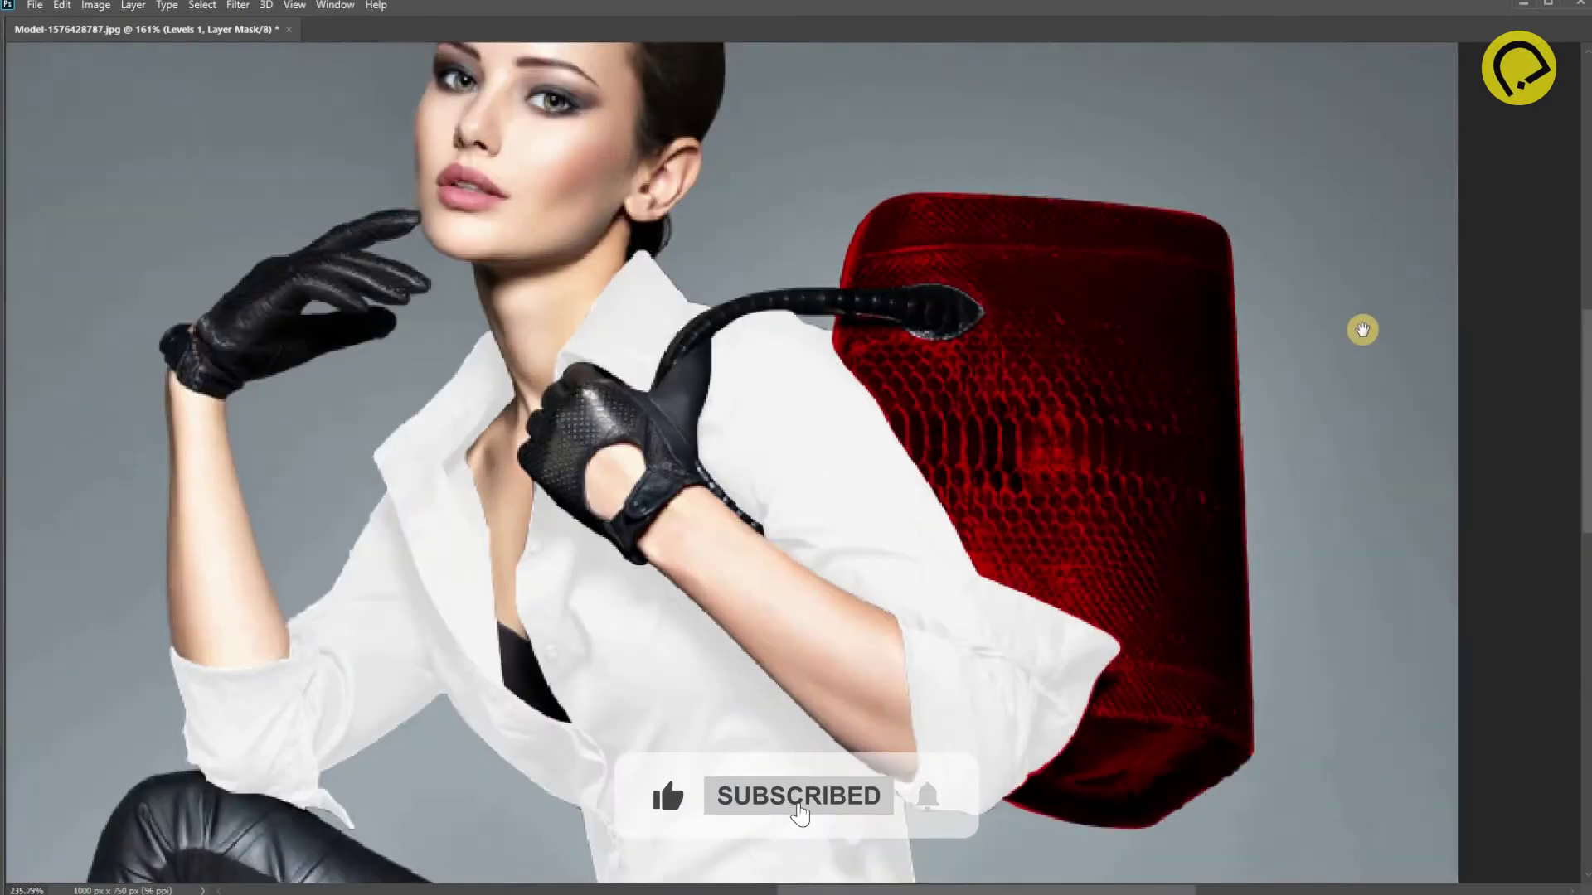
scroll(1360, 327, up, 3)
Select the Bag group's mask and zoom in to inspect the bag's edges.
key(Tab)
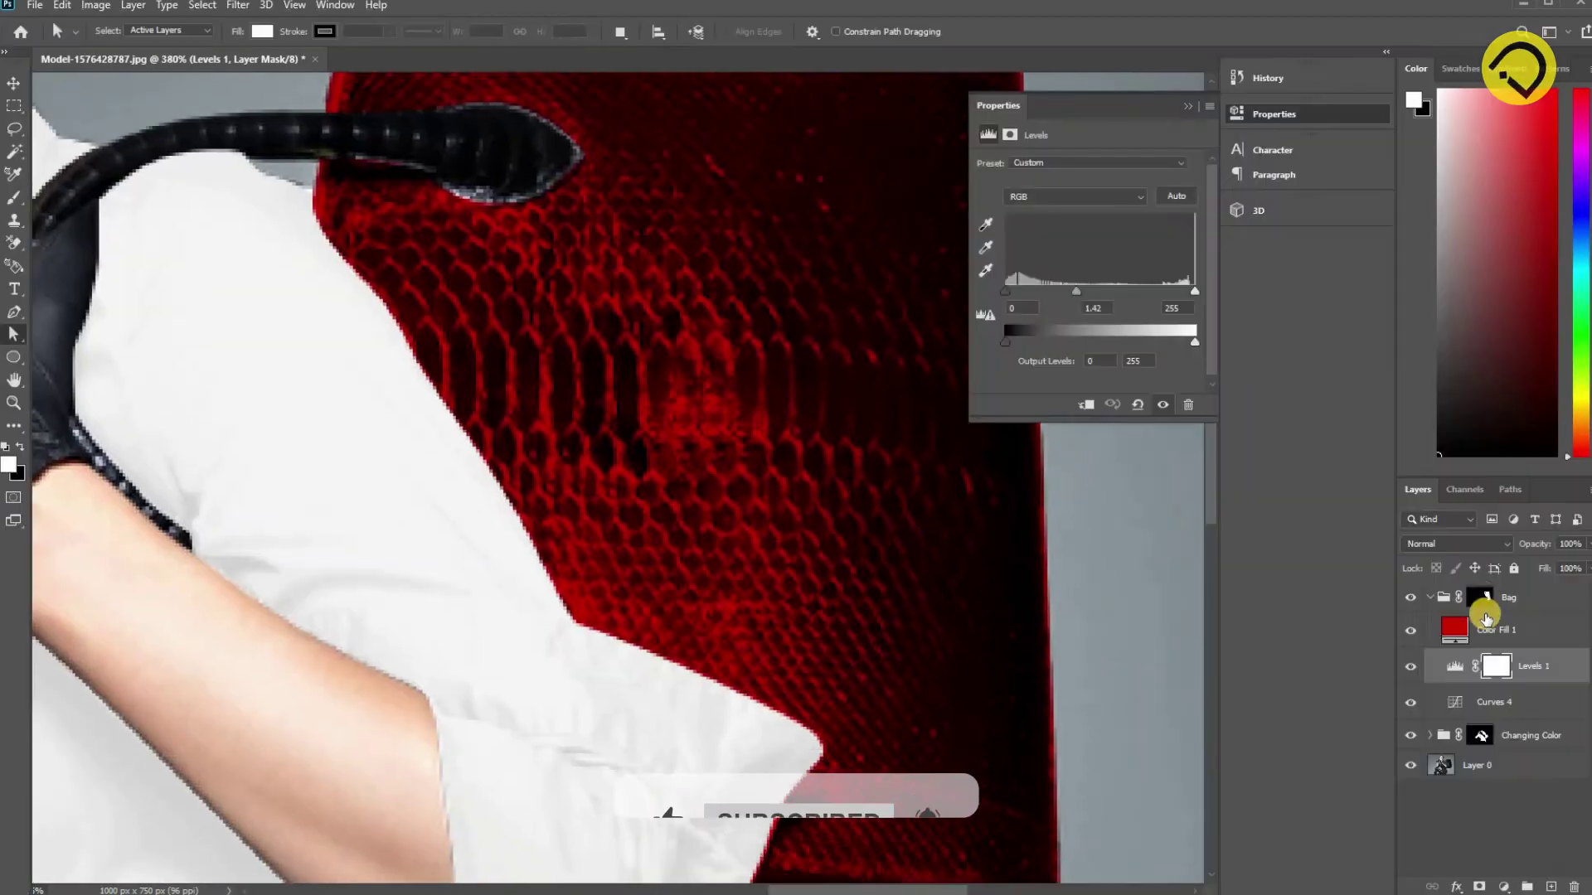
click(1484, 599)
key(Tab)
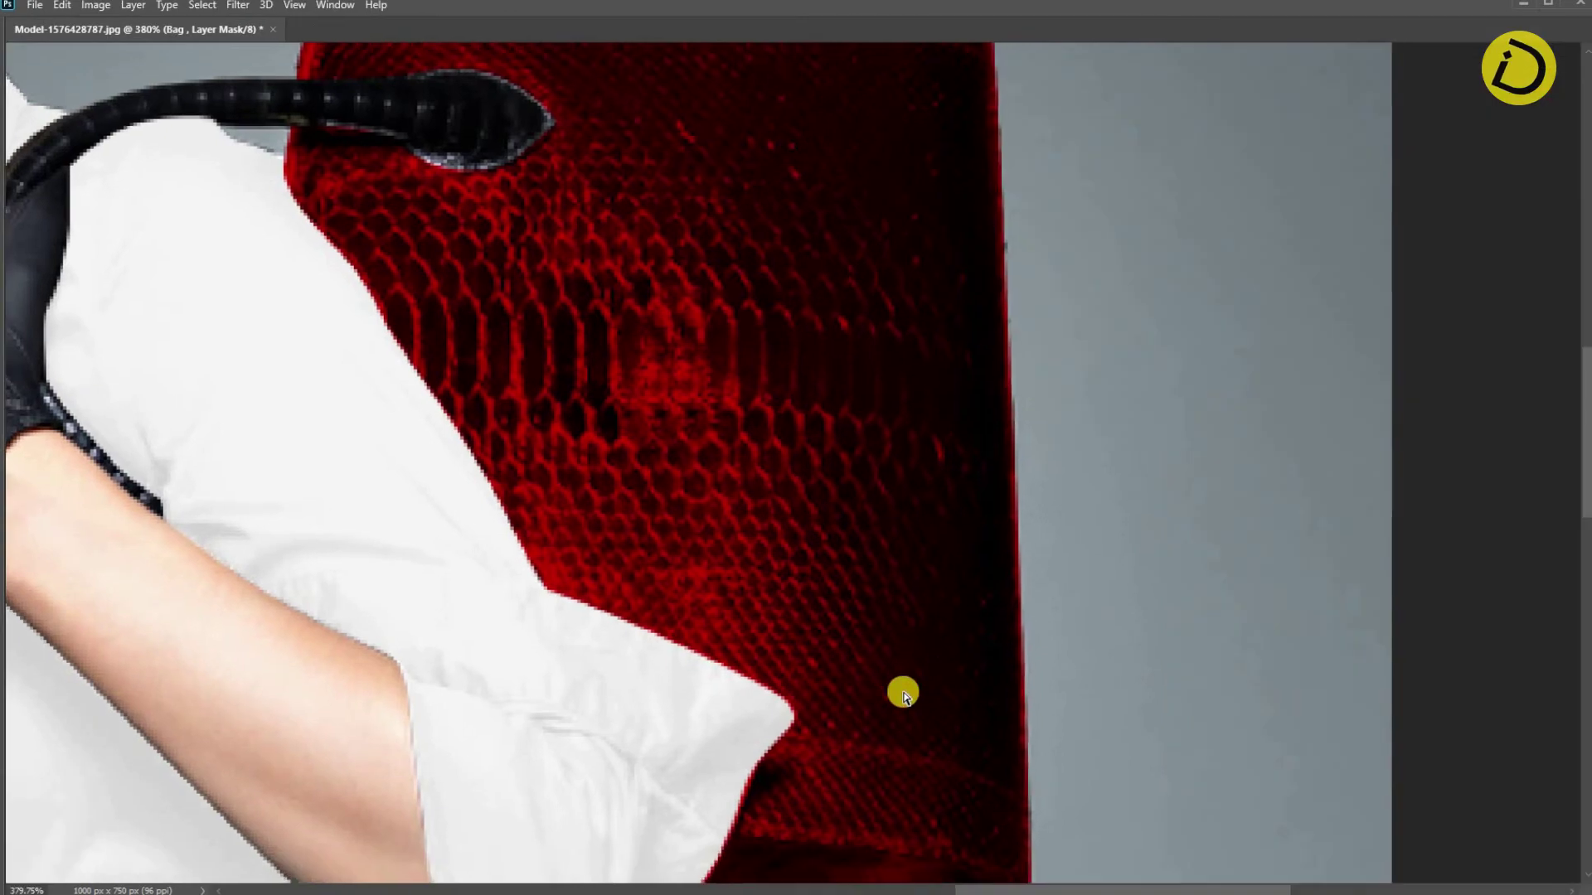
key(Tab)
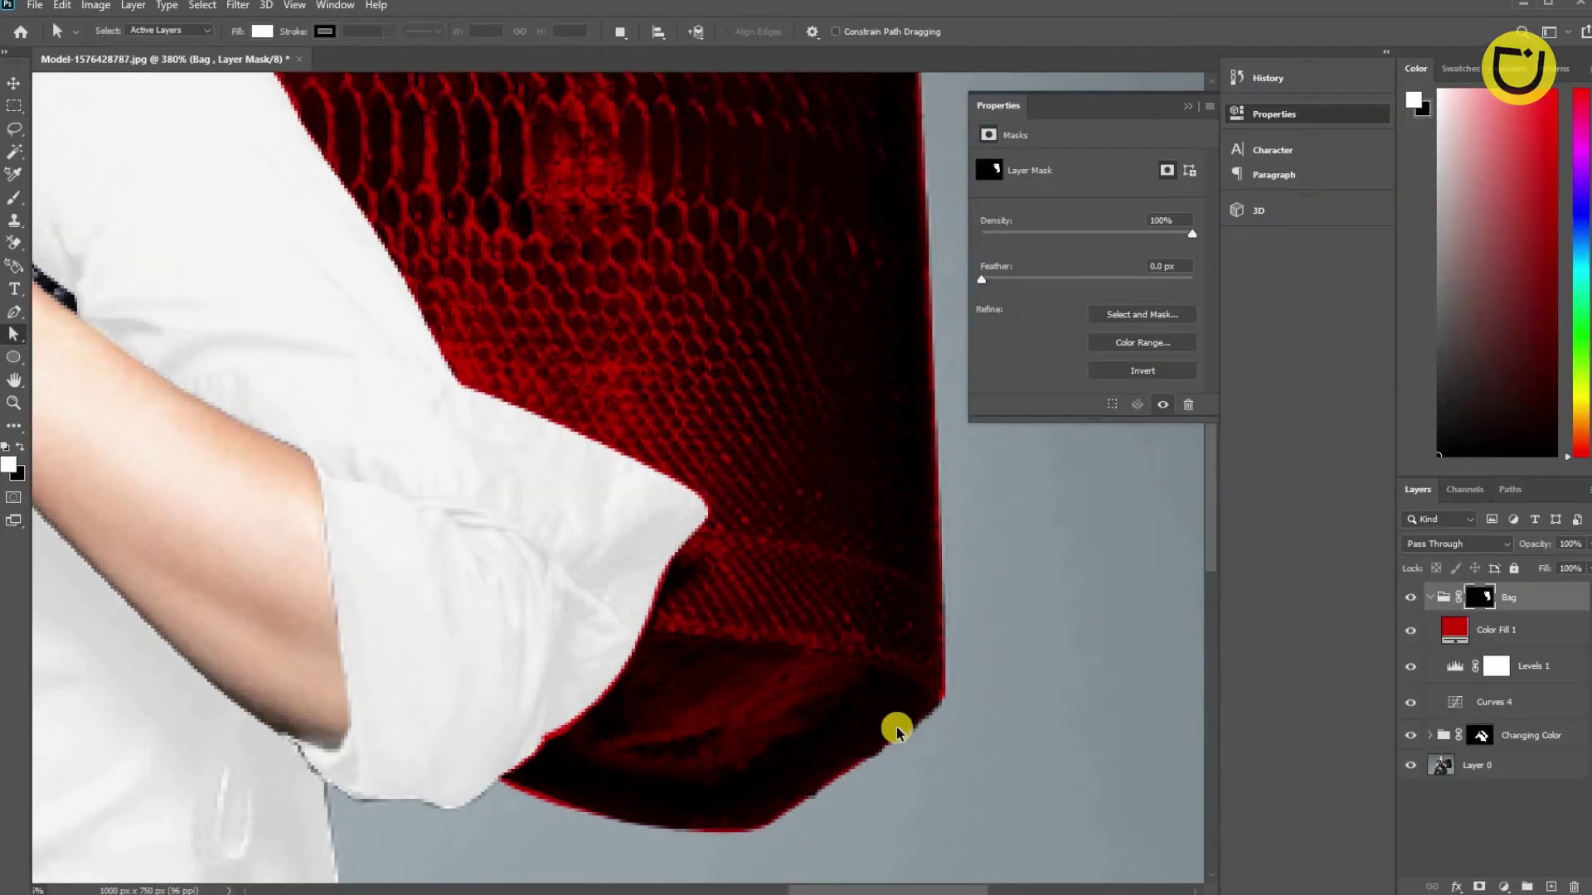
scroll(897, 732, down, 2)
scroll(897, 731, down, 3)
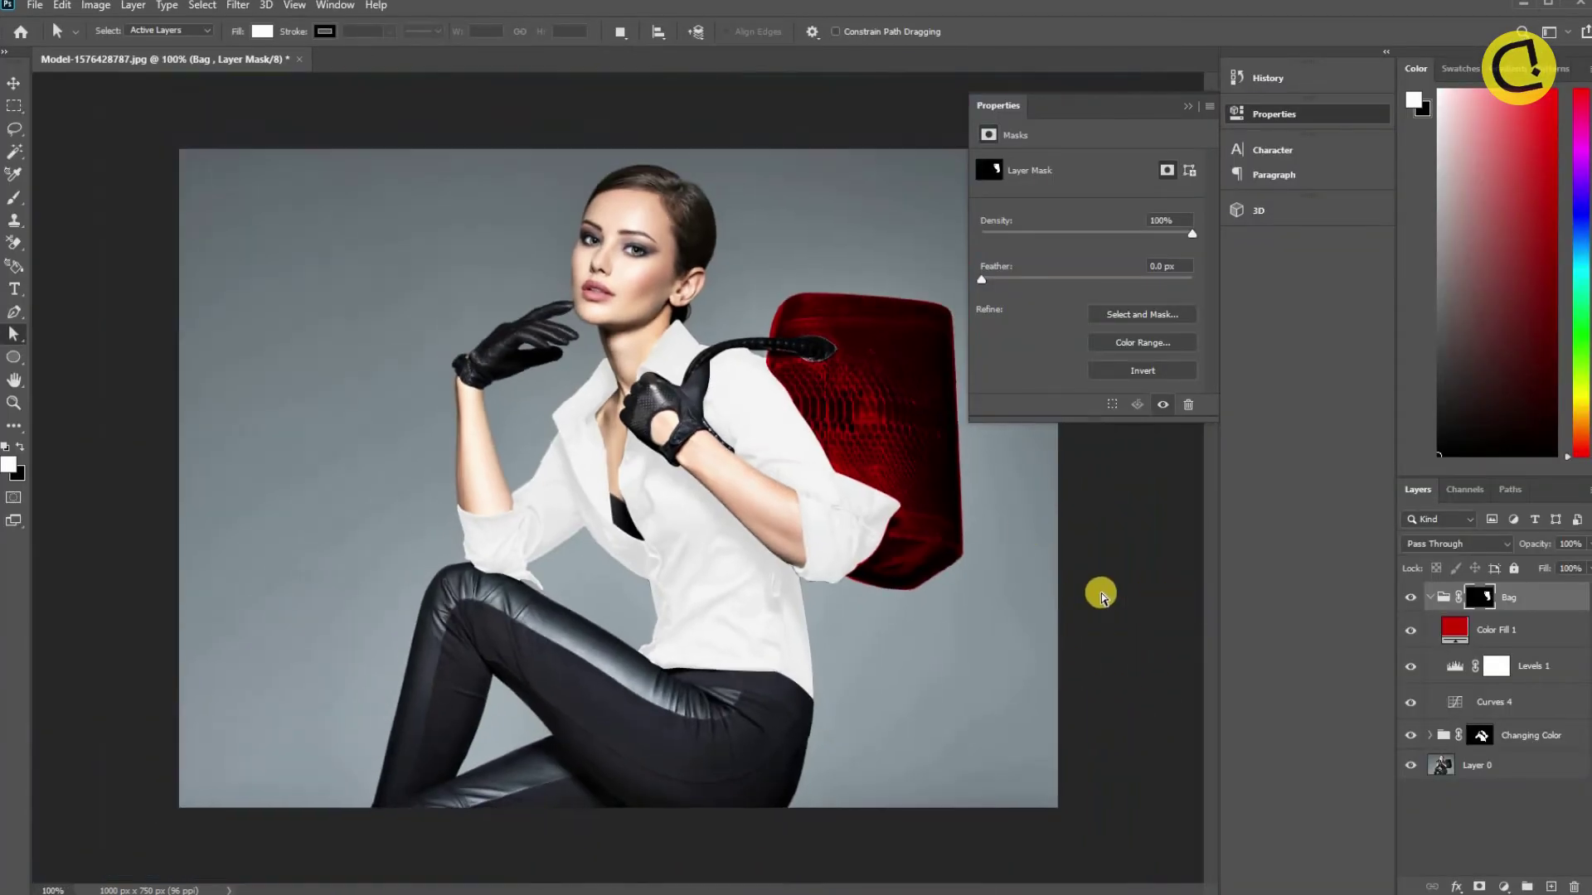
key(Tab)
scroll(1013, 579, up, 1)
scroll(1012, 558, up, 3)
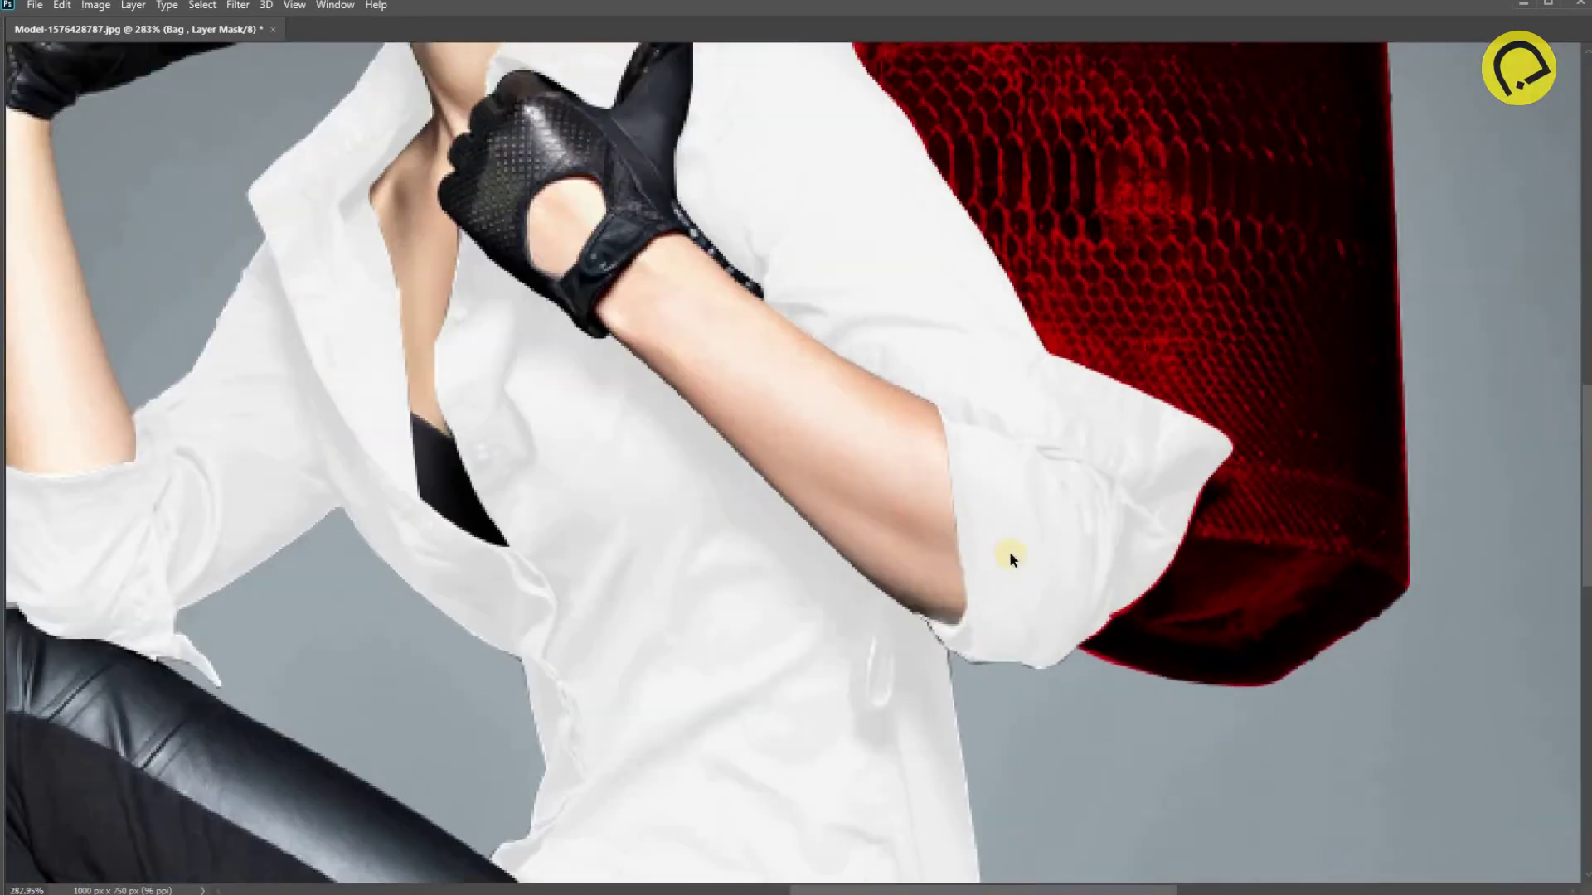
scroll(1020, 604, up, 1)
scroll(991, 545, up, 1)
key(Tab)
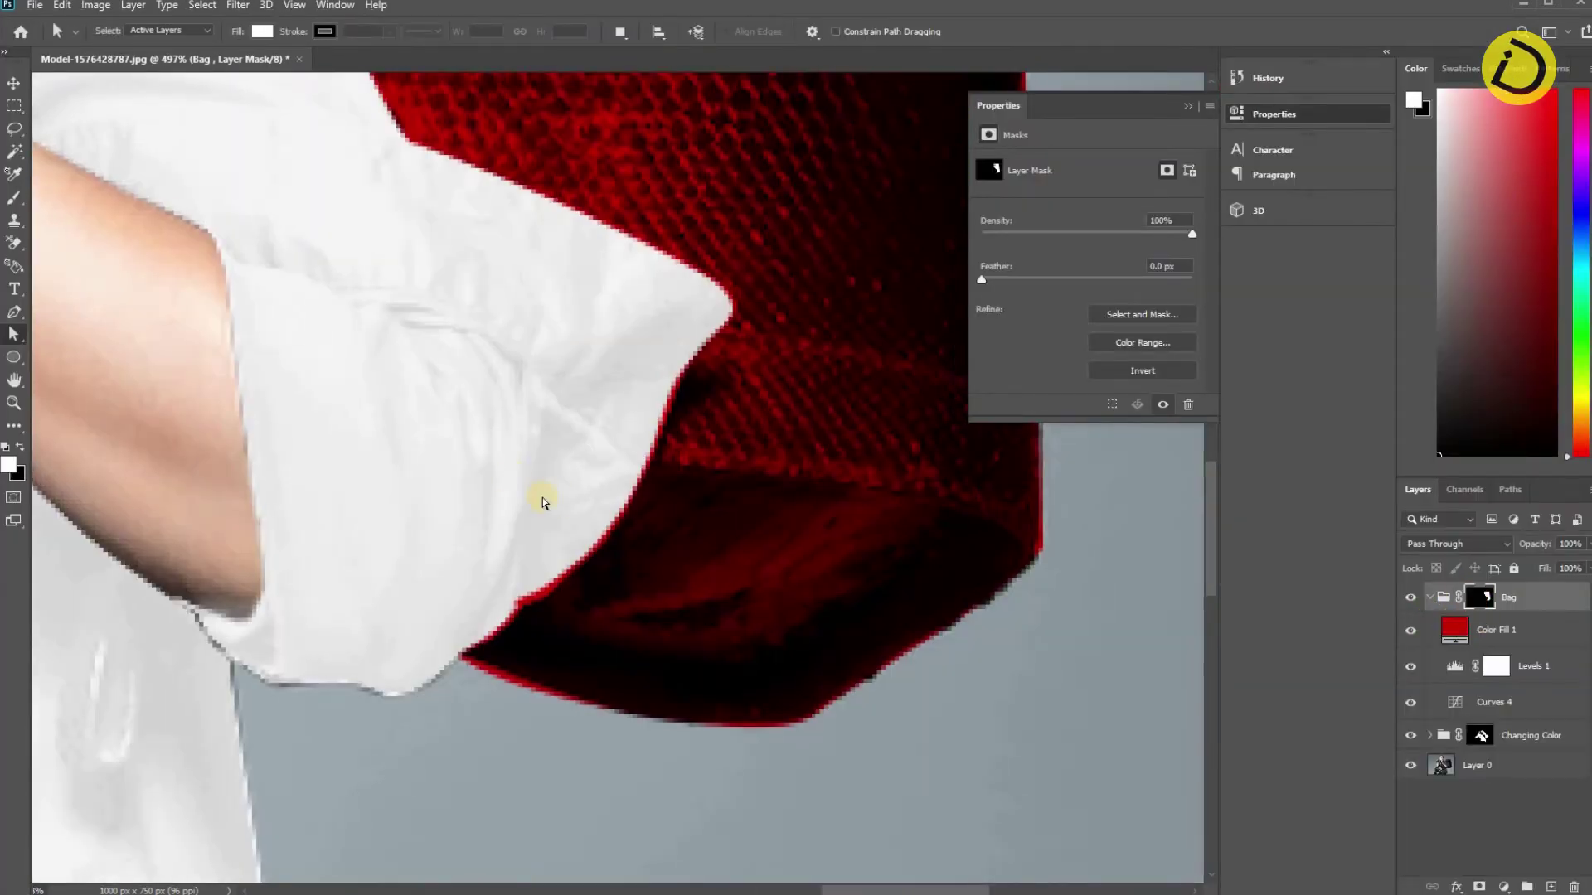
Paint black on the Bag mask along the sleeve edge so the red stays off the shirt.
key(b)
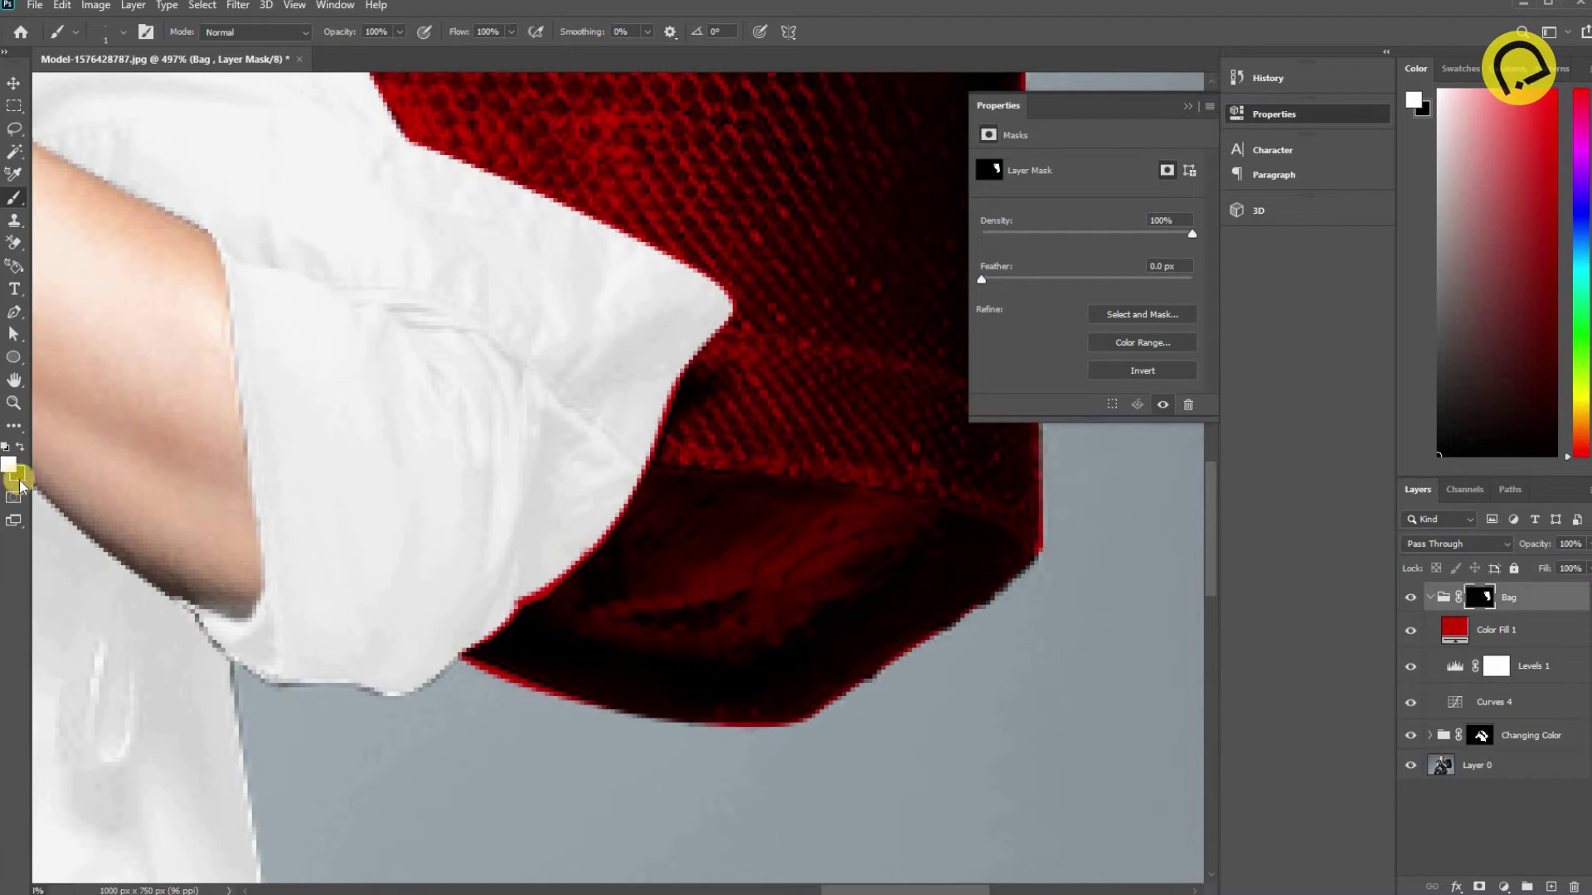
key(x)
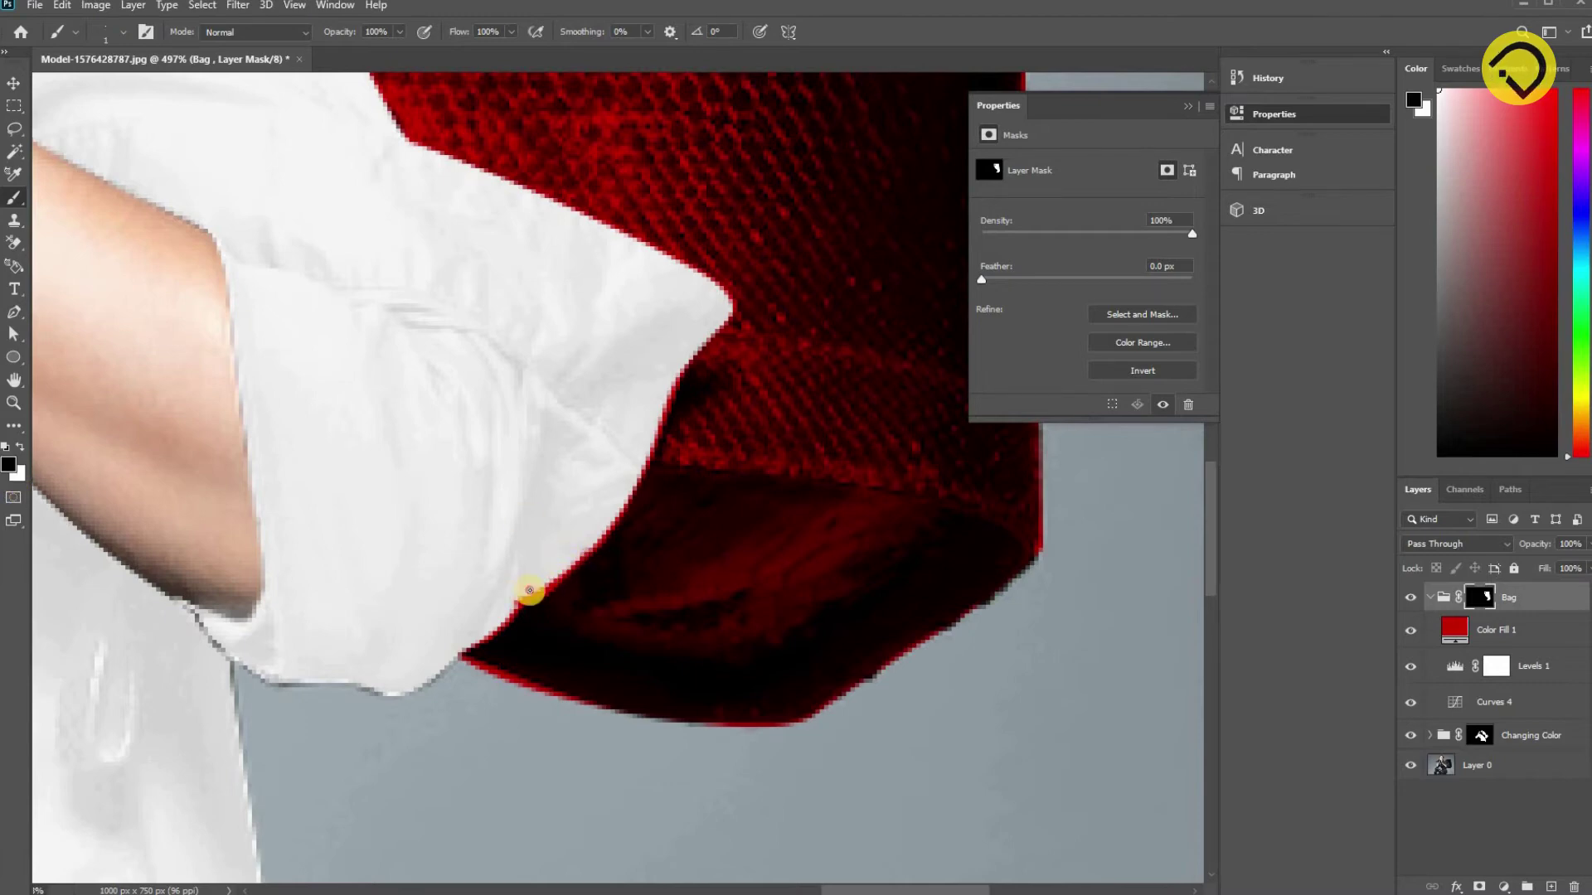
mouse_move(553, 585)
mouse_down()
mouse_move(479, 639)
mouse_move(611, 508)
mouse_up()
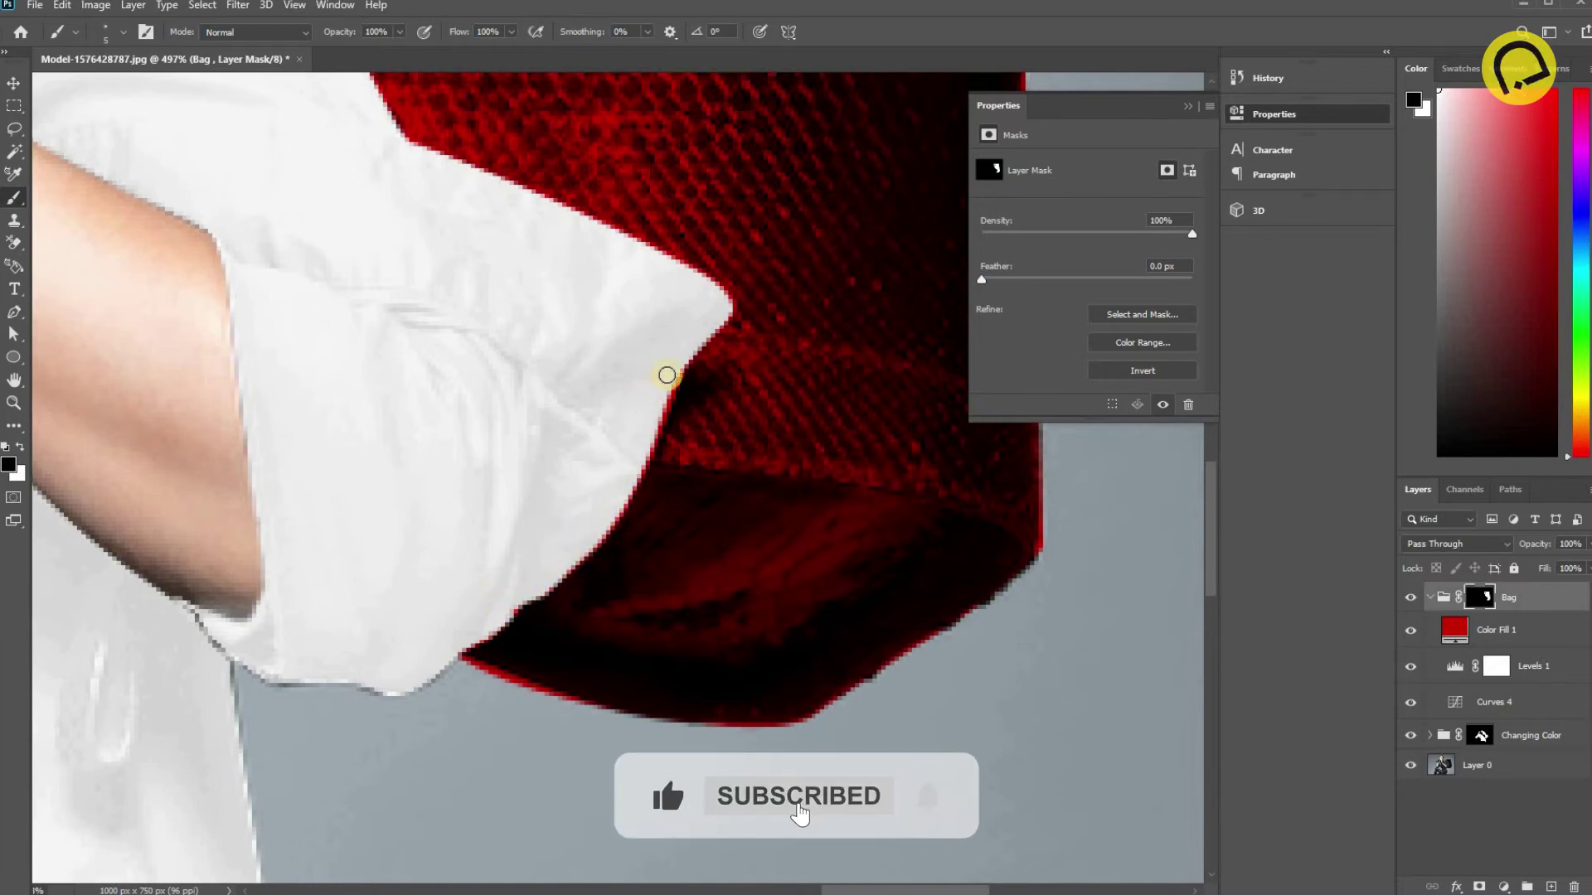
drag(667, 375, 622, 454)
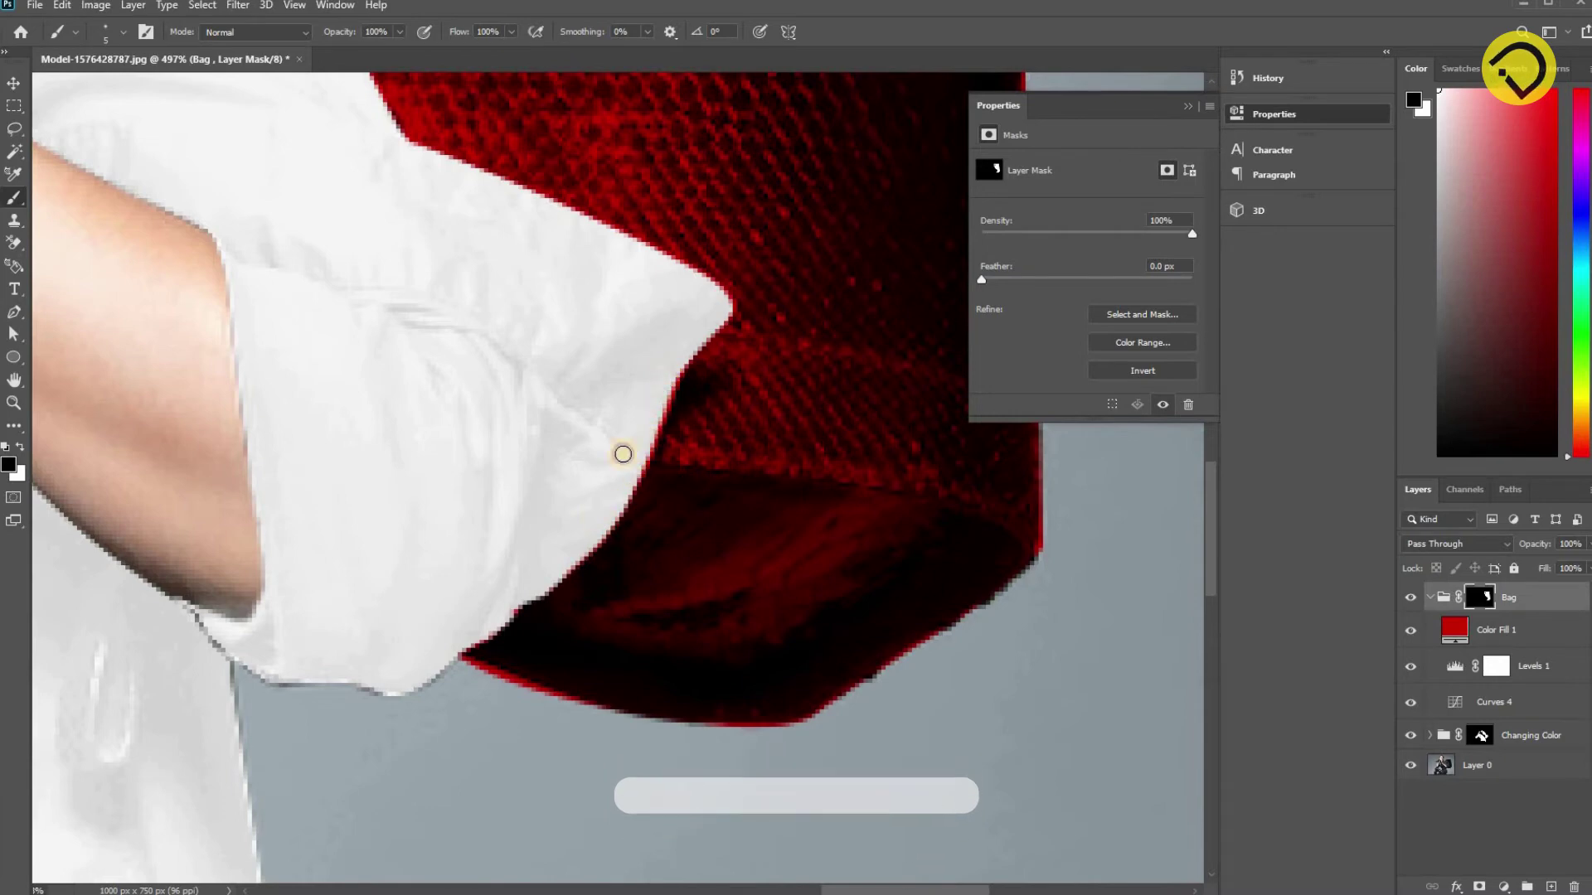
mouse_move(668, 366)
mouse_down()
mouse_move(633, 490)
mouse_move(539, 519)
mouse_move(583, 551)
mouse_move(525, 597)
mouse_up()
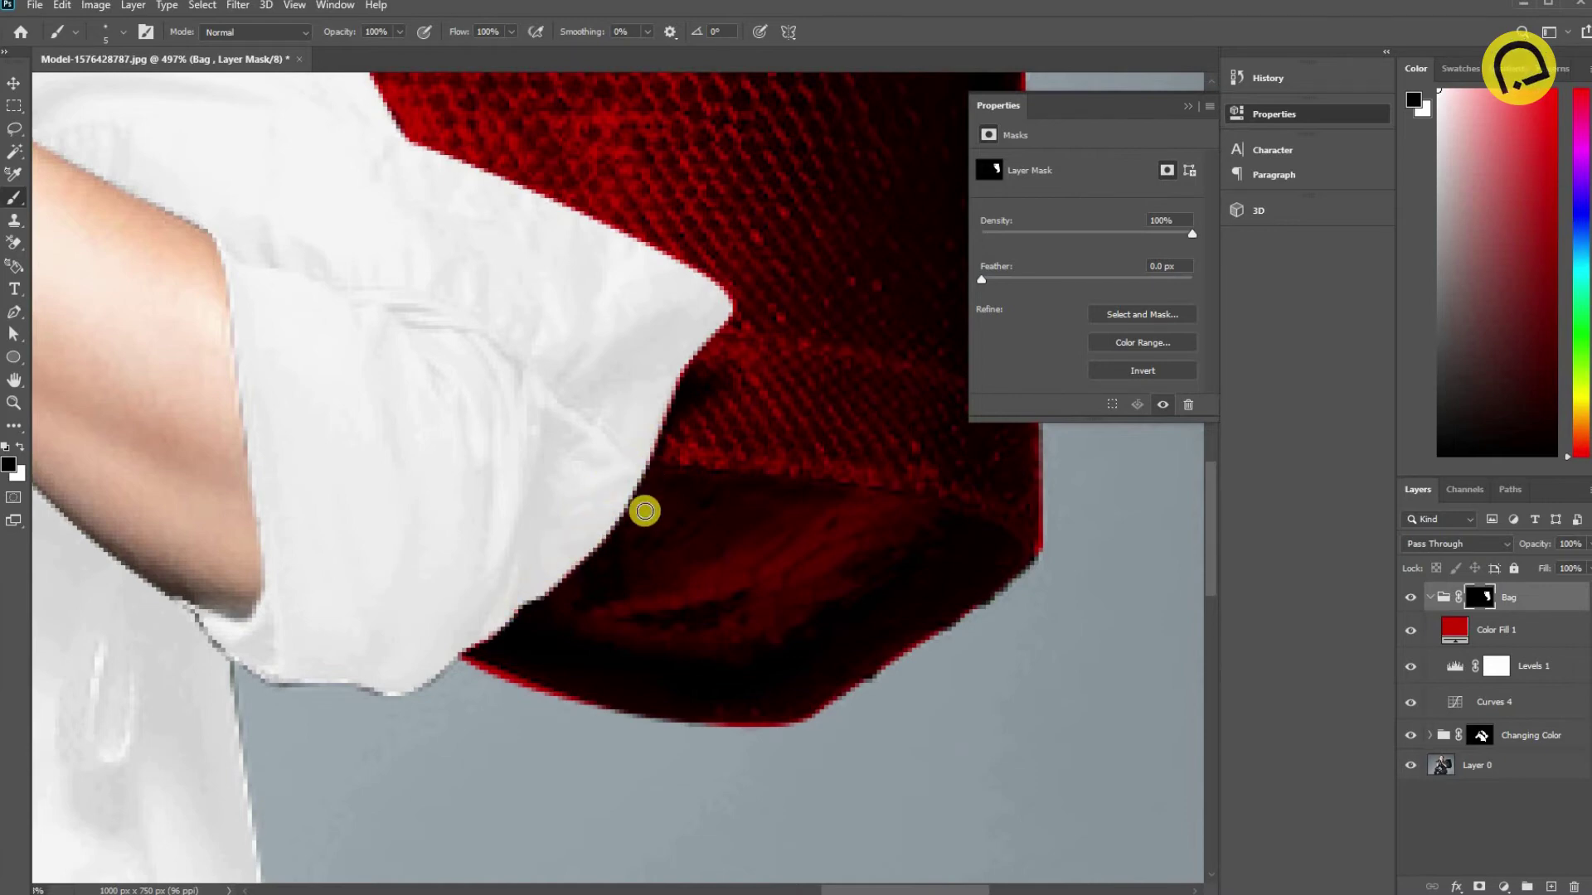
scroll(663, 511, up, 4)
mouse_move(662, 564)
mouse_down()
mouse_move(658, 586)
mouse_move(677, 532)
mouse_up()
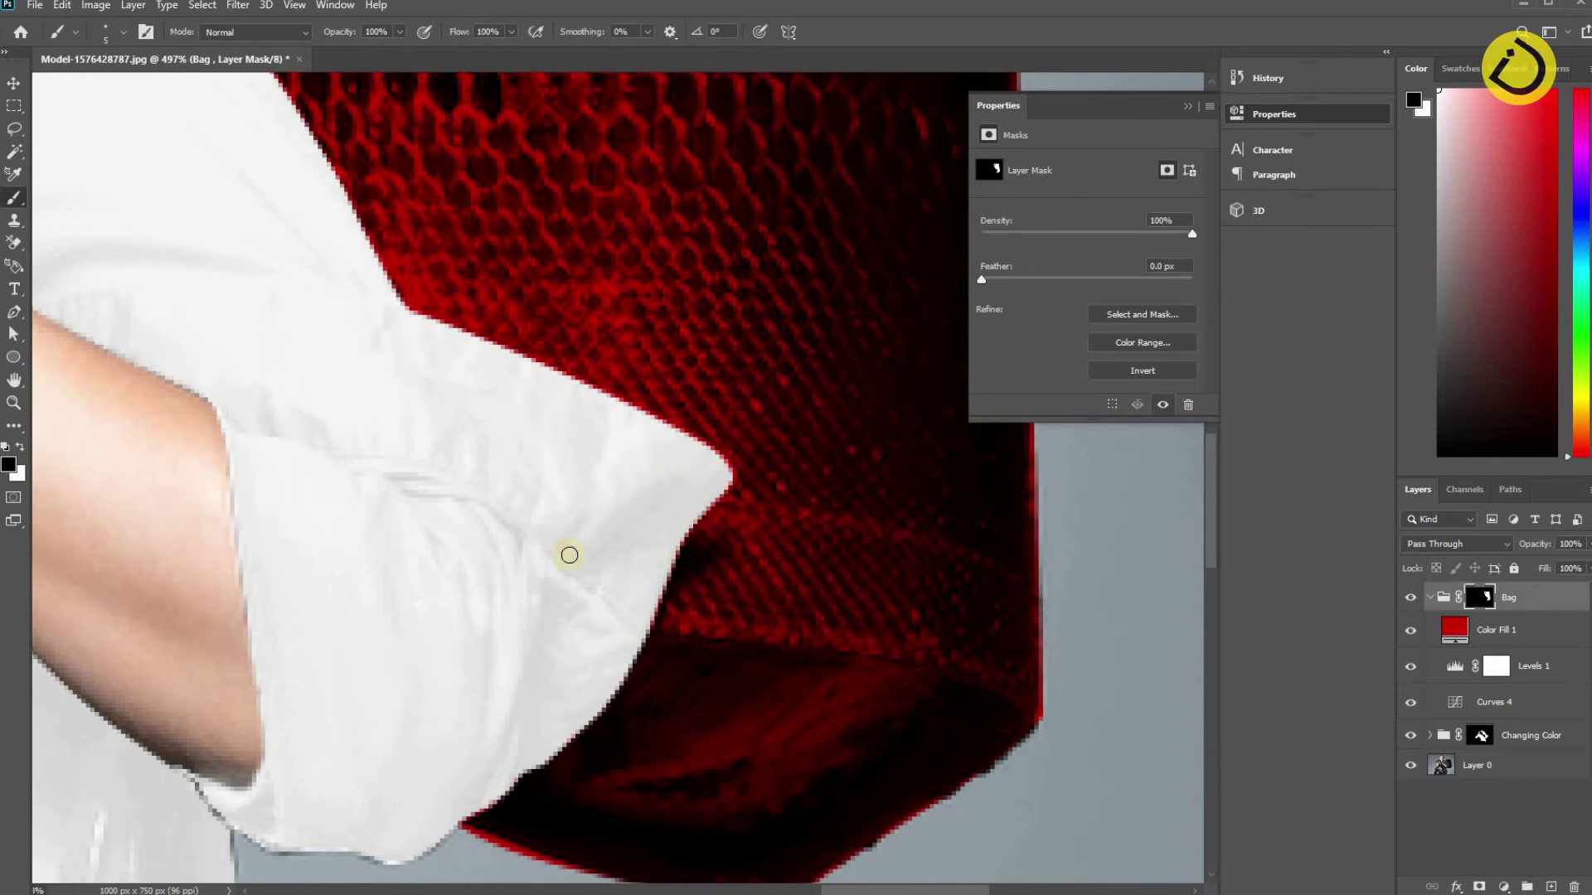
scroll(472, 484, up, 4)
mouse_move(540, 508)
mouse_down()
mouse_move(780, 635)
mouse_move(730, 696)
mouse_up()
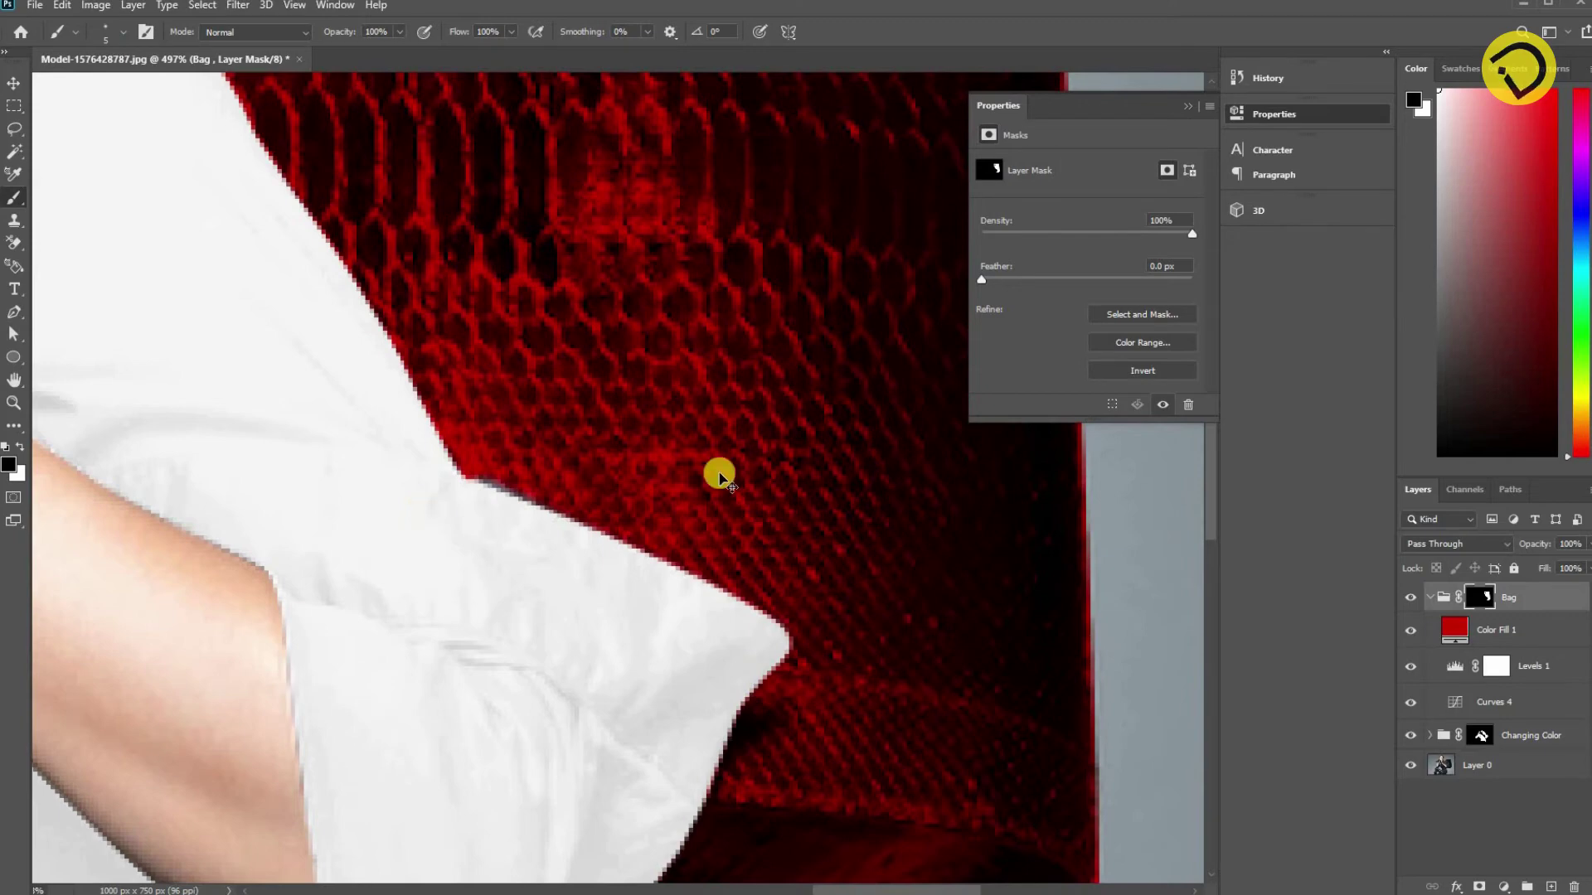
key(ctrl+0)
key(v)
drag(1502, 664, 1470, 599)
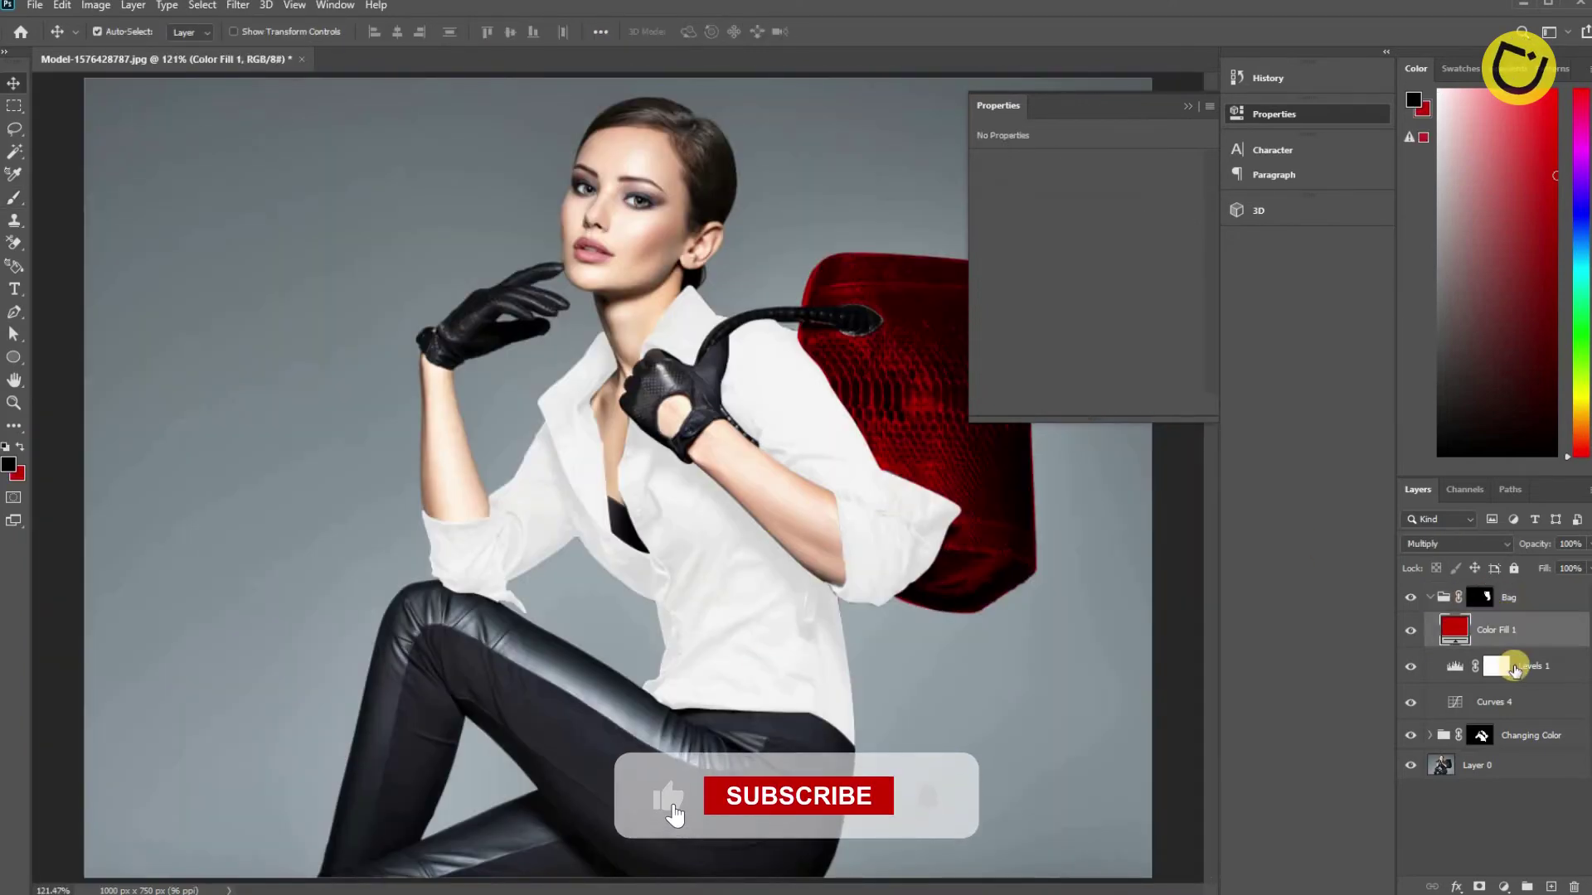
Set Levels 1 input to 0, 1.00 and 191, with output white at 254.
click(1458, 666)
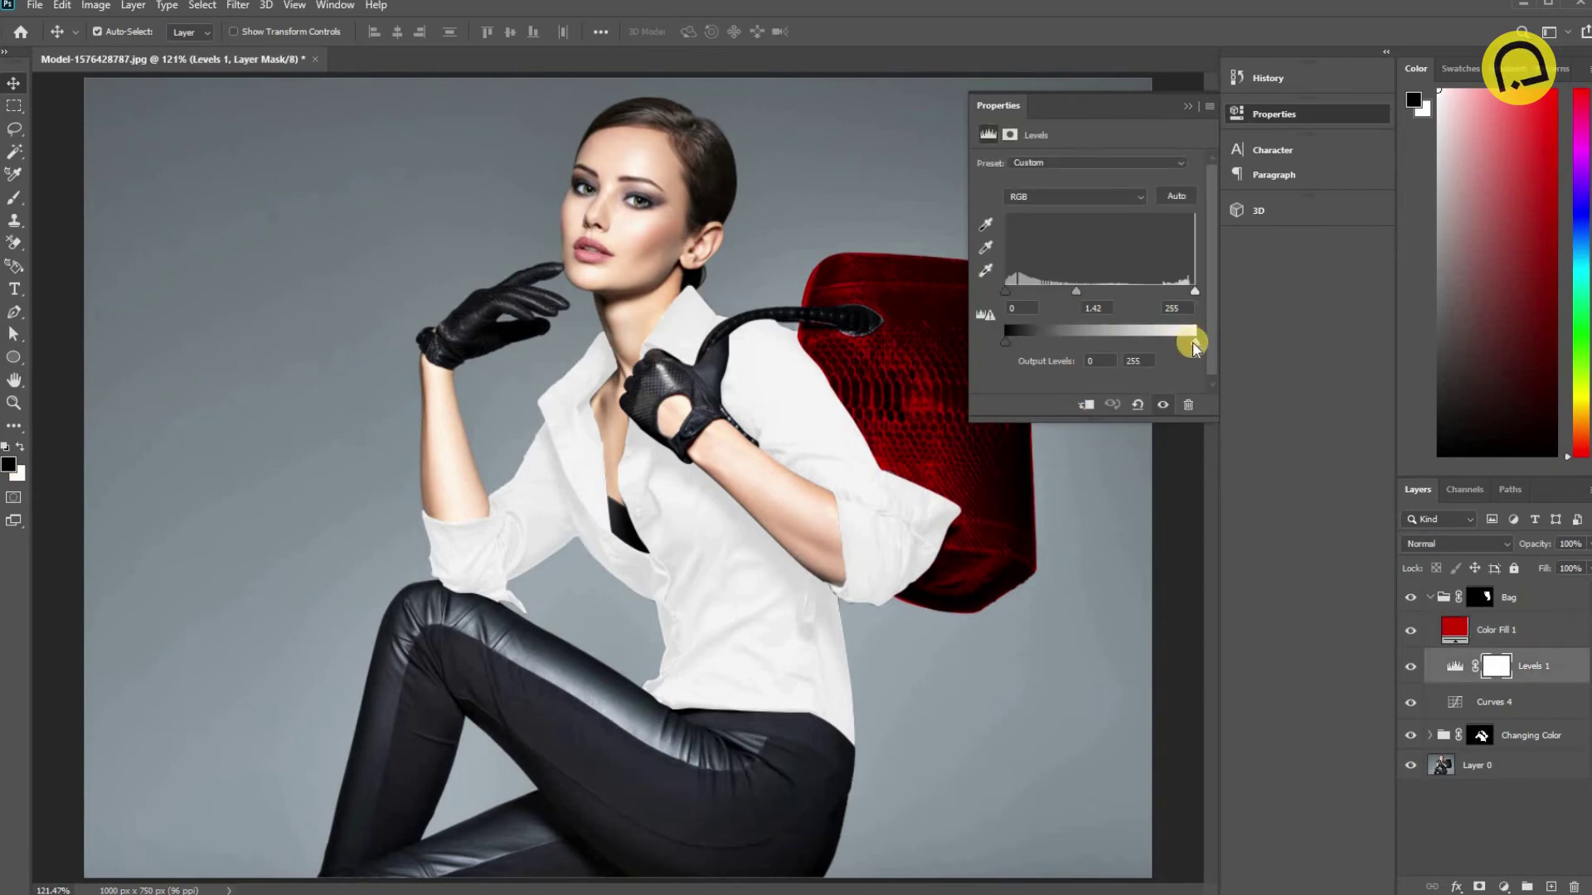
mouse_move(1194, 341)
mouse_down()
mouse_move(1180, 293)
mouse_move(1076, 290)
mouse_up()
click(238, 8)
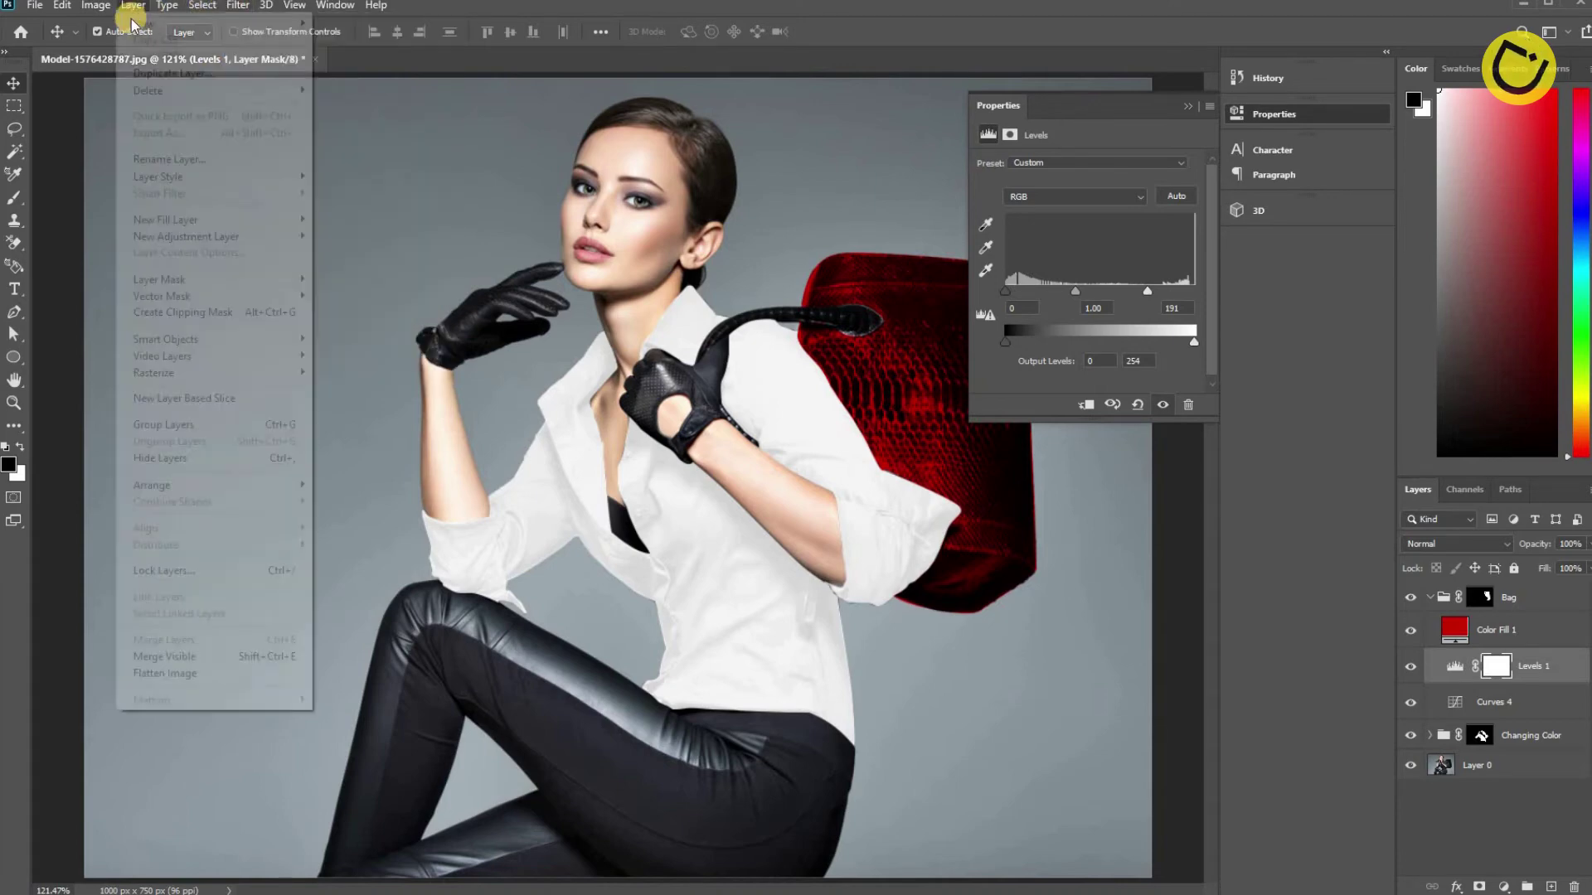
mouse_move(96, 5)
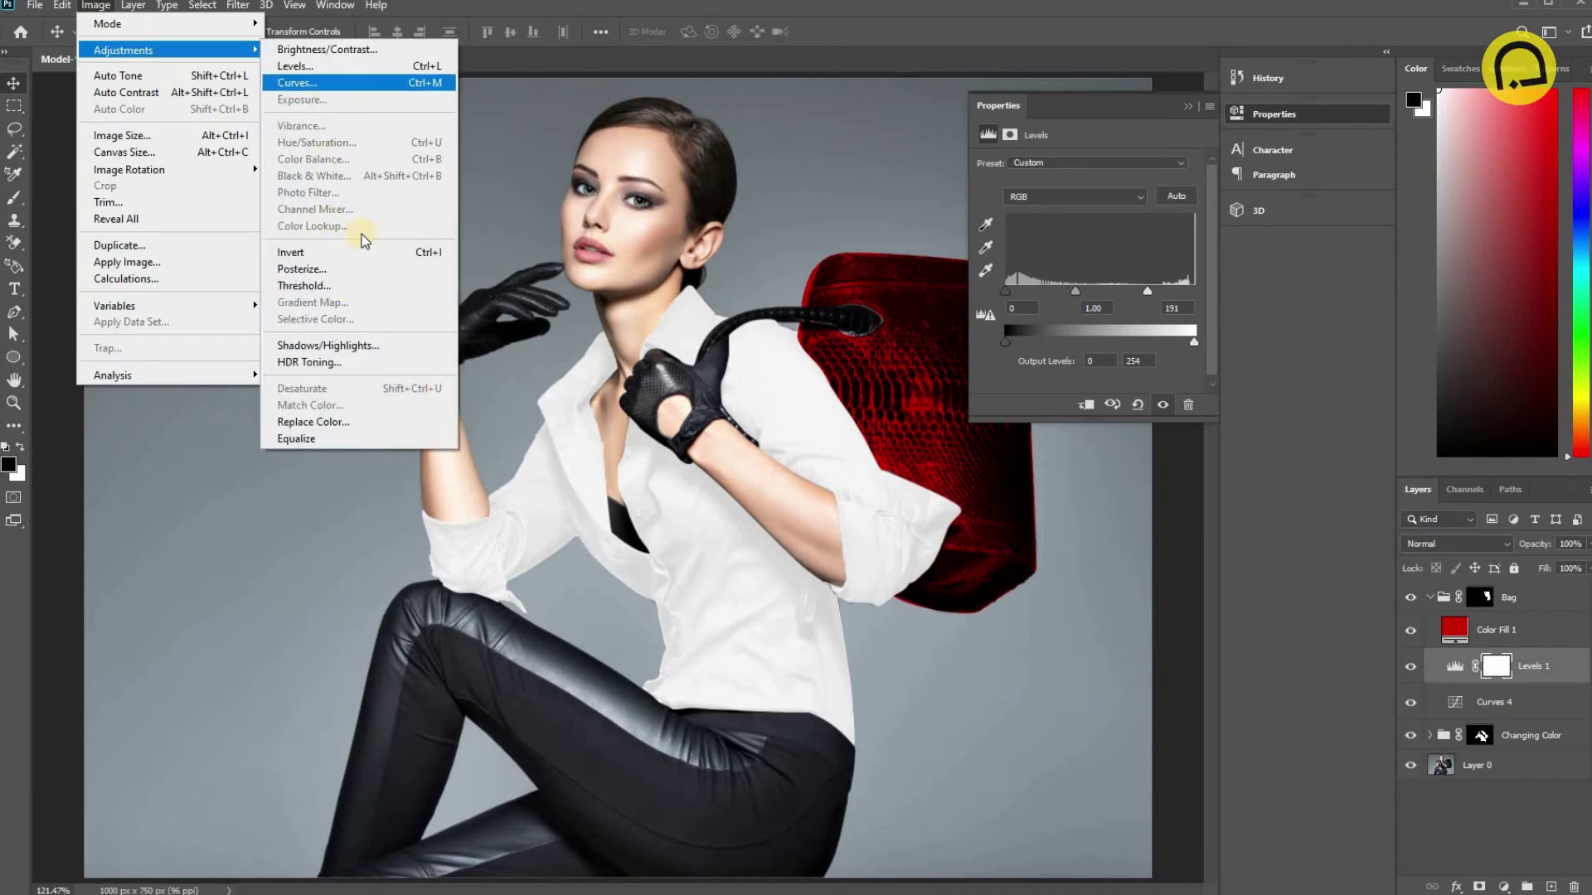
mouse_move(123, 50)
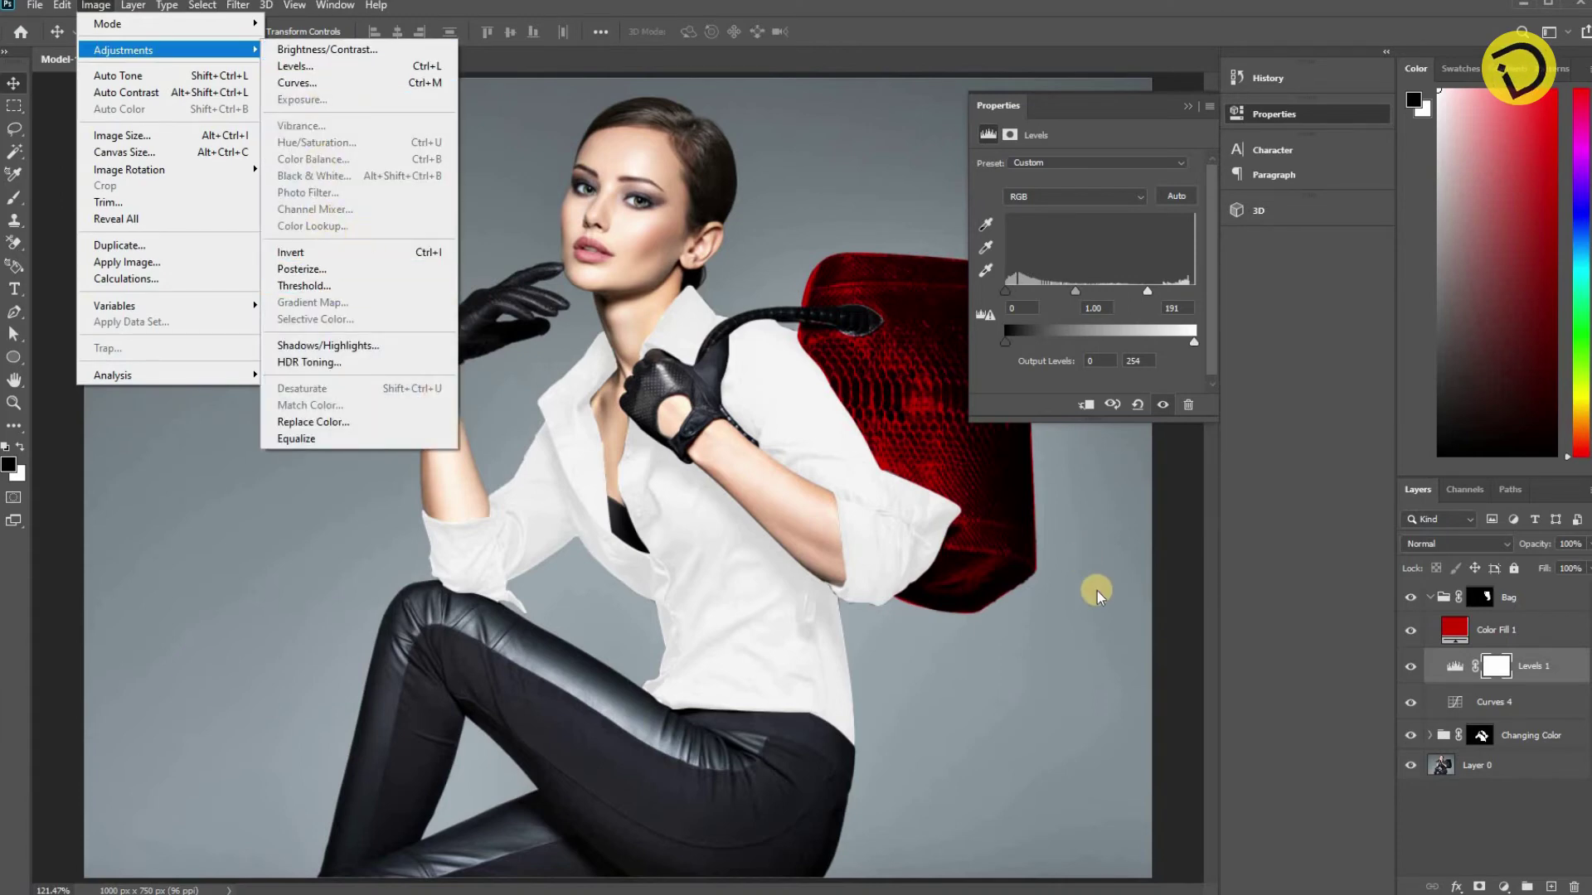
click(1505, 825)
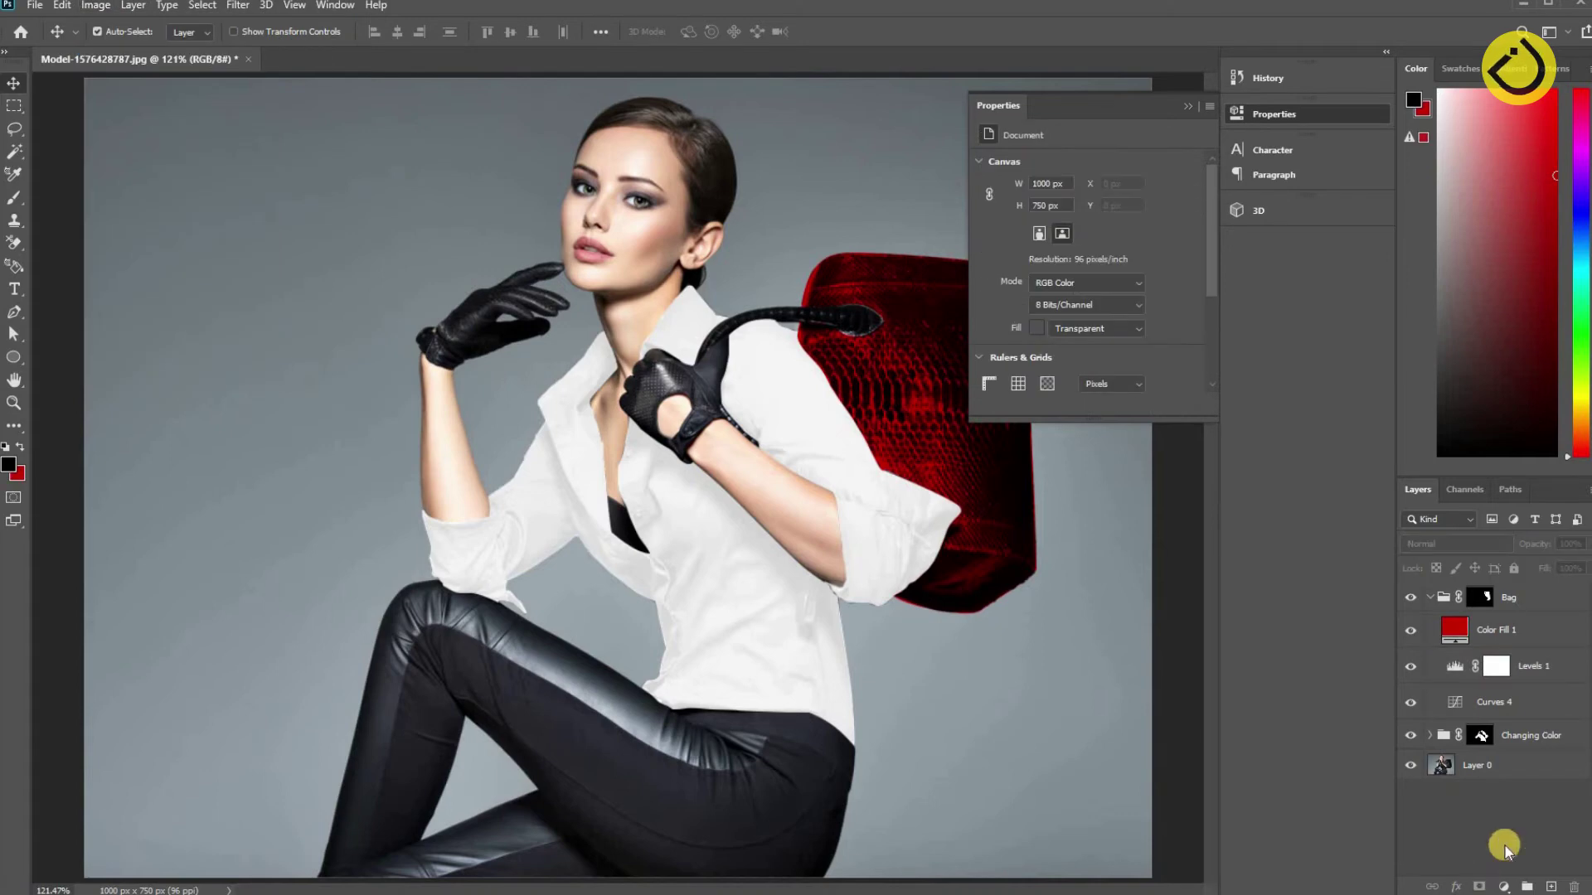
Select the Bag group's mask and bring up the new adjustment layer list.
click(1503, 886)
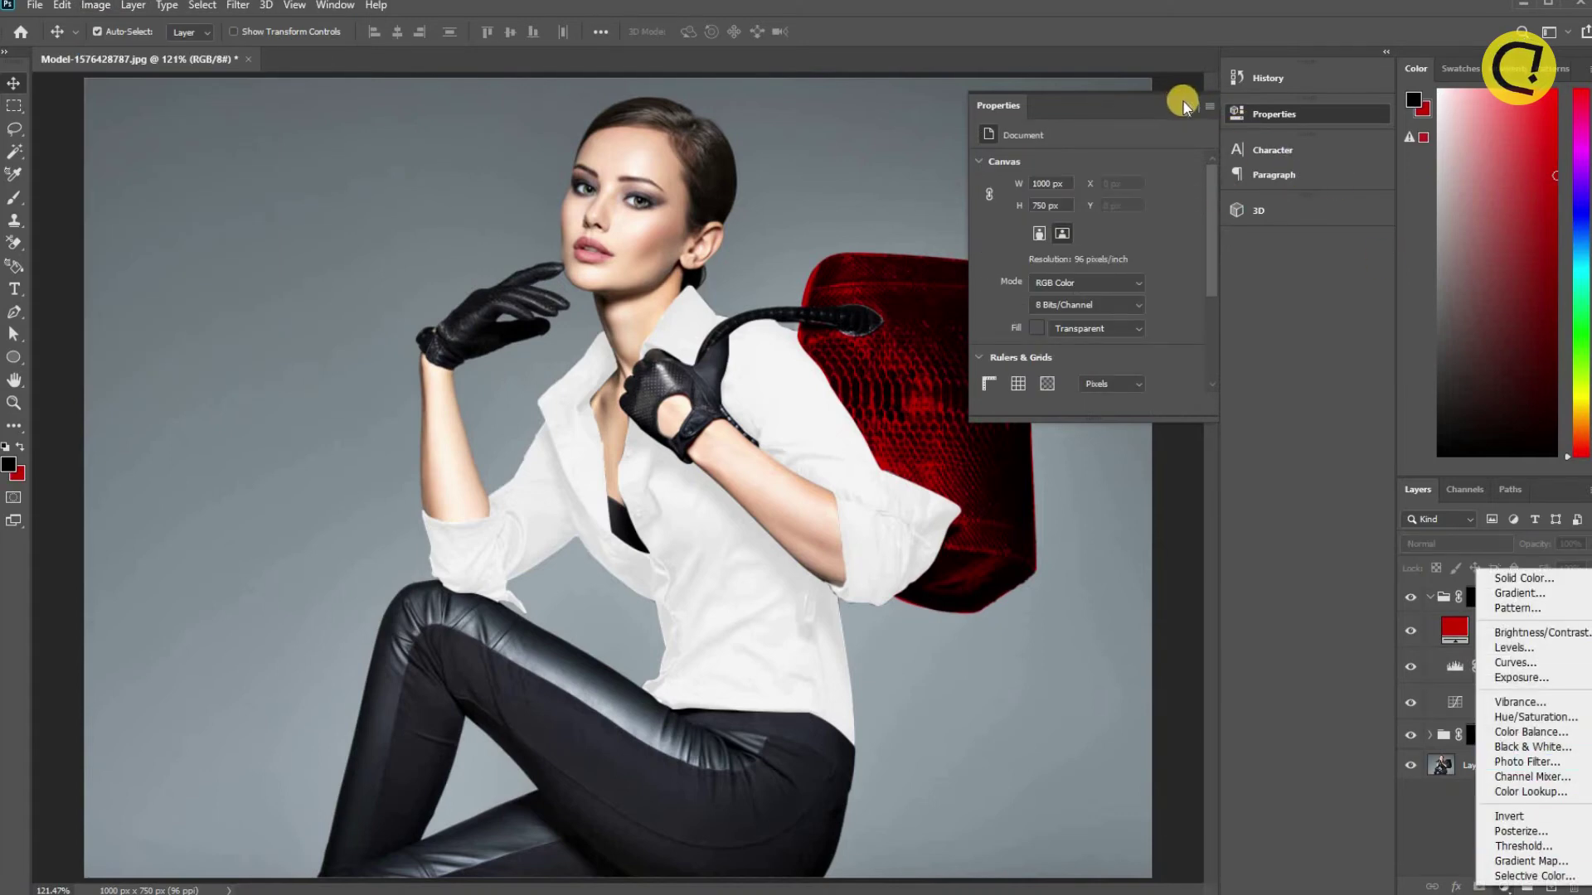
click(1183, 106)
click(1525, 809)
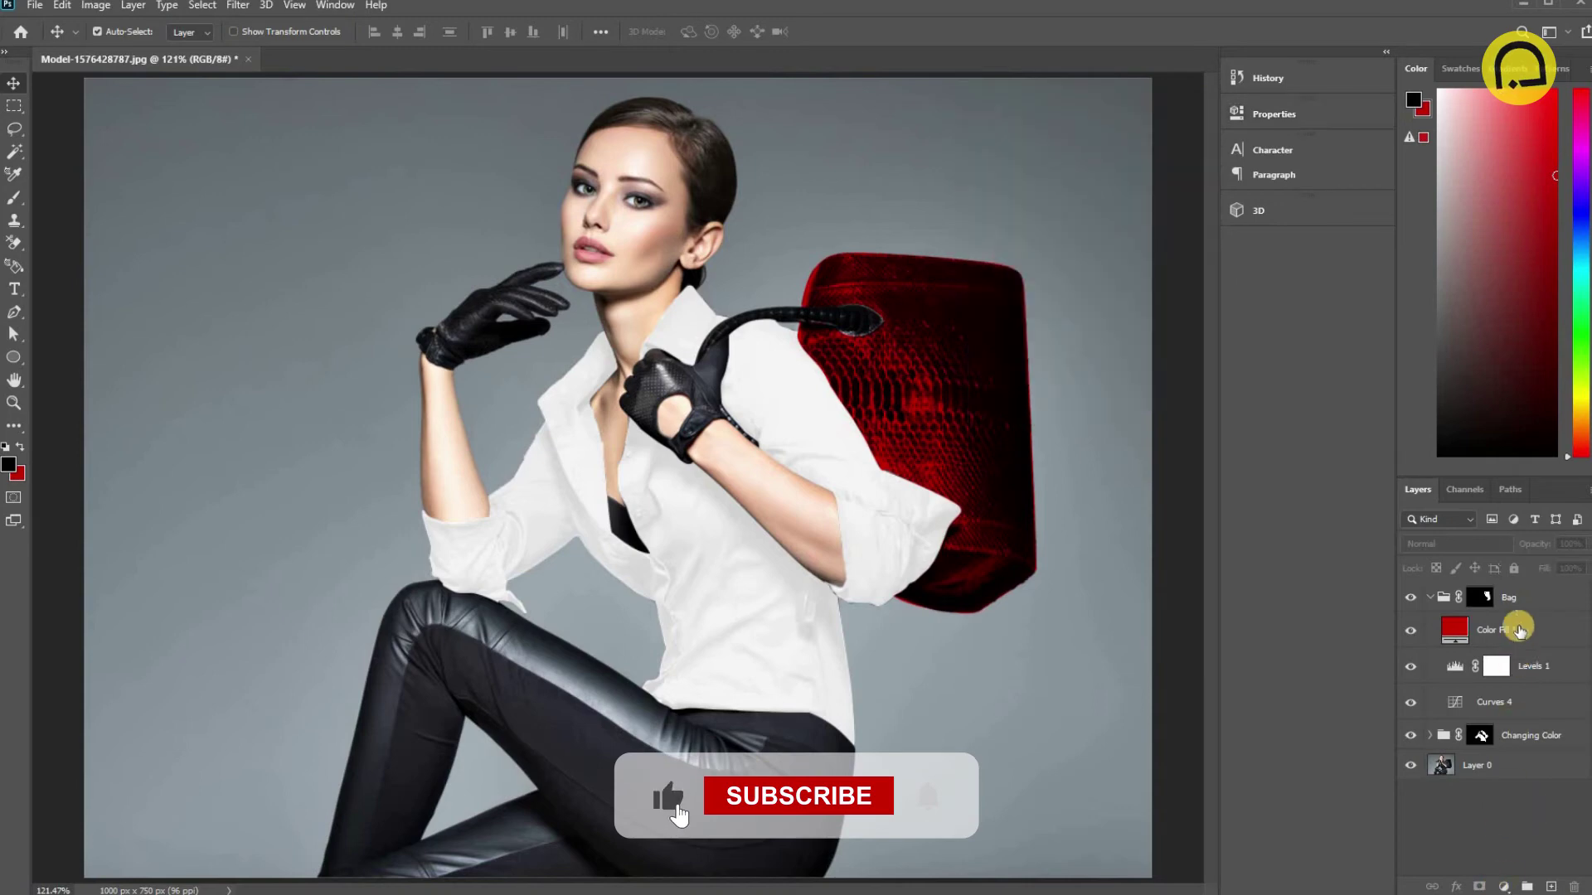
click(1520, 598)
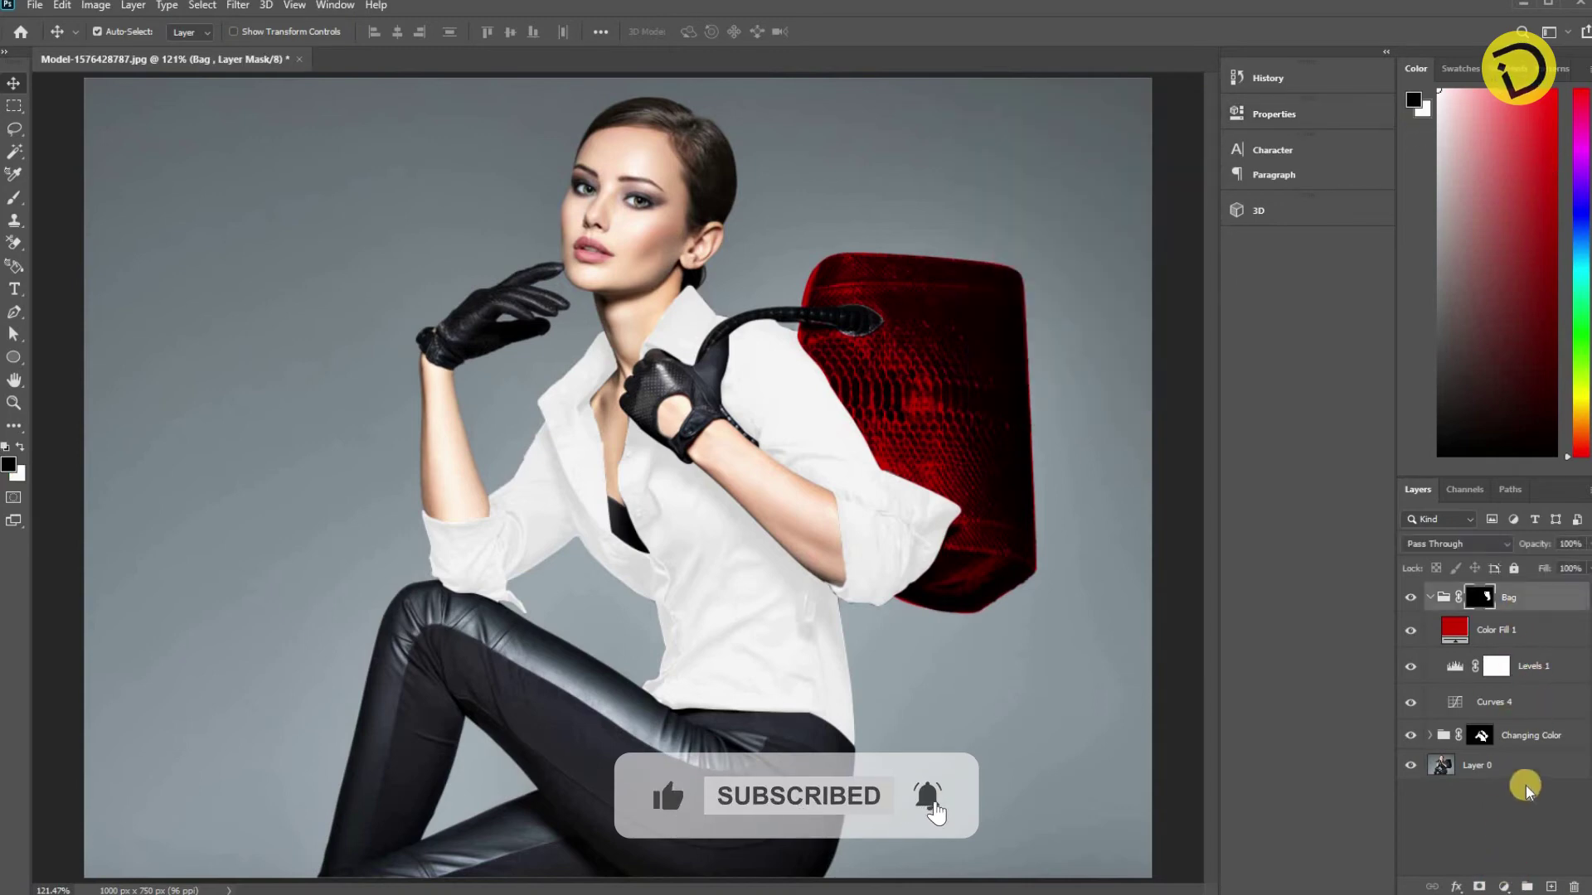
click(1503, 886)
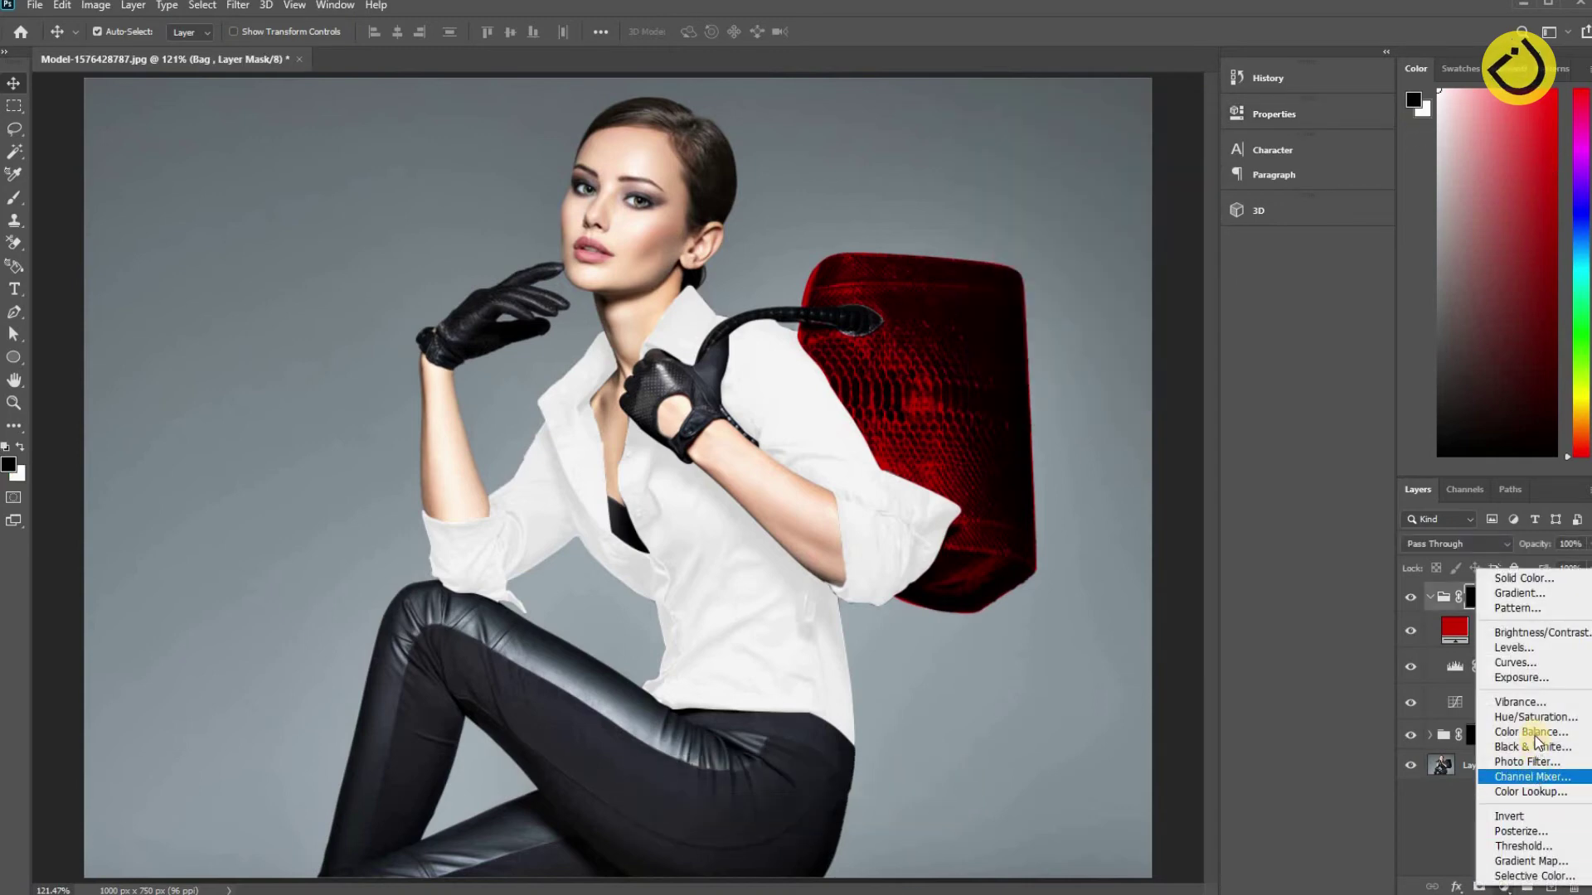
Add Brightness/Contrast 1 with Brightness 13 and Contrast -50, then preview at 100%.
click(1541, 633)
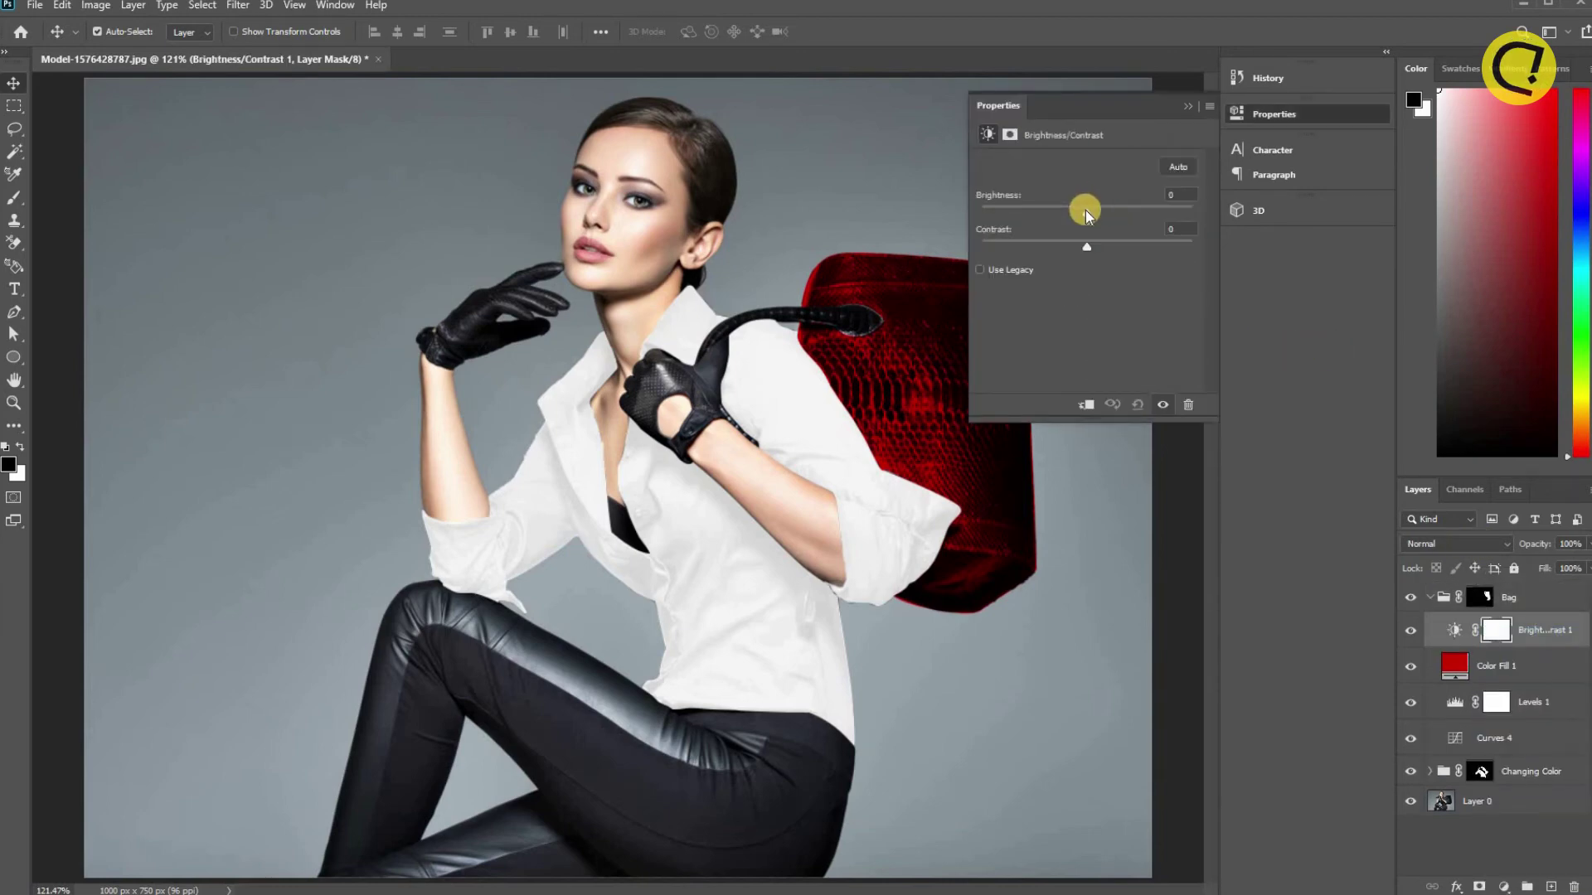
click(1077, 212)
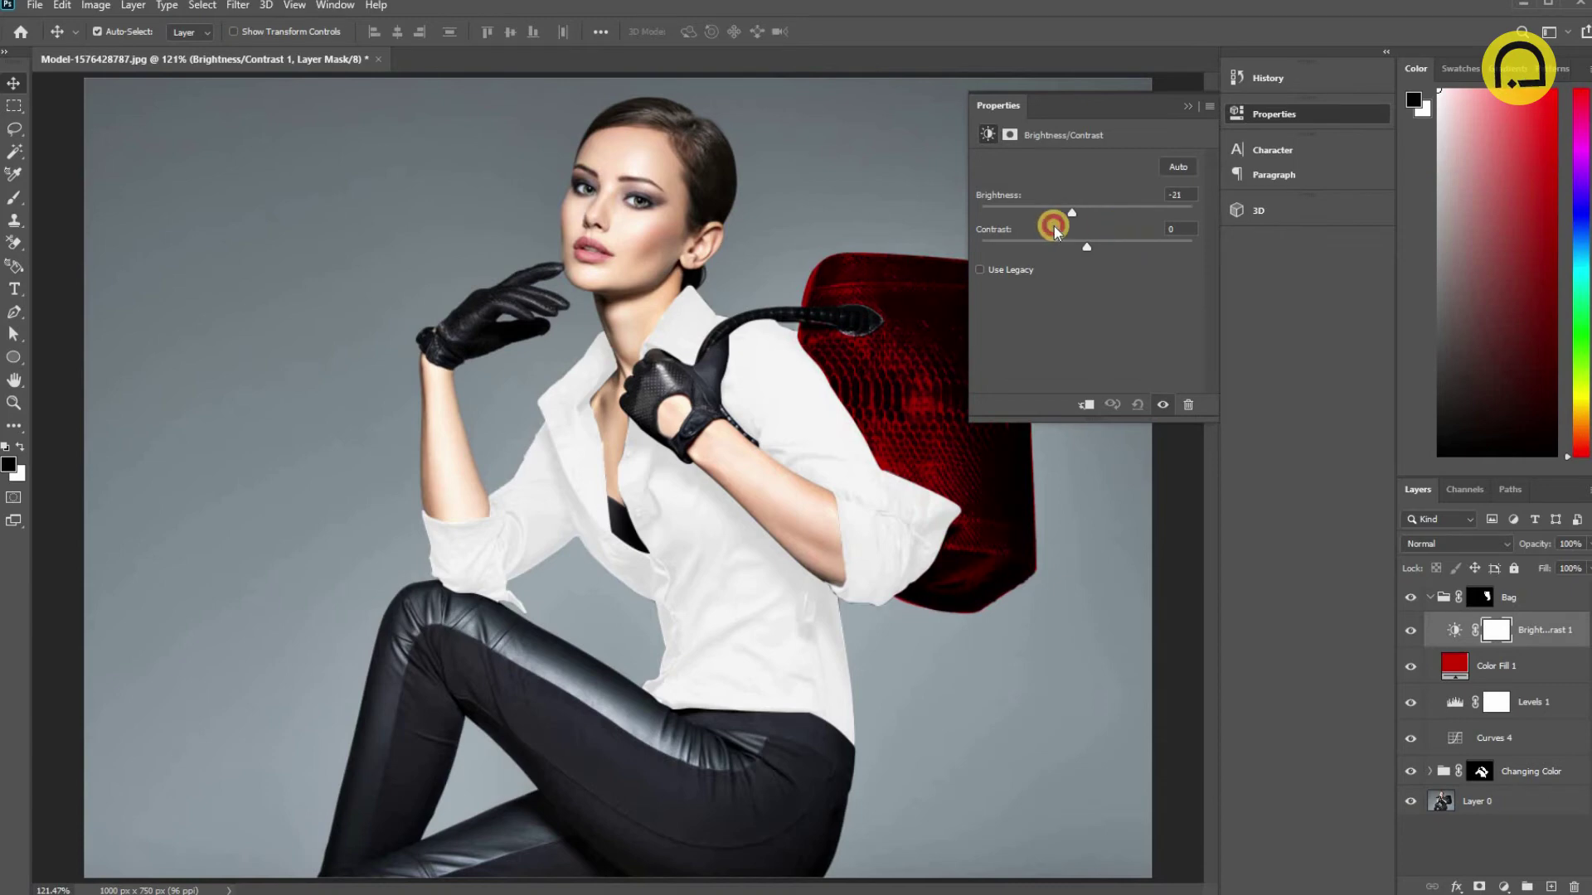
drag(1054, 229, 1046, 247)
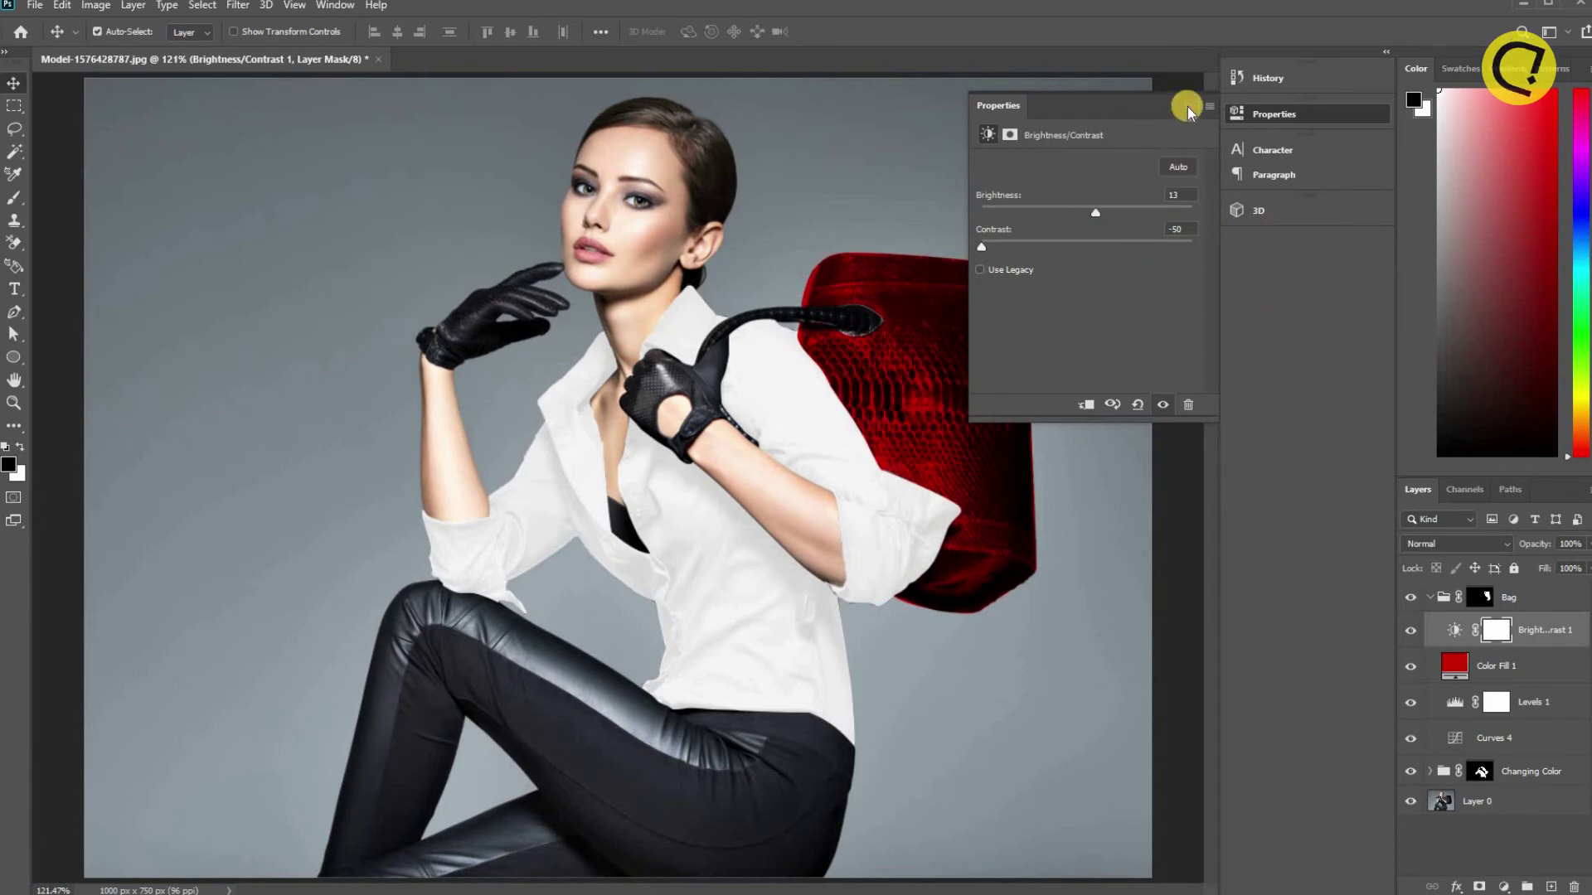
click(1293, 410)
key(Tab)
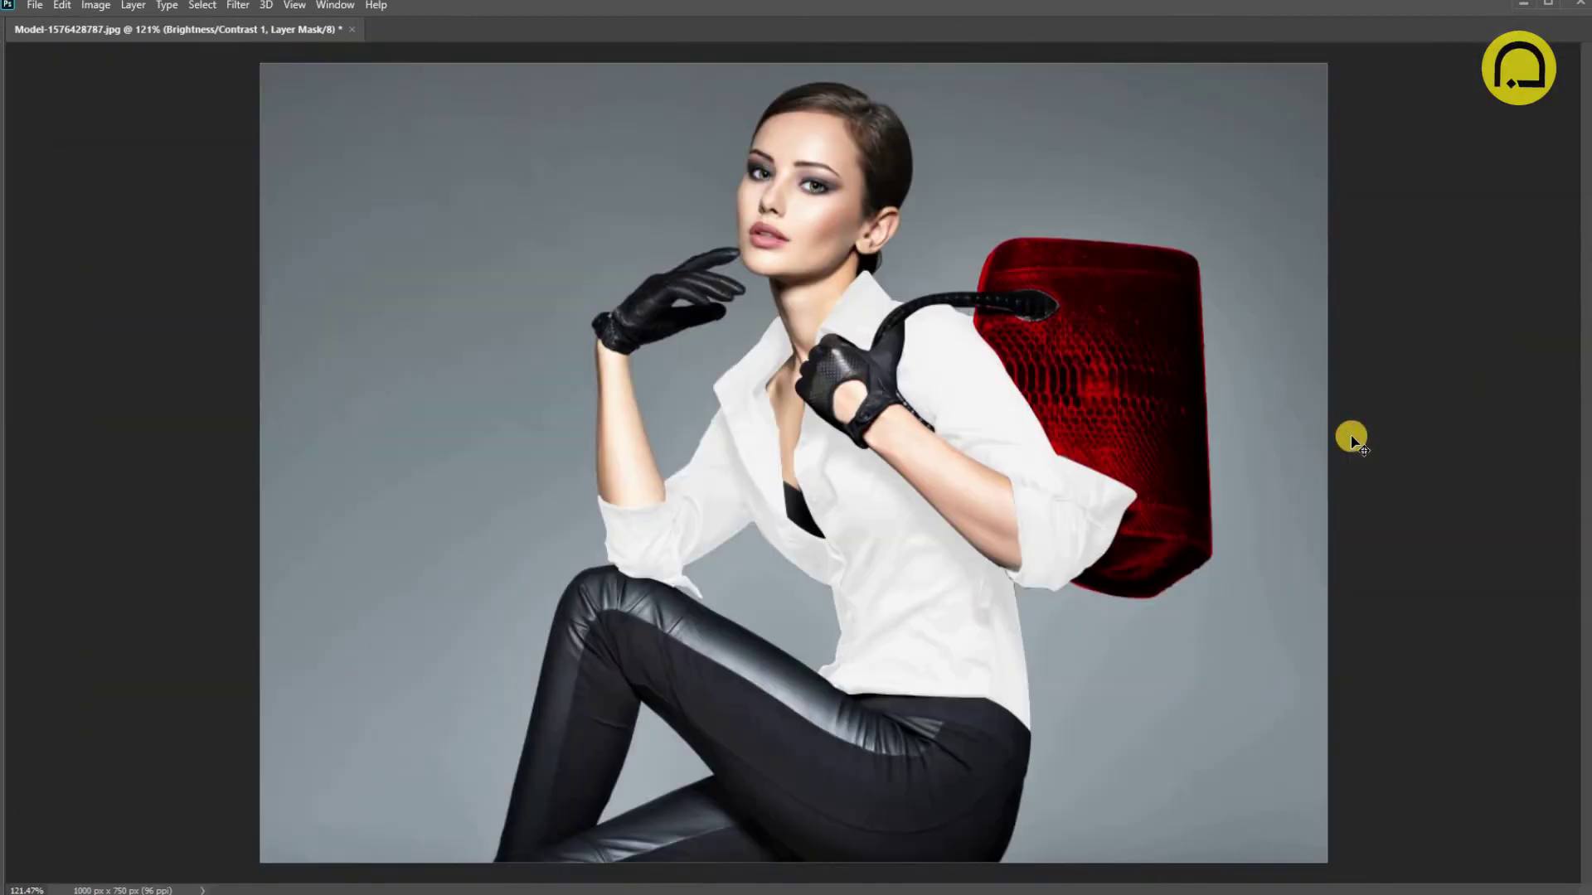
key(ctrl+shift+e)
key(ctrl+1)
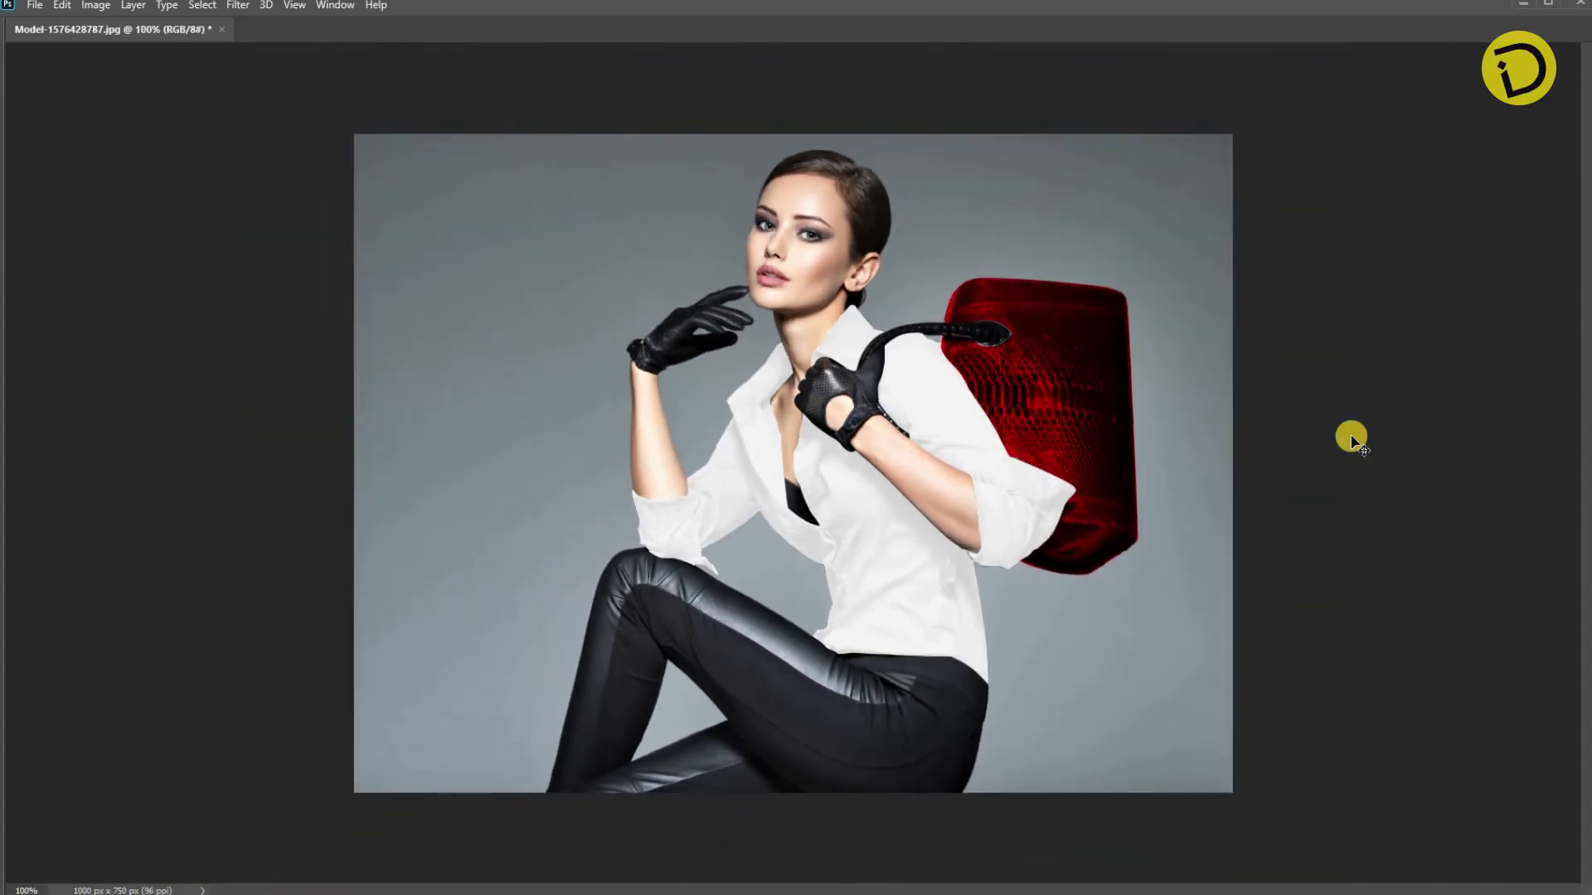
key(Tab)
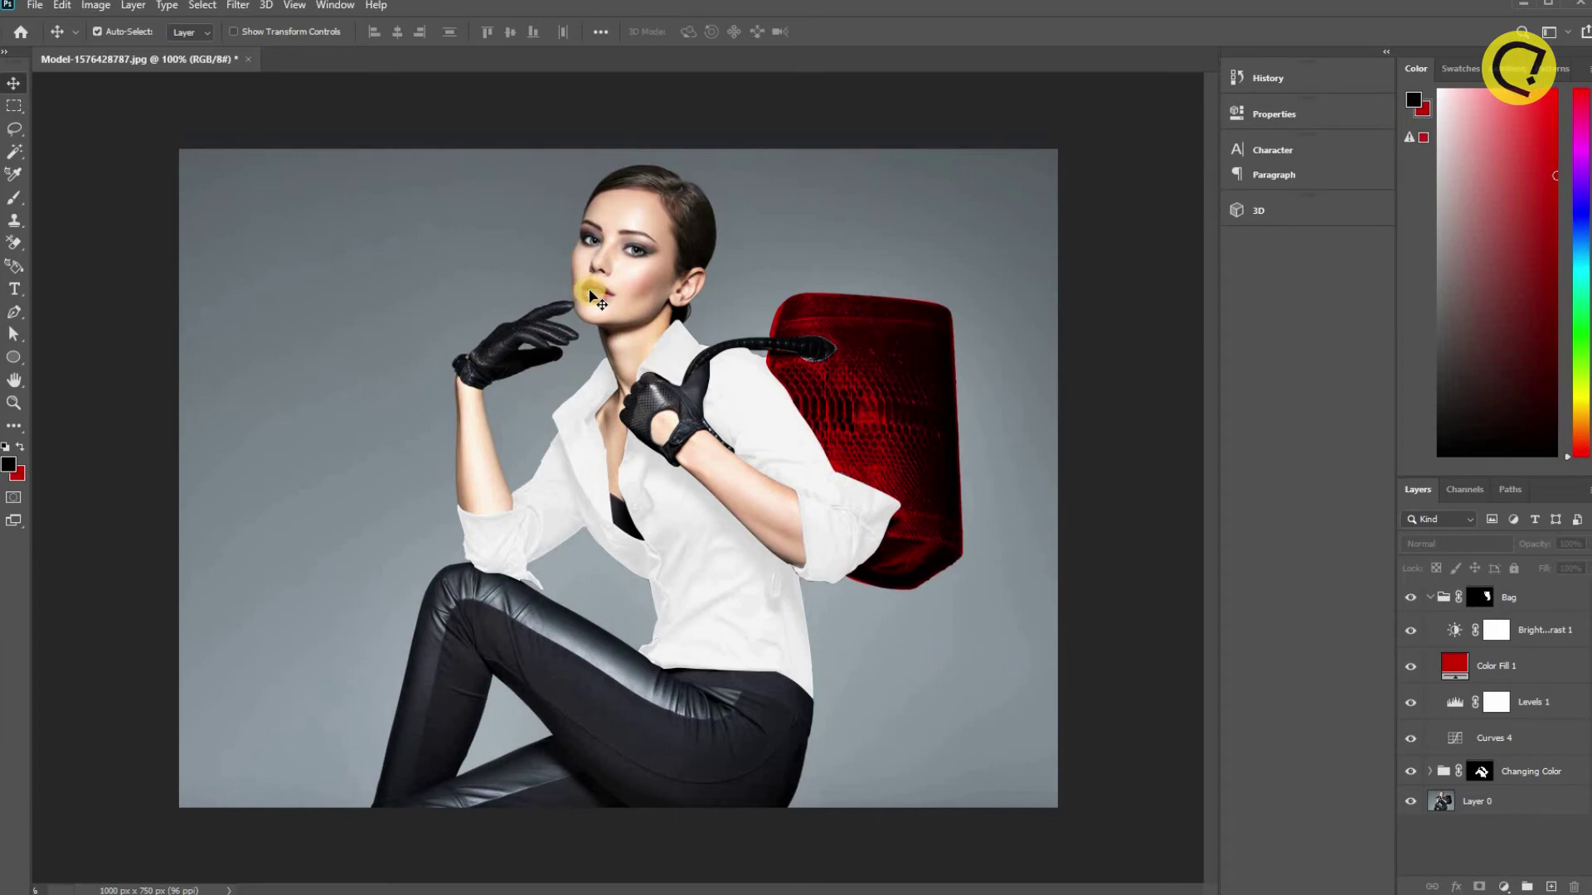
Create a new empty path named Lips in the Paths panel.
scroll(590, 193, up, 4)
scroll(611, 295, up, 3)
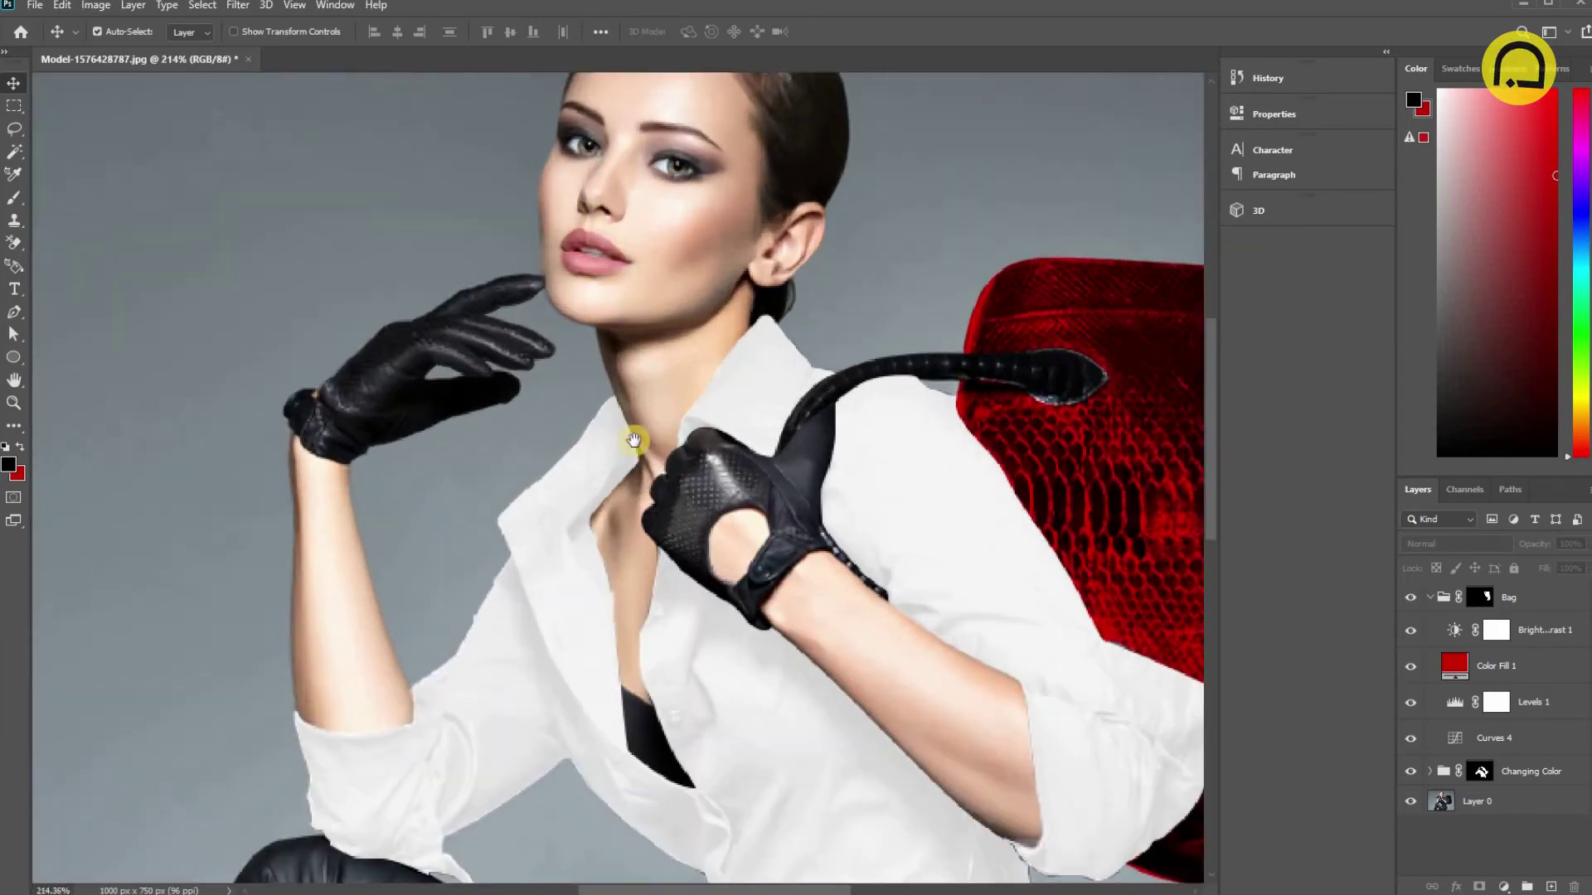
scroll(640, 444, up, 3)
scroll(614, 438, down, 2)
scroll(611, 433, up, 2)
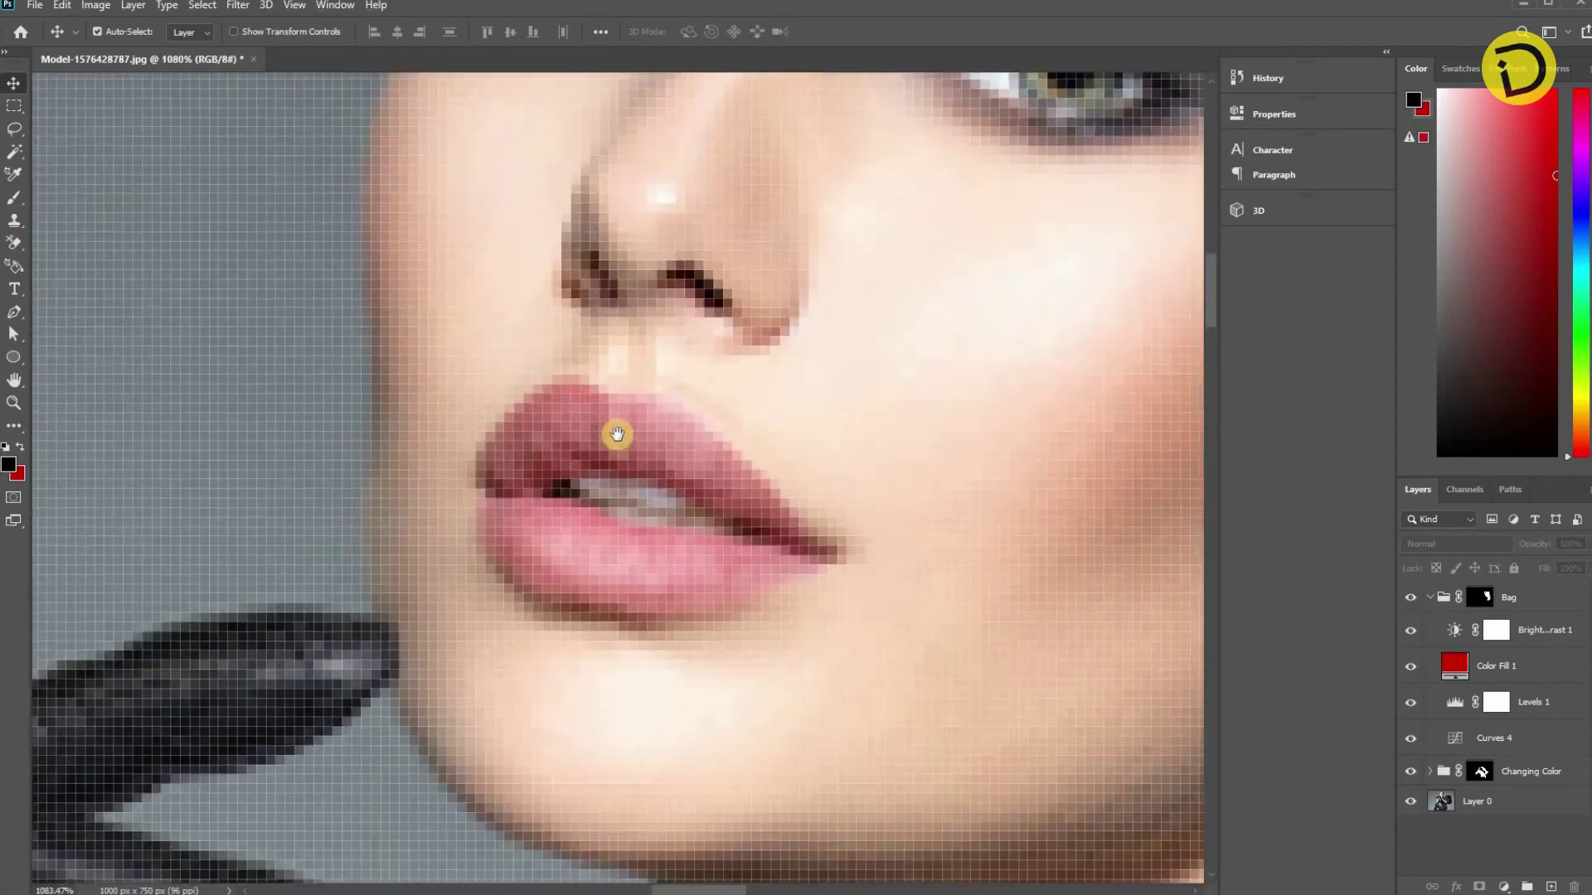
scroll(609, 439, up, 2)
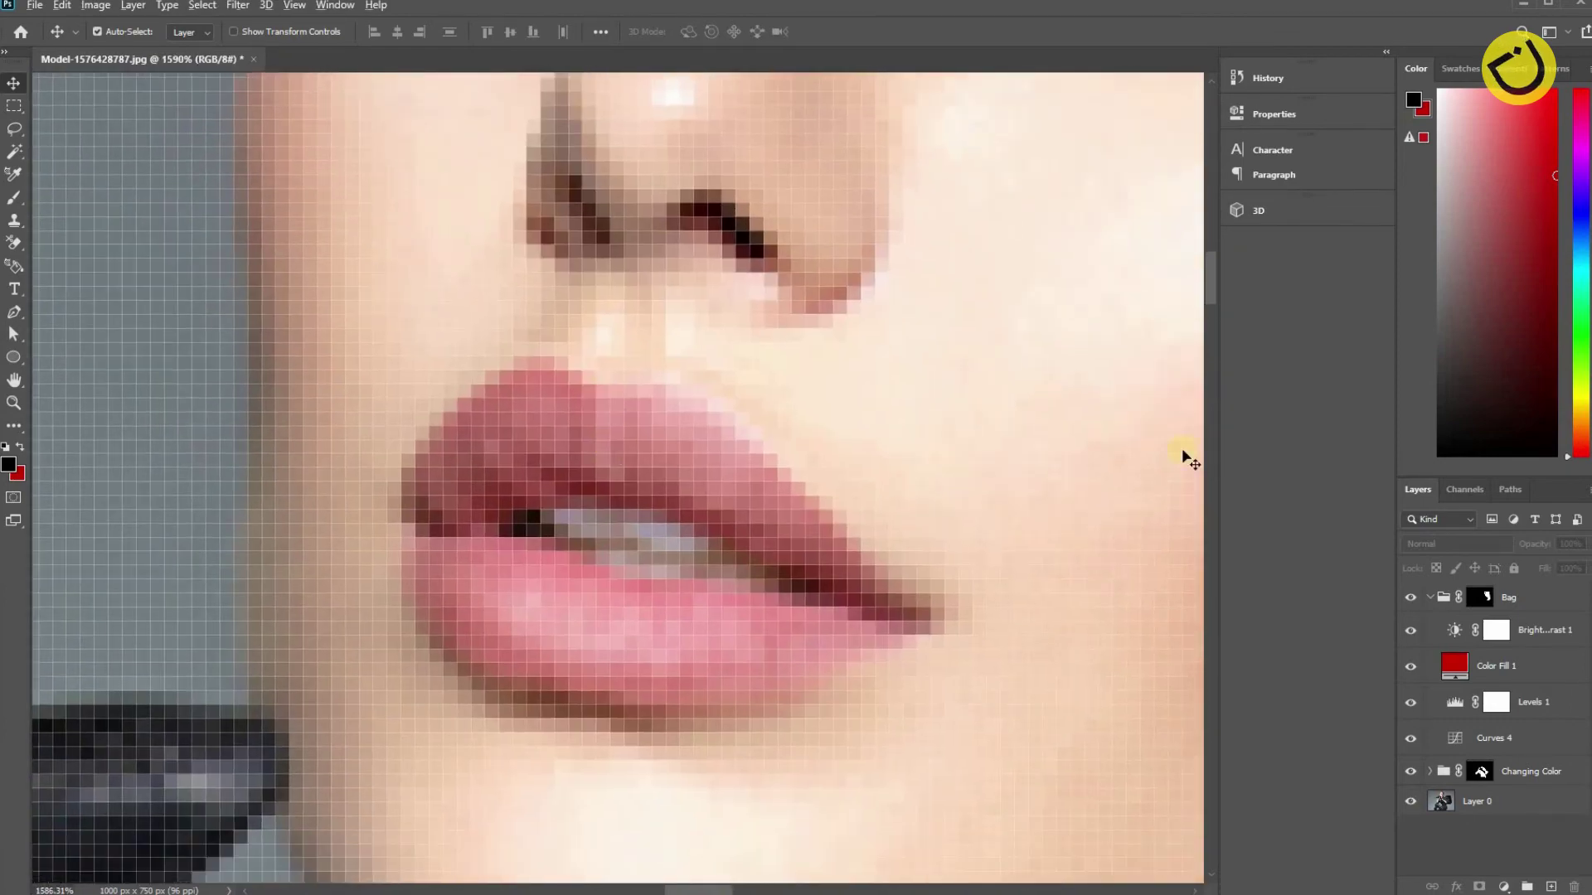
scroll(1187, 459, down, 2)
click(1510, 490)
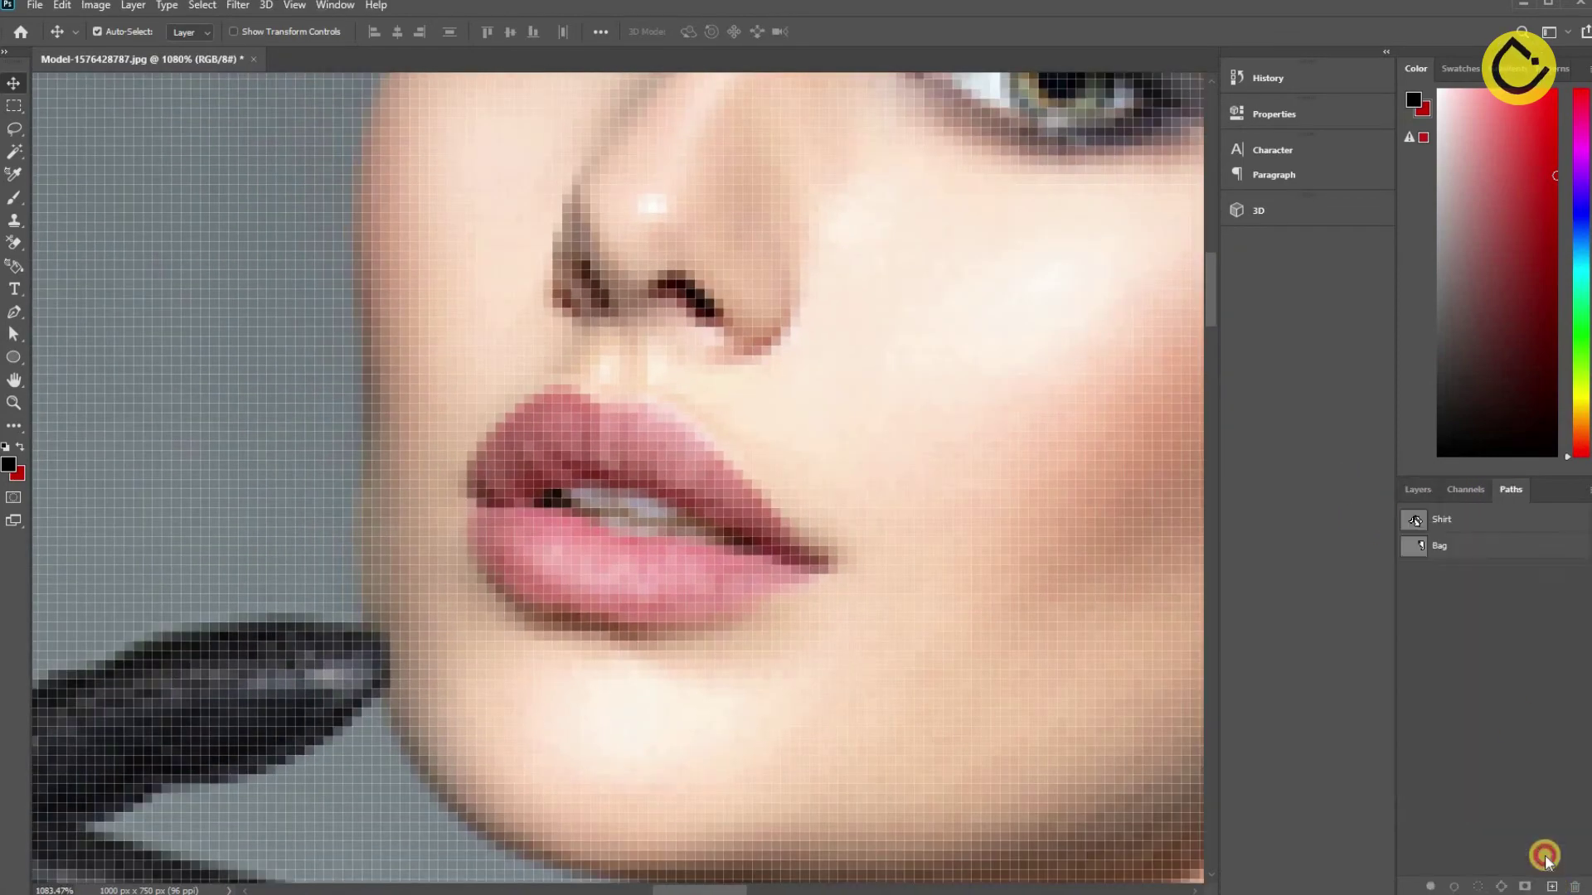
double_click(1441, 569)
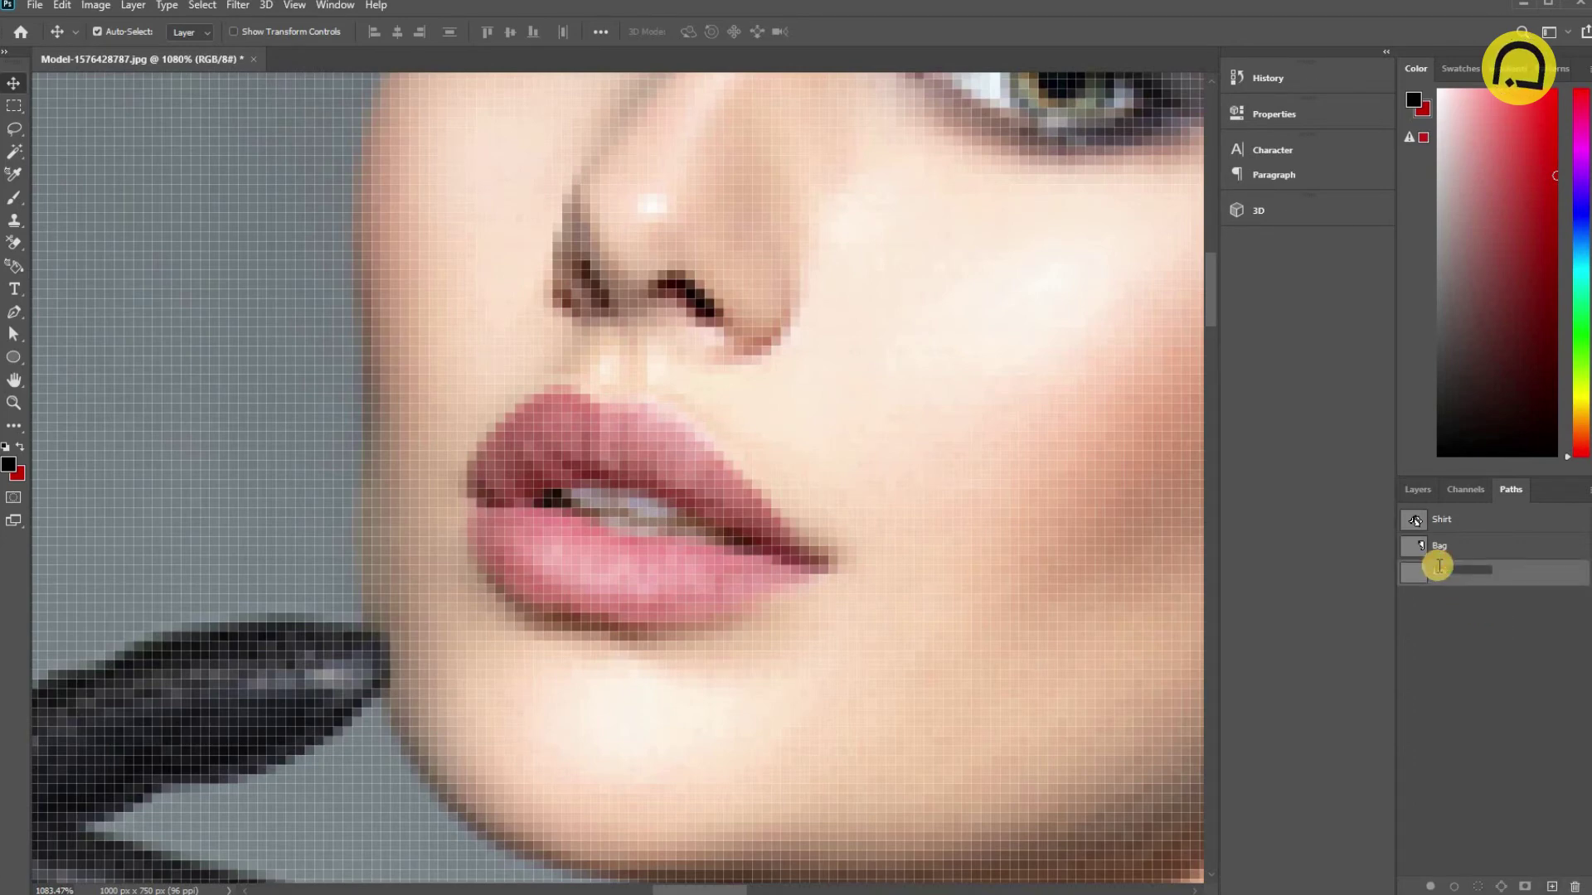
text(Lips)
key(Return)
Trace the upper lip with Pen anchors, starting from the left lip corner.
click(14, 311)
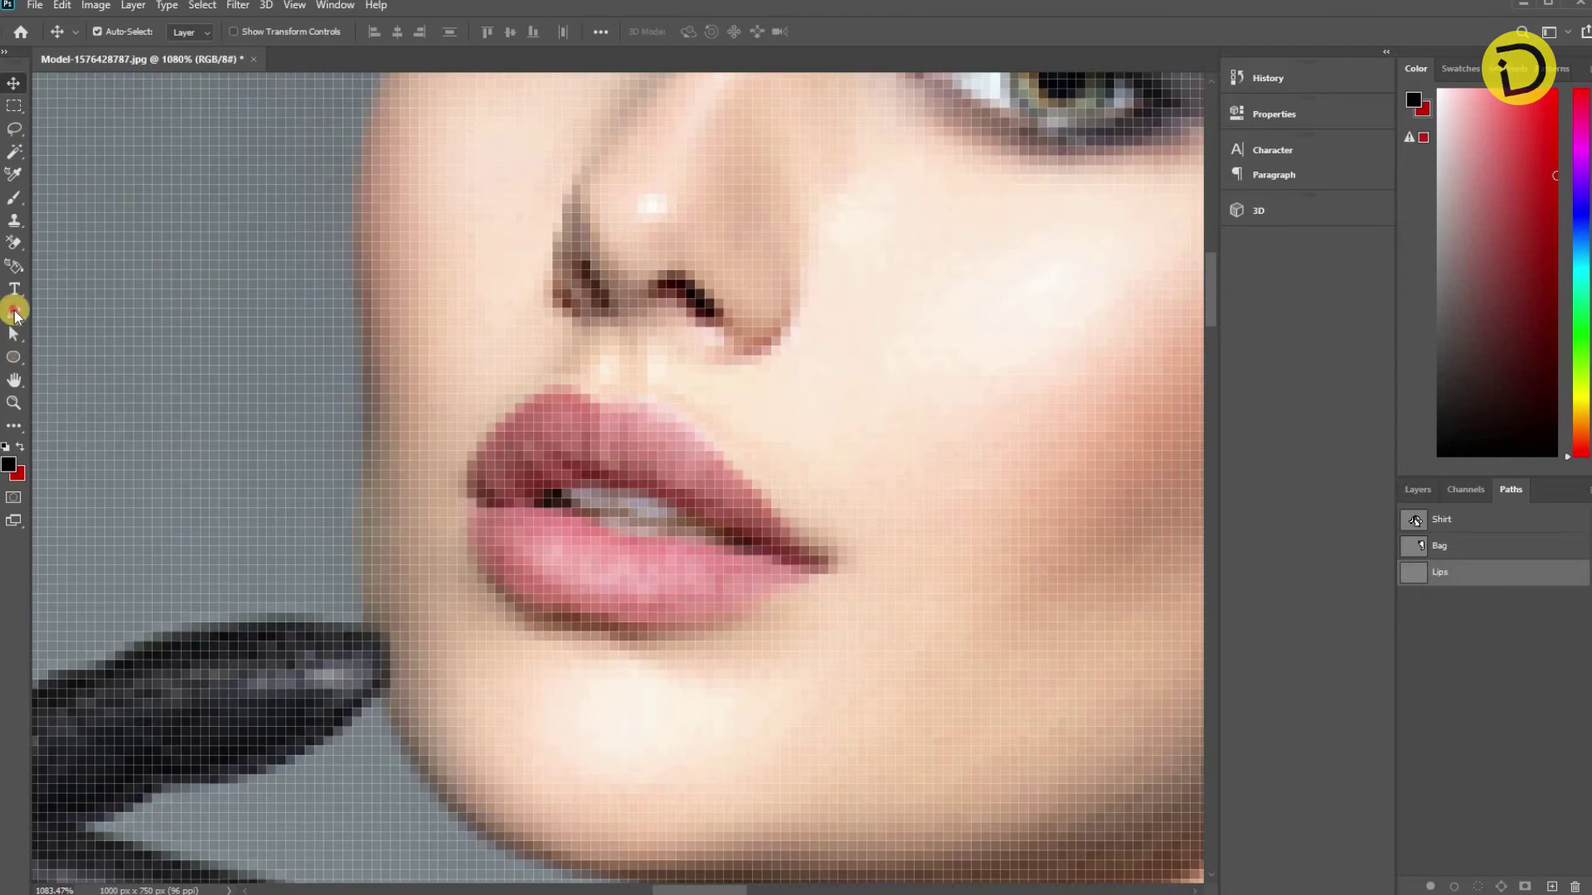
click(479, 505)
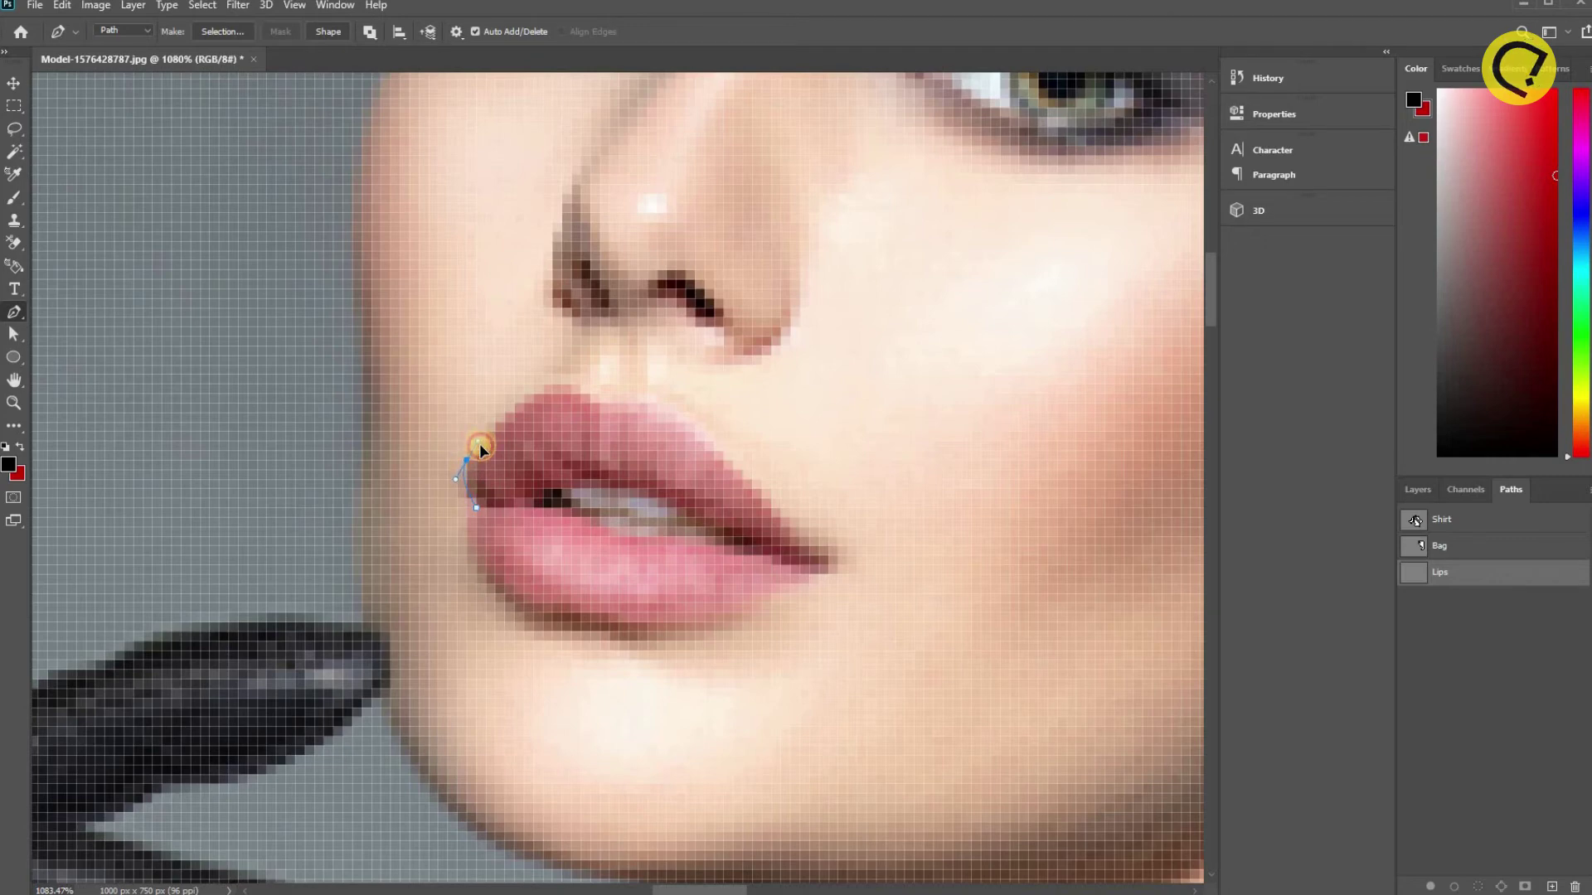
click(478, 450)
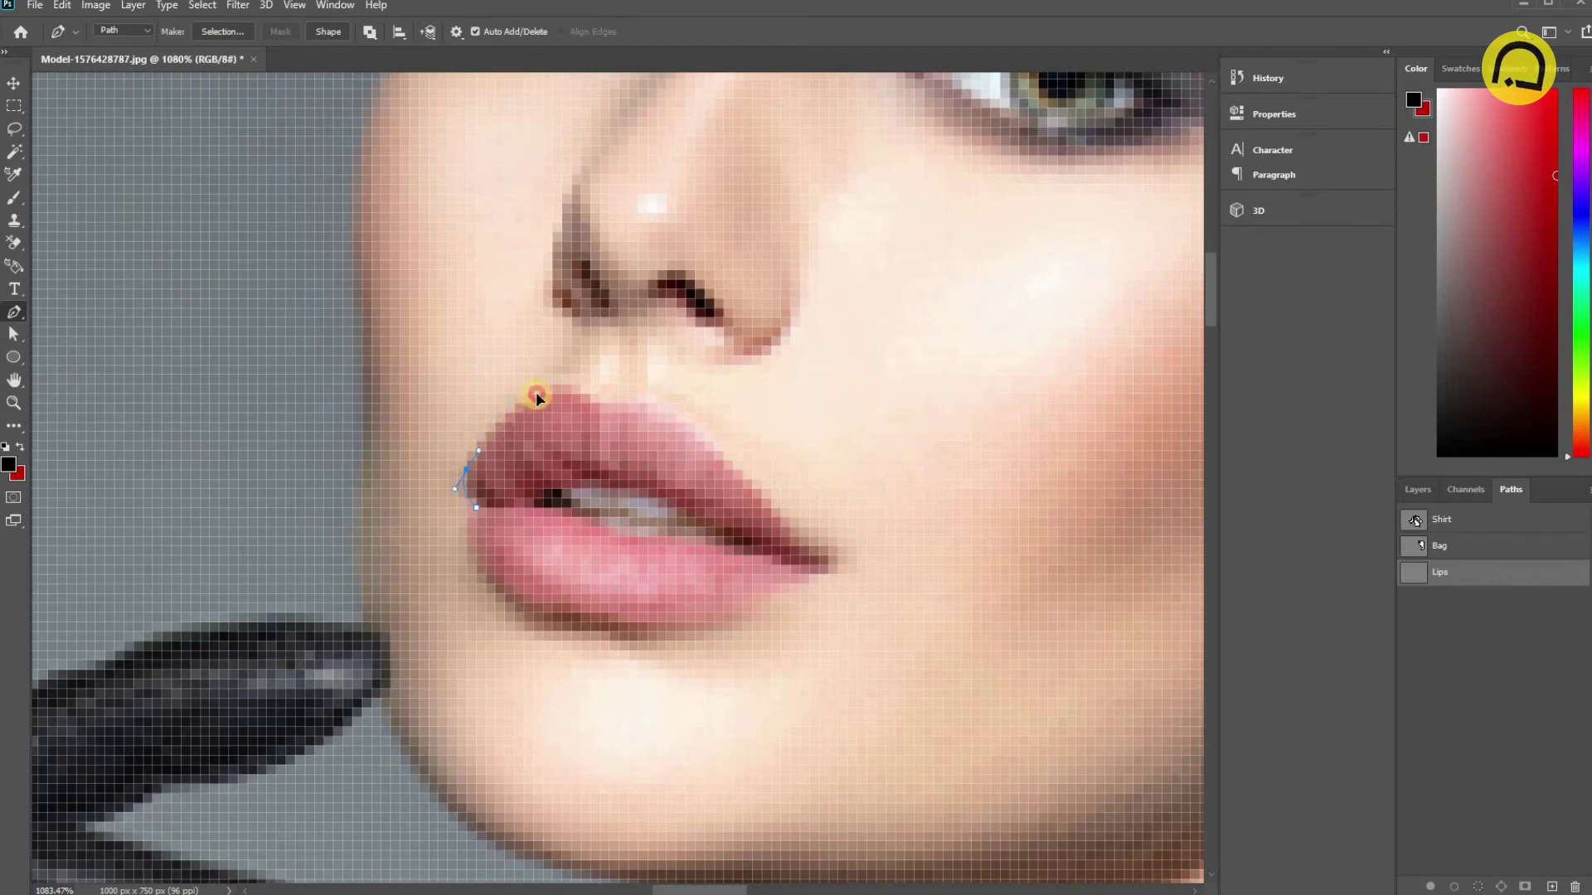
drag(590, 393, 620, 428)
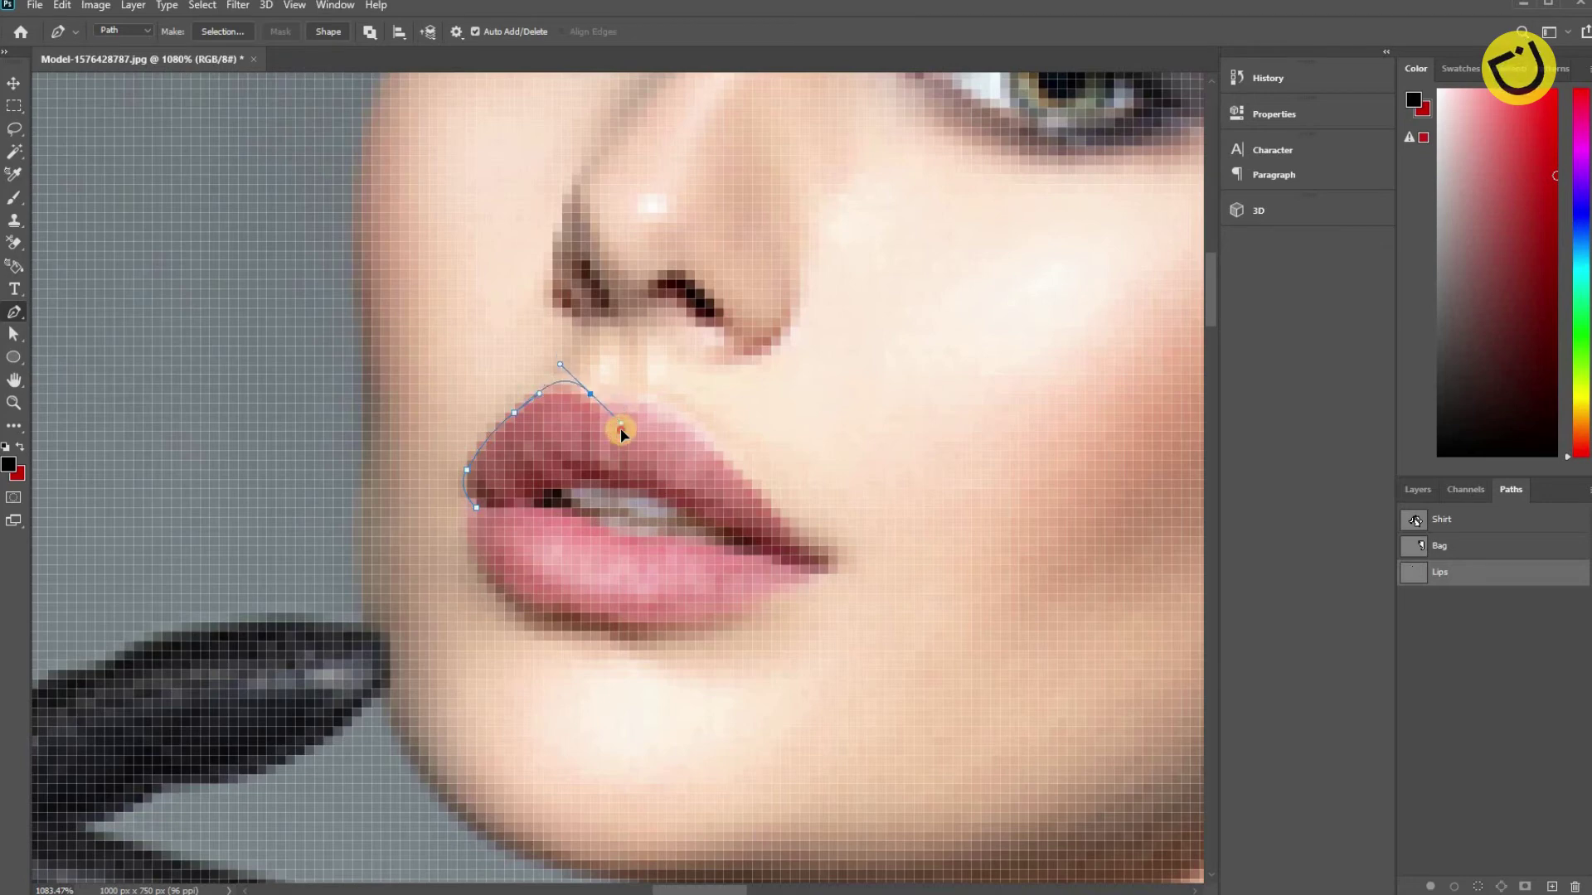
drag(620, 428, 616, 411)
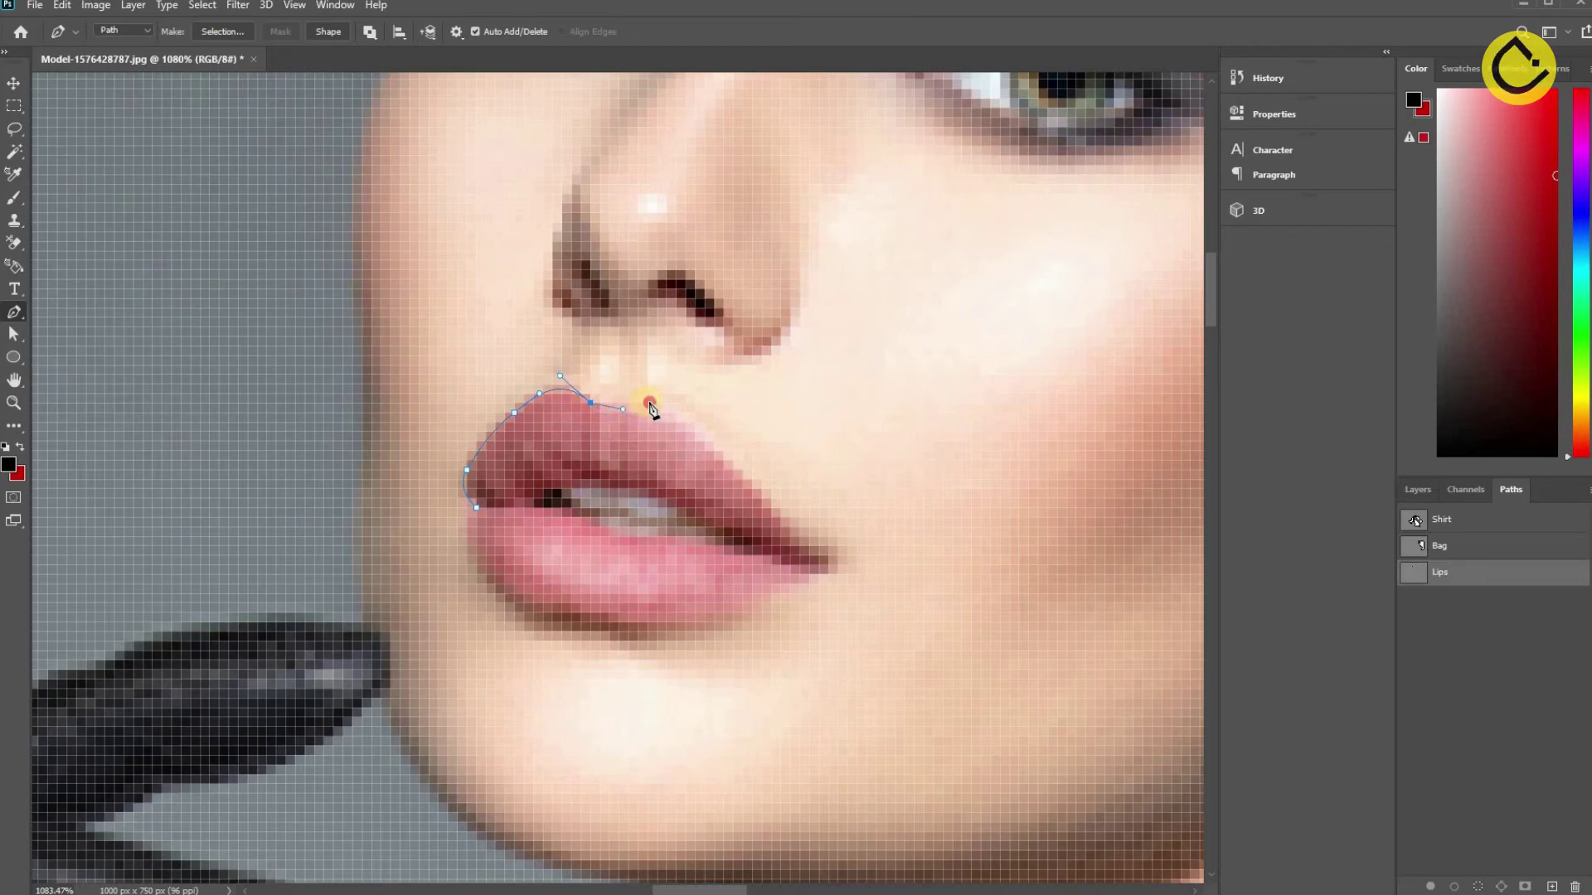
Continue around the right corner and lower lip, closing the Lips path at its start.
click(759, 498)
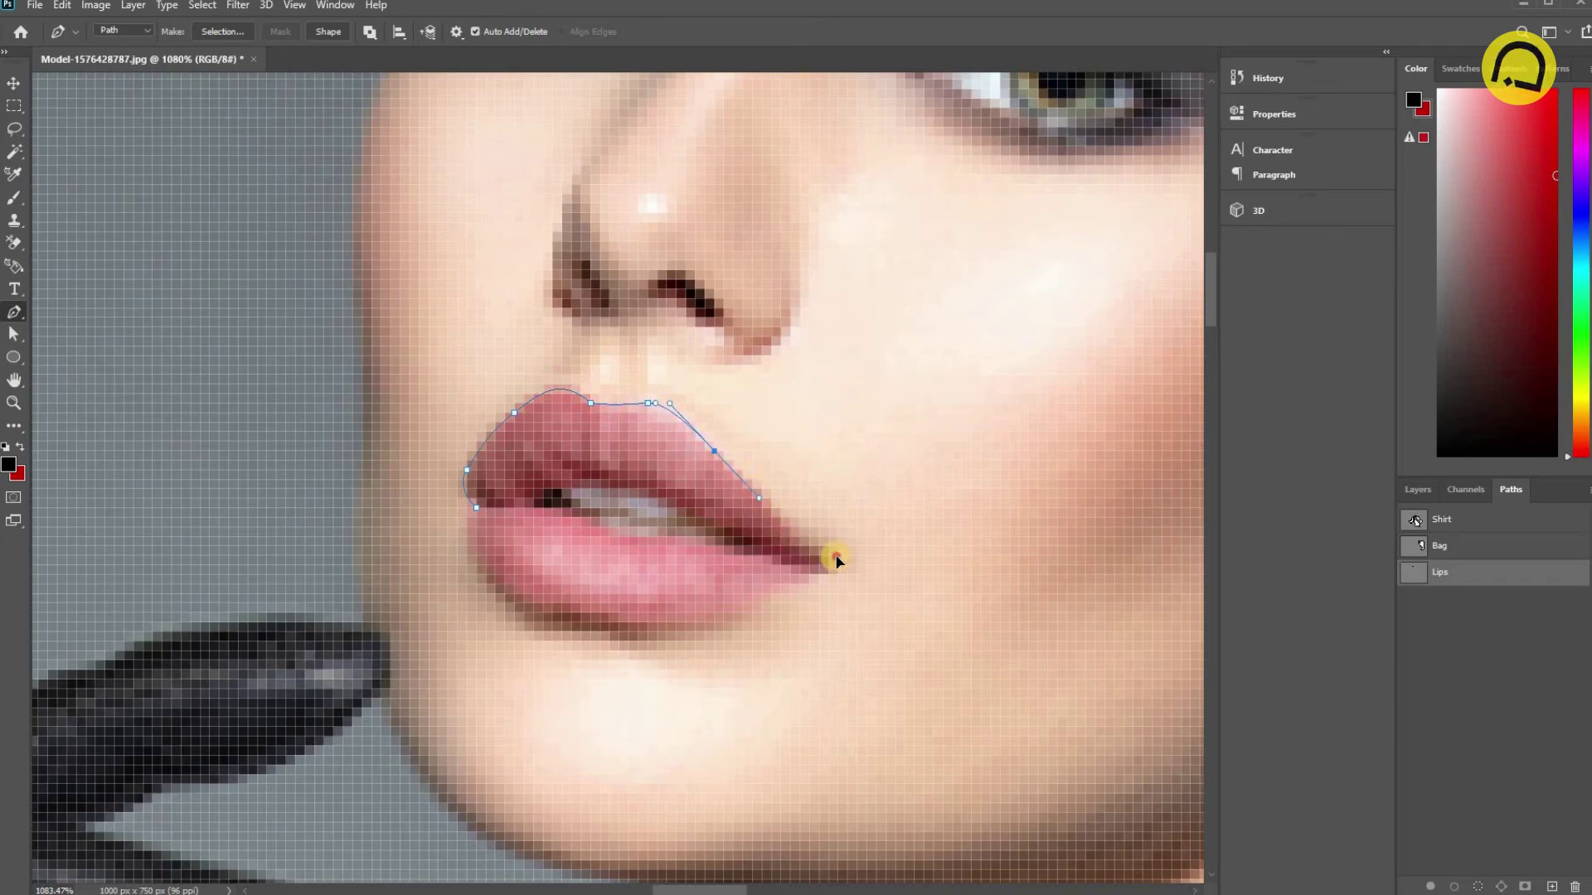
mouse_move(818, 555)
mouse_down()
mouse_move(835, 556)
mouse_move(768, 587)
mouse_up()
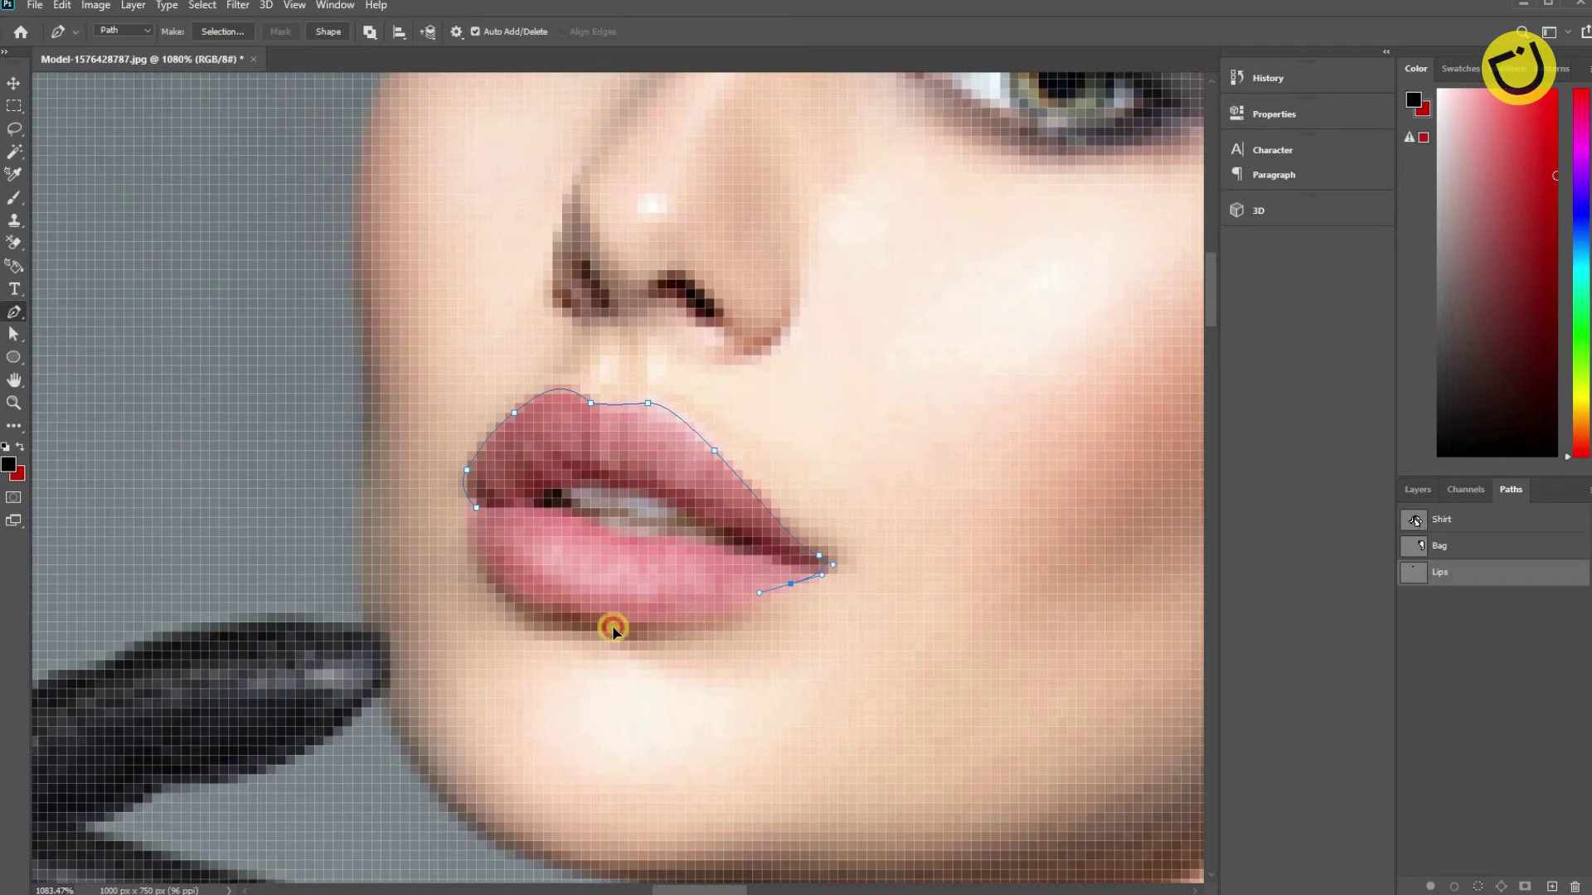
drag(685, 622, 611, 633)
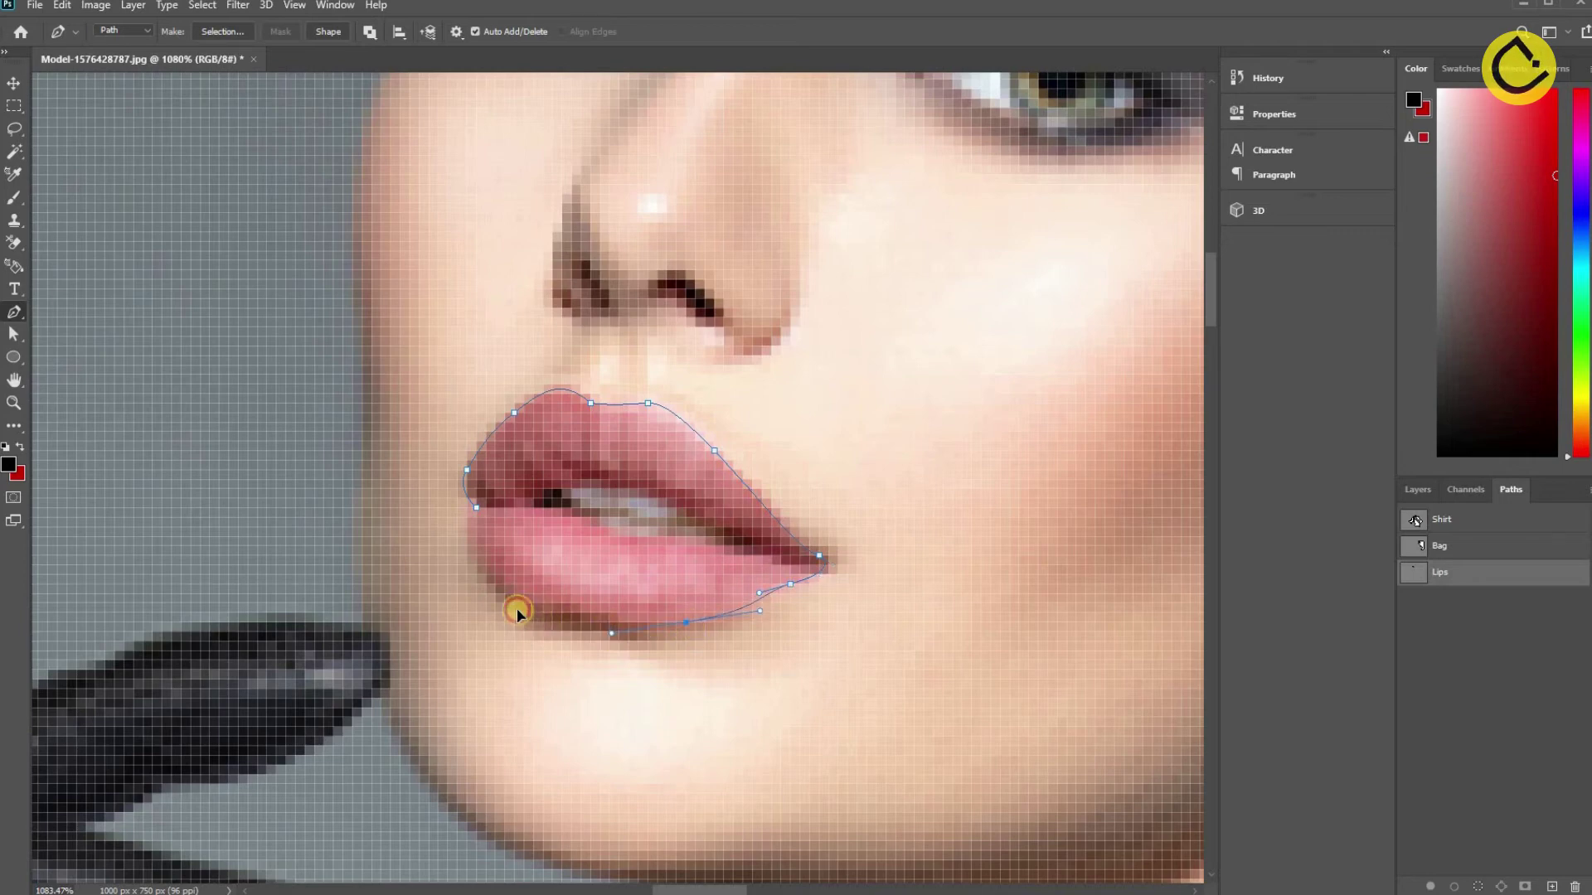
click(469, 514)
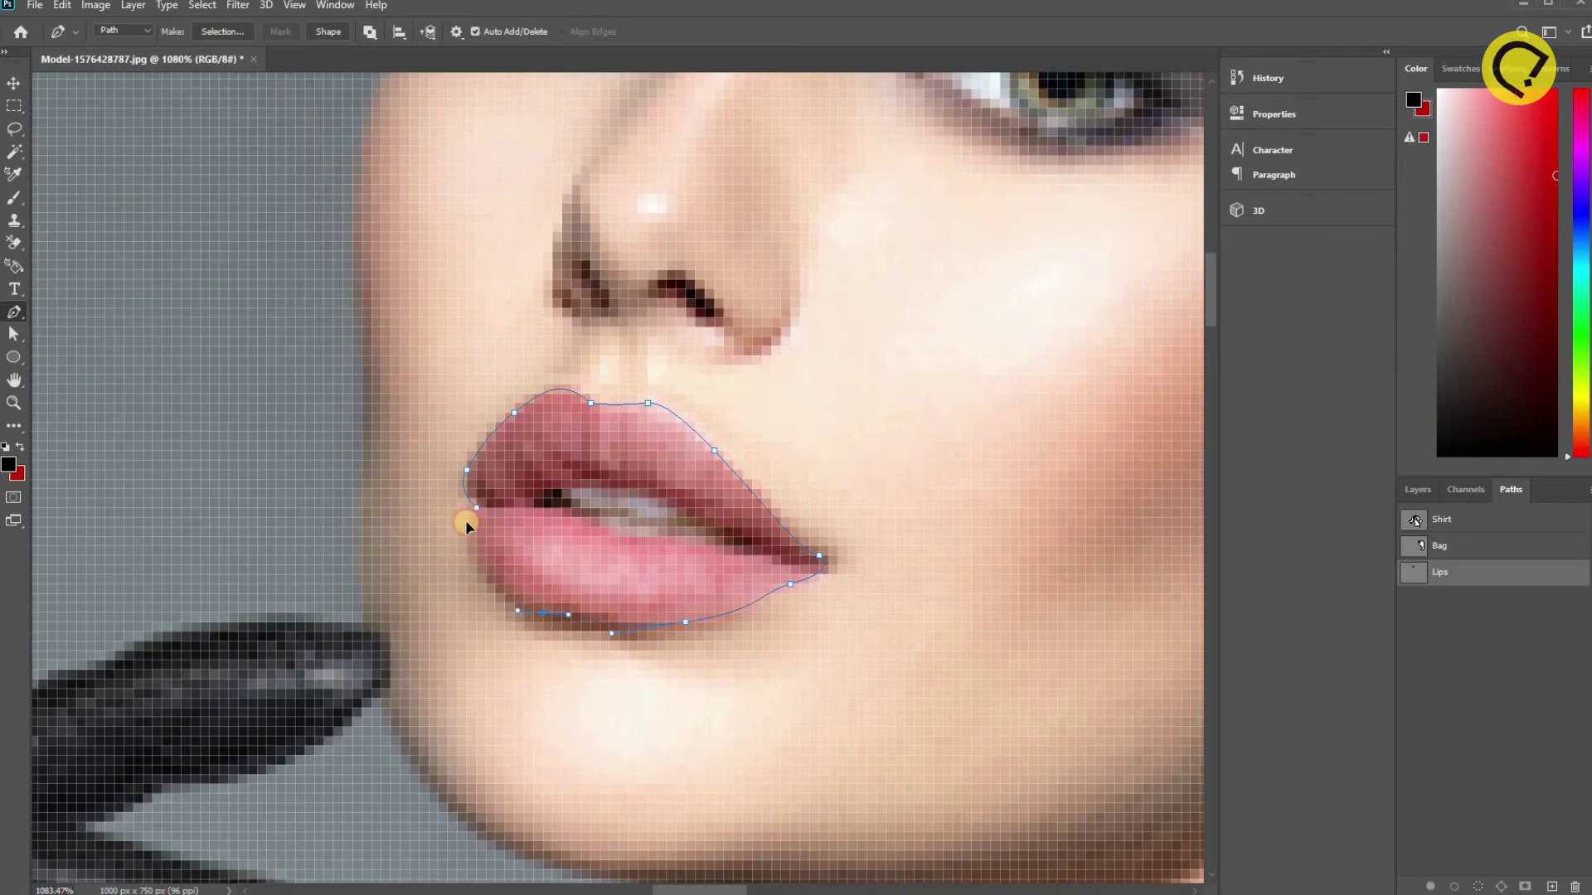
drag(465, 520, 467, 569)
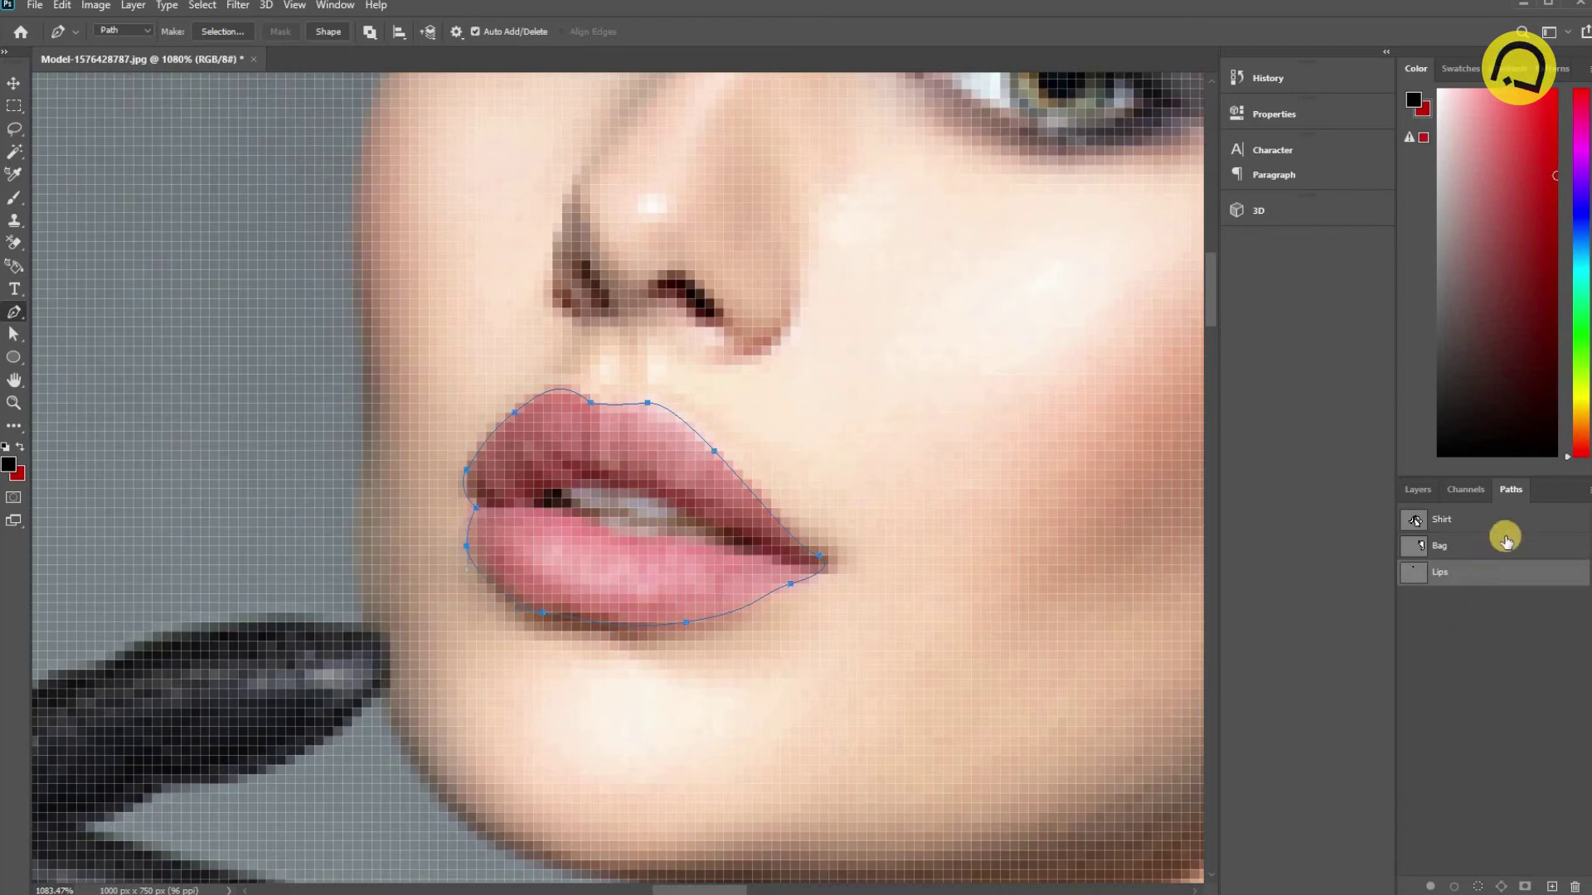
Turn the Lips path into a selection with 0 feather and fit the photo on screen.
right_click(1446, 615)
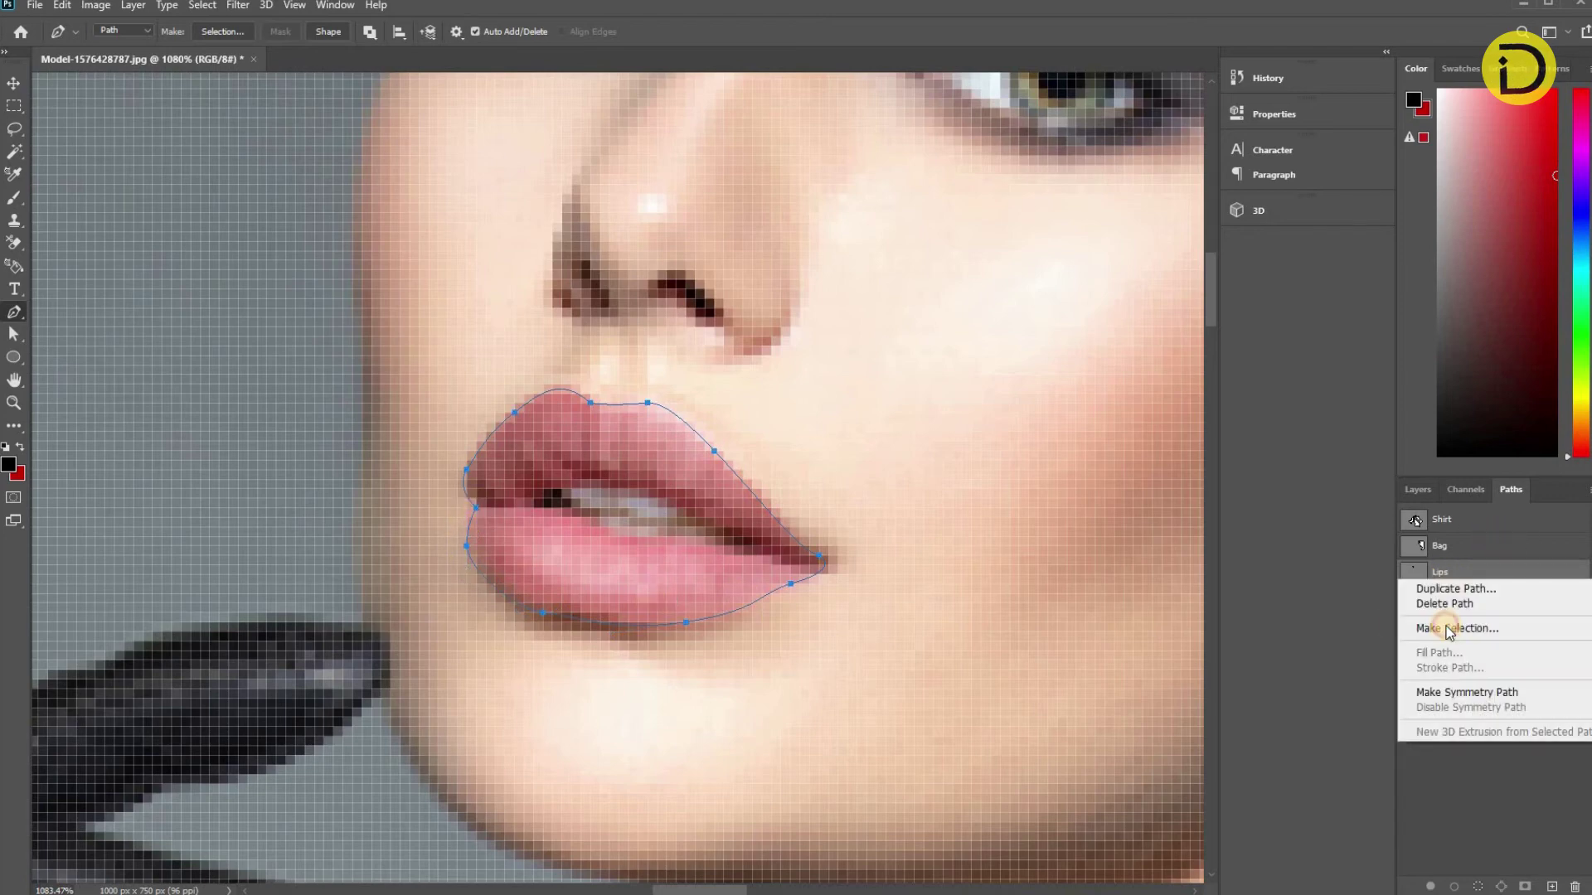
click(1445, 626)
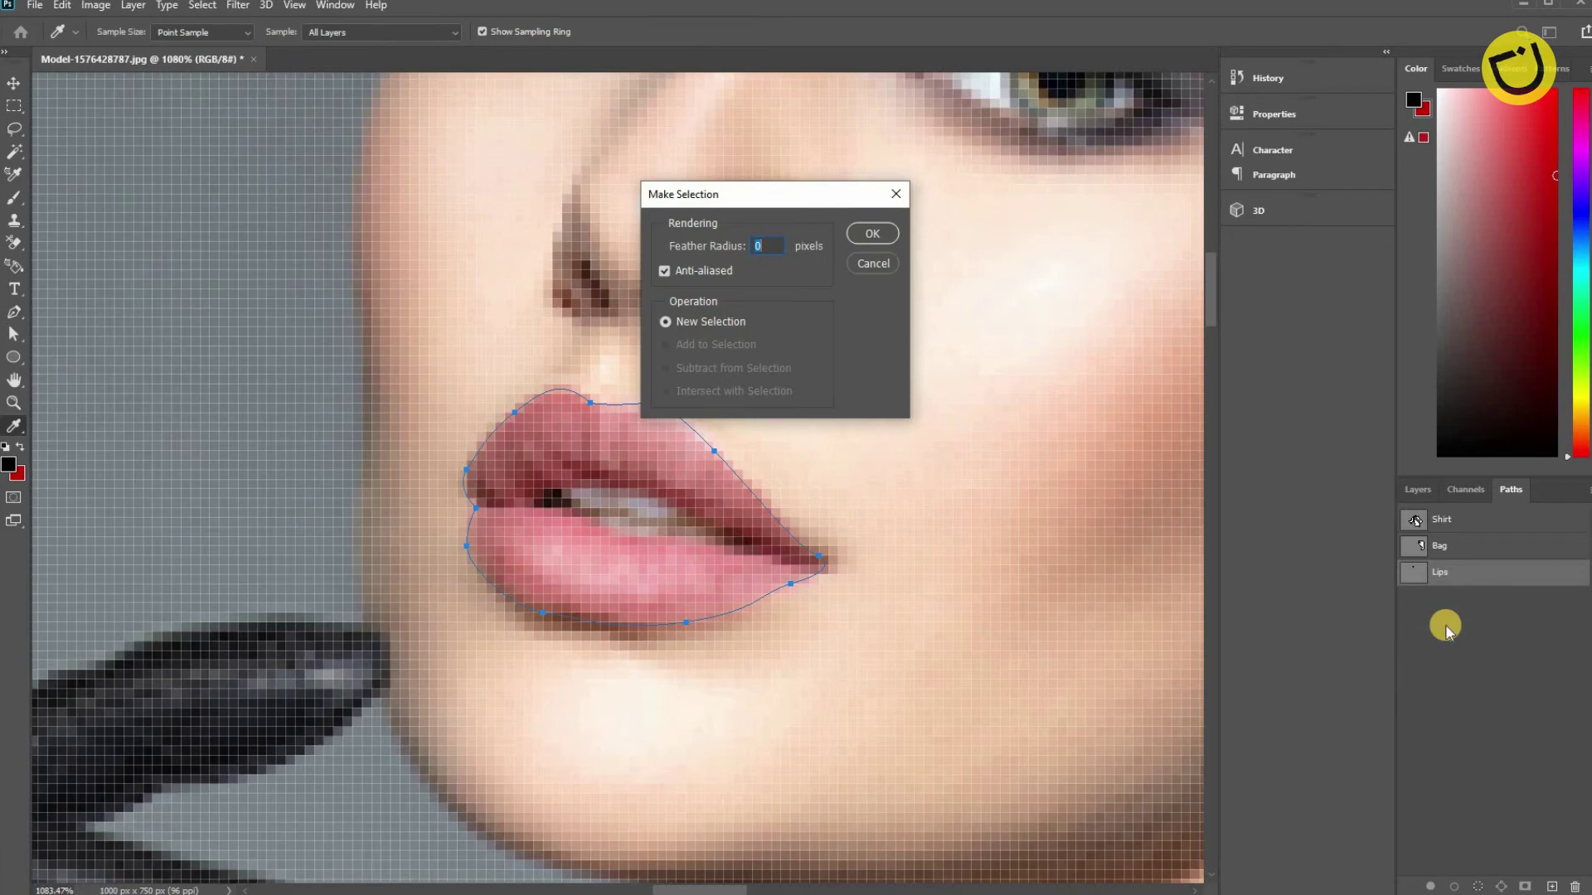
key(Return)
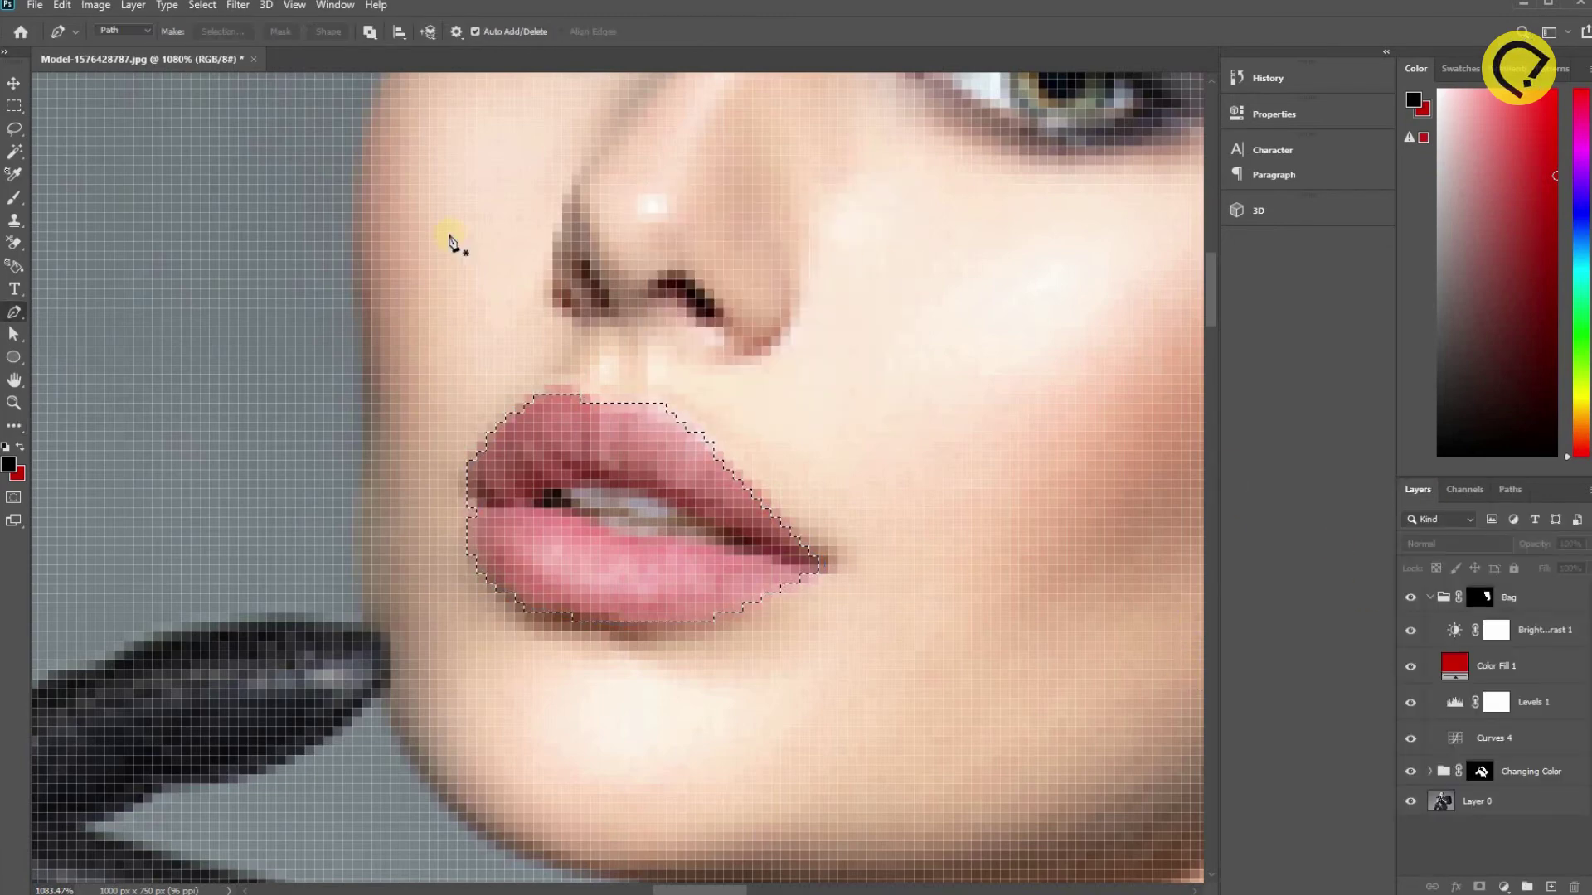
key(ctrl+0)
scroll(594, 266, up, 5)
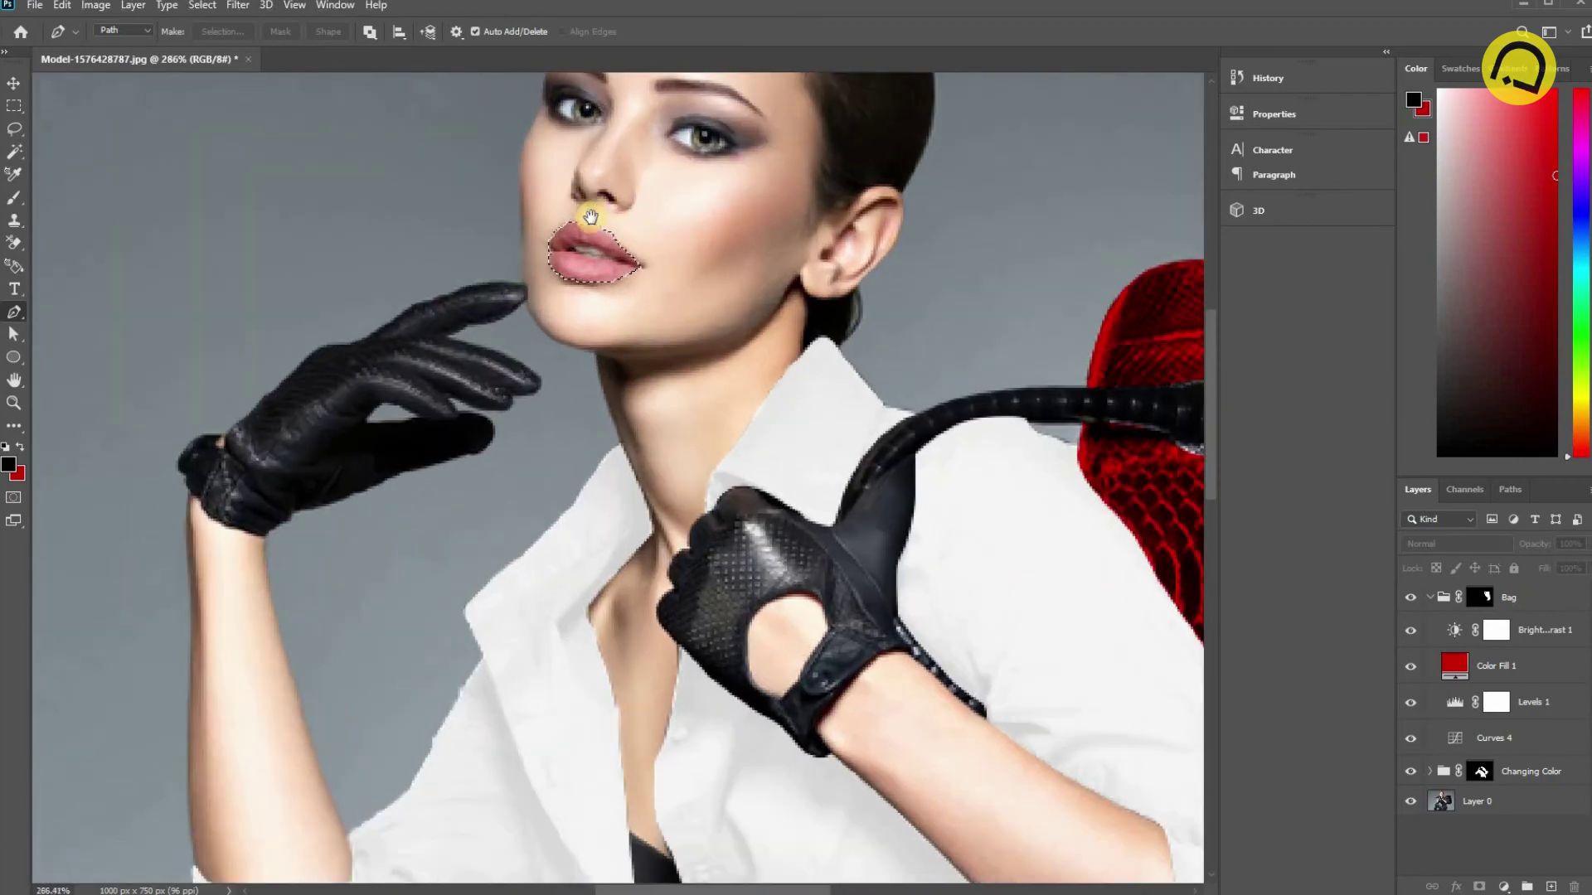
scroll(592, 273, up, 5)
scroll(593, 315, up, 3)
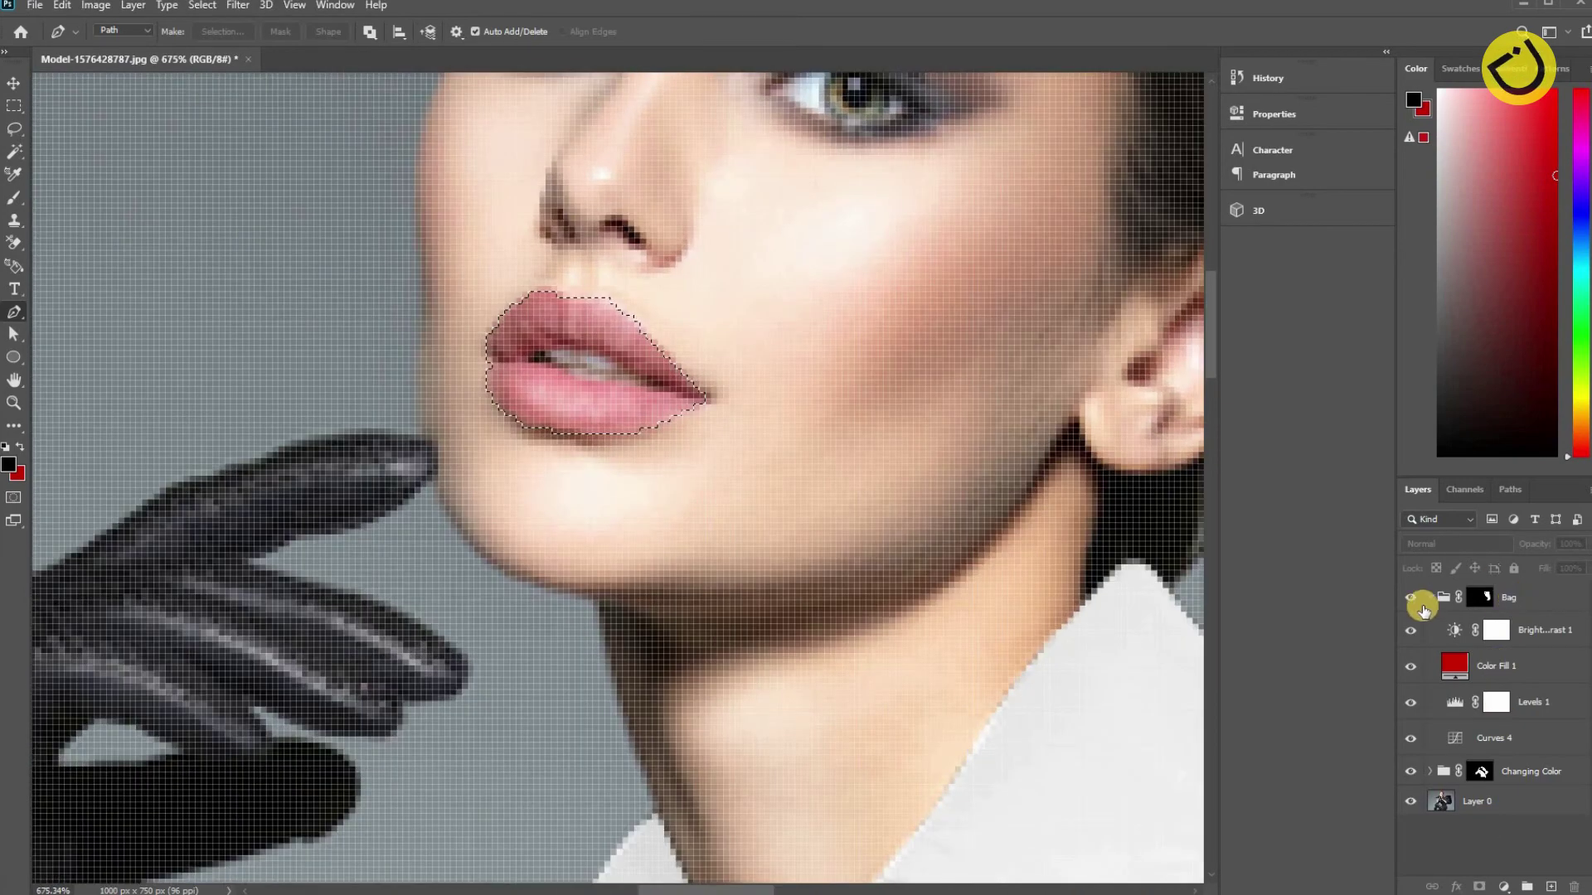
Add a Solid Color fill layer above the Bag group for the lips.
click(1424, 607)
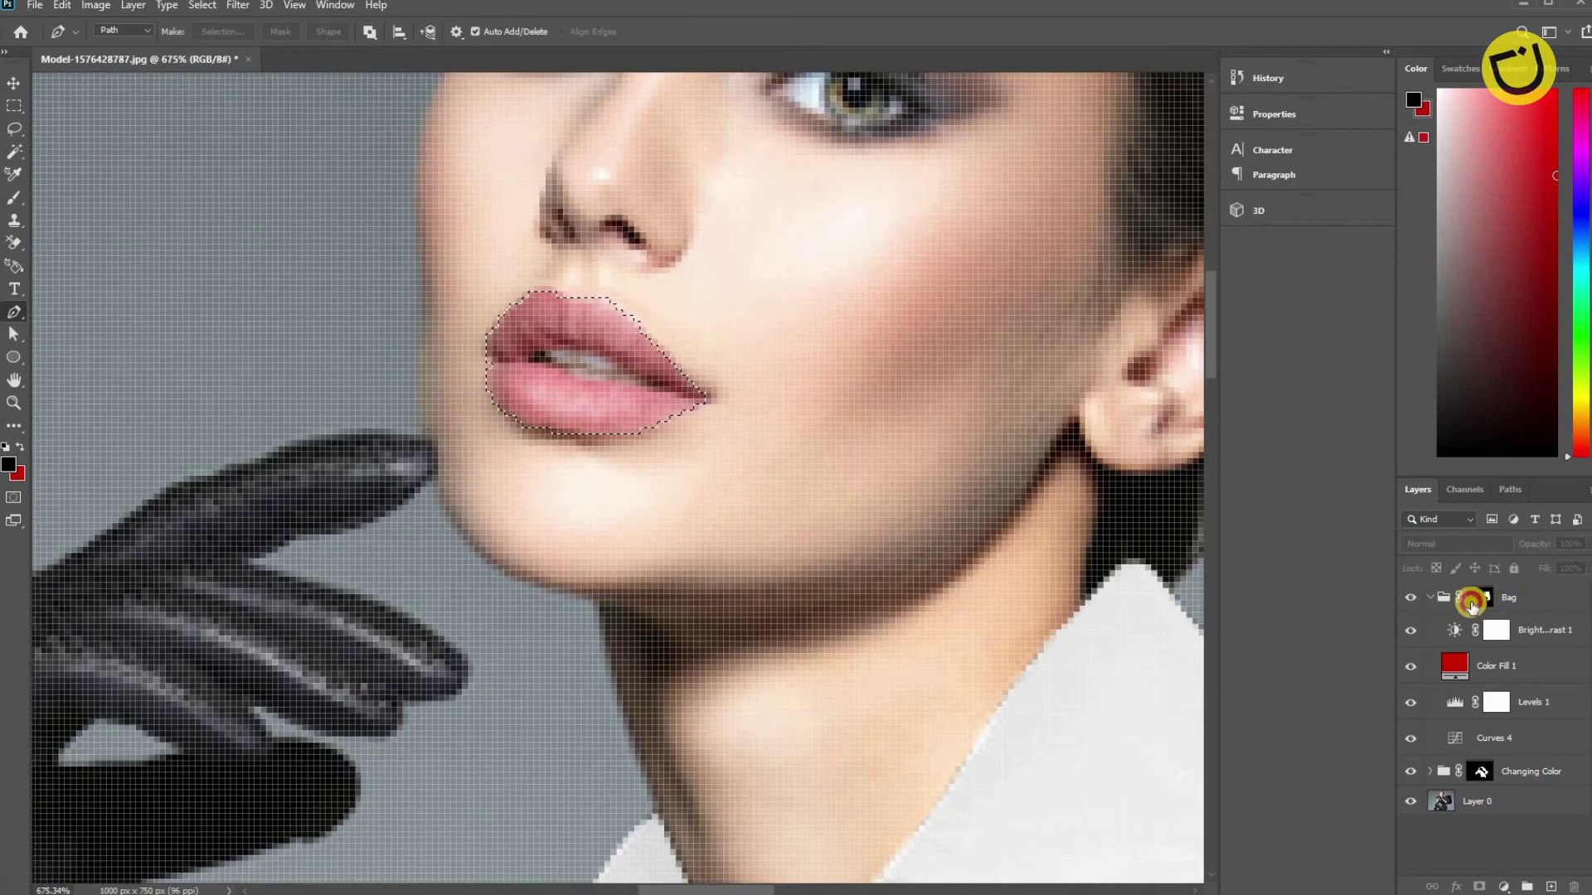
click(1434, 600)
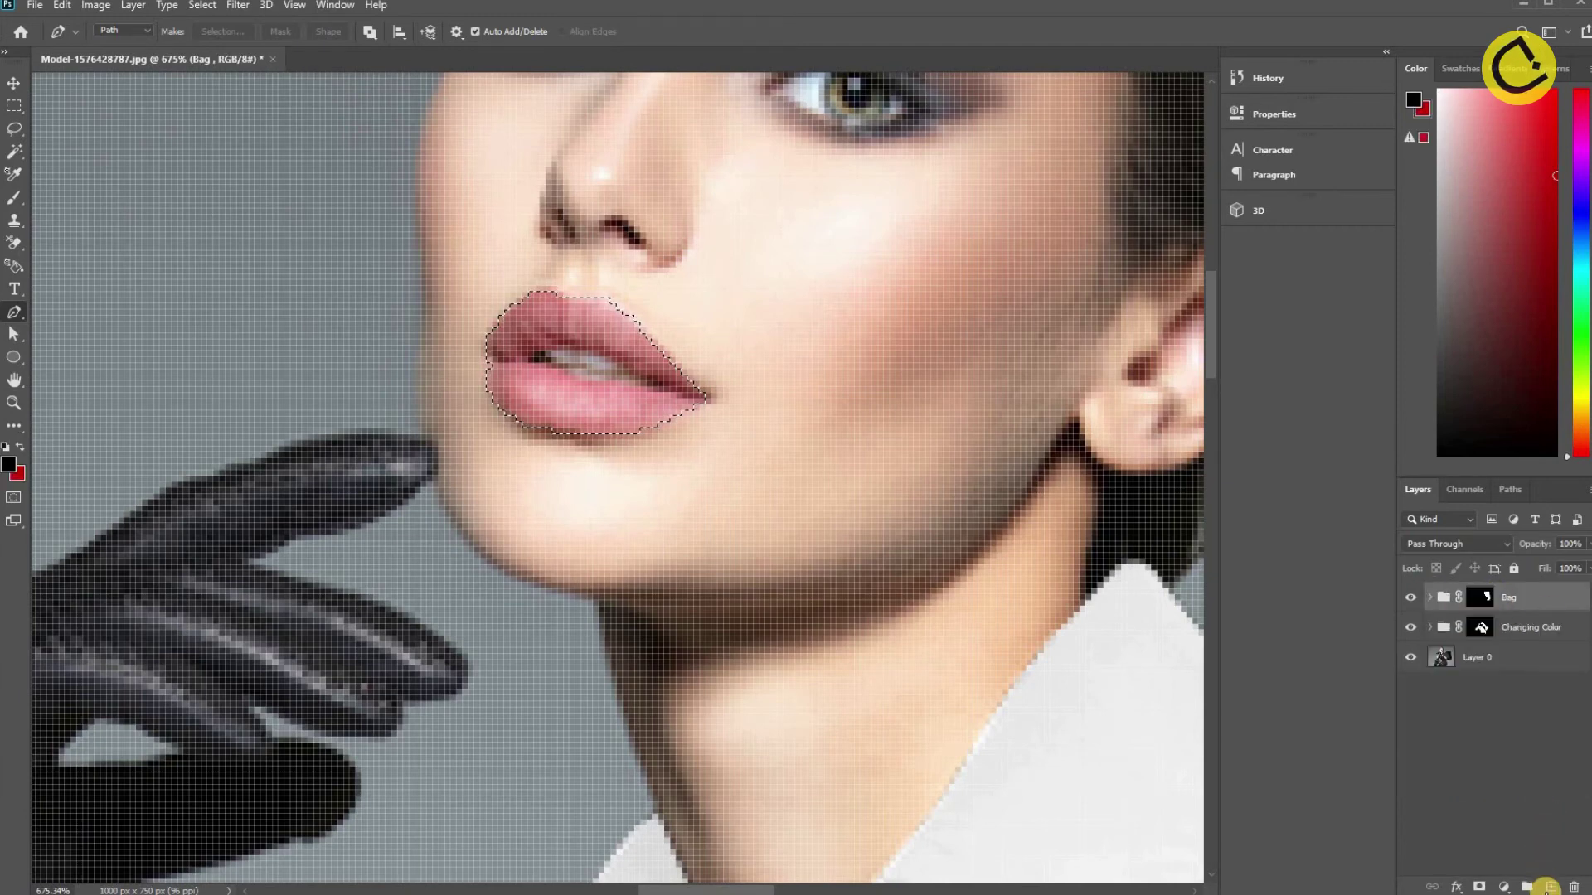
click(1551, 887)
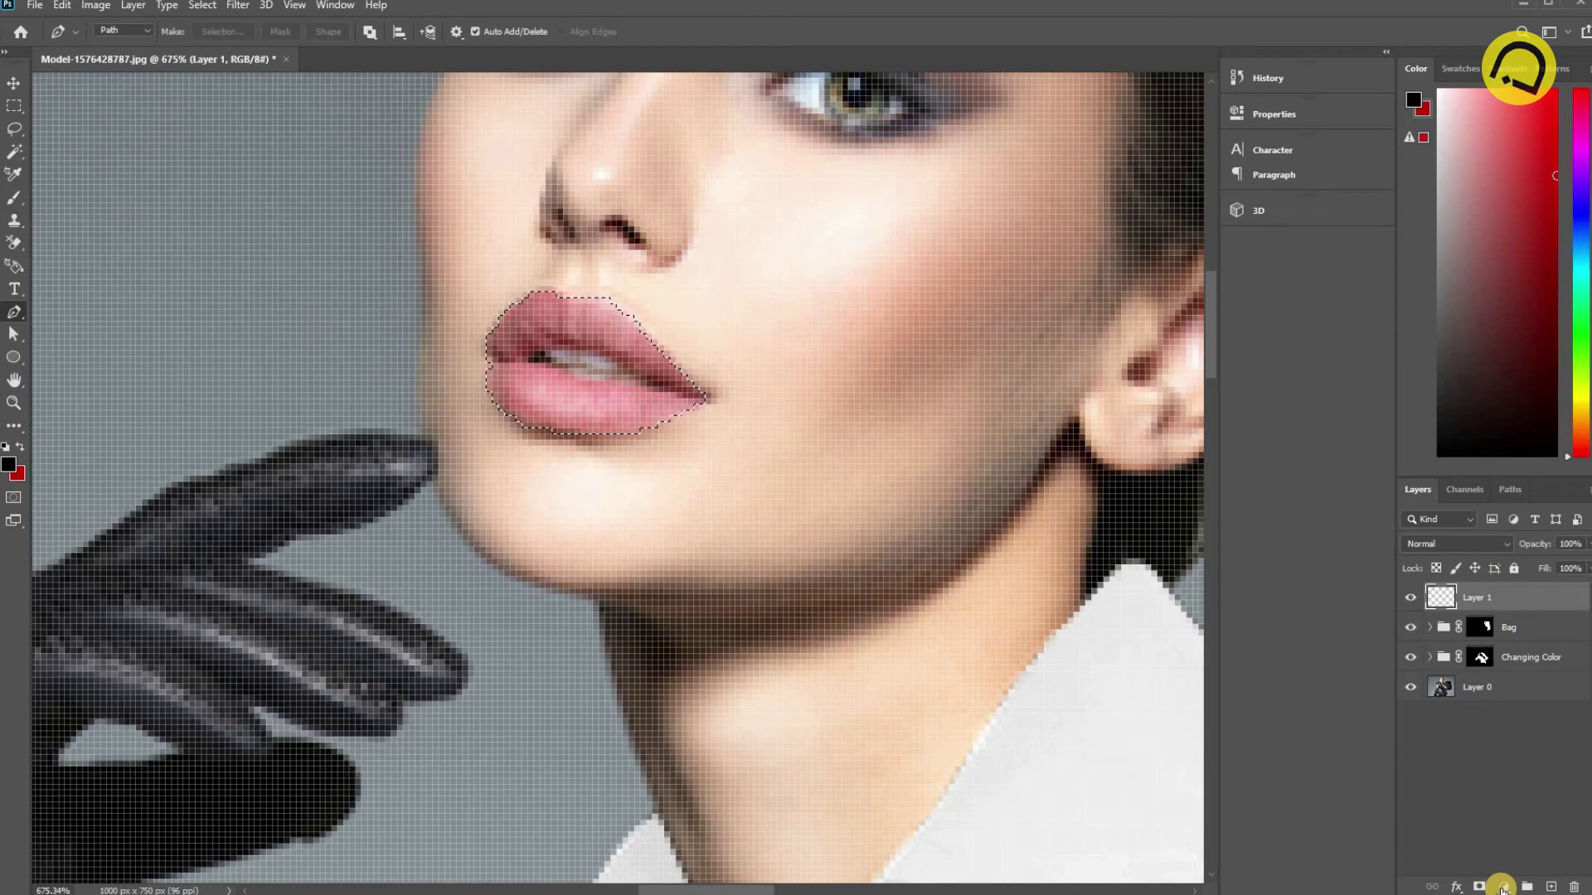
click(1502, 887)
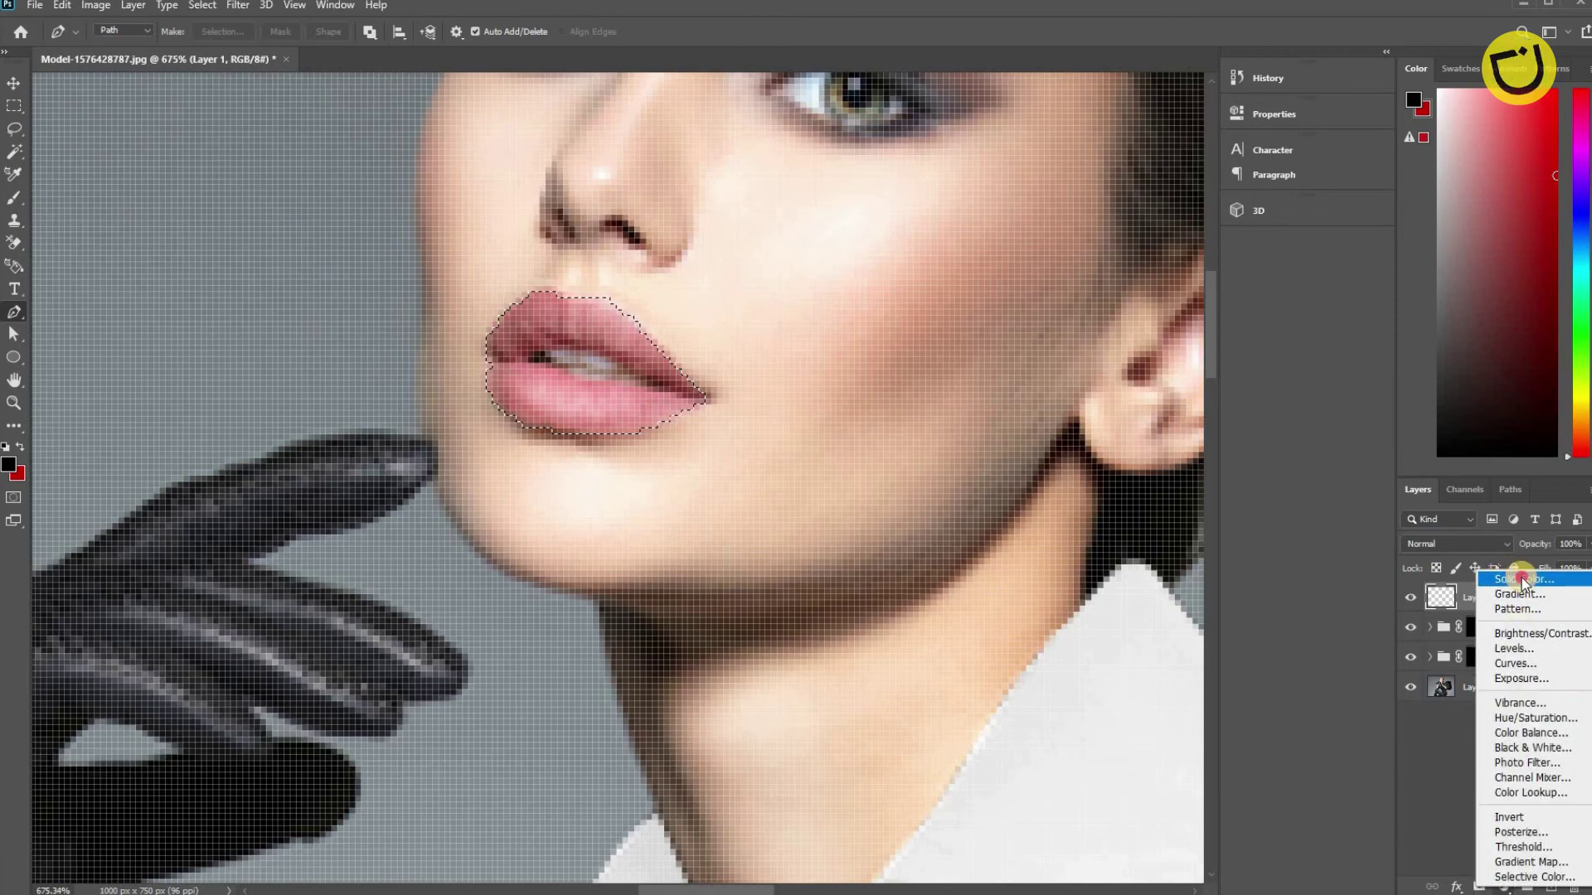
key(Up)
key(Up)
key(Up)
key(Return)
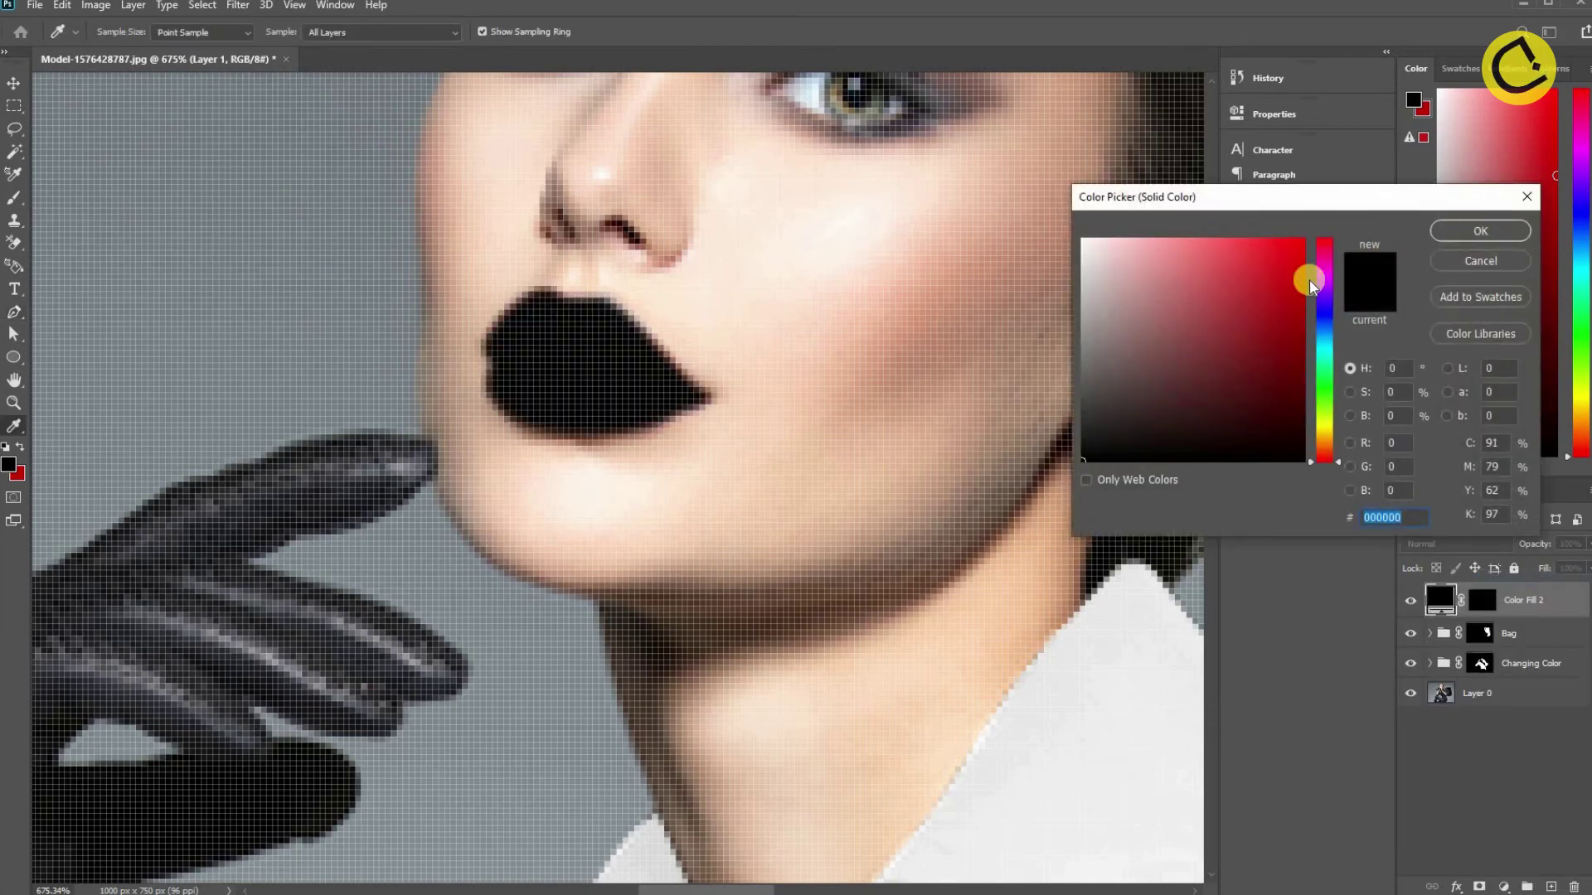
Set the fill colour to ff0000 and blend the layer with Multiply.
text(ff0000)
click(1480, 231)
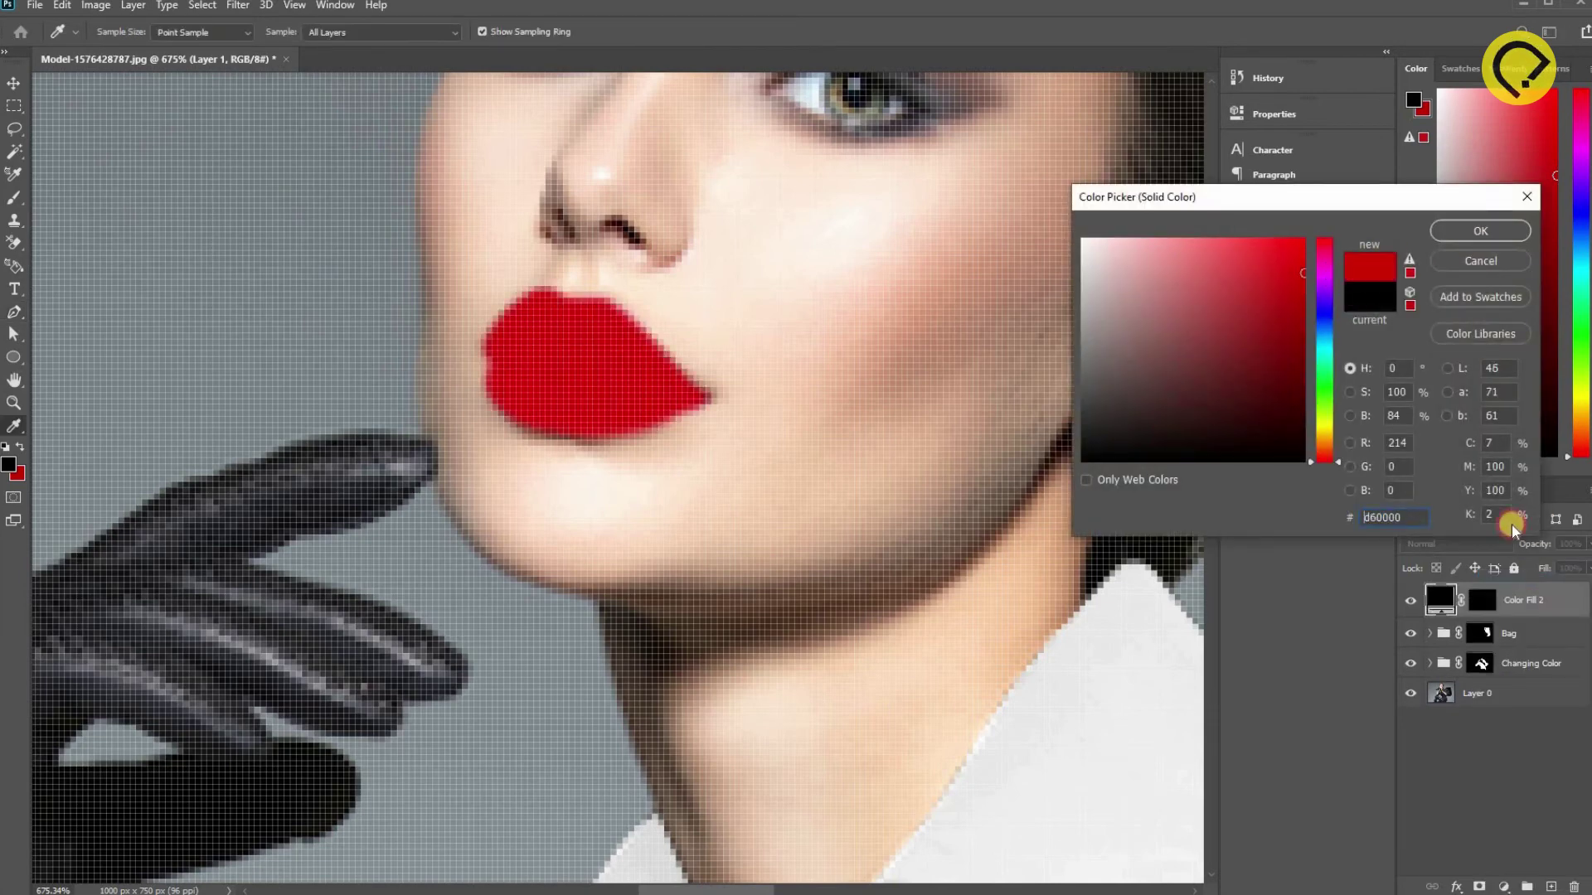
key(p)
click(1444, 545)
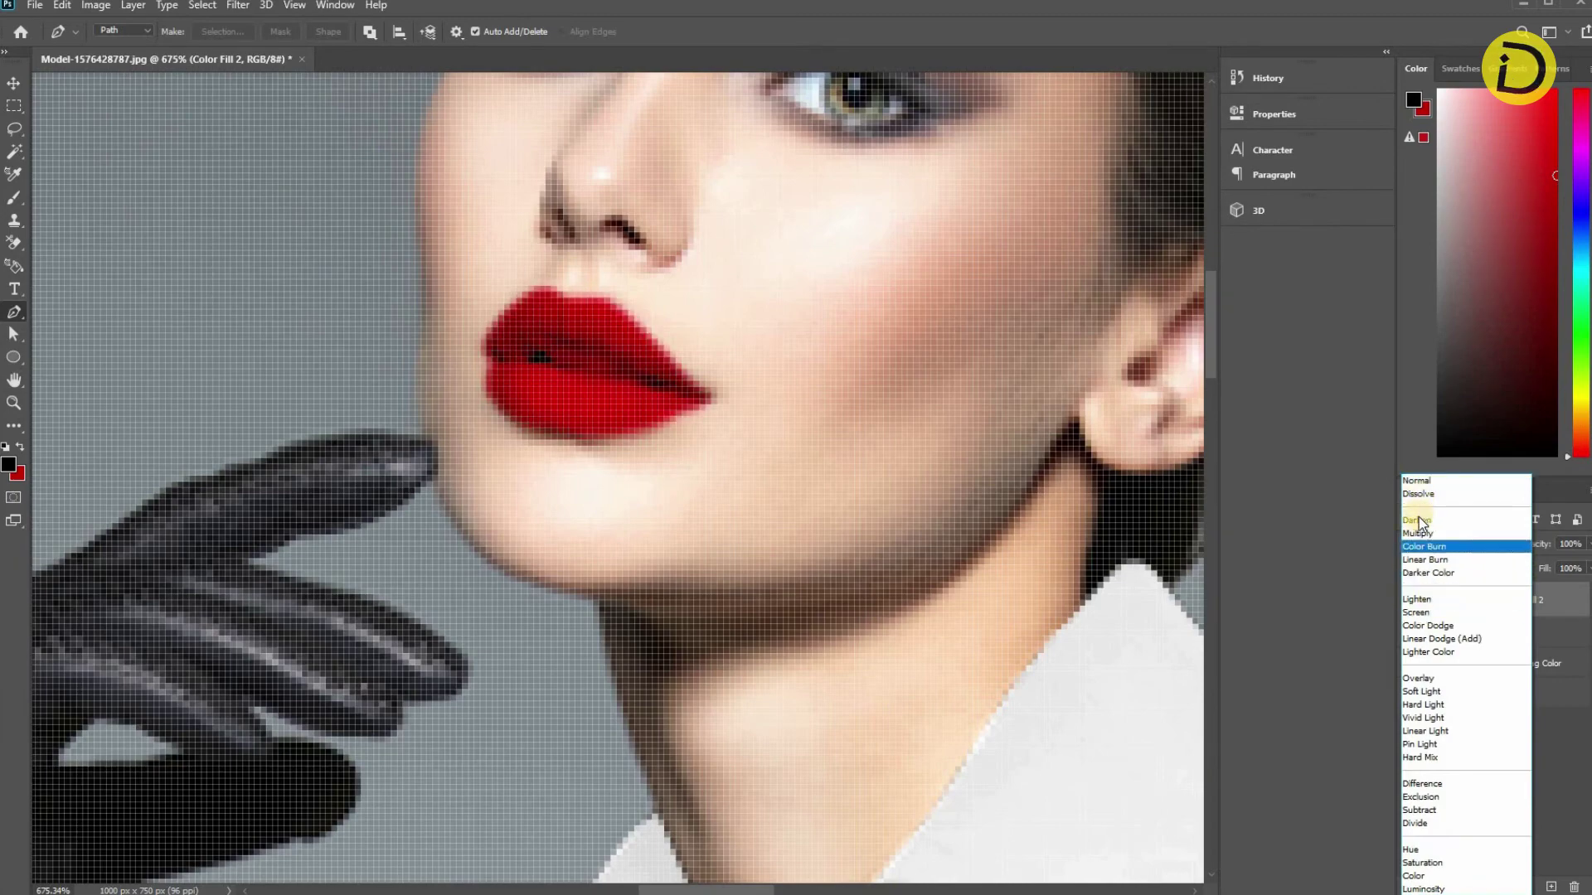
click(1421, 533)
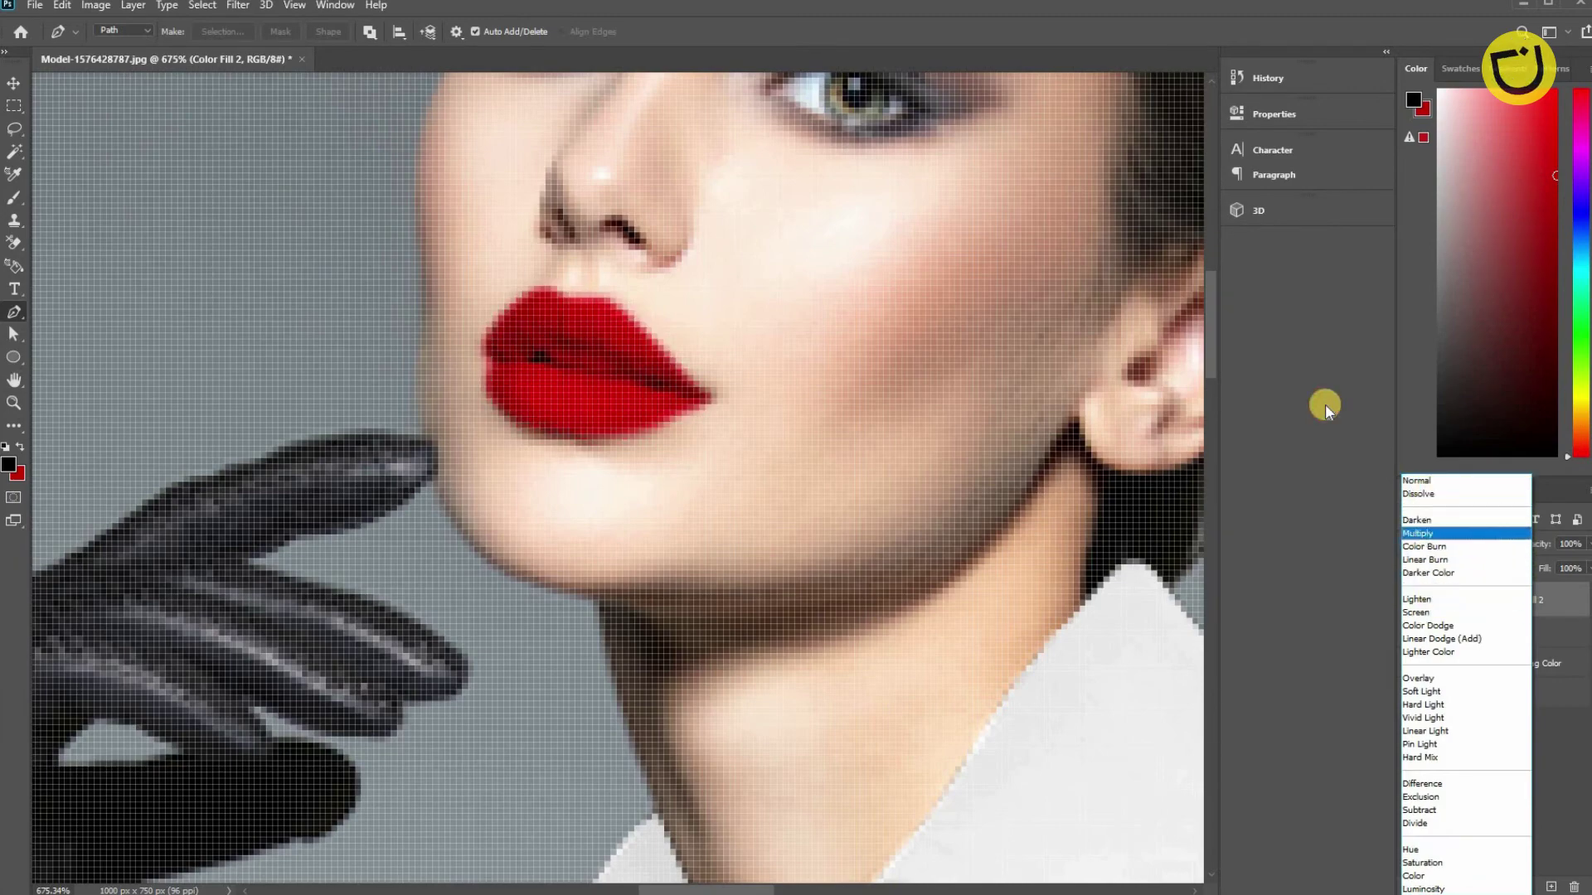
key(ctrl+0)
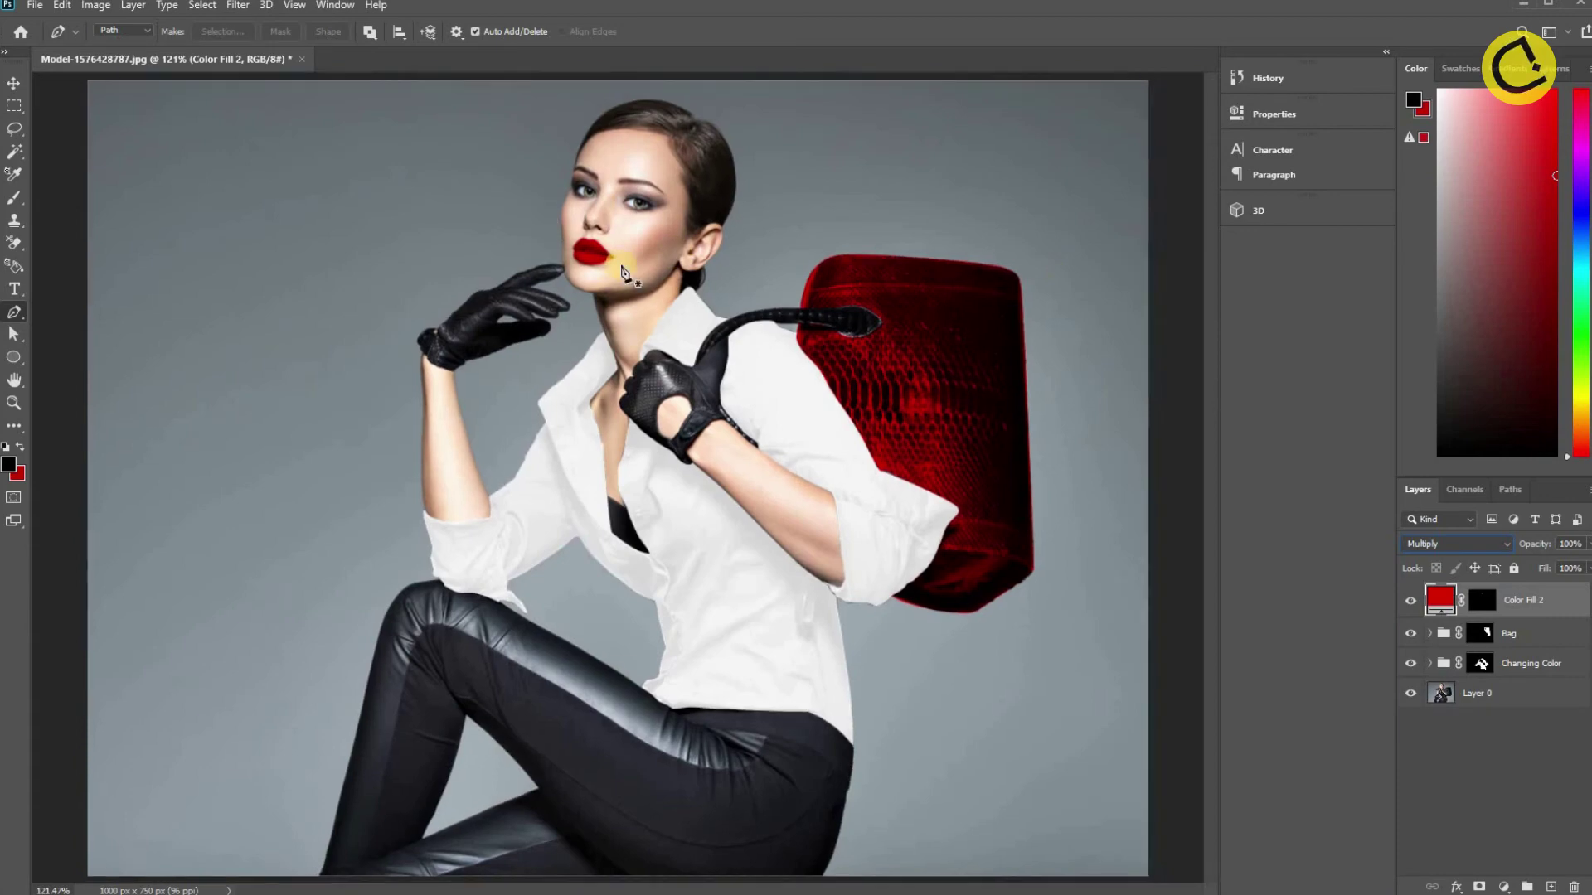
Zoom in to 100% on the mouth and target the Color Fill 2 mask.
key(ctrl+1)
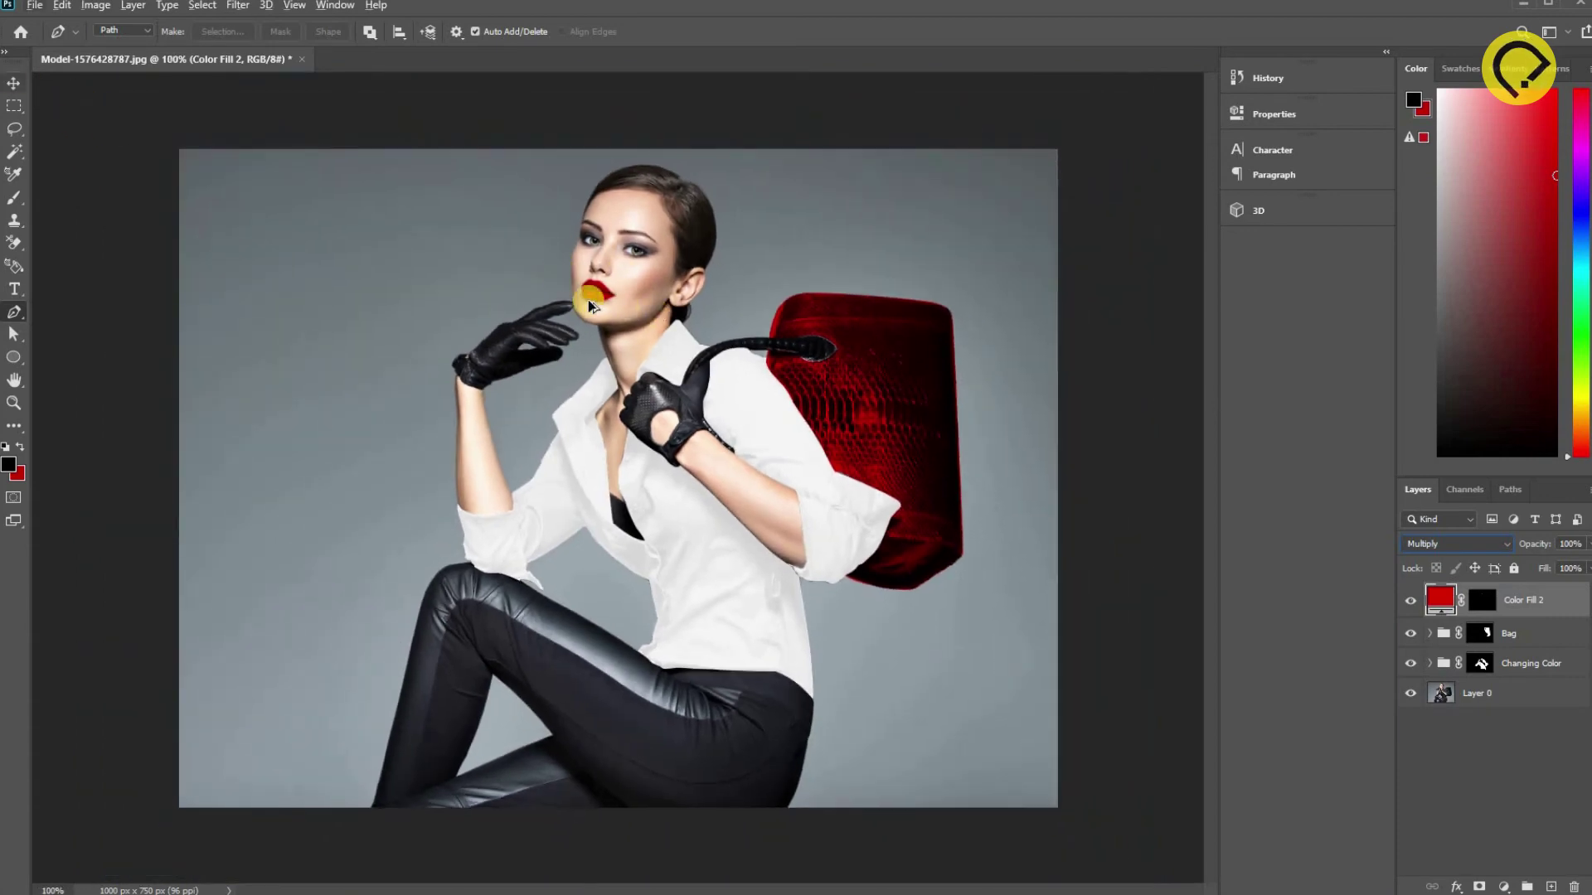
key(v)
scroll(606, 357, up, 3)
scroll(584, 488, up, 1)
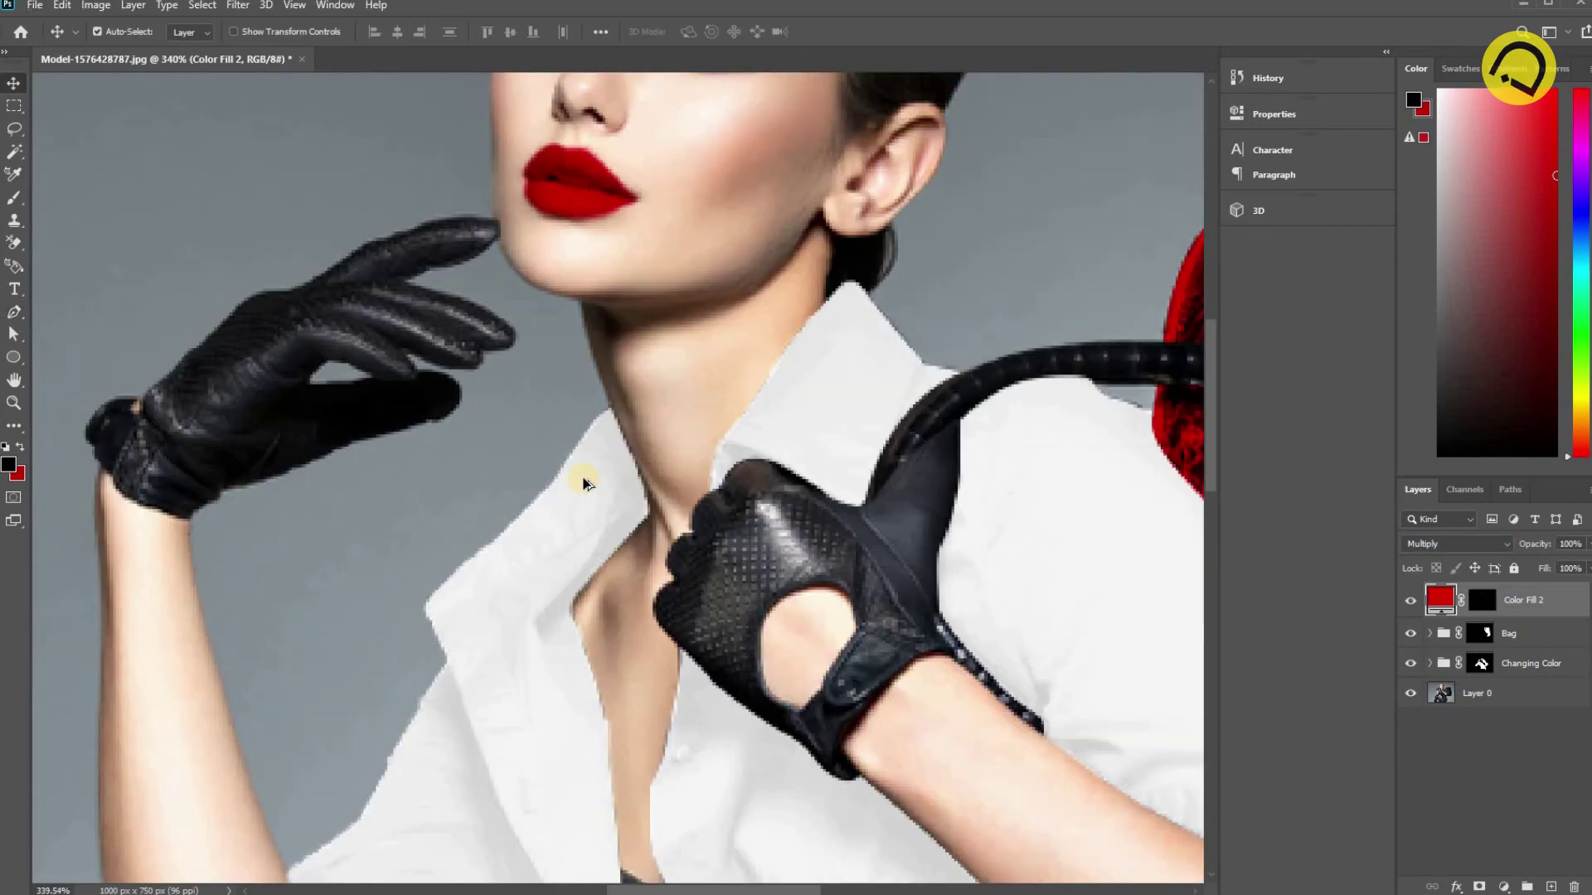
scroll(593, 493, up, 3)
scroll(601, 497, up, 4)
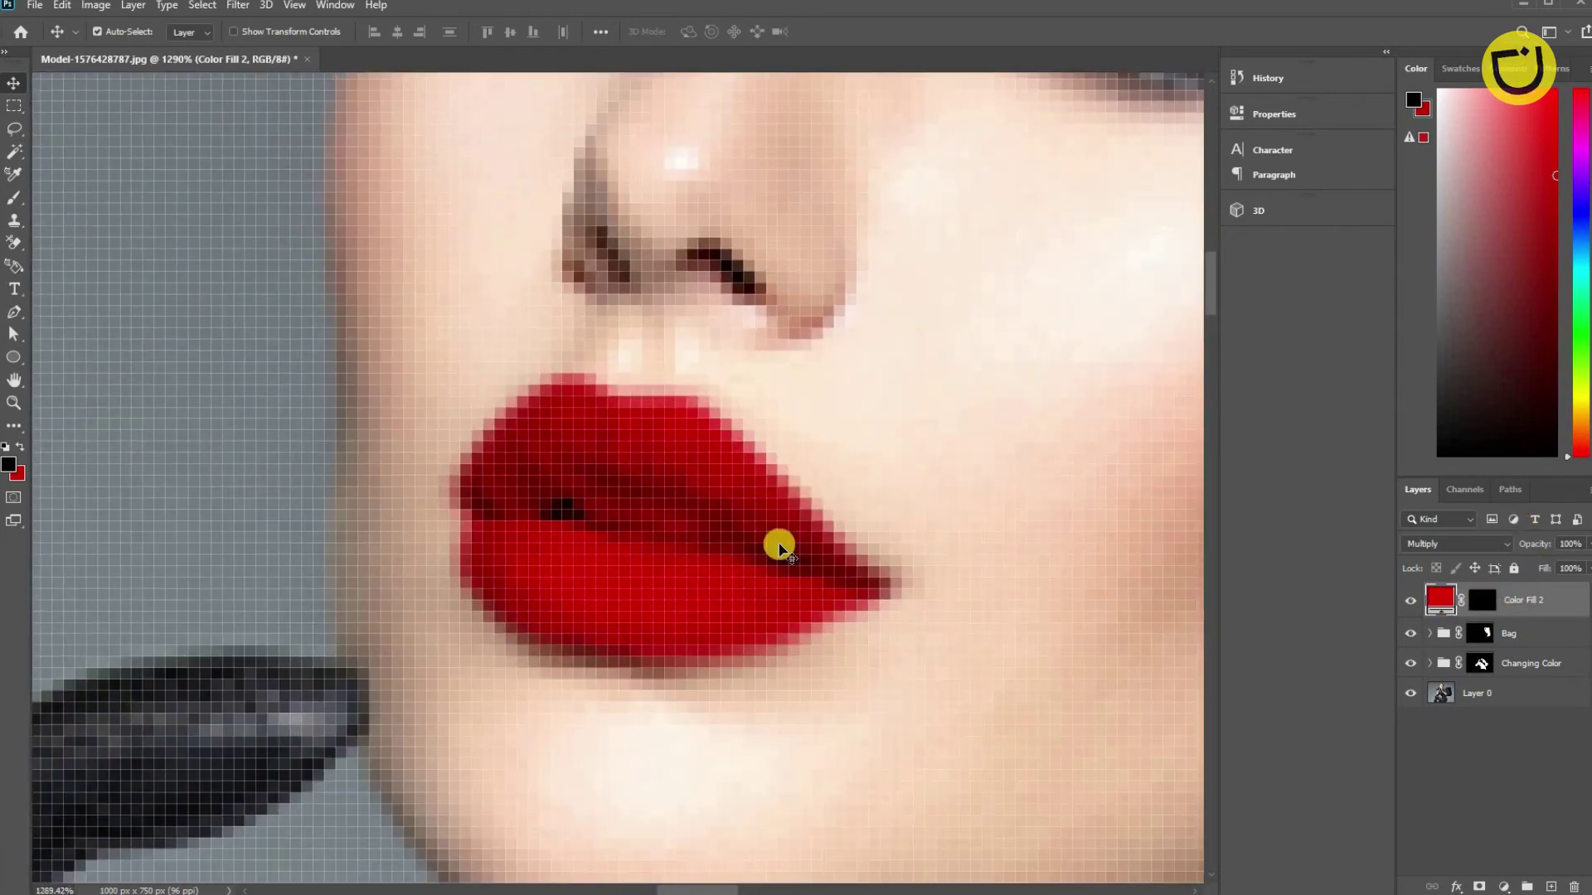
key(ctrl+backslash)
scroll(711, 560, up, 2)
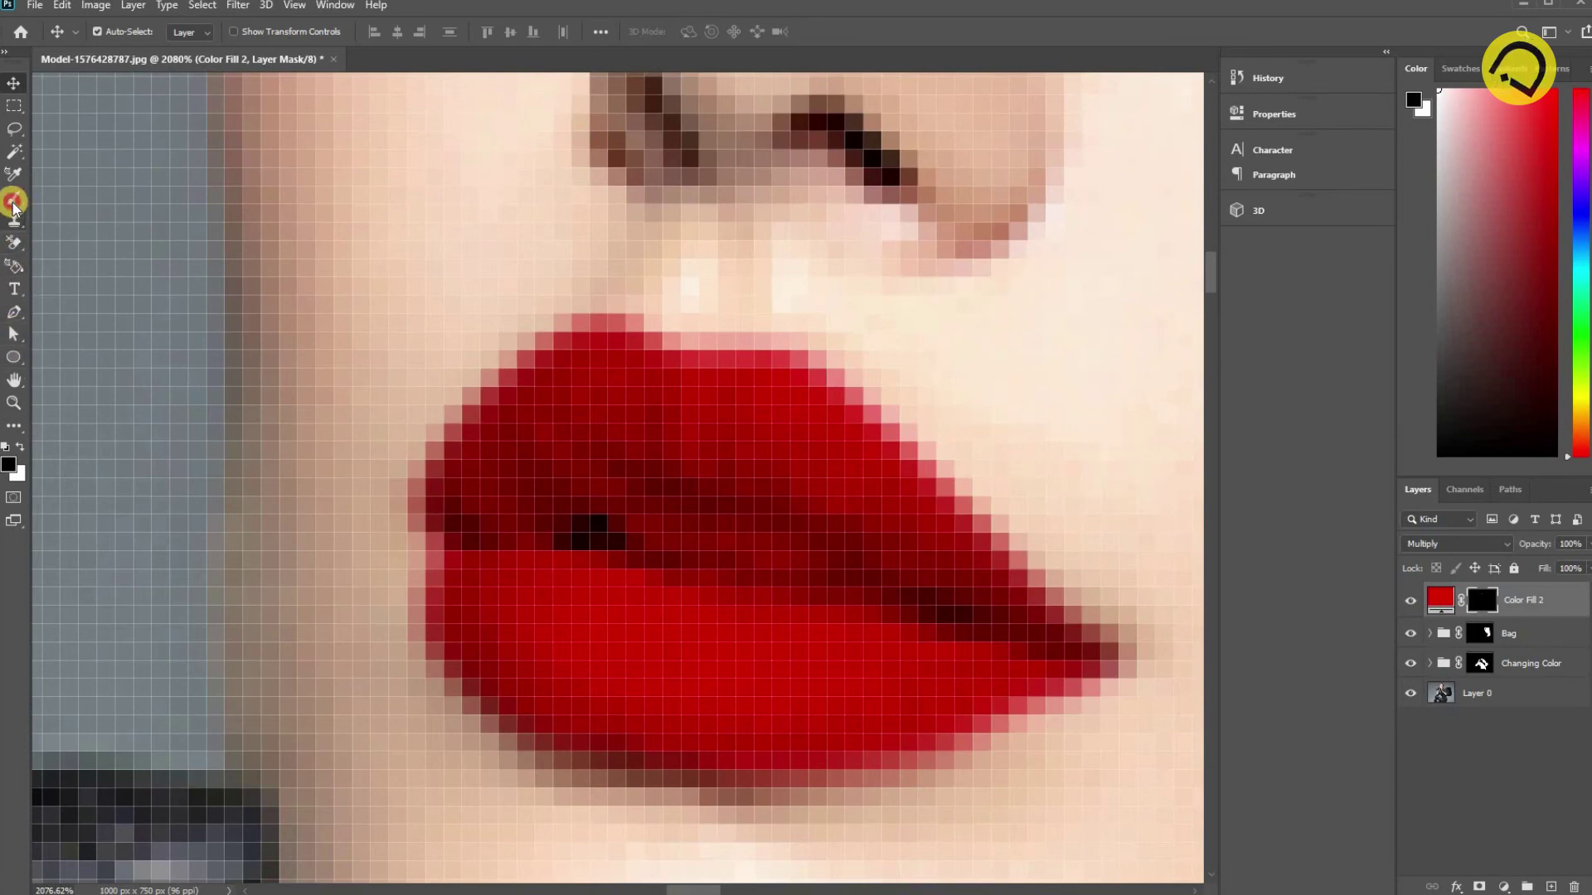
Brush the red off the teeth on the mask, undo a stray stroke, and fit the view.
key(b)
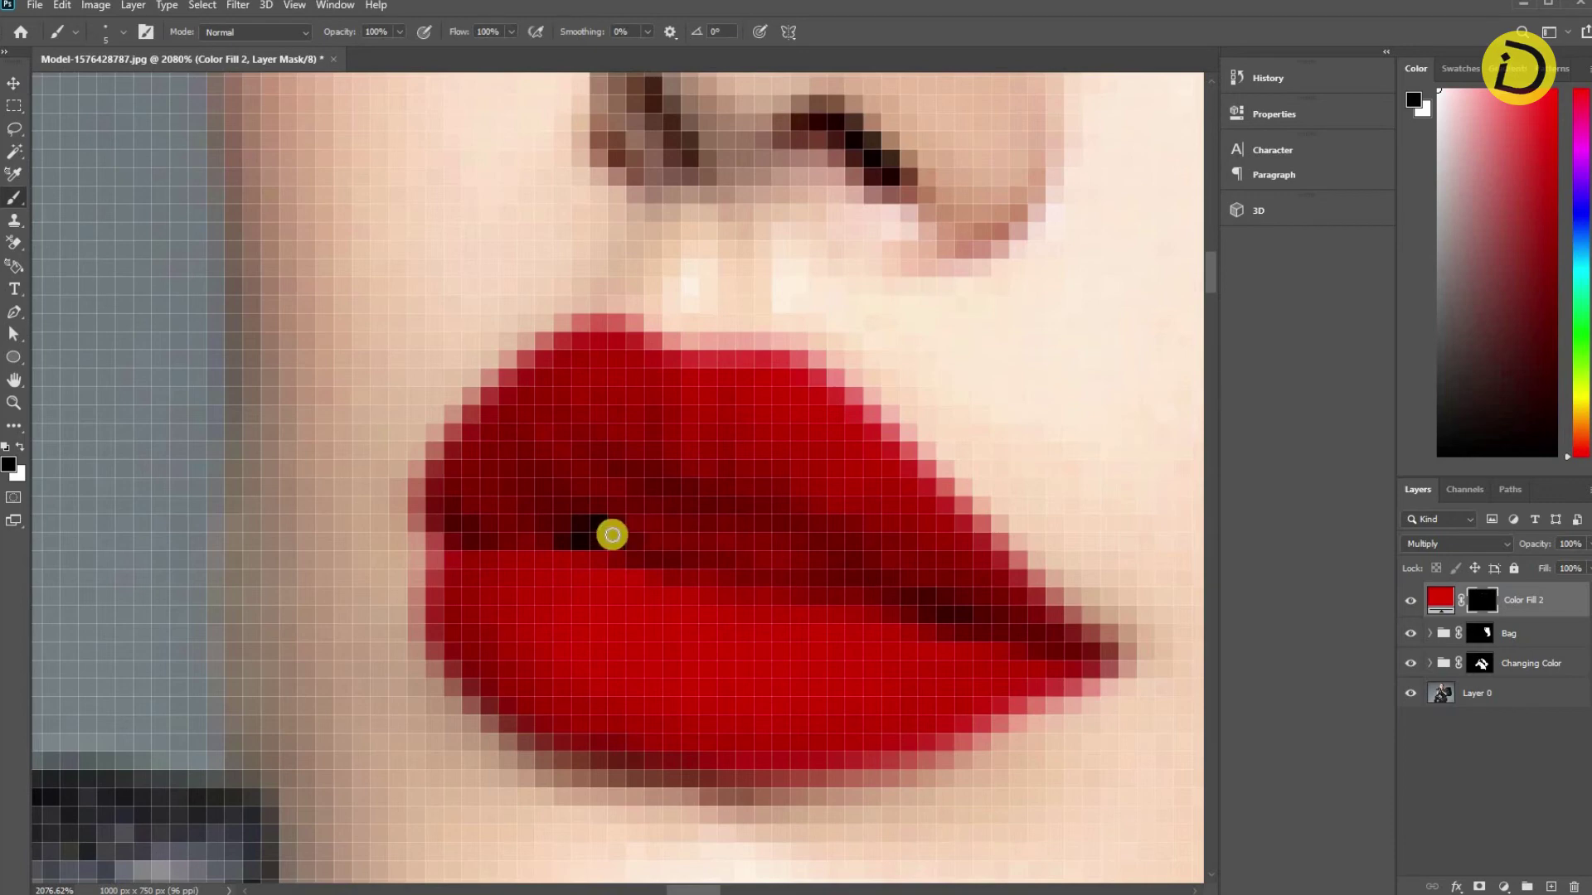
drag(630, 530, 787, 560)
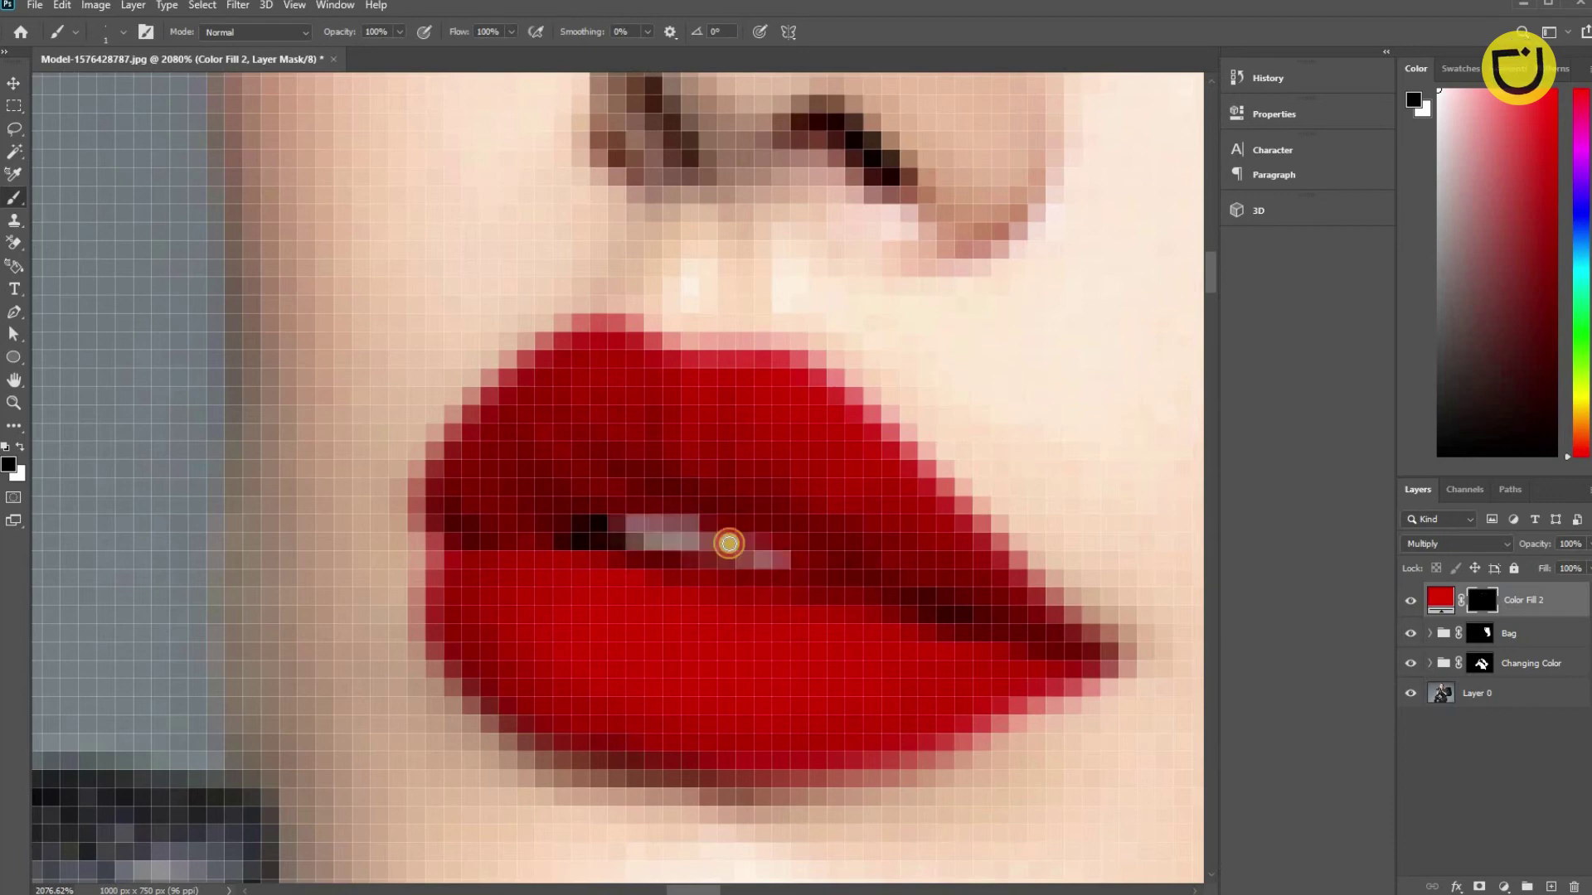
mouse_move(736, 514)
mouse_down()
mouse_move(802, 544)
mouse_move(674, 512)
mouse_move(560, 543)
mouse_move(610, 514)
mouse_move(715, 544)
mouse_move(653, 561)
mouse_move(938, 615)
mouse_move(789, 540)
mouse_up()
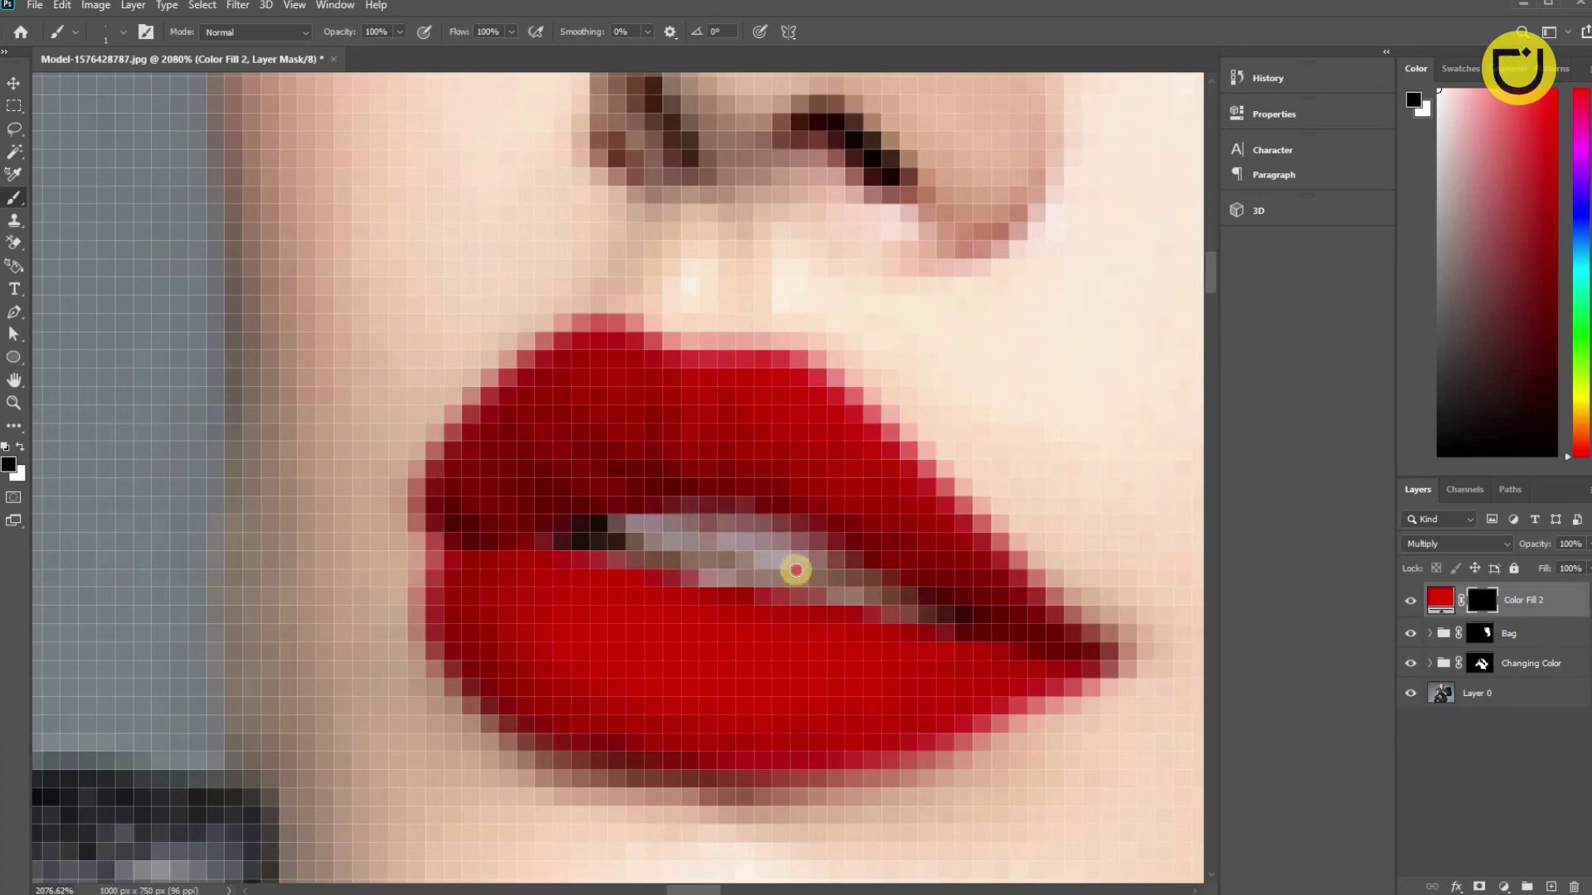
drag(675, 568, 590, 544)
key(ctrl+z)
key(ctrl+z)
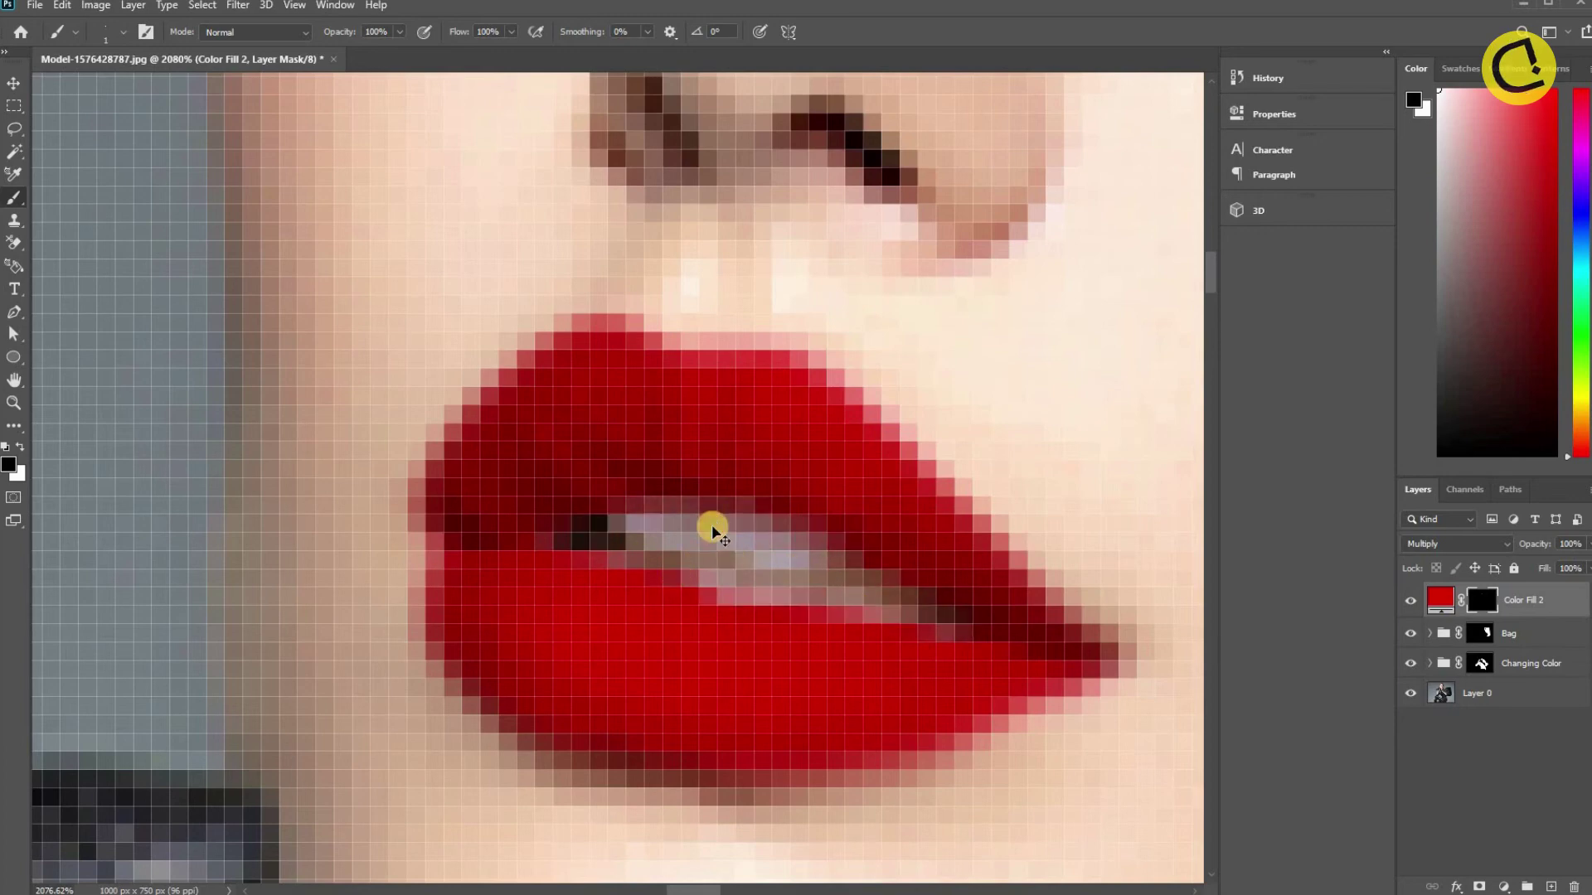
key(ctrl+1)
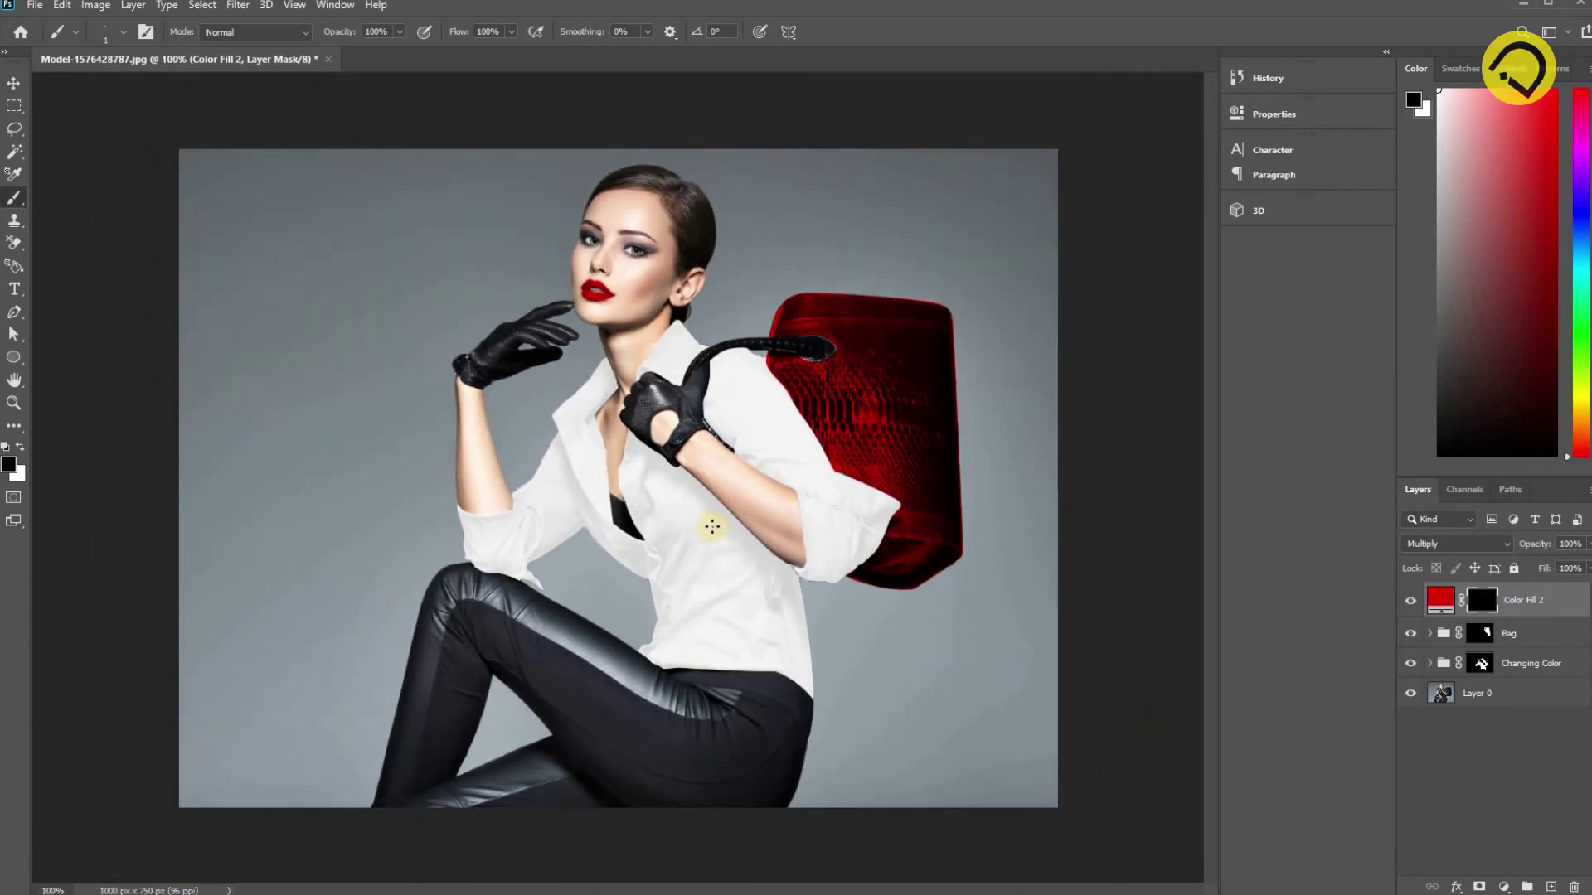
Select all layers and group them into Group 1.
key(v)
click(1517, 593)
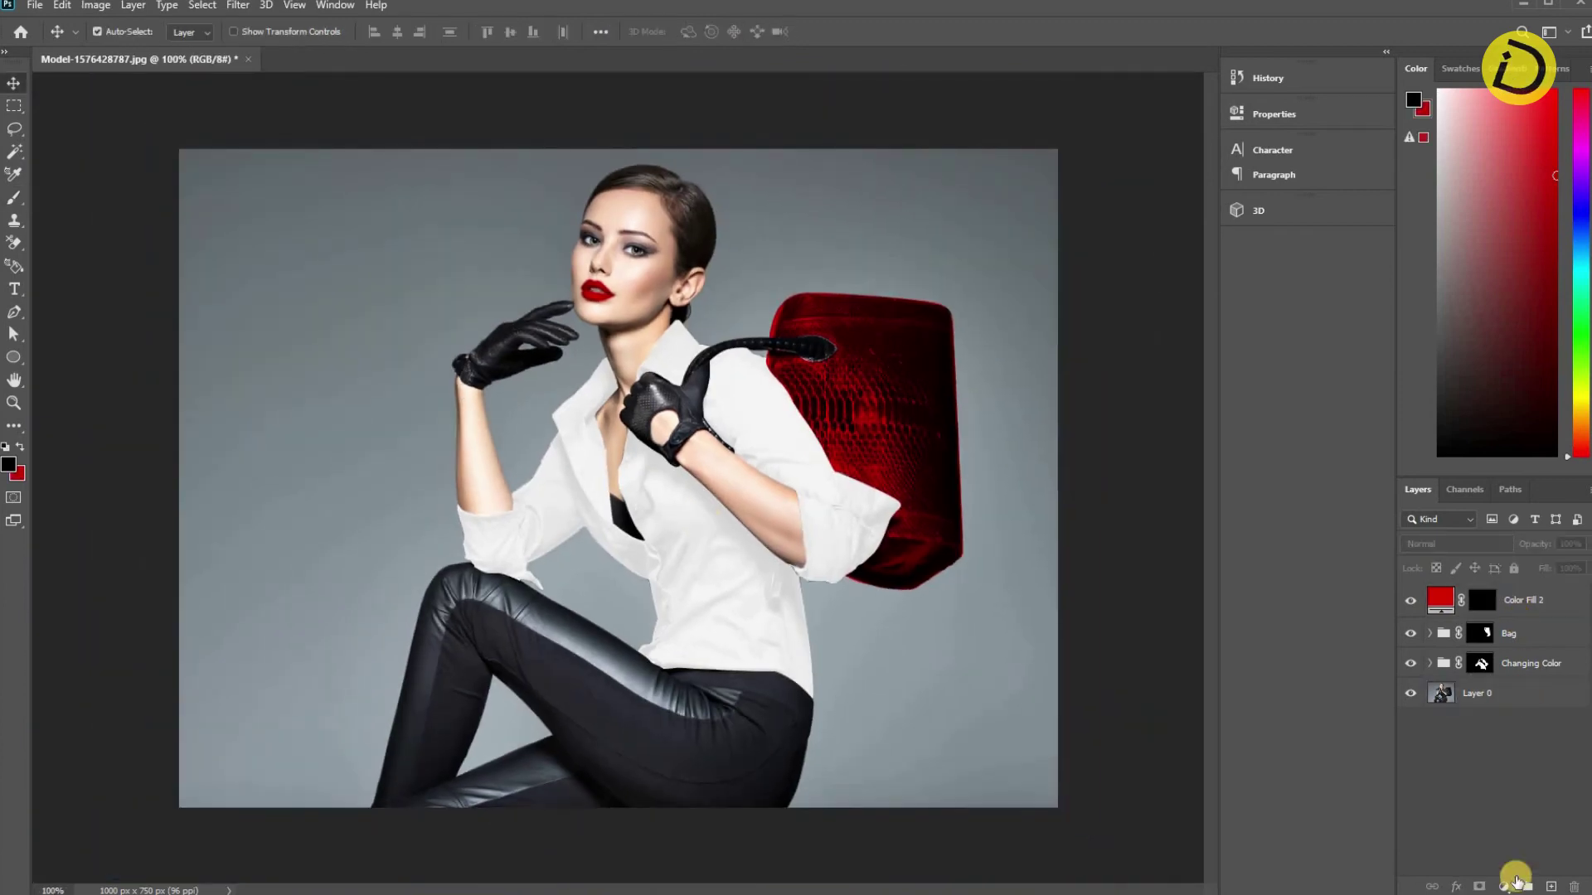
key(ctrl+alt+a)
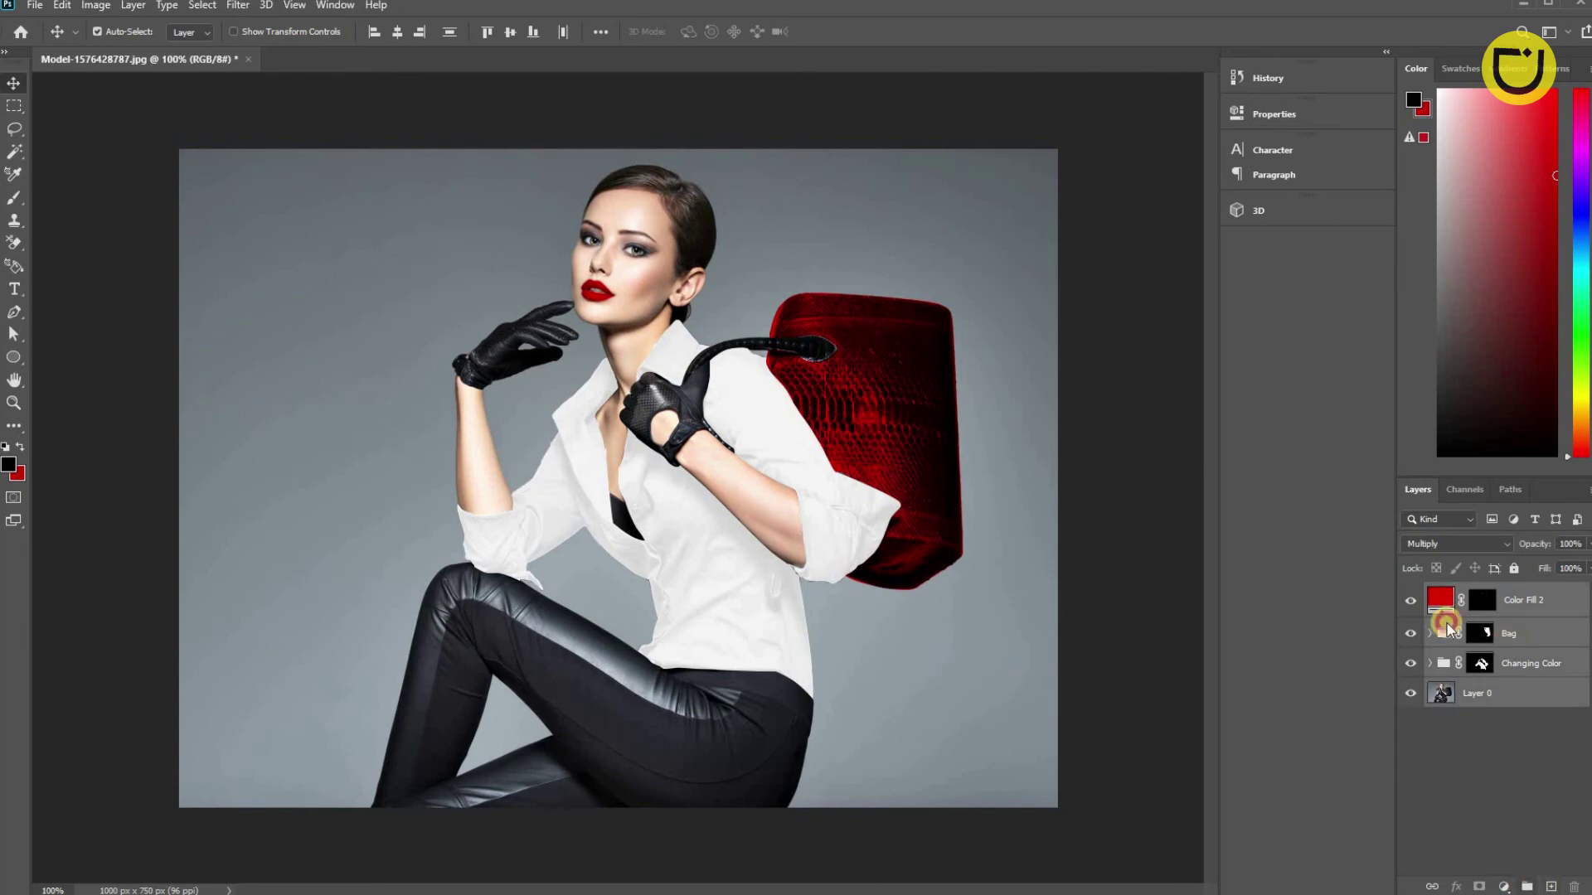
key(ctrl+g)
double_click(1476, 594)
key(Return)
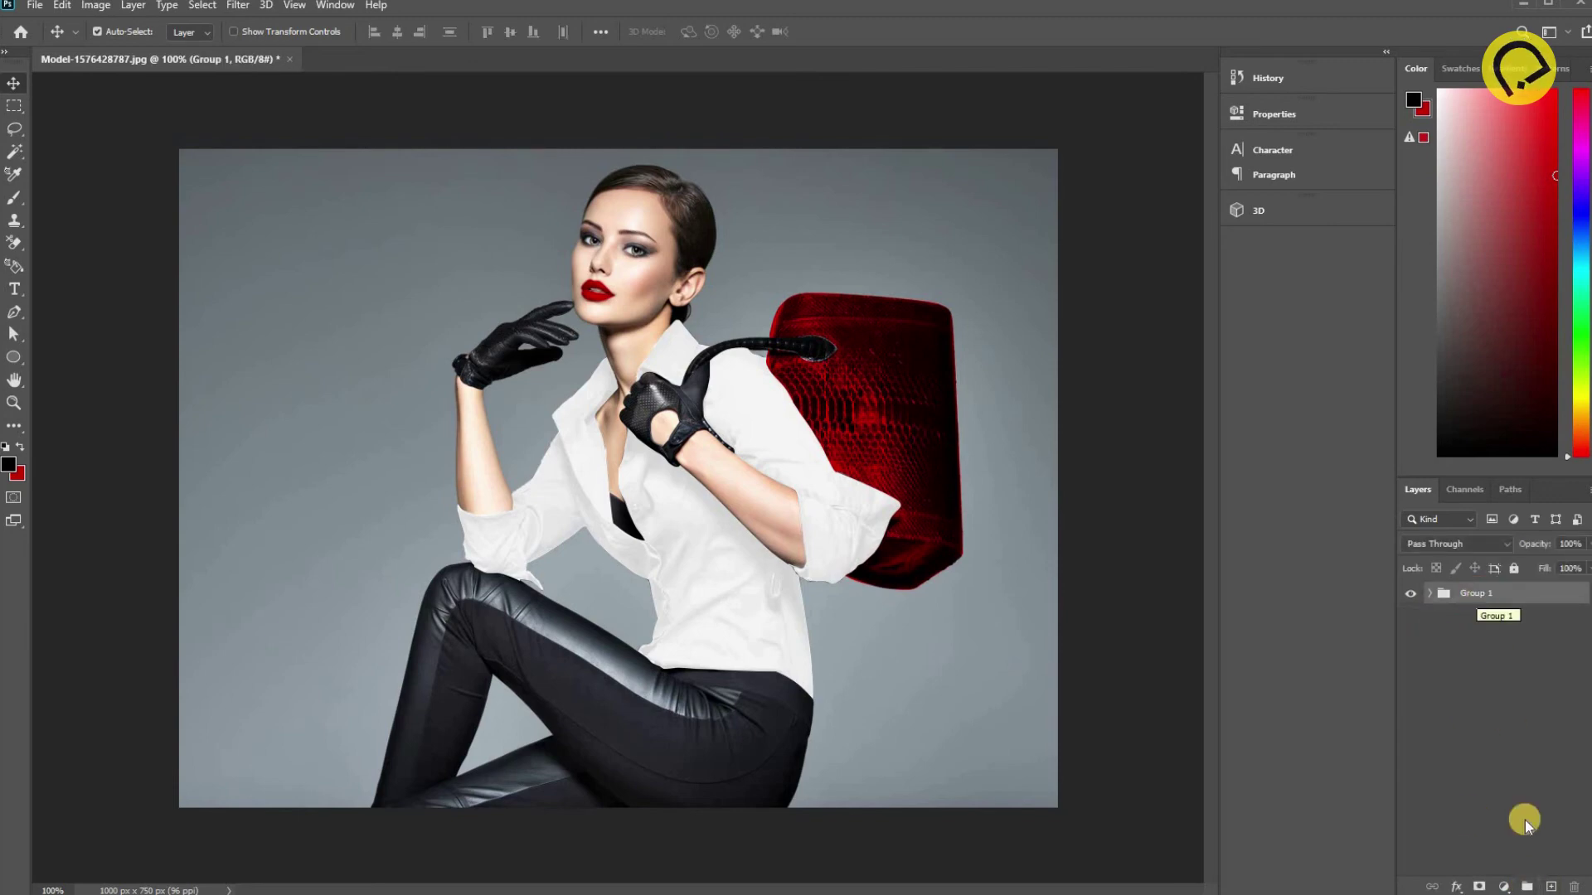
Add a Levels adjustment above Group 1 with black input raised to 31.
click(1505, 884)
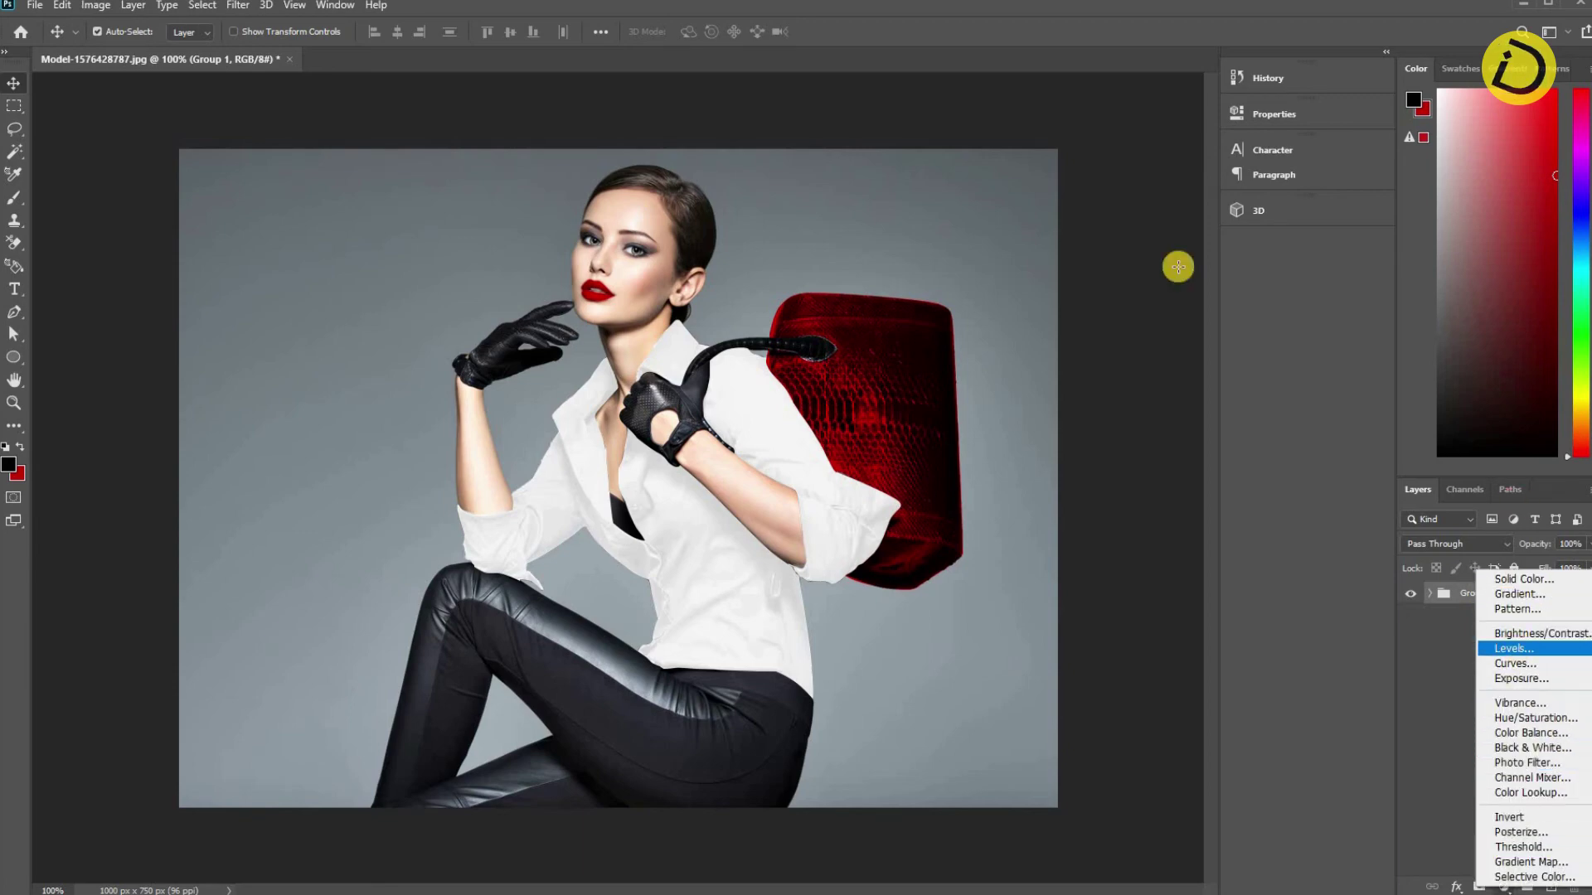
click(1514, 648)
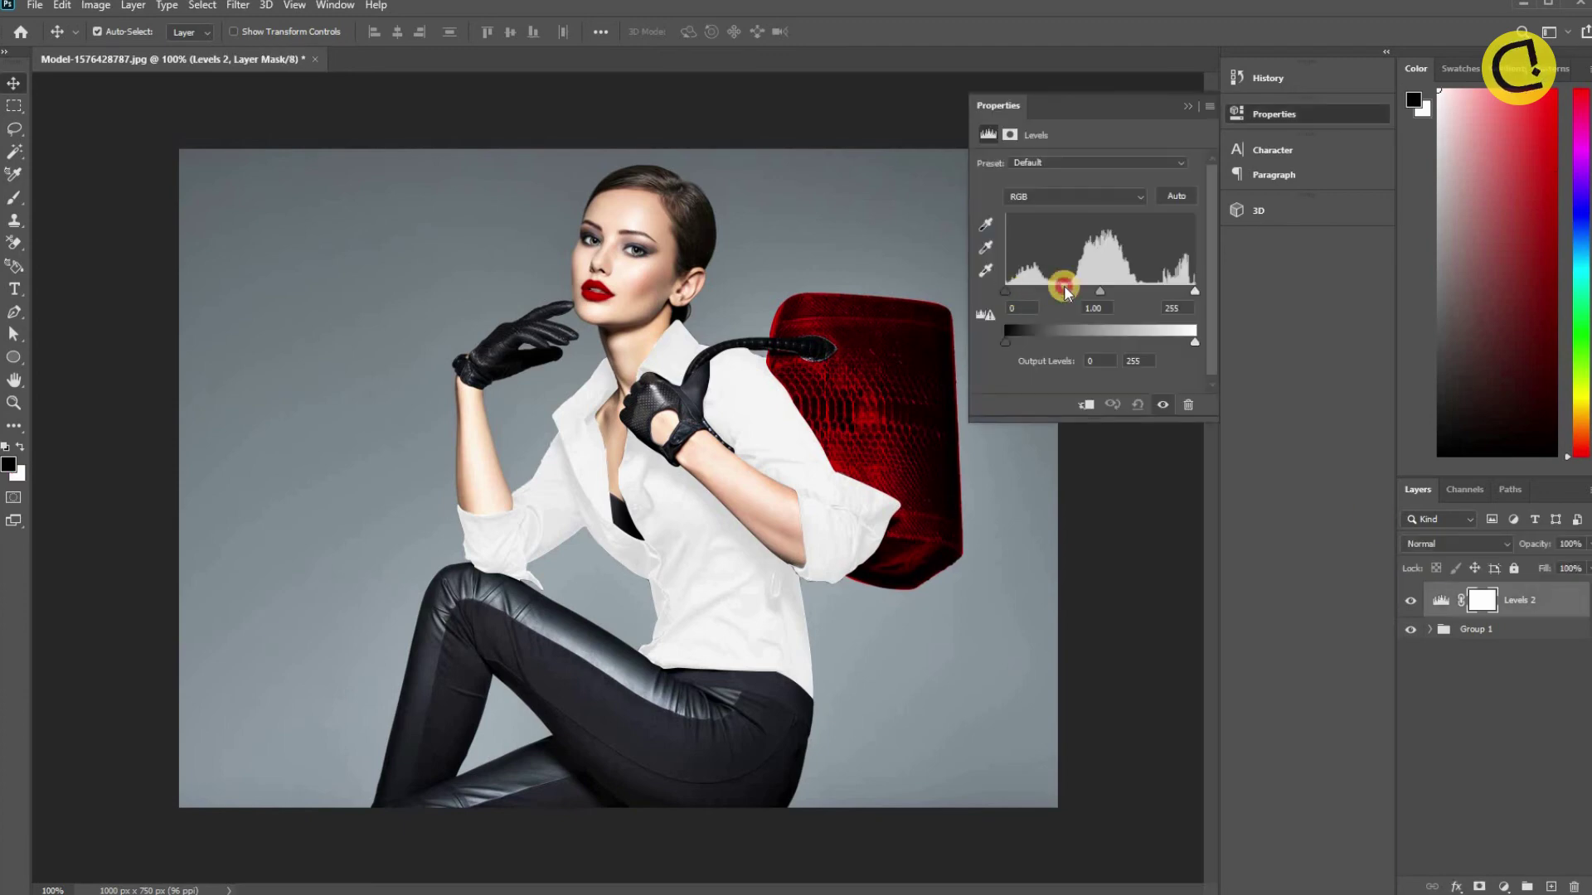
mouse_move(1006, 292)
mouse_down()
mouse_move(1048, 290)
mouse_move(1030, 289)
mouse_up()
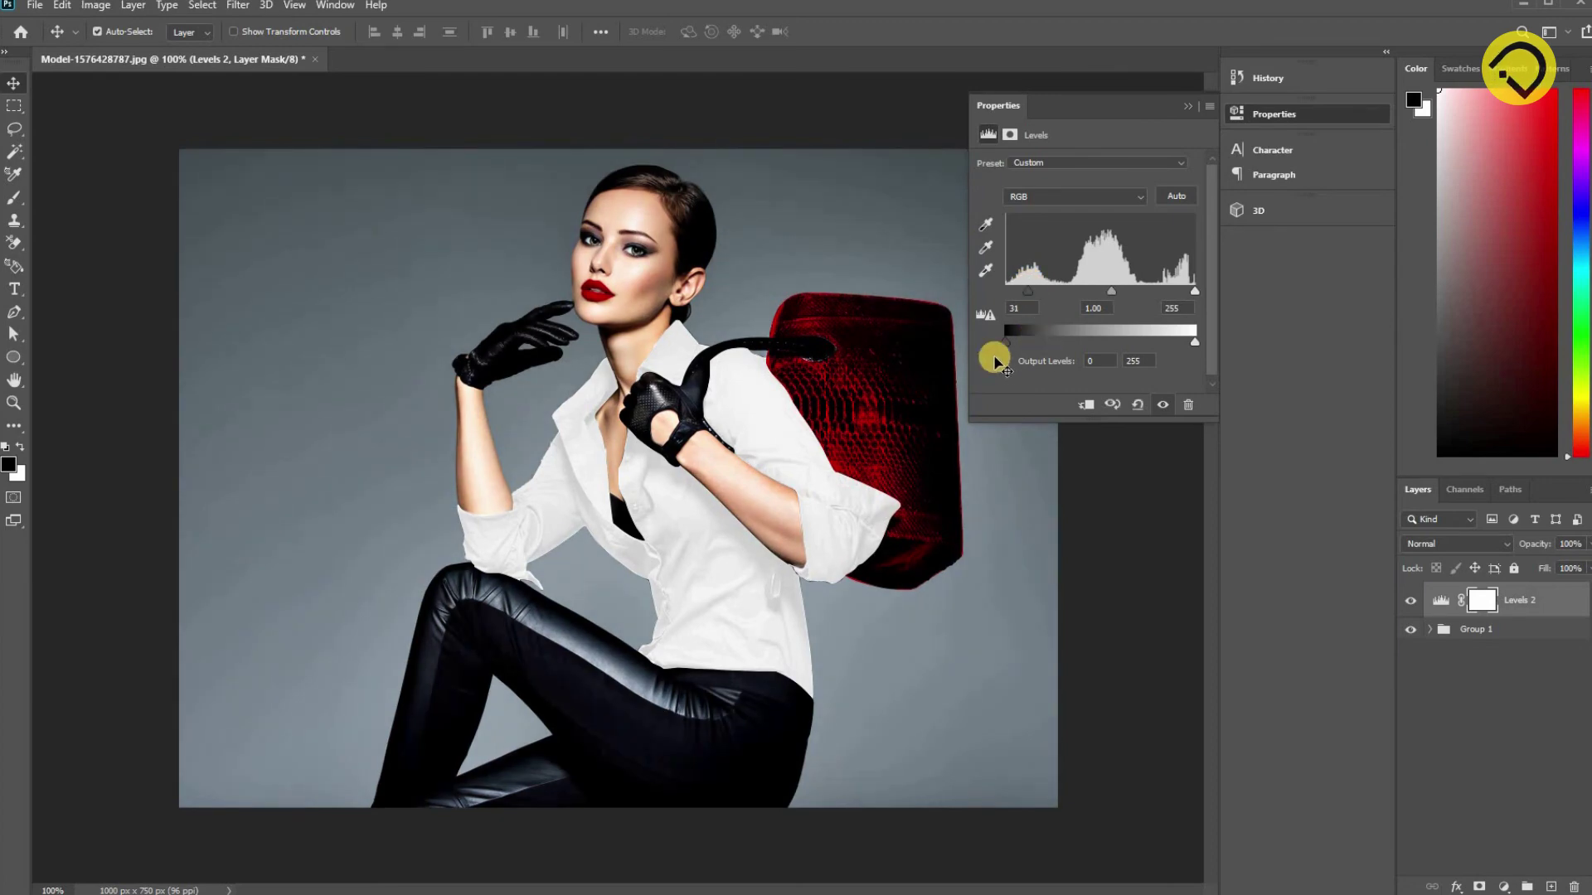
click(1285, 569)
key(Tab)
key(Tab)
click(330, 853)
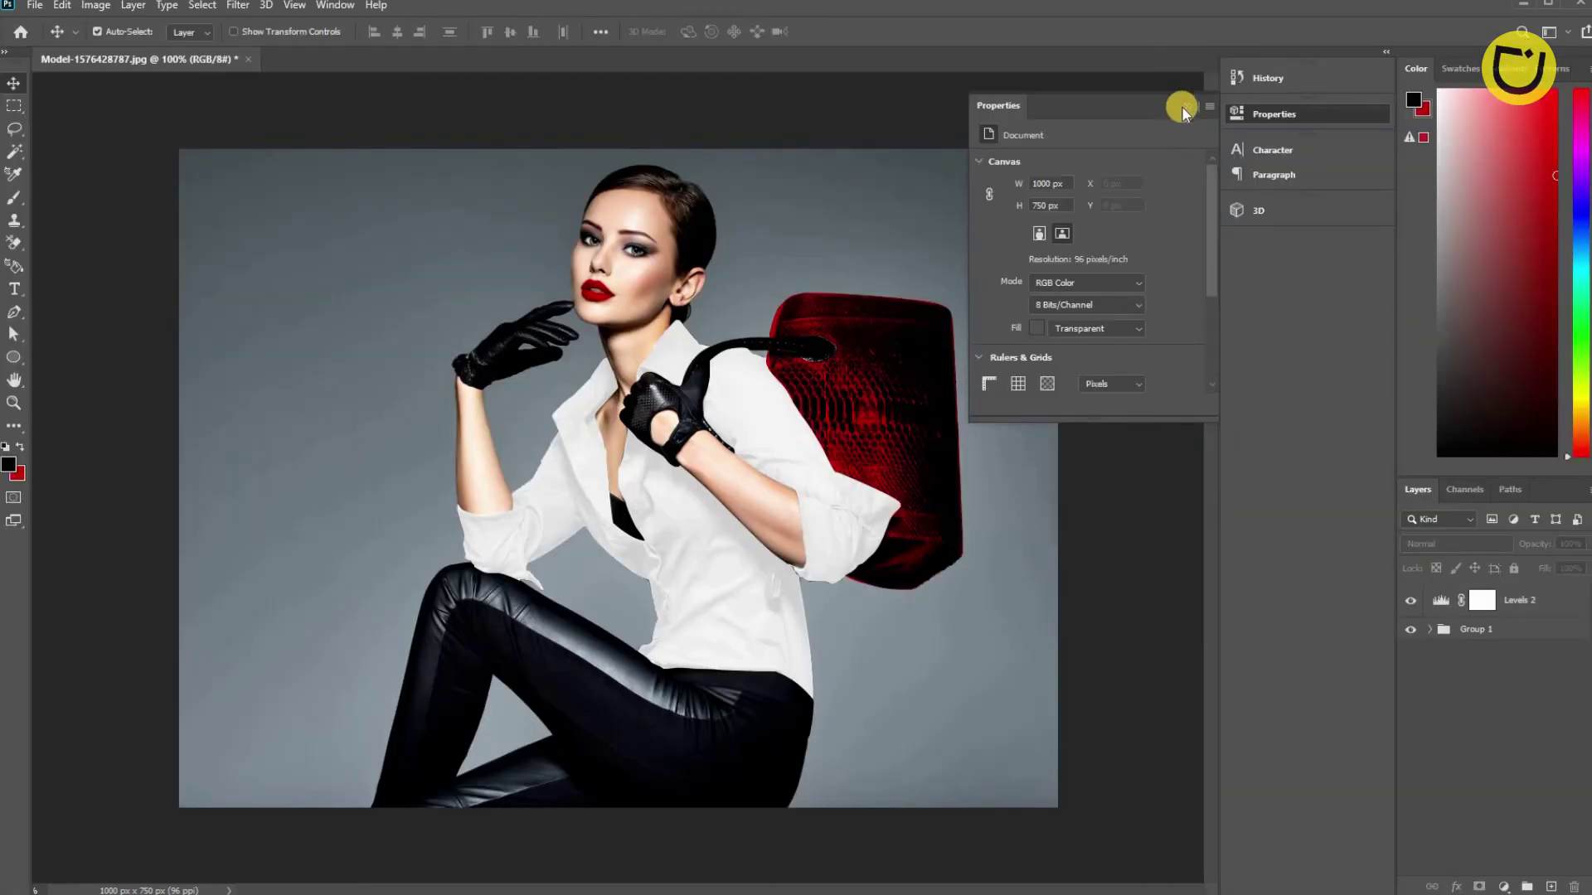
click(1040, 378)
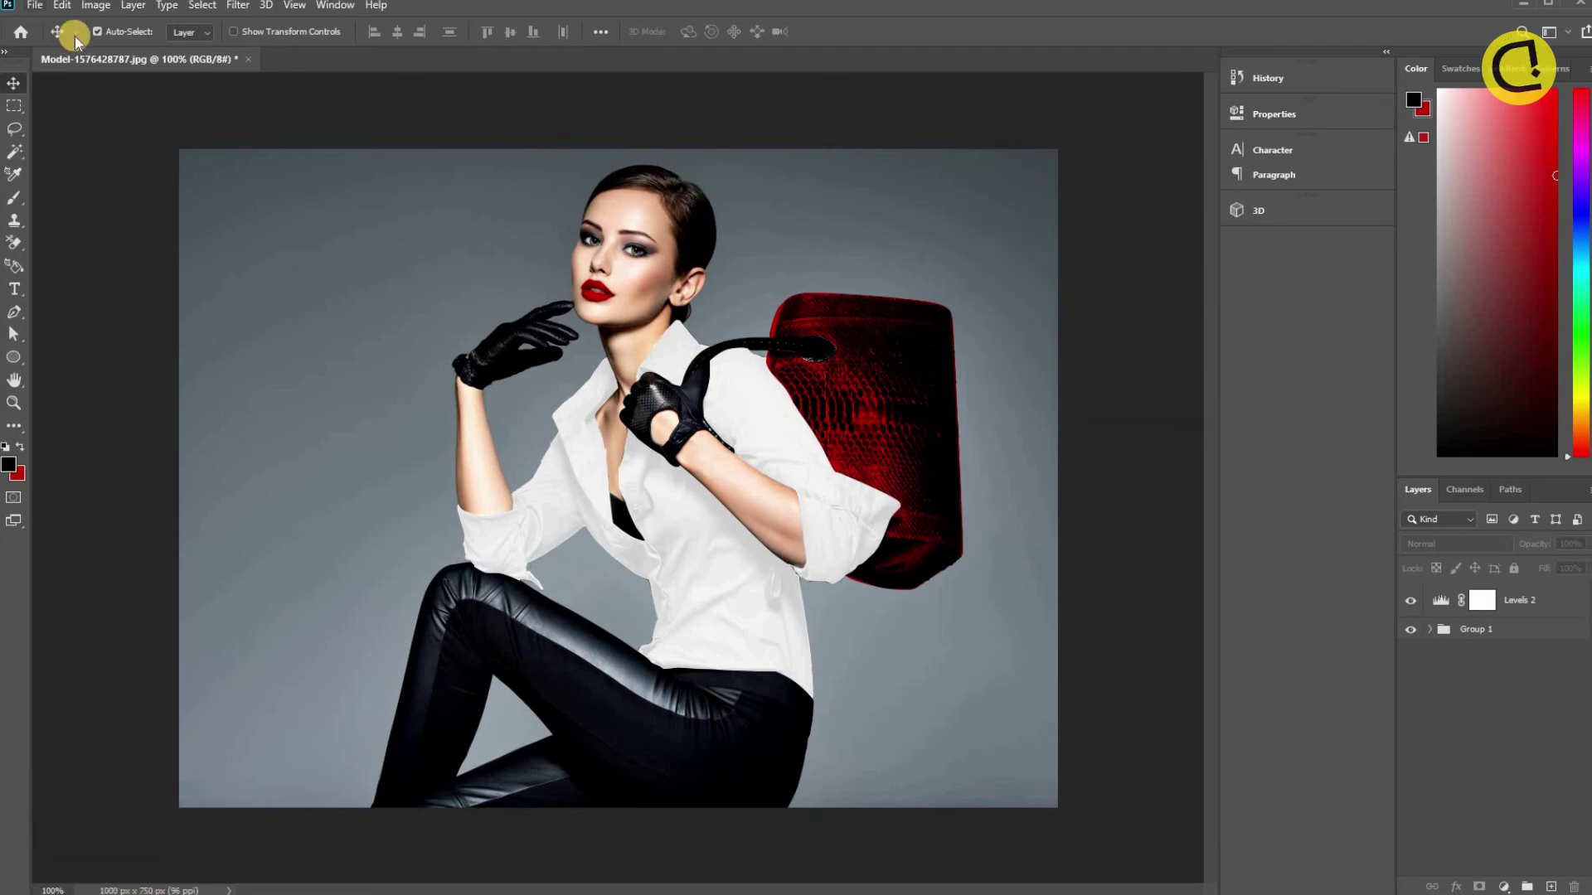
Open Overlay.jpg and drag the smoke image into the model document.
click(34, 5)
click(50, 37)
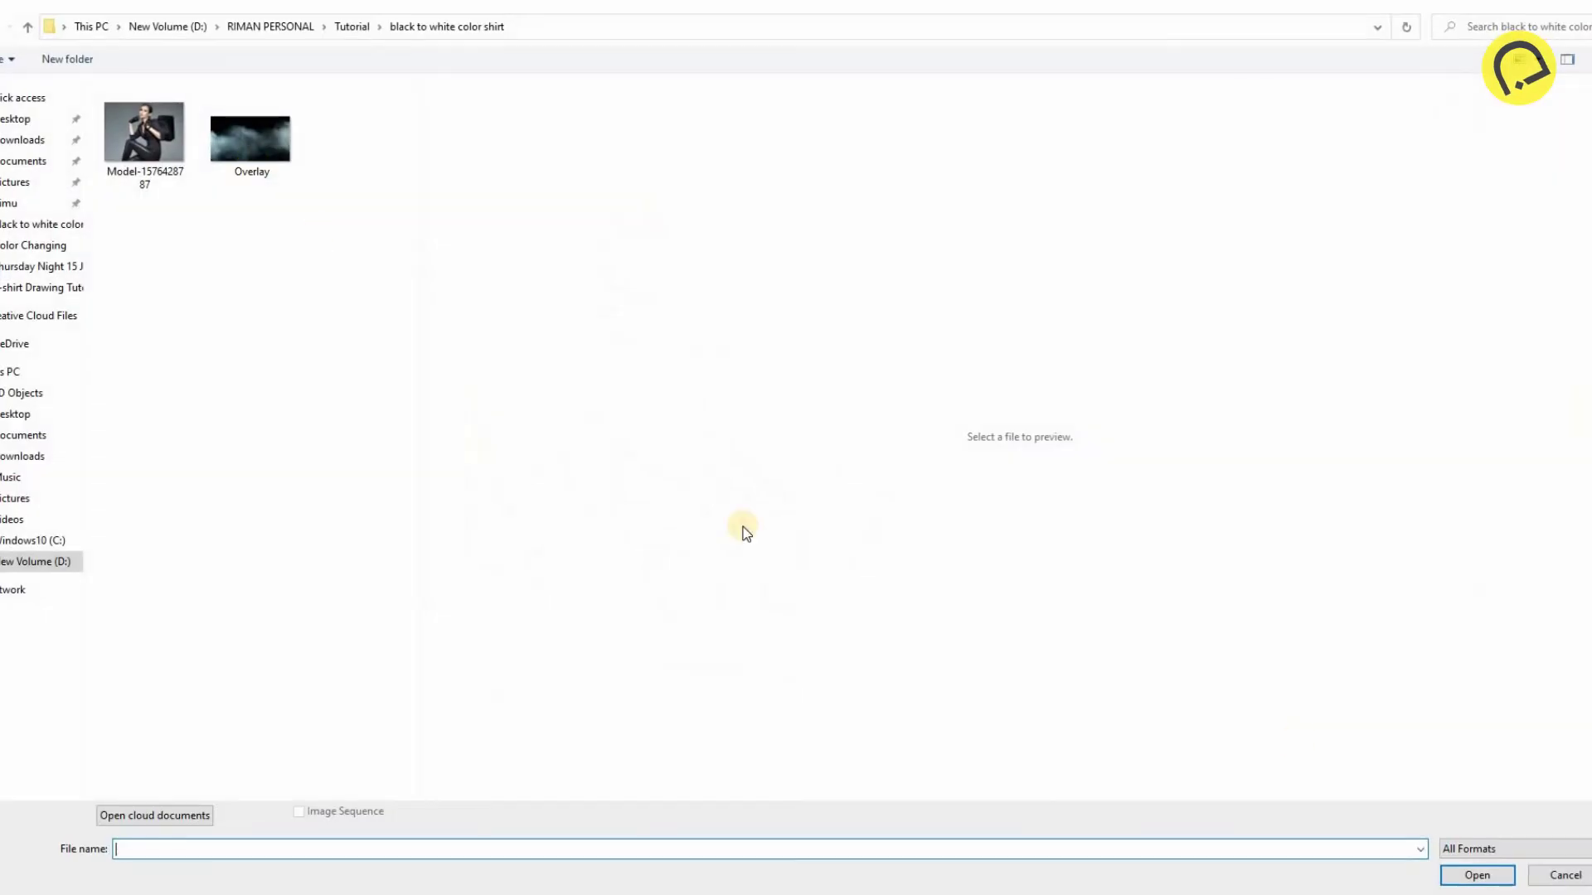
click(251, 141)
click(1477, 876)
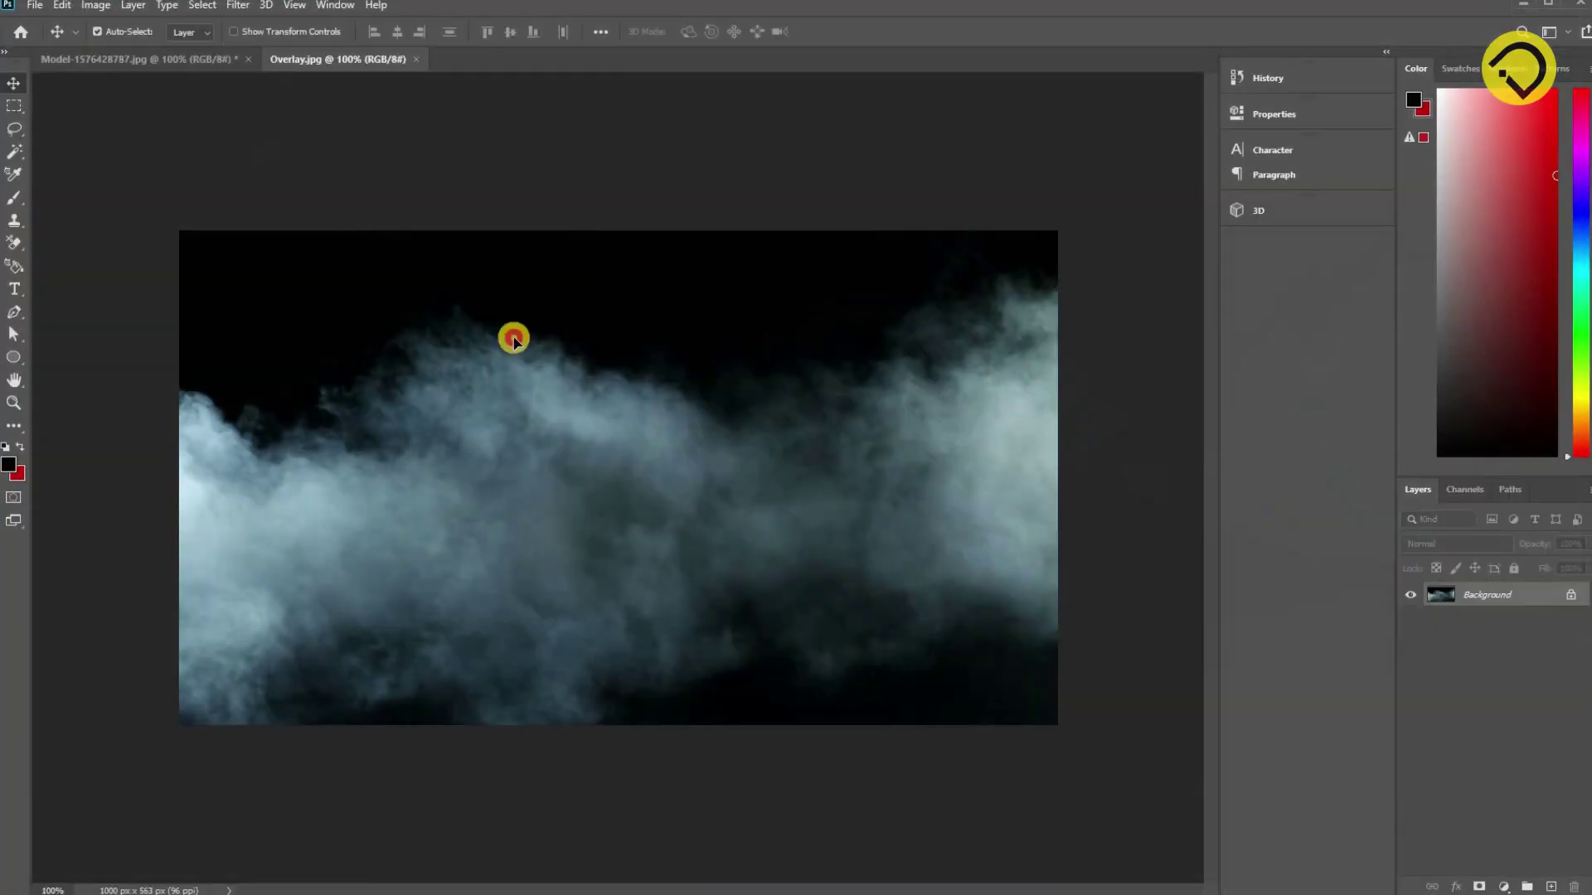
drag(514, 340, 544, 385)
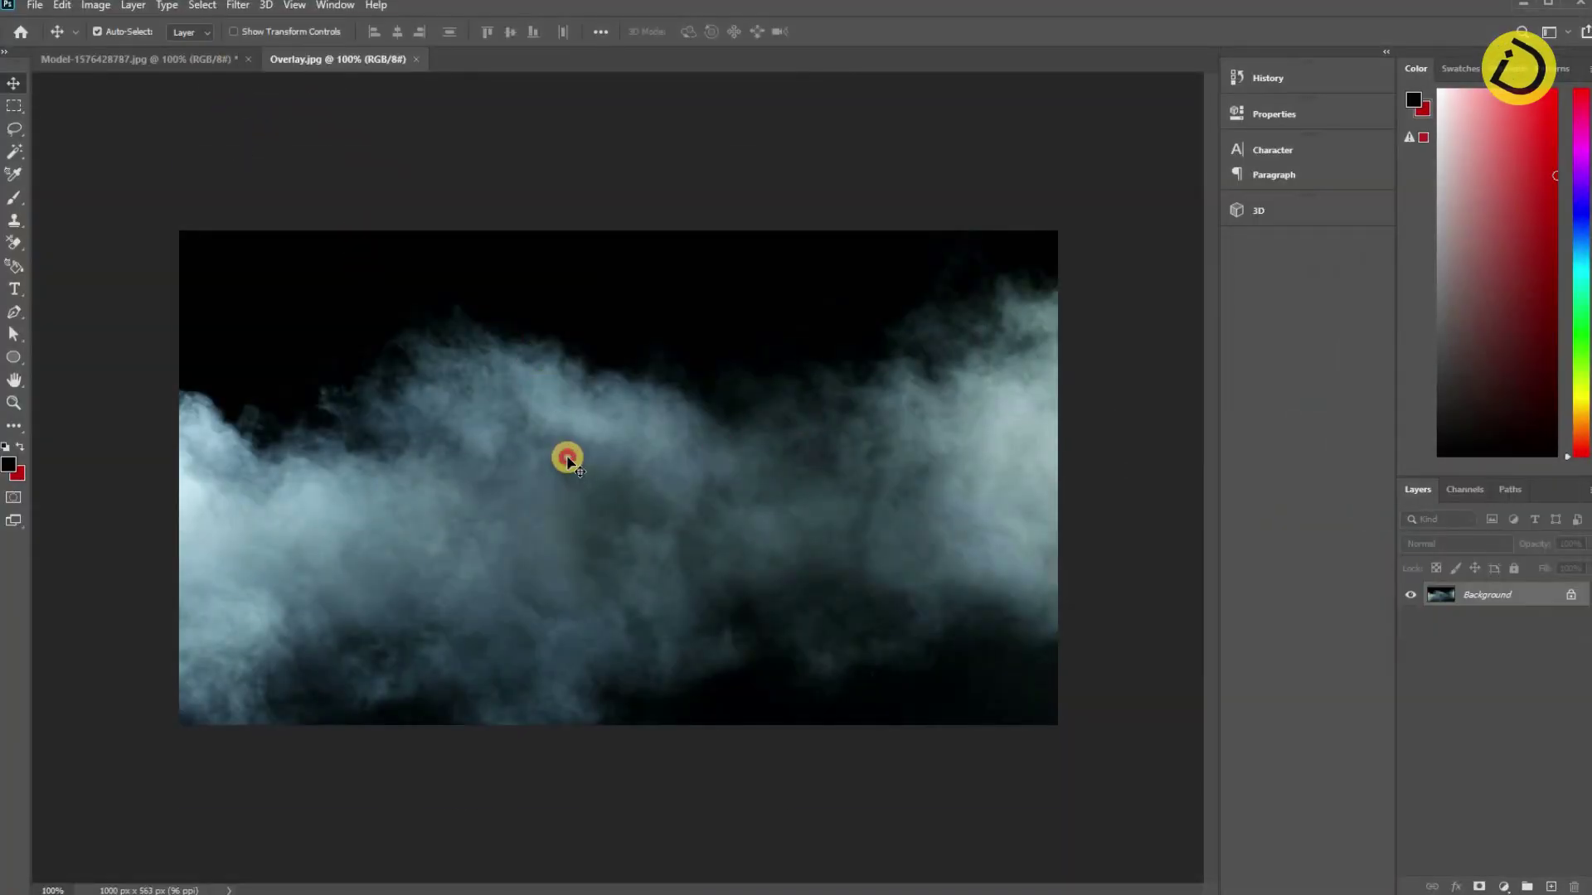
drag(567, 458, 799, 575)
Scale the smoke layer with Free Transform to cover the whole canvas.
key(ctrl+t)
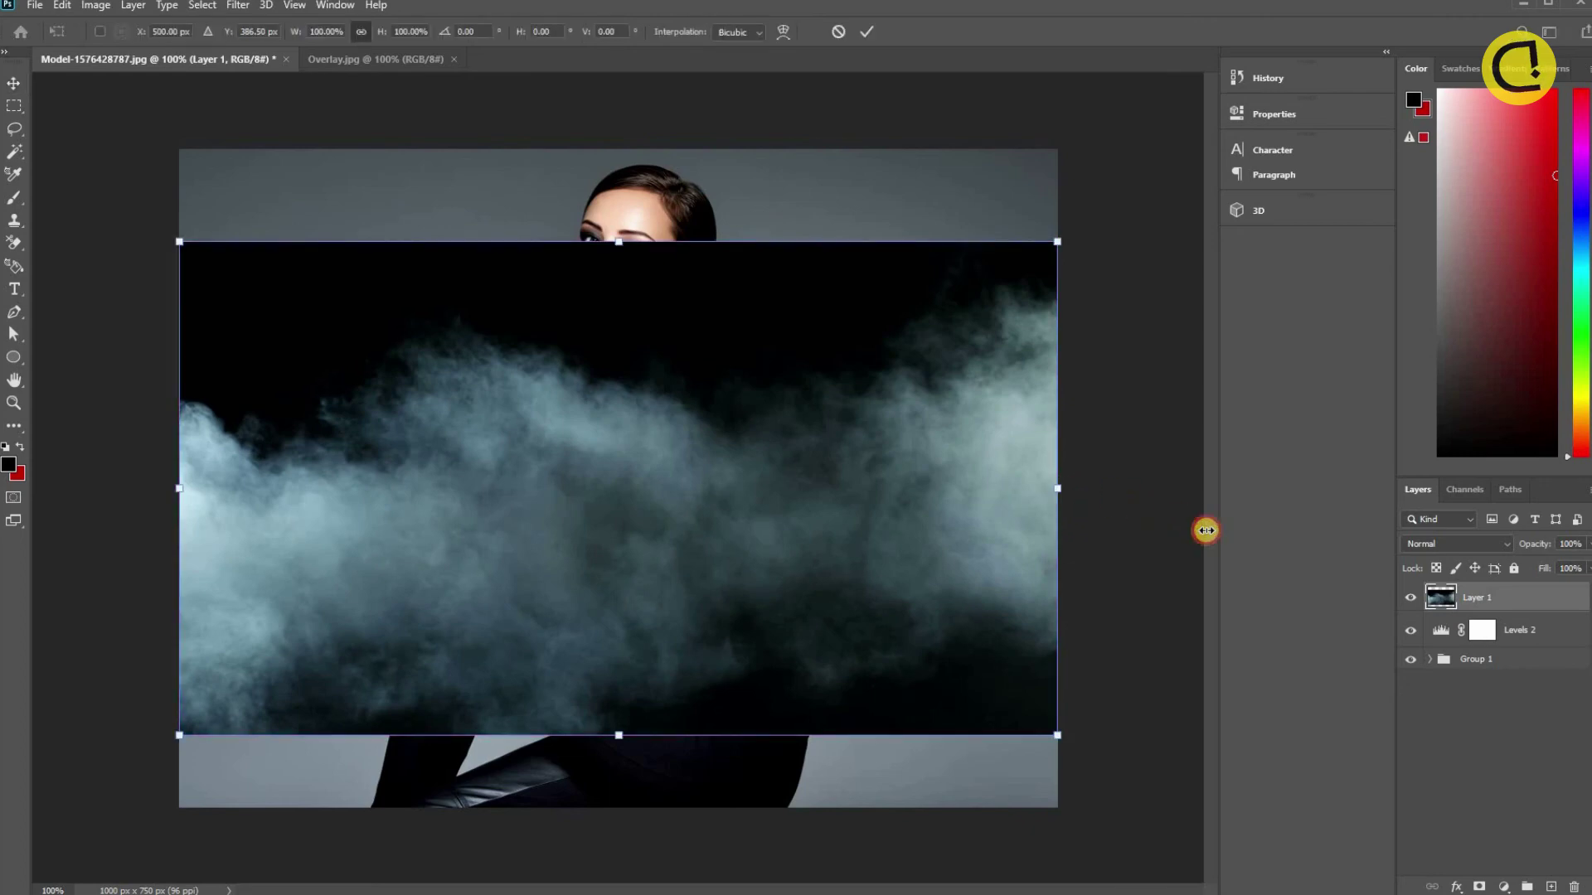
drag(1206, 531, 1277, 510)
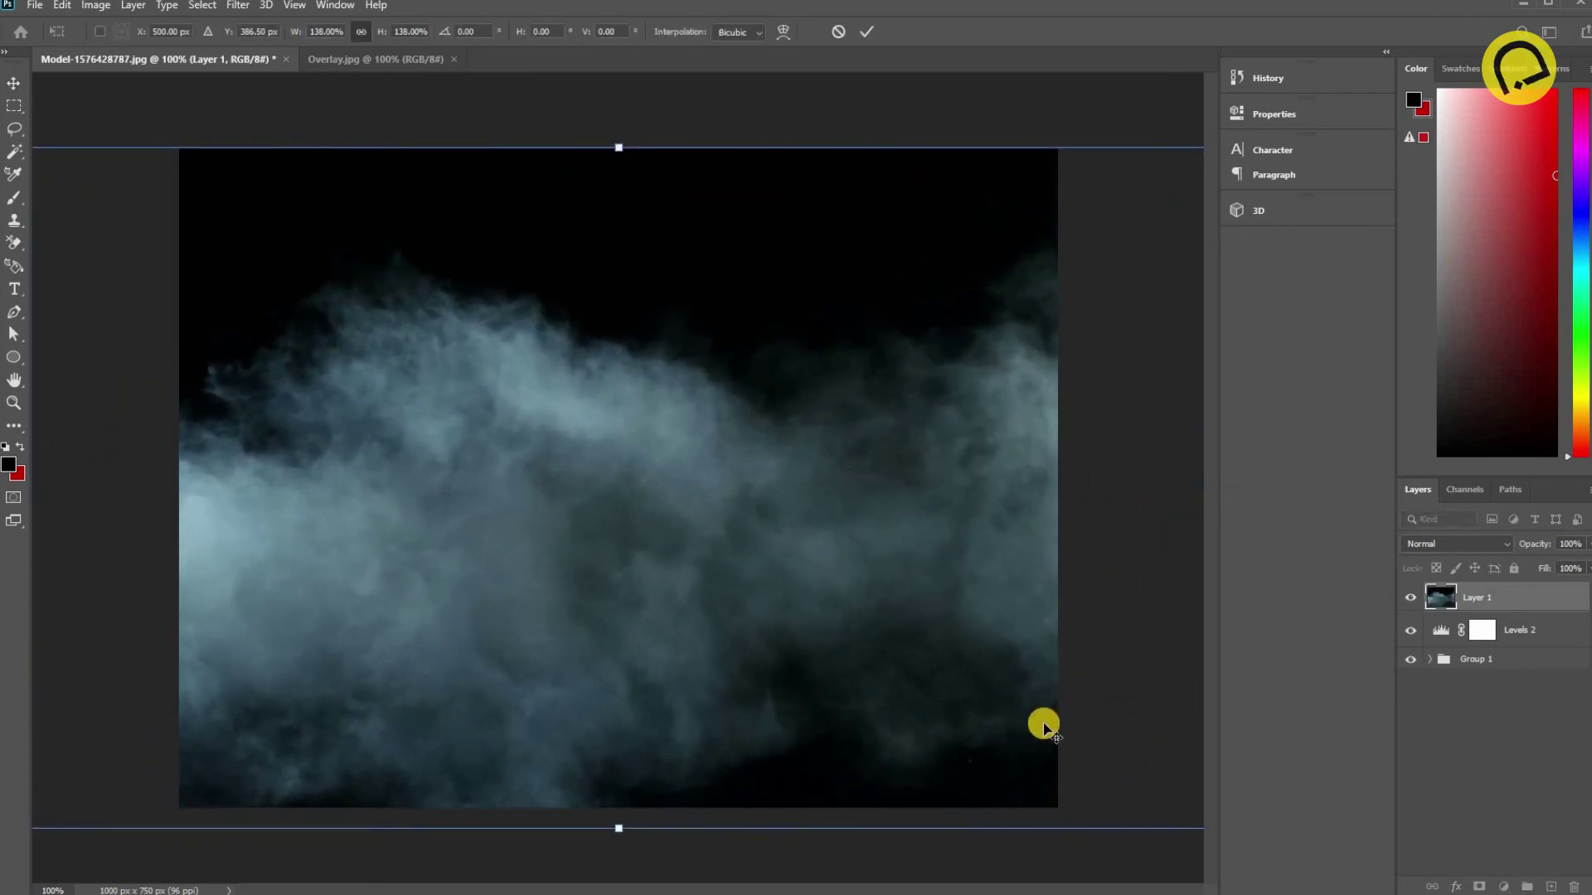
drag(622, 827, 623, 819)
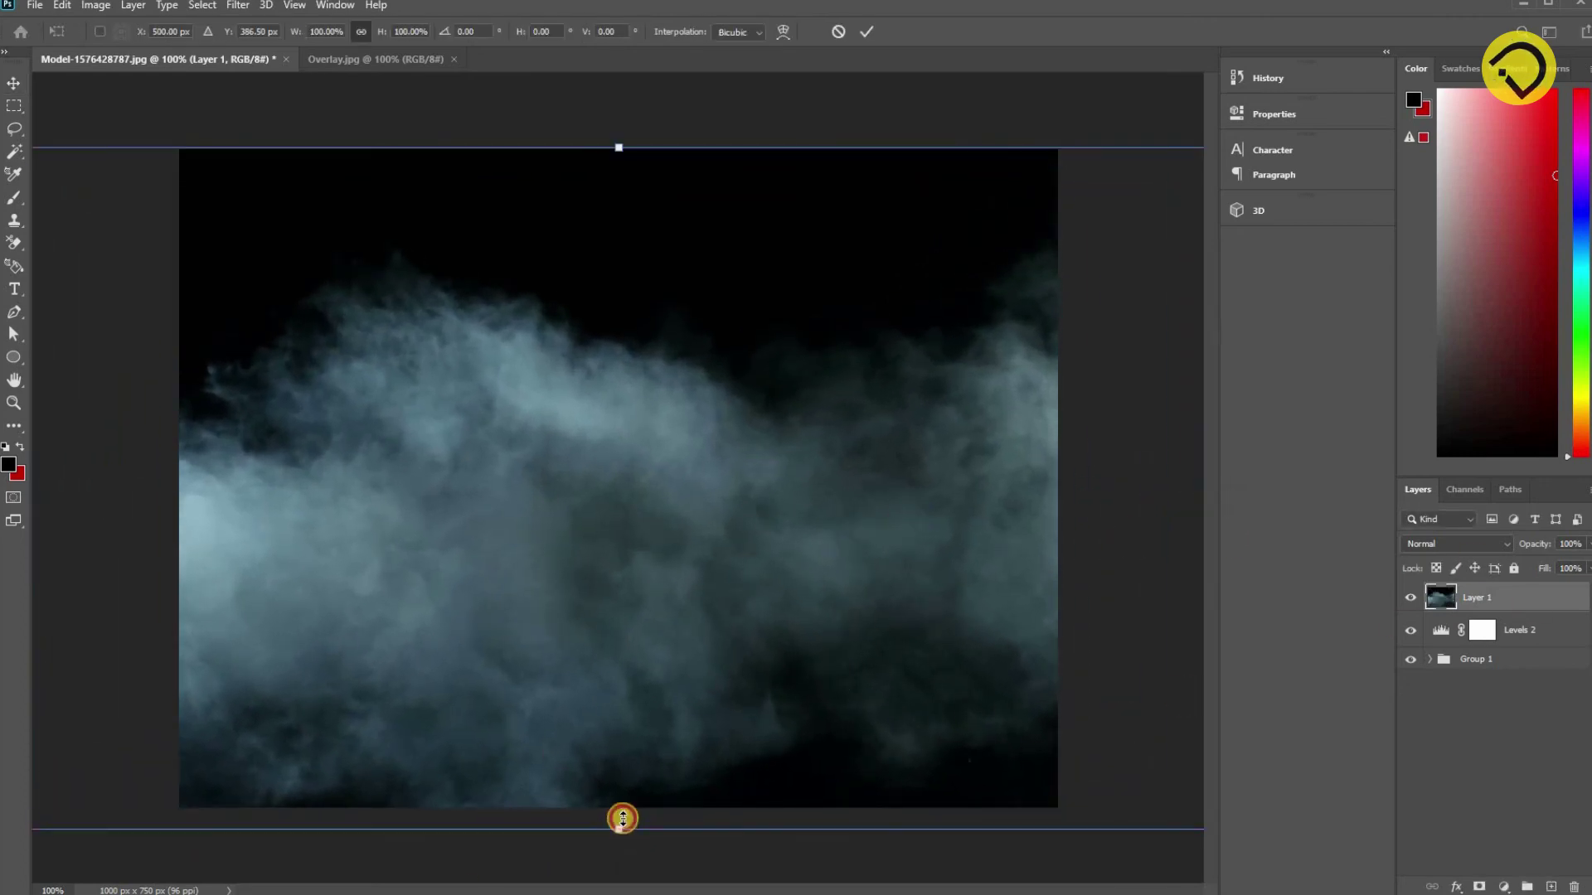
drag(632, 163, 618, 149)
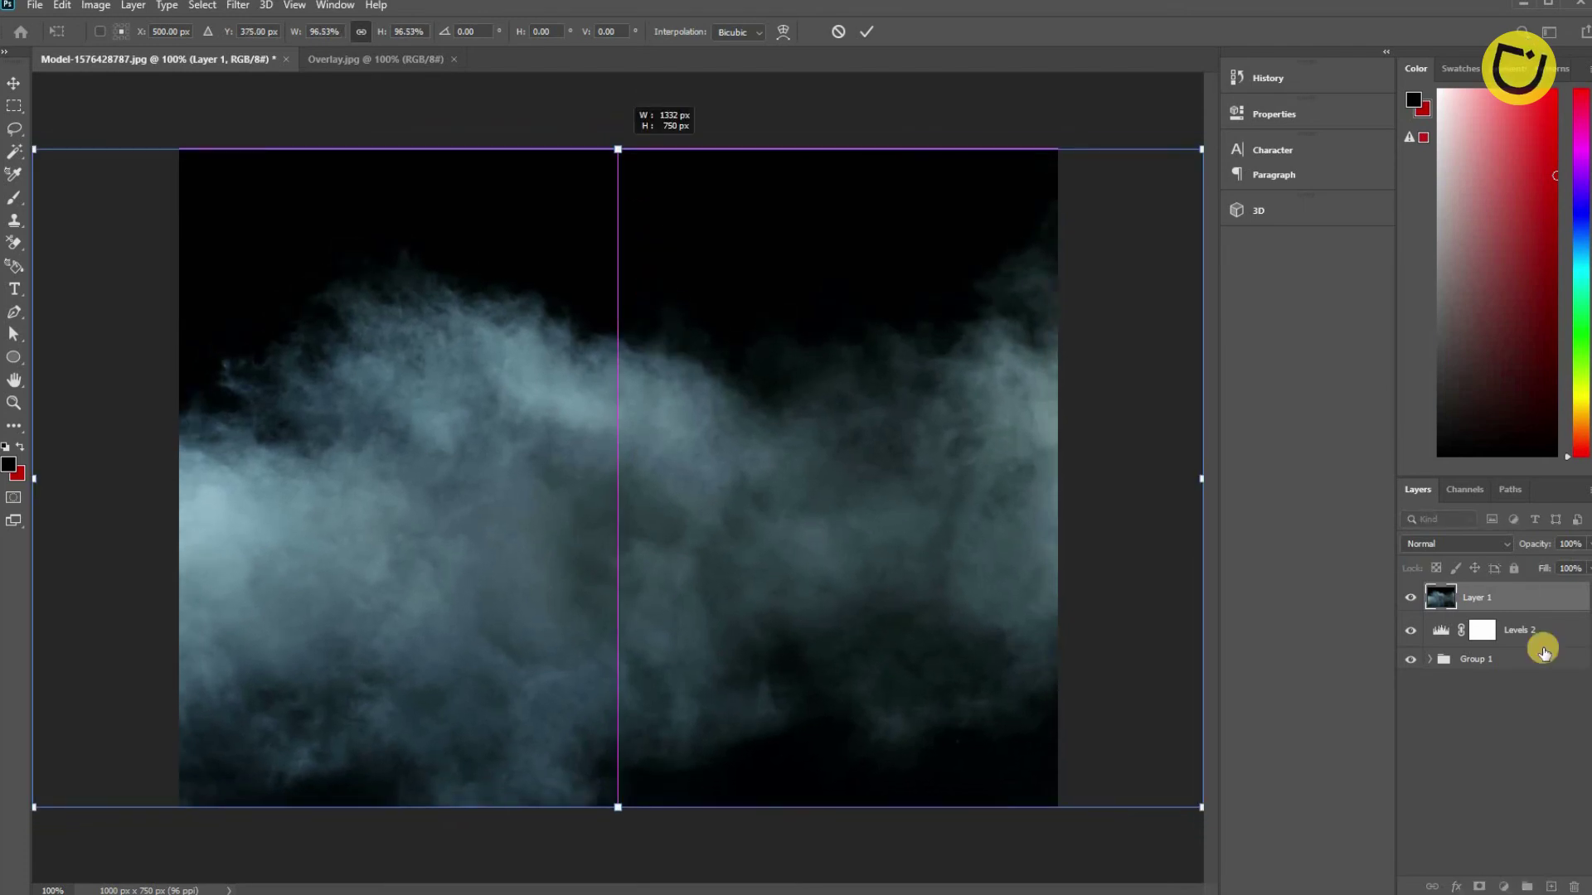
key(Return)
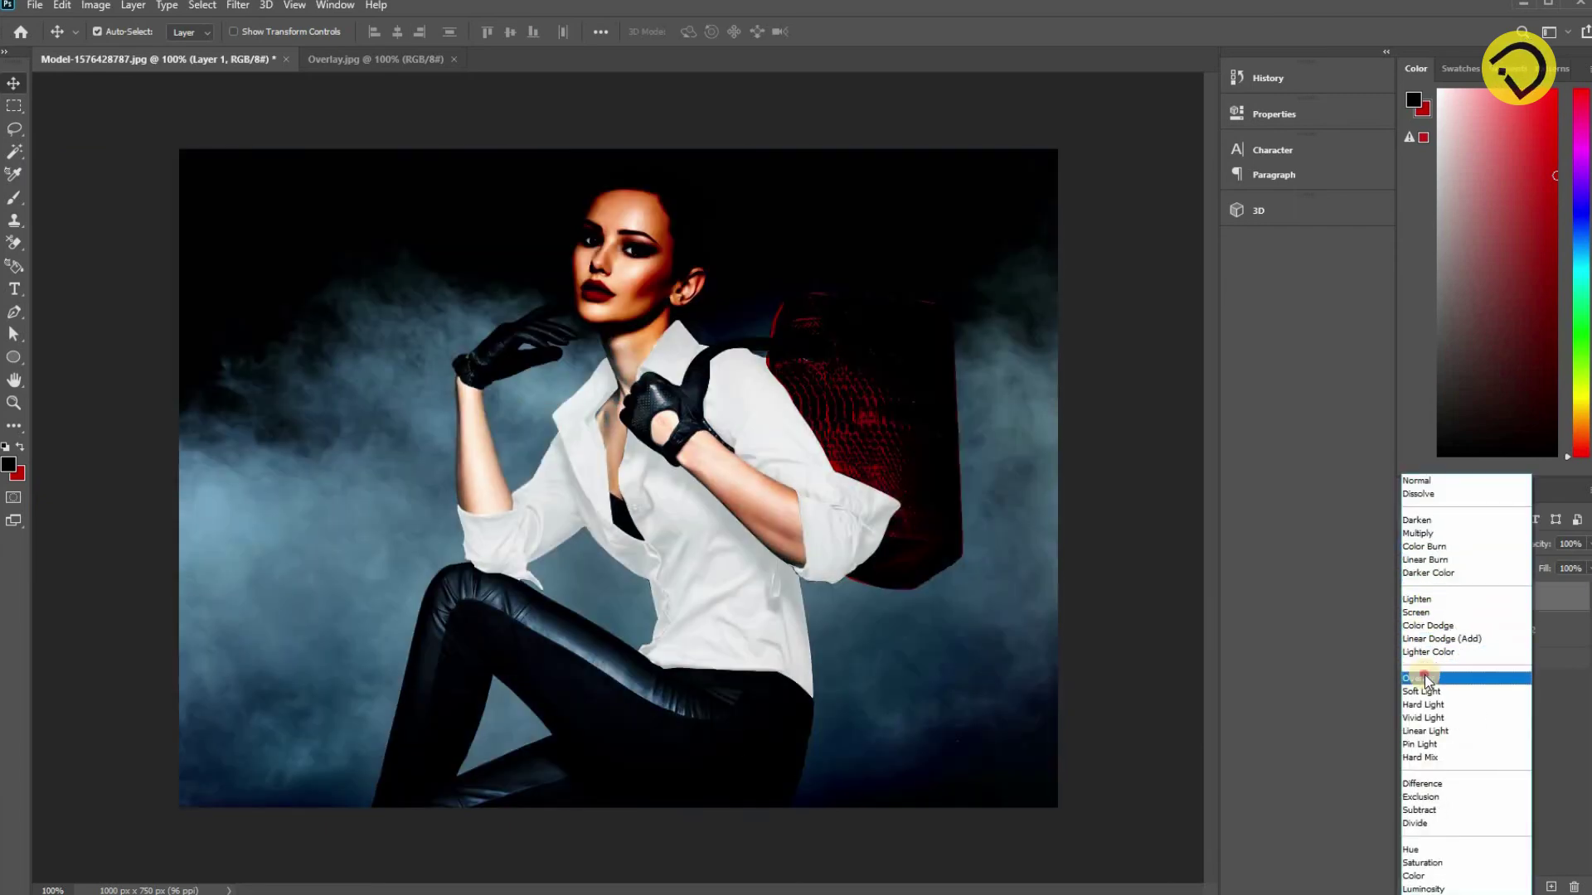
Set the smoke Layer 1 to Overlay blend and give it a layer mask.
key(Return)
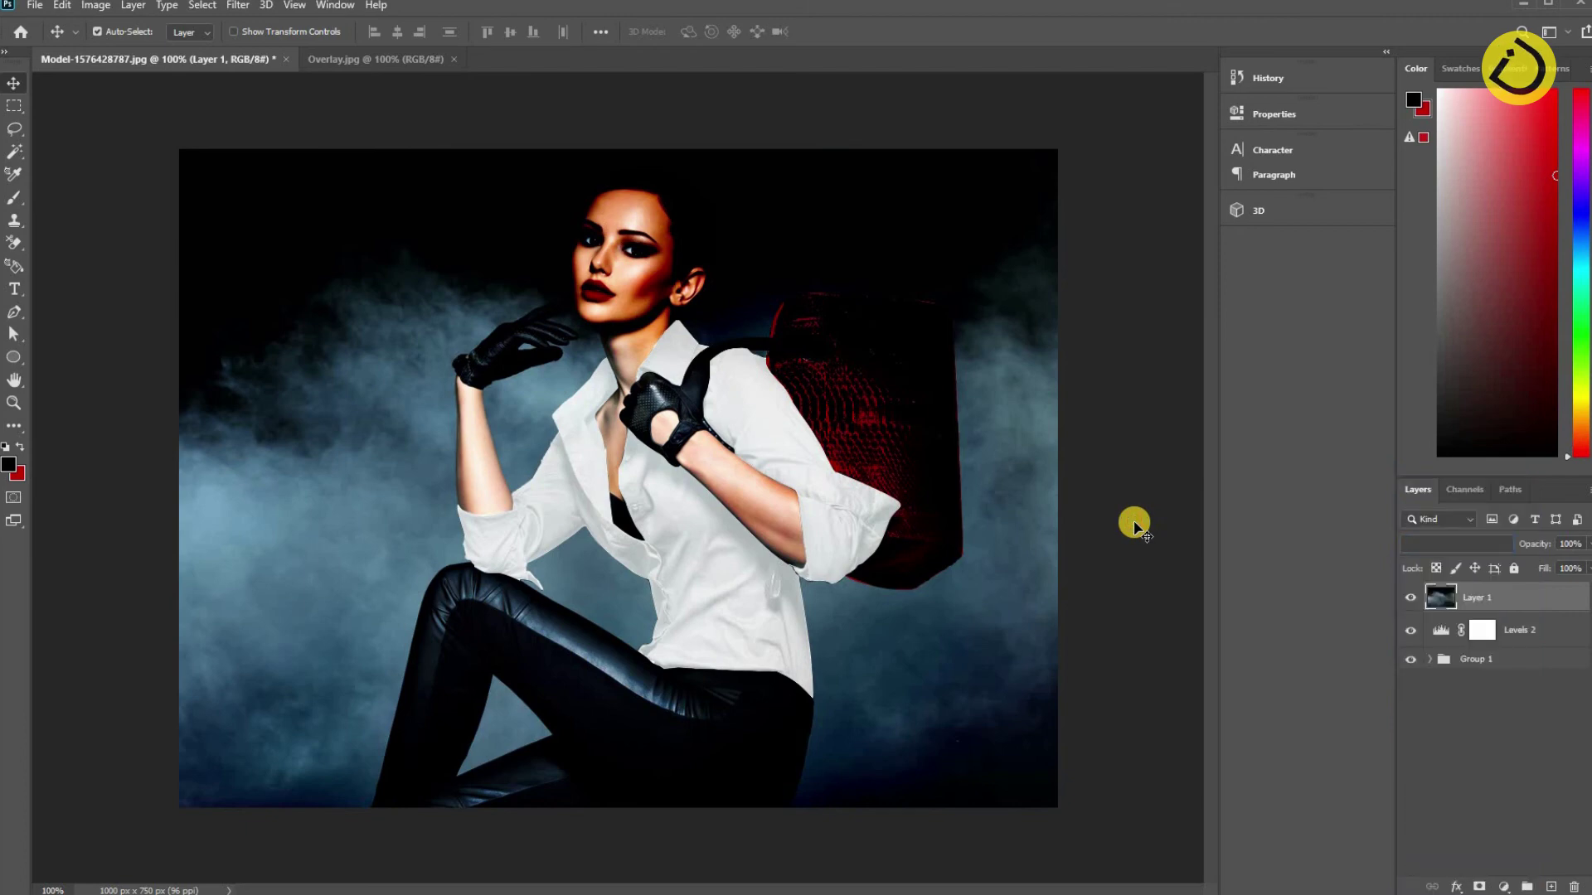
click(1134, 524)
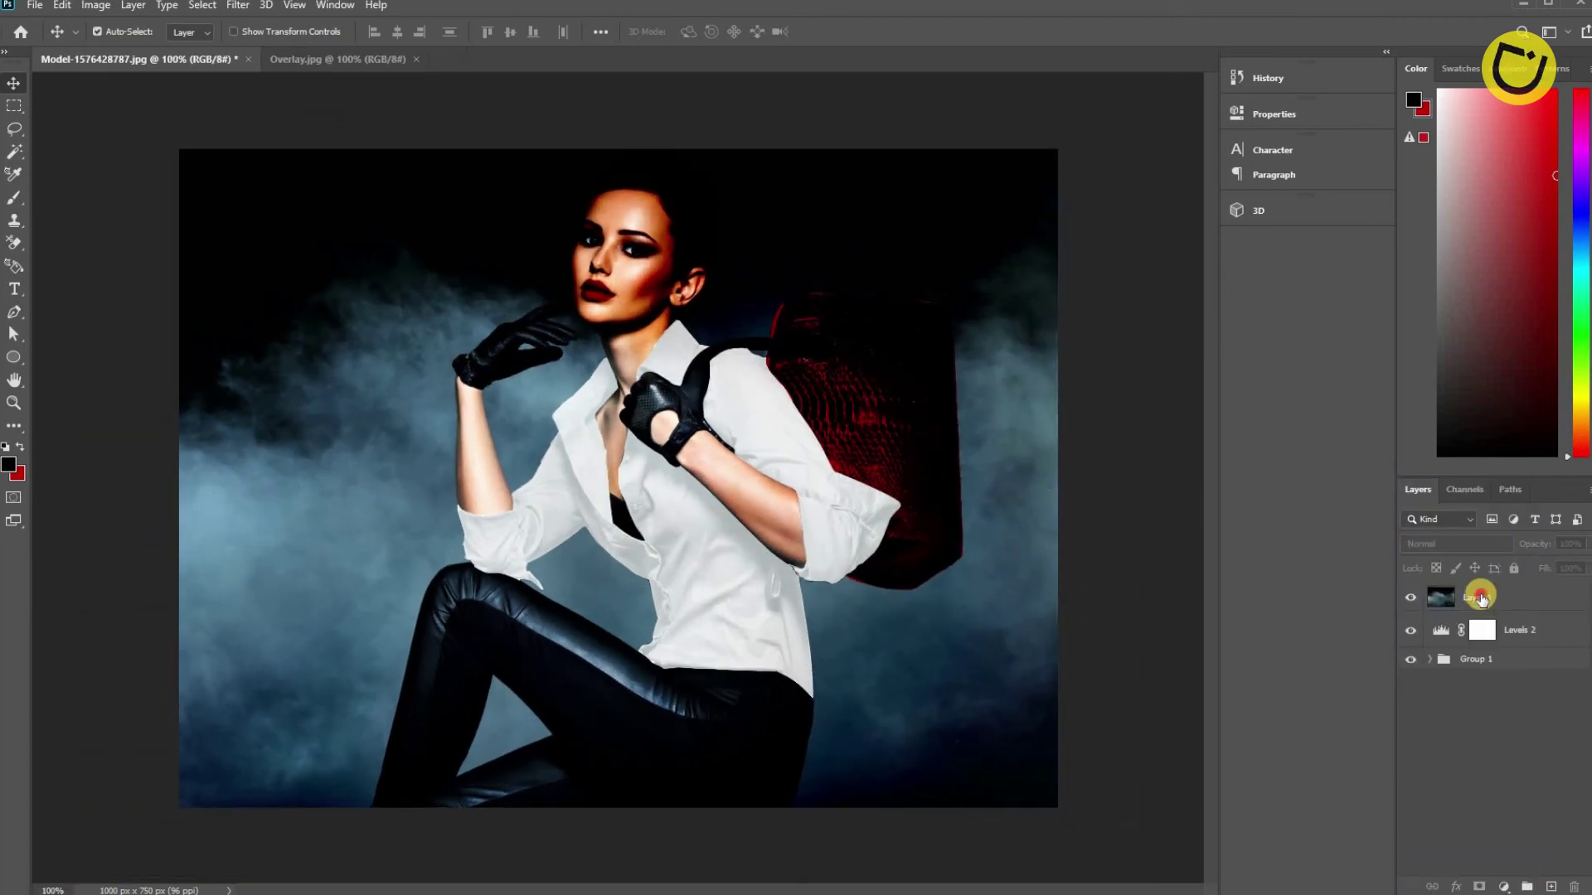
click(1481, 598)
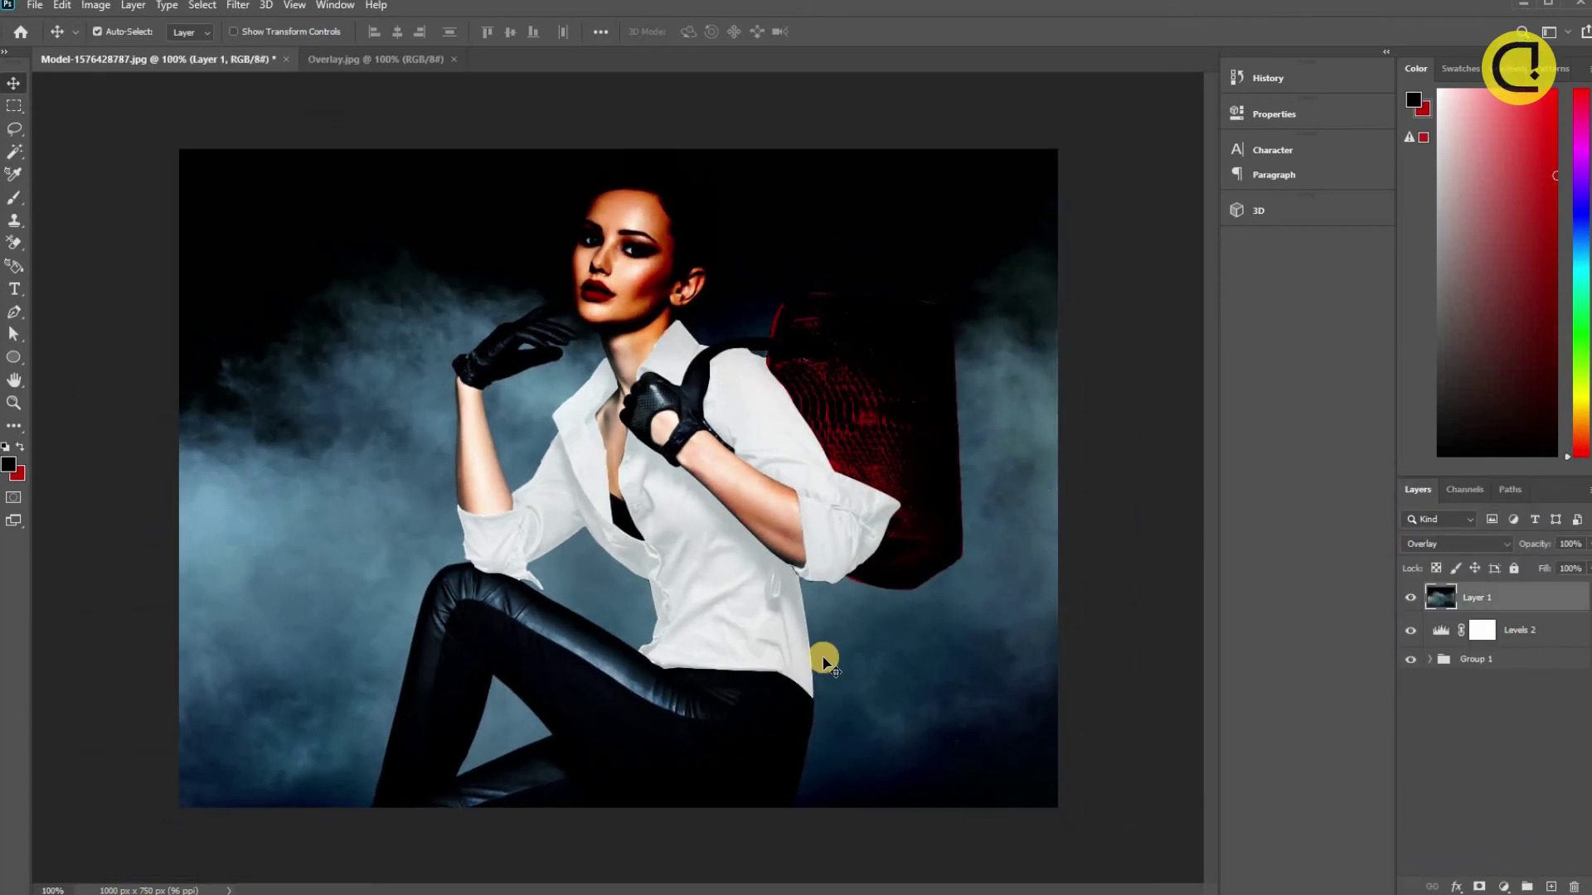
click(1479, 886)
Paint black on the smoke mask at brush size 18 over the face, hair, shirt and bag strap.
key(b)
click(654, 287)
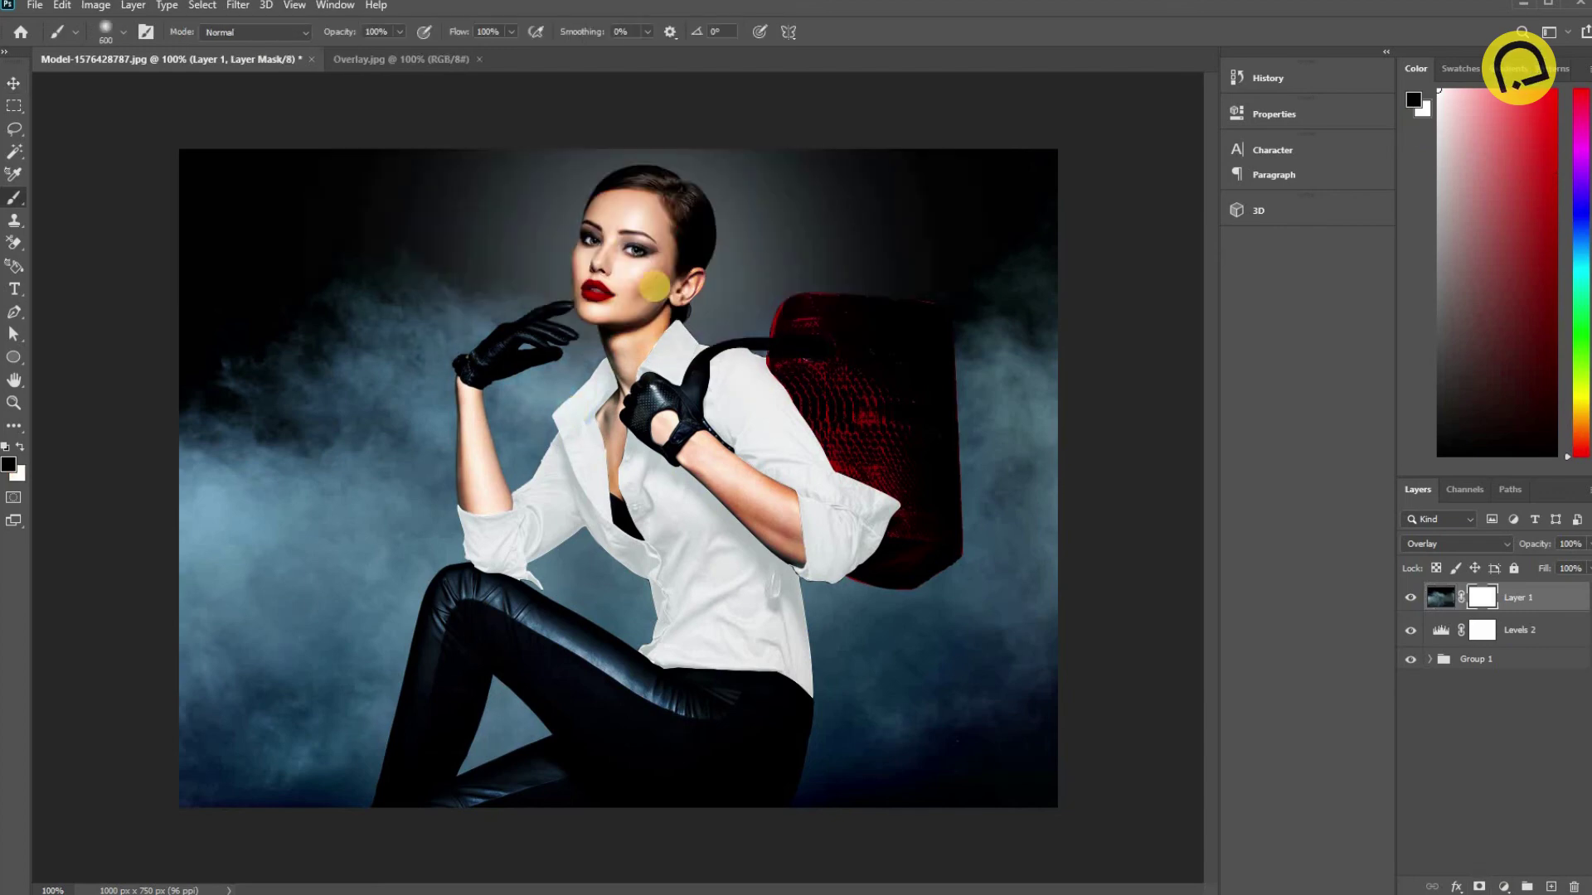
key(ctrl+z)
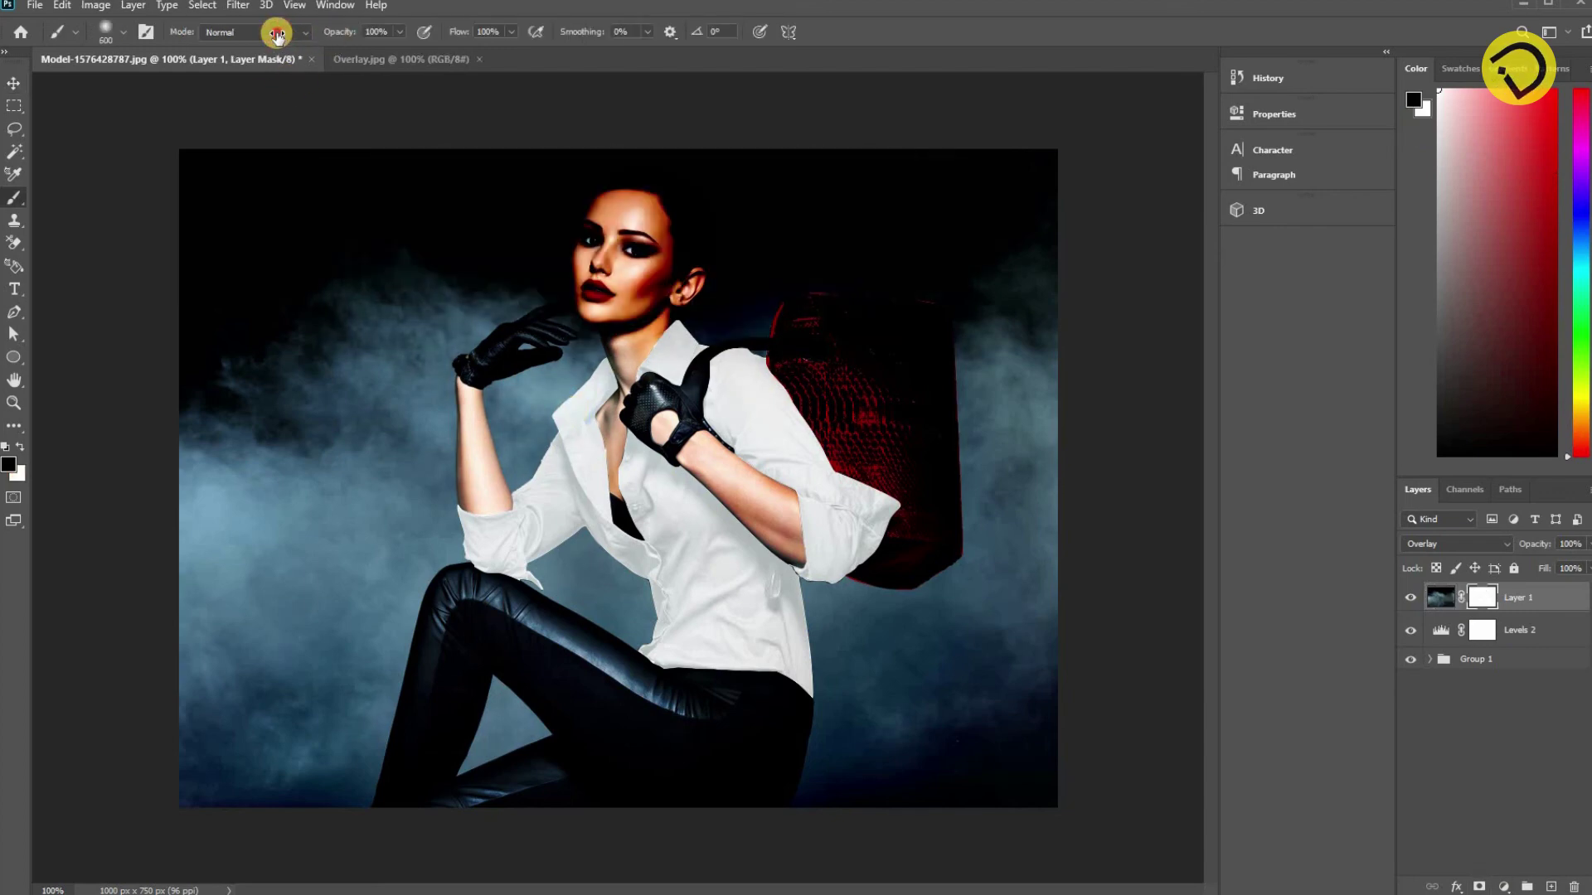
text(3418)
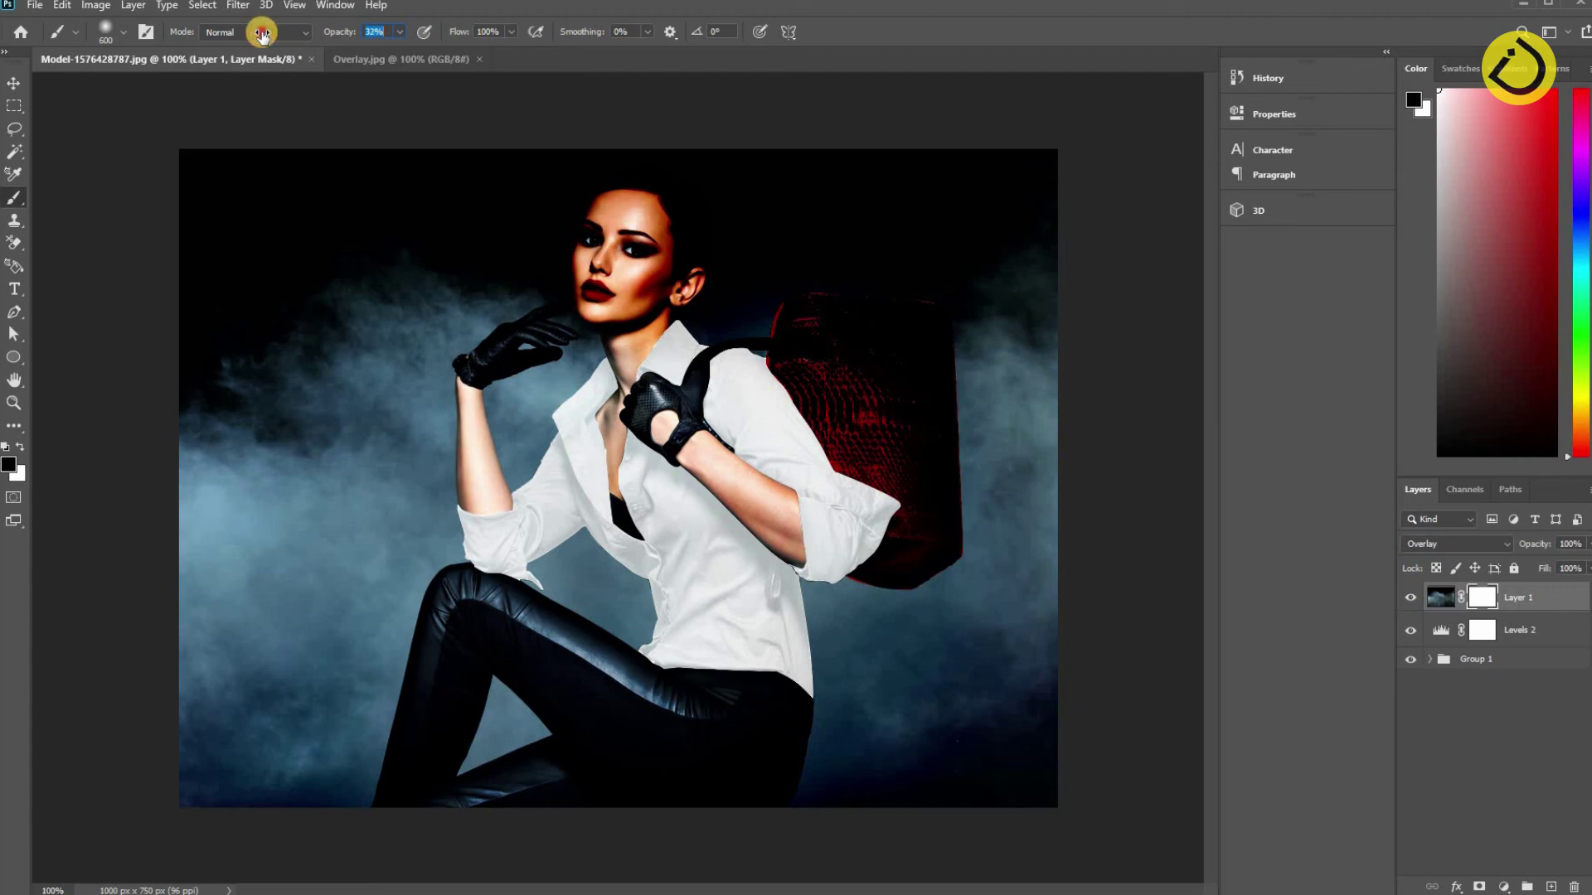
mouse_move(591, 324)
mouse_down()
mouse_move(757, 340)
mouse_move(700, 420)
mouse_up()
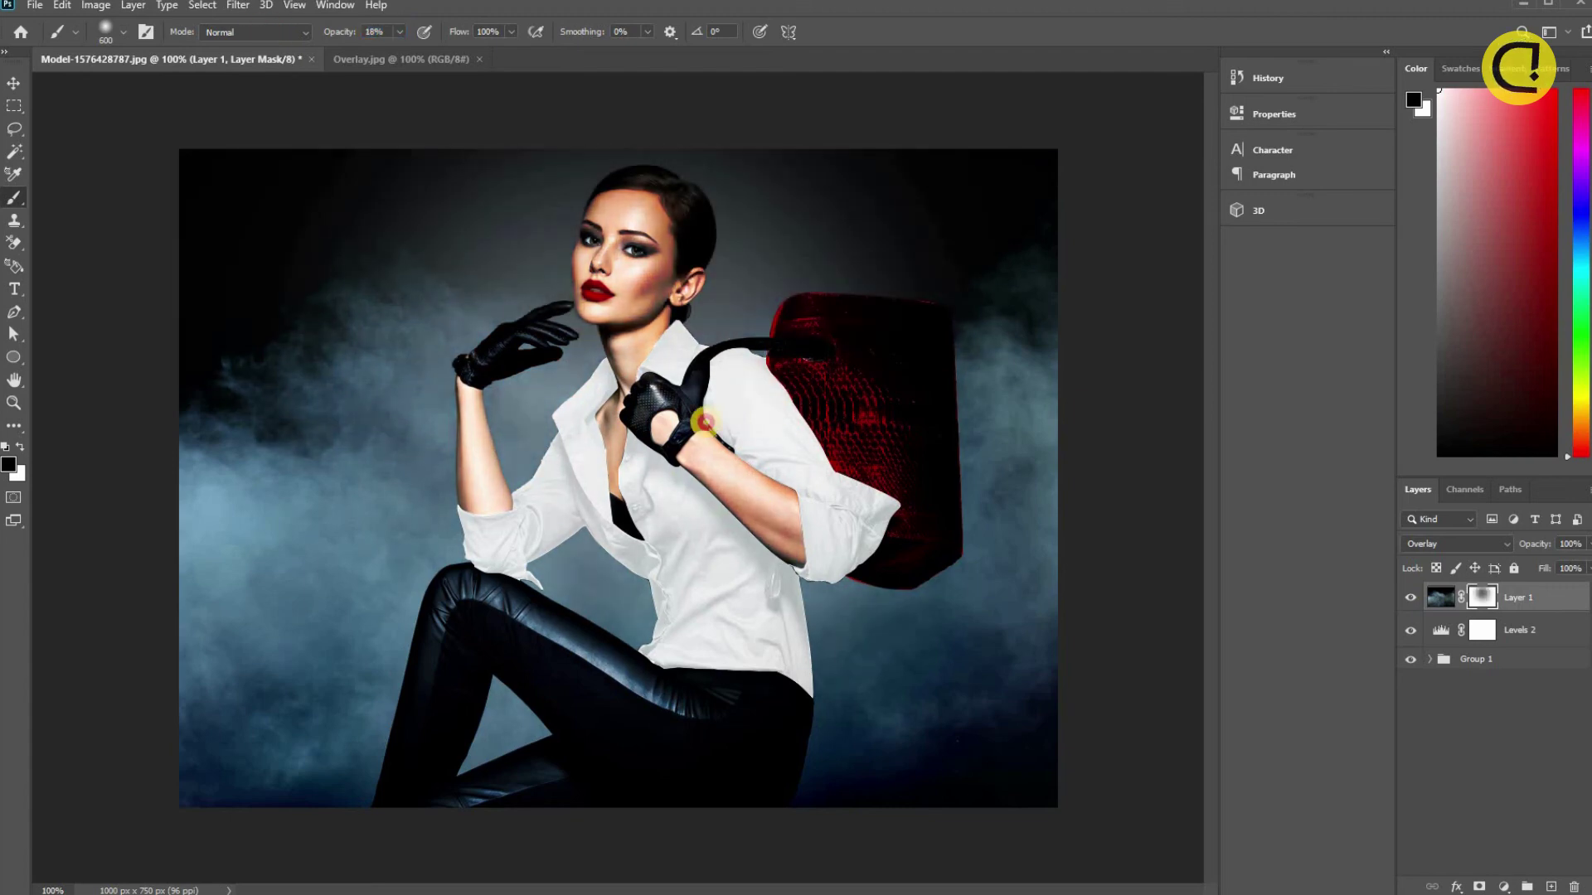
drag(542, 486, 555, 458)
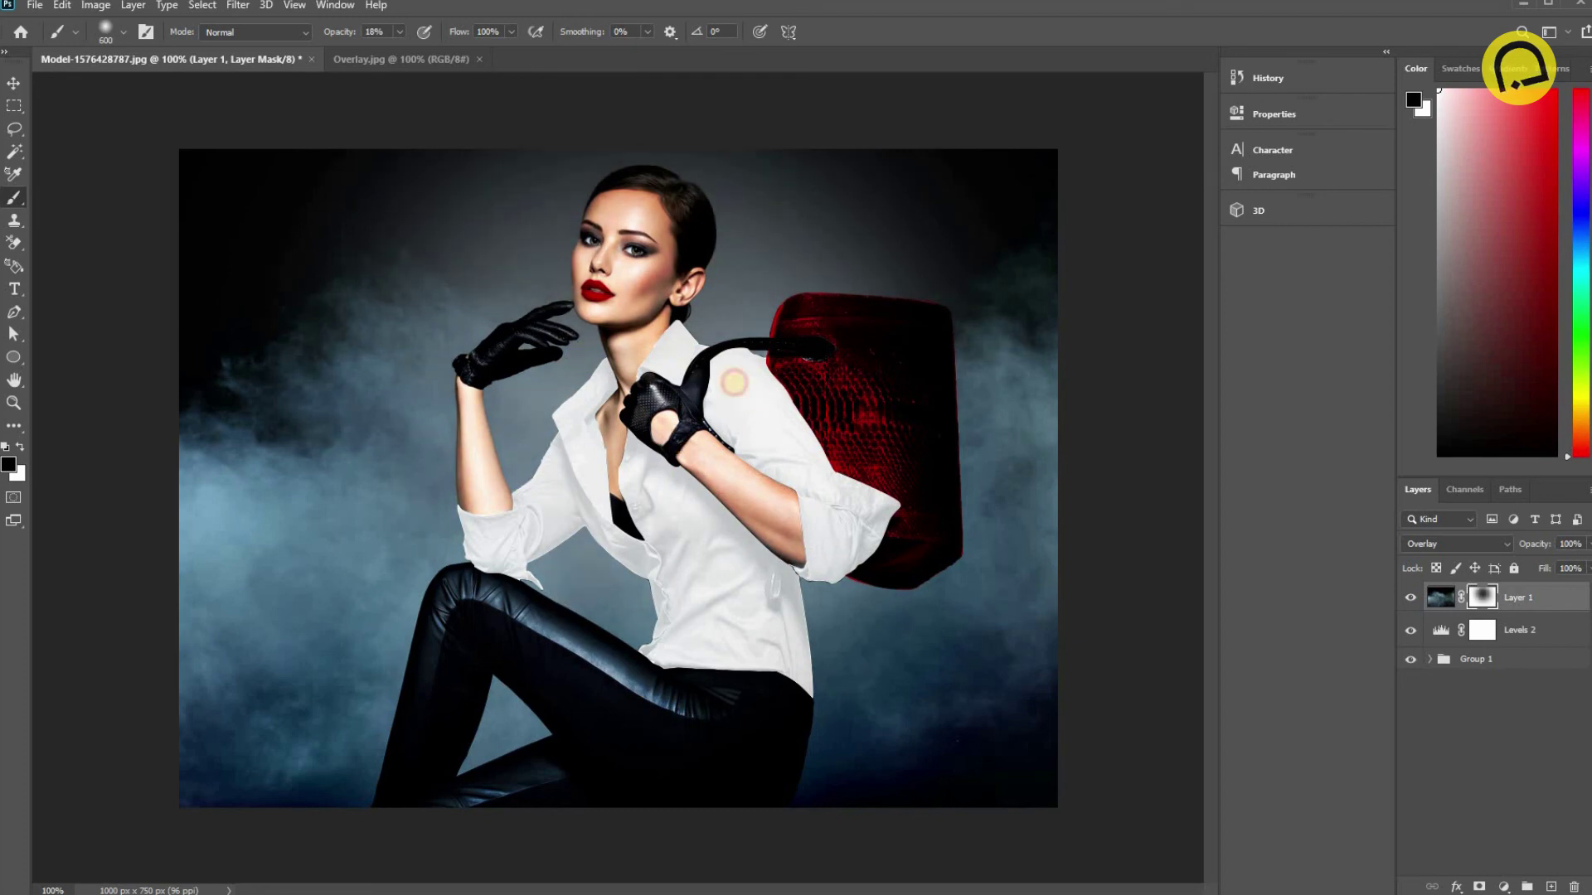
click(712, 357)
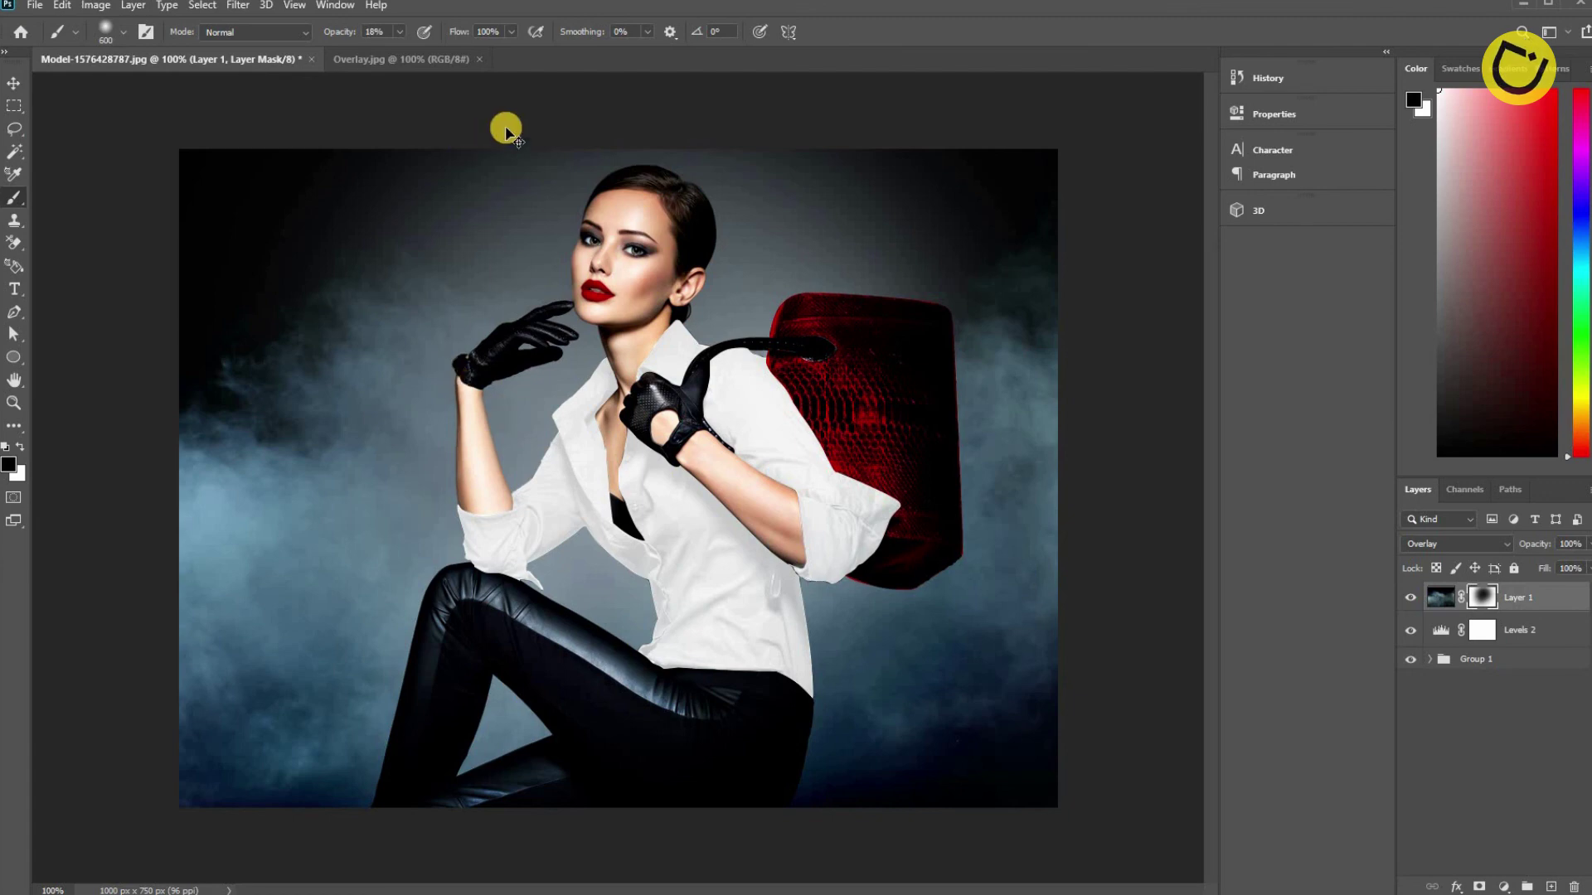
Return to the Move tool and reselect the smoke layer.
key(v)
ctrl+click(1517, 601)
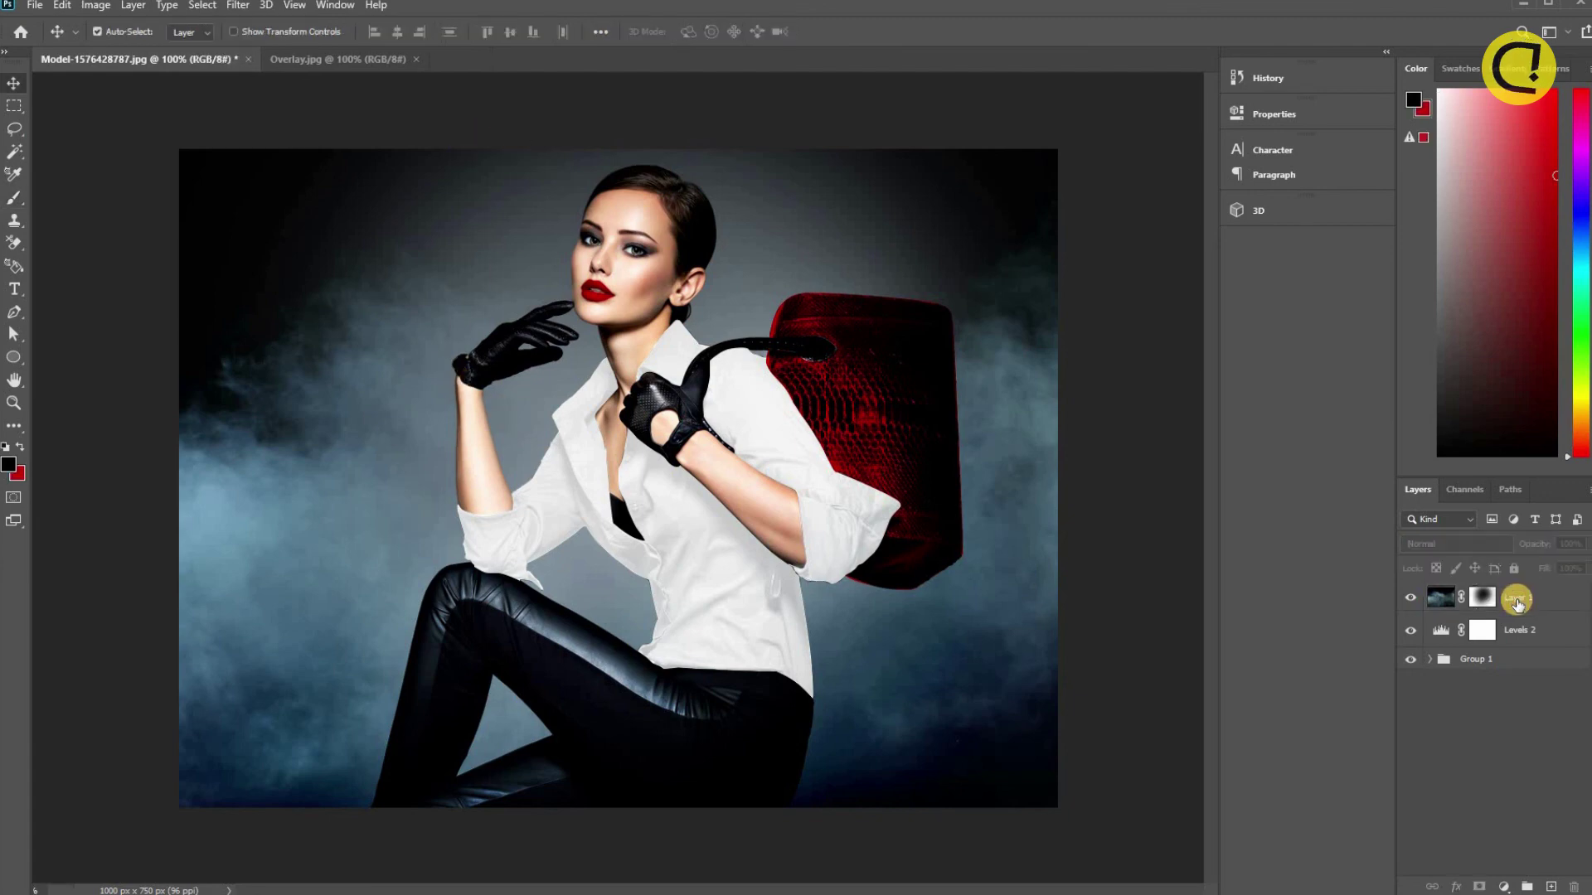
click(1517, 601)
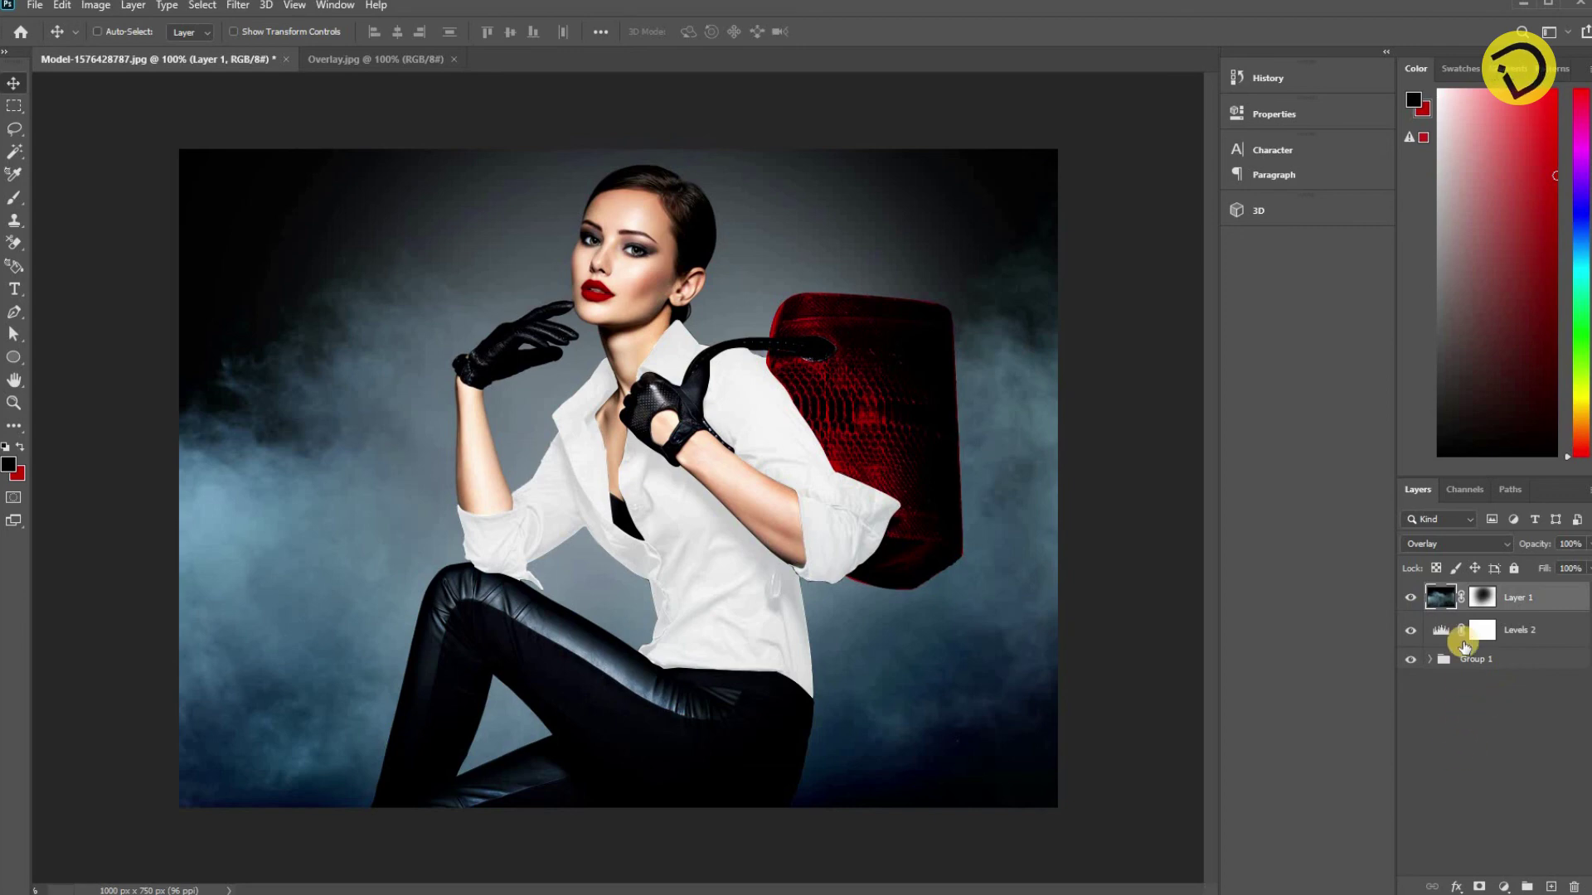
key(ctrl)
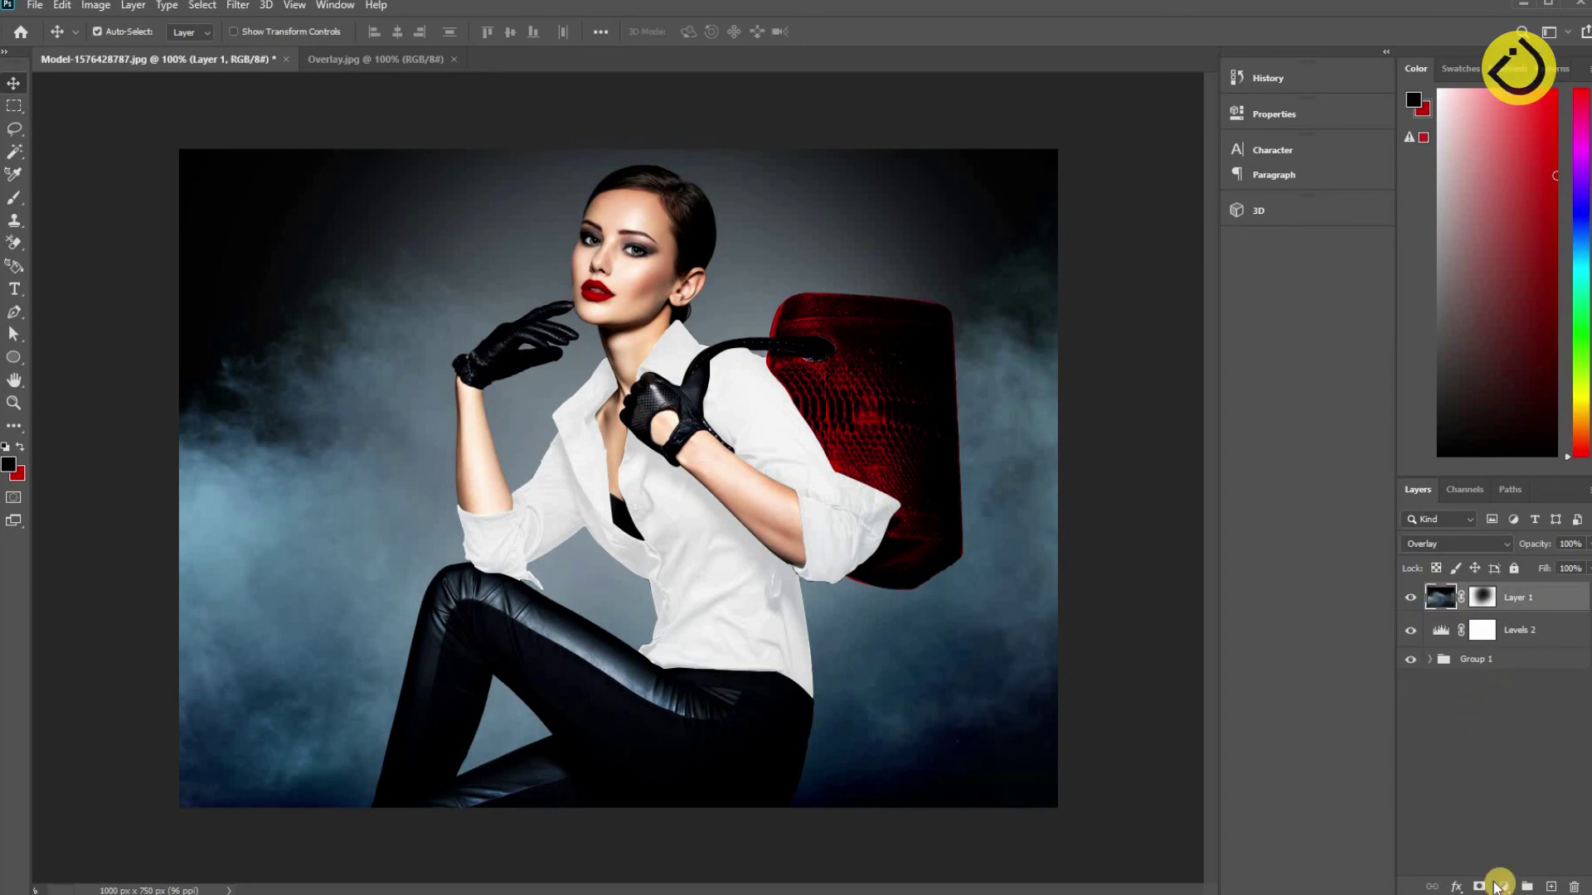
Add a Hue/Saturation adjustment clipped to the smoke layer with Hue +98.
click(1511, 881)
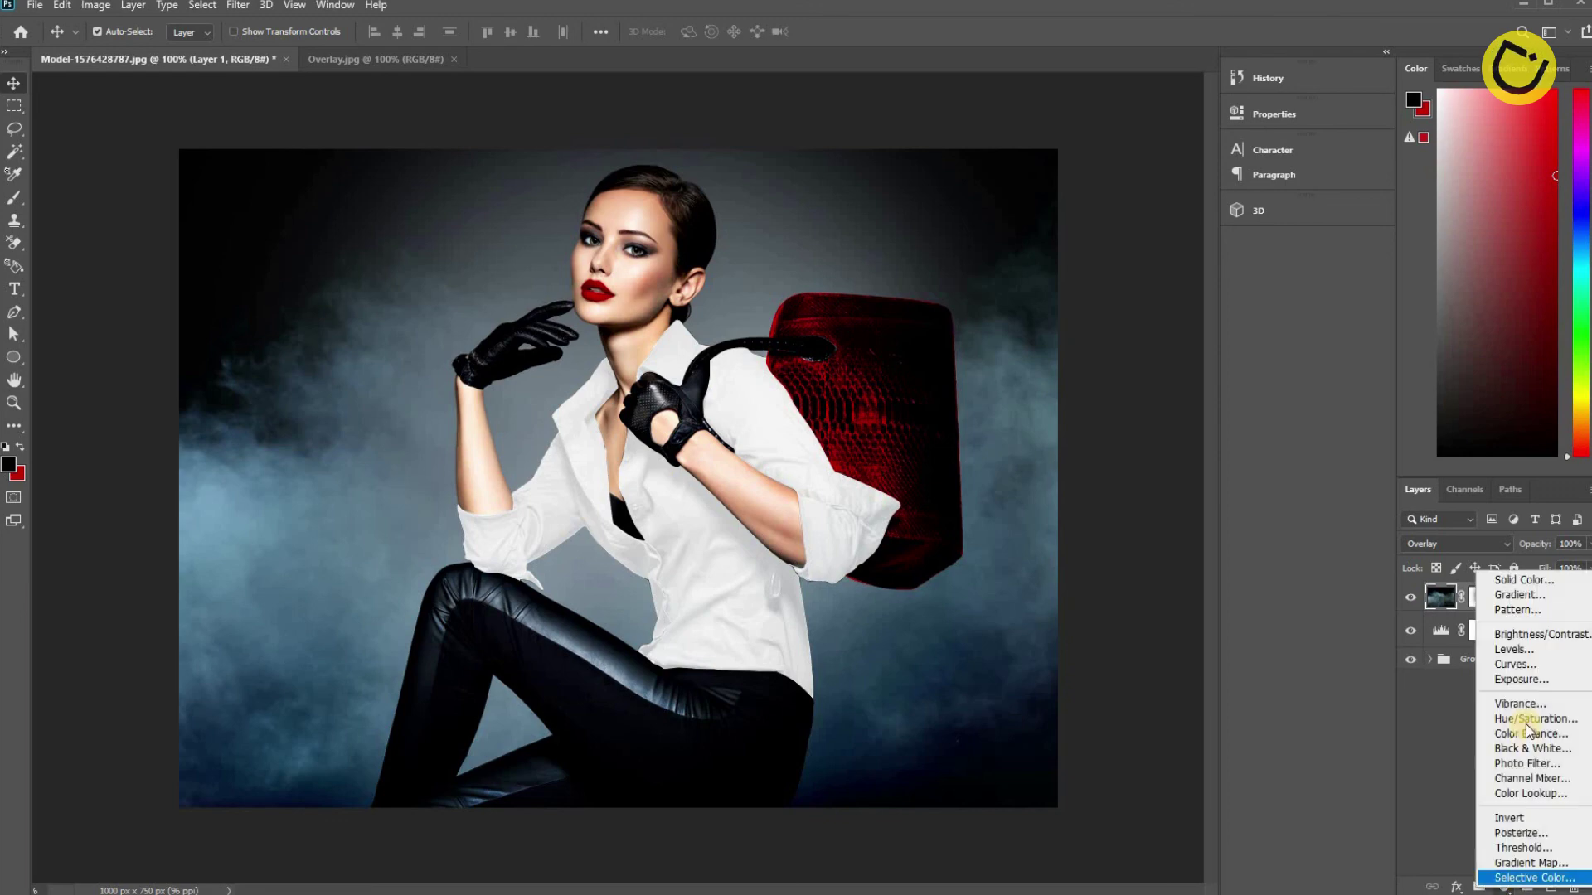
click(1517, 716)
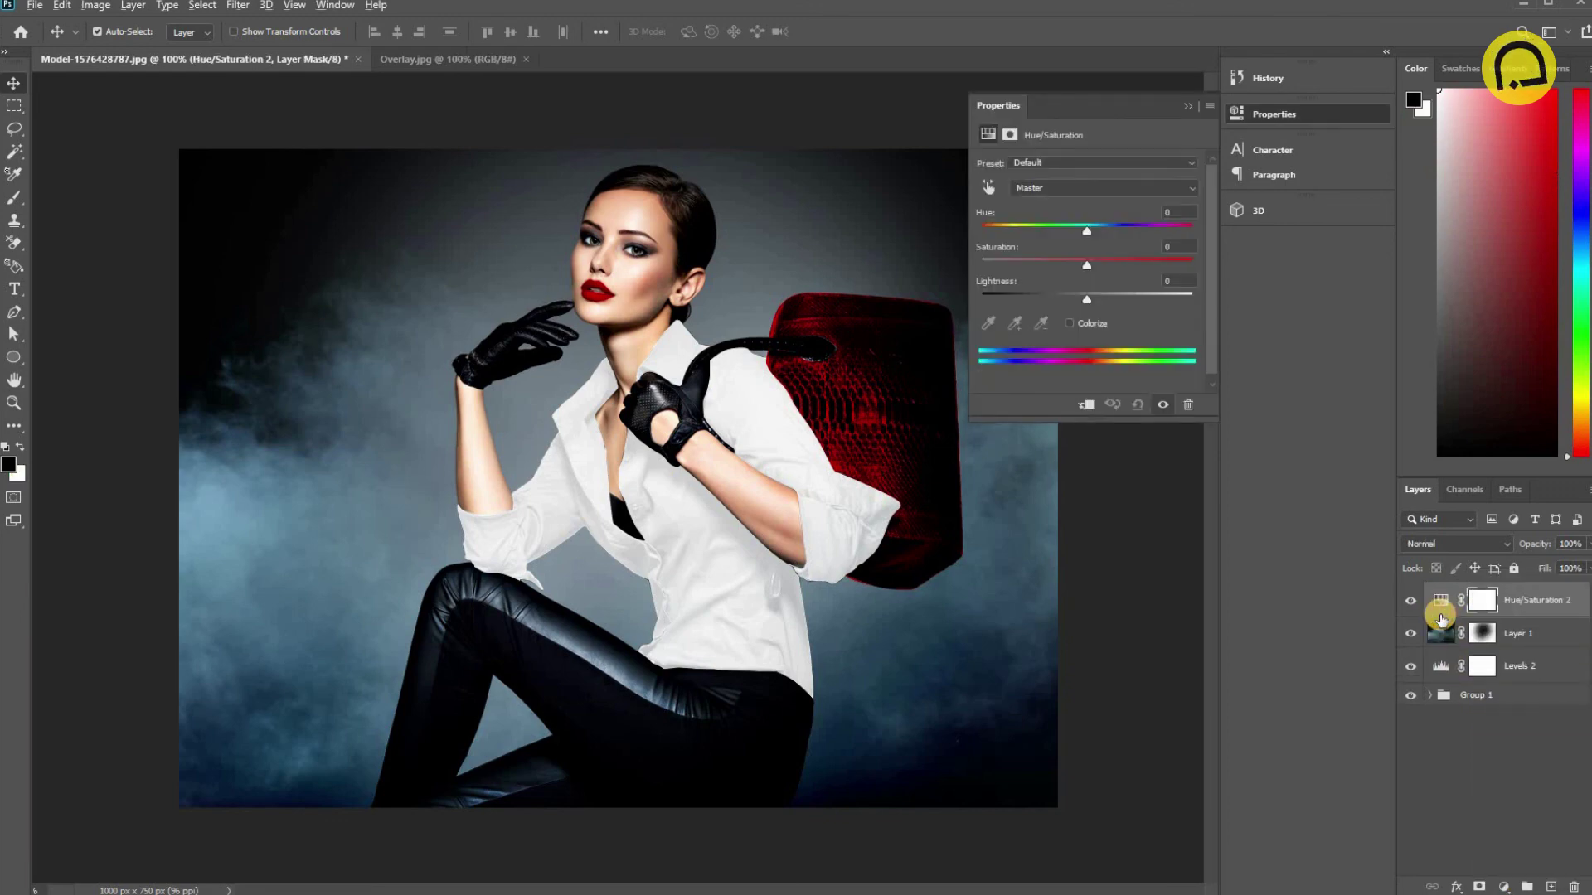
alt+click(1442, 617)
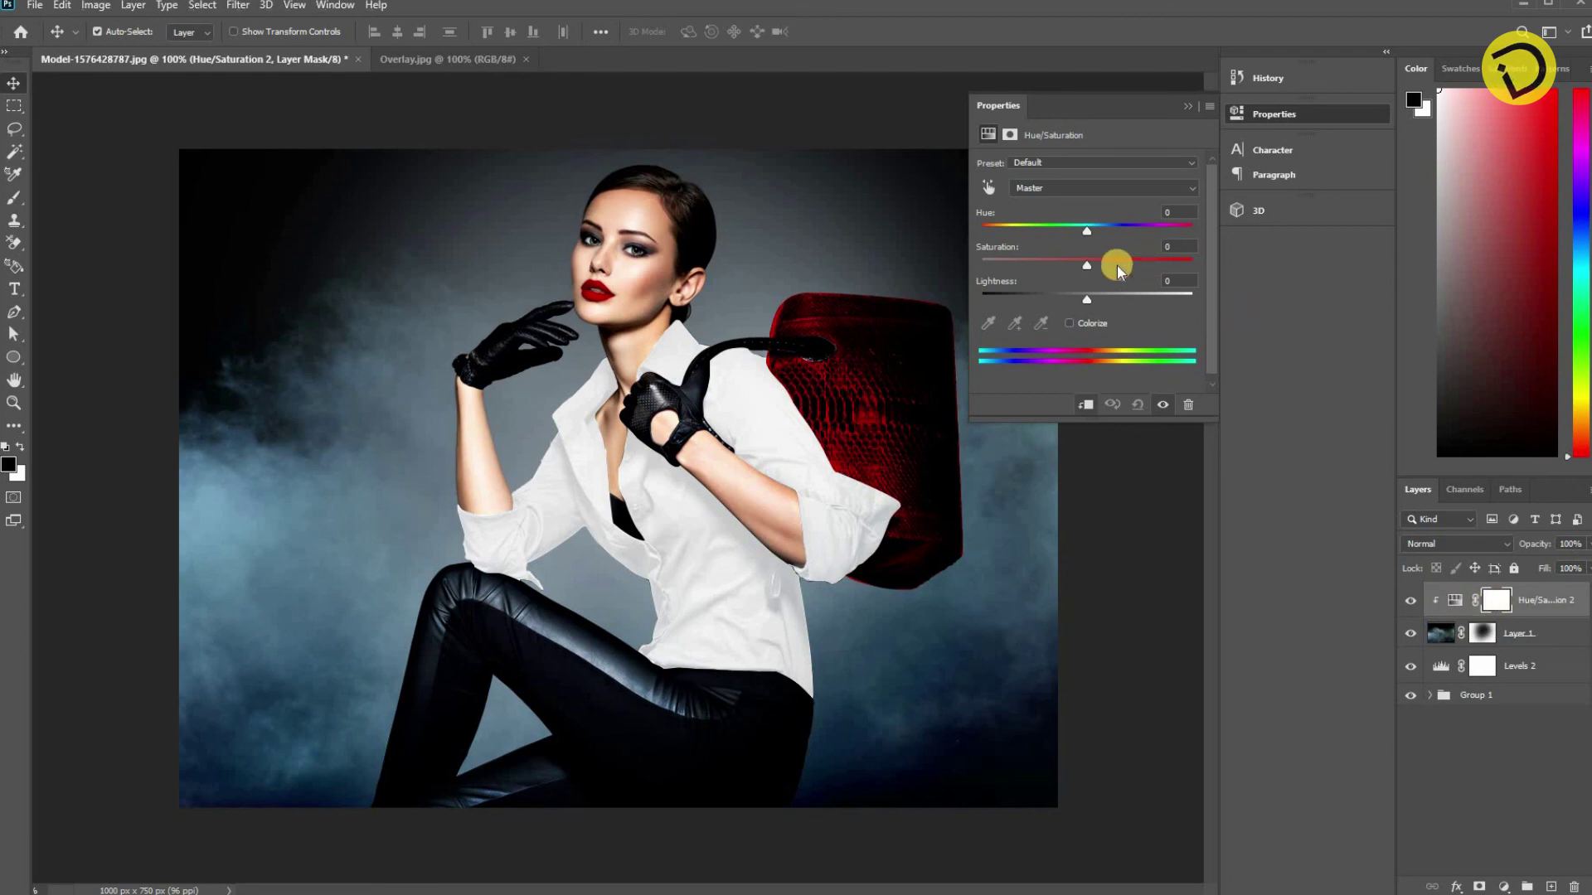
drag(1133, 274, 1186, 272)
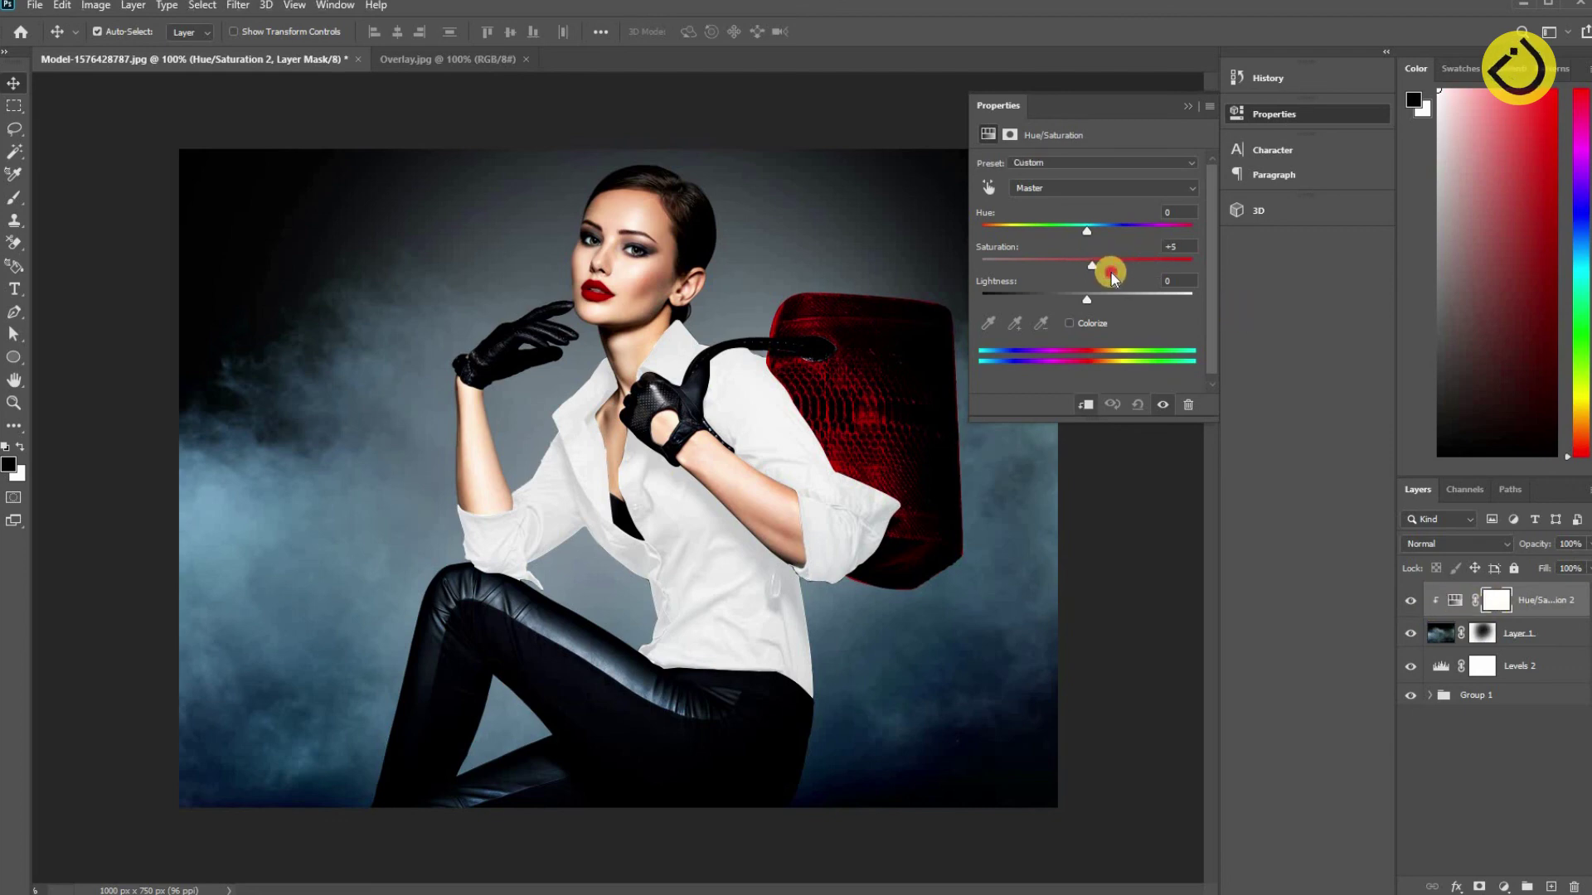
click(1083, 272)
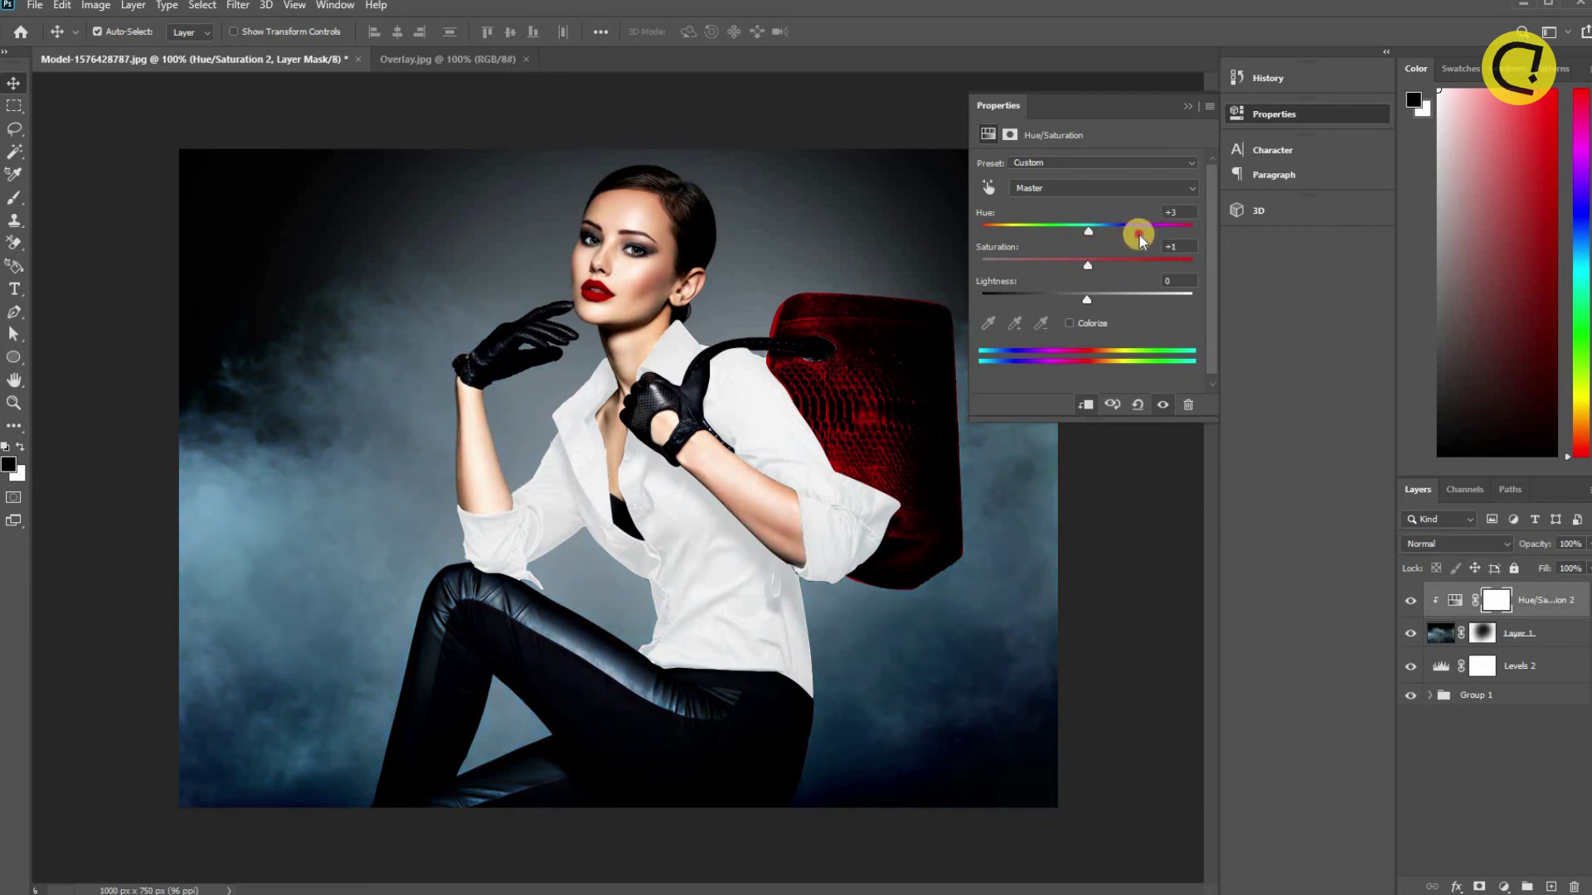
mouse_move(1138, 233)
mouse_down()
mouse_move(1176, 238)
mouse_move(1055, 240)
mouse_up()
mouse_move(1174, 249)
mouse_down()
mouse_move(1206, 246)
mouse_move(1157, 250)
mouse_up()
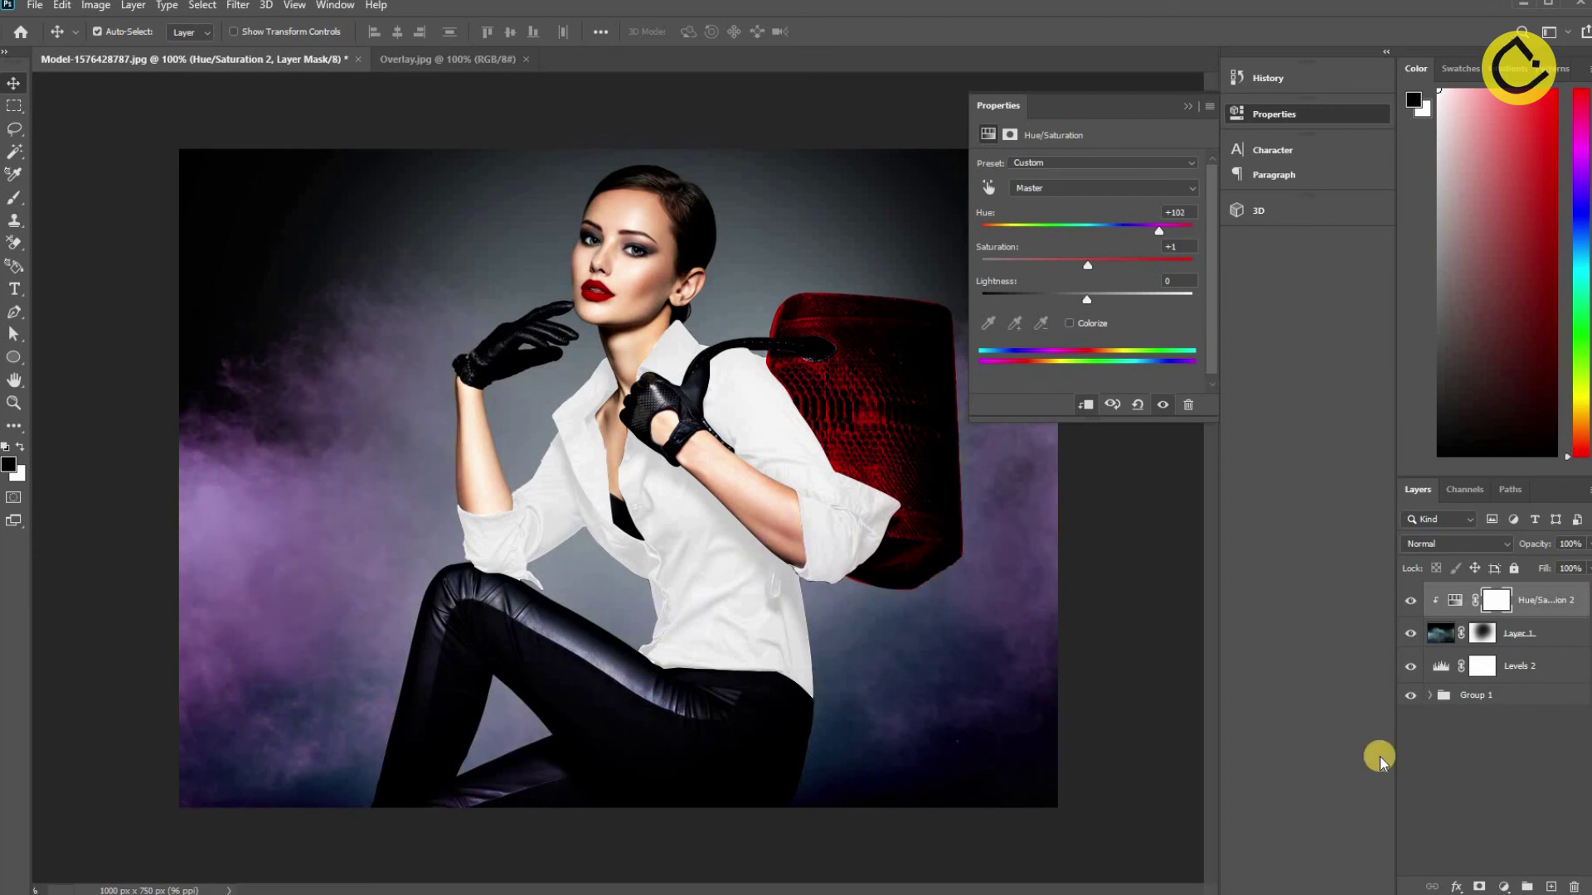
Raise the Hue/Saturation 2 saturation to about +15 to deepen the purple smoke.
click(1453, 769)
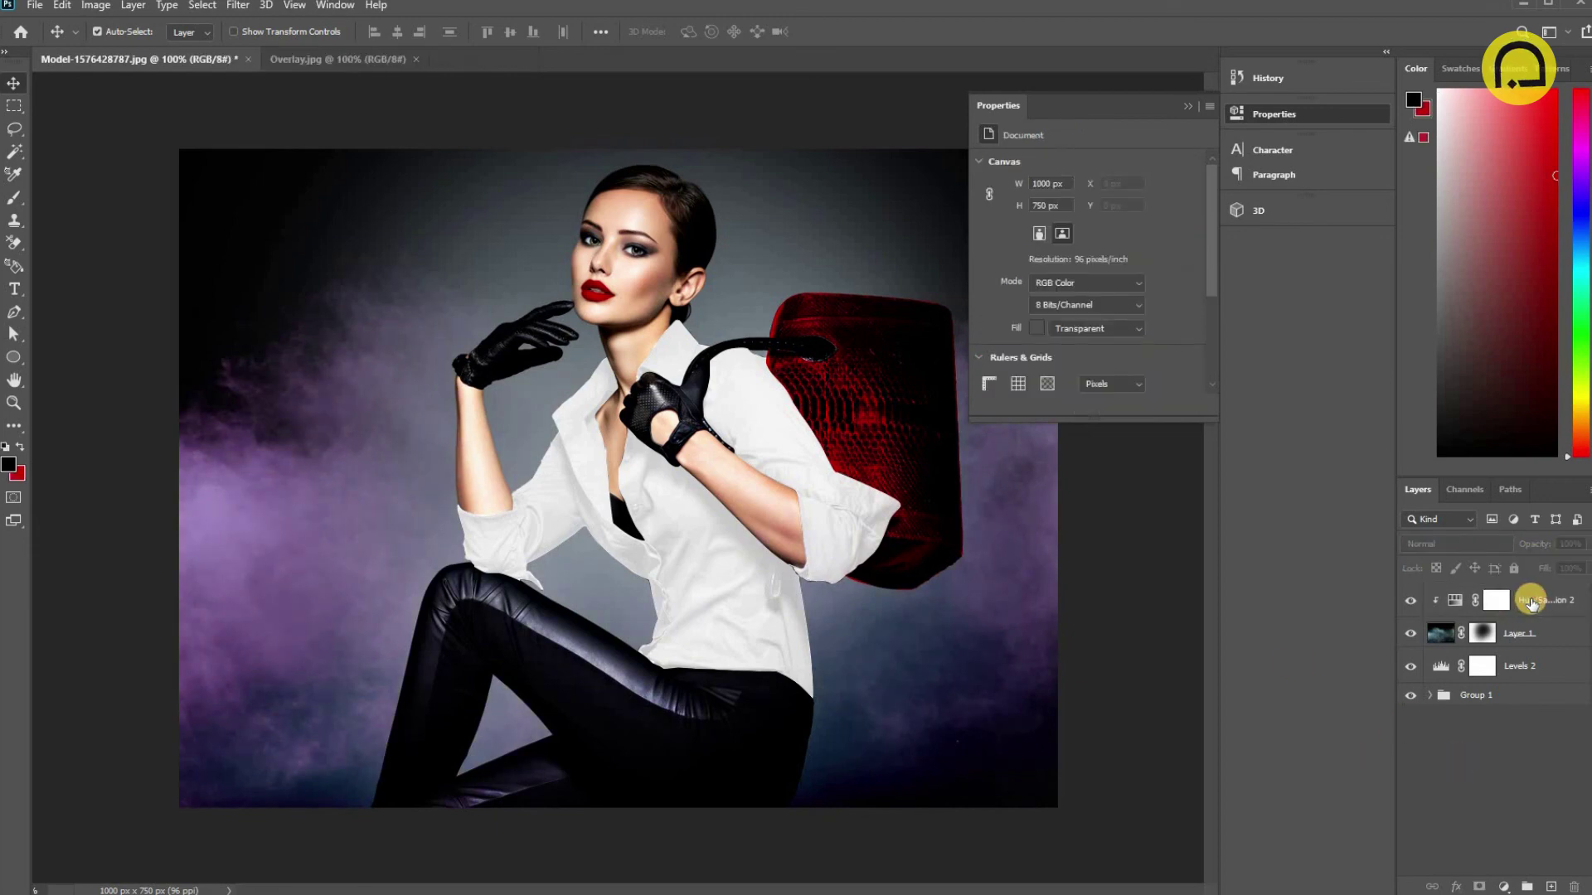
click(1531, 604)
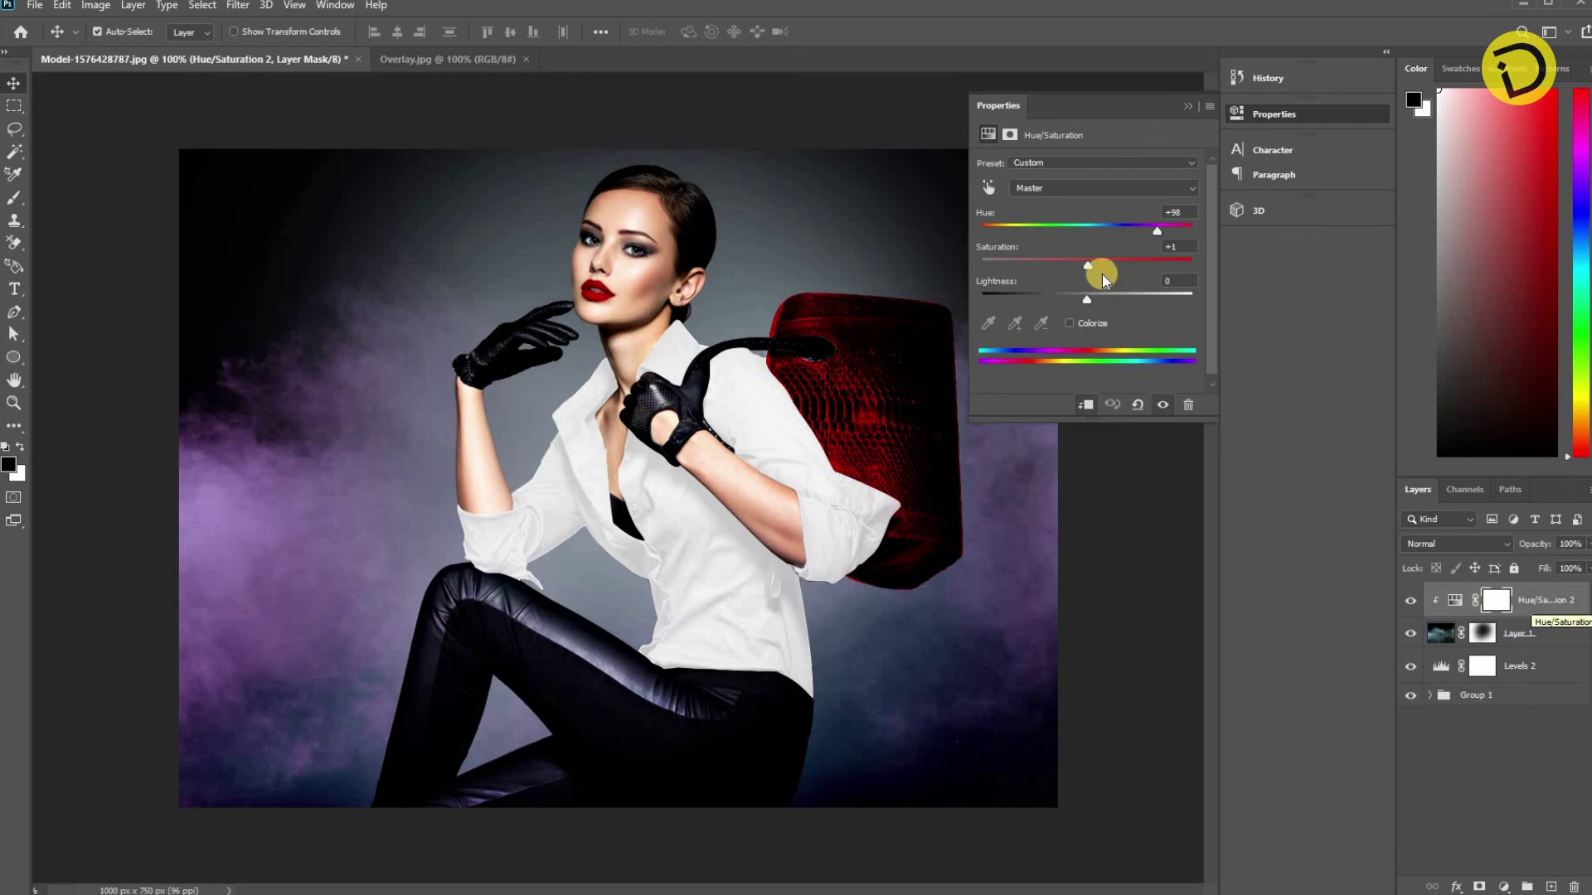
drag(1132, 274, 1134, 265)
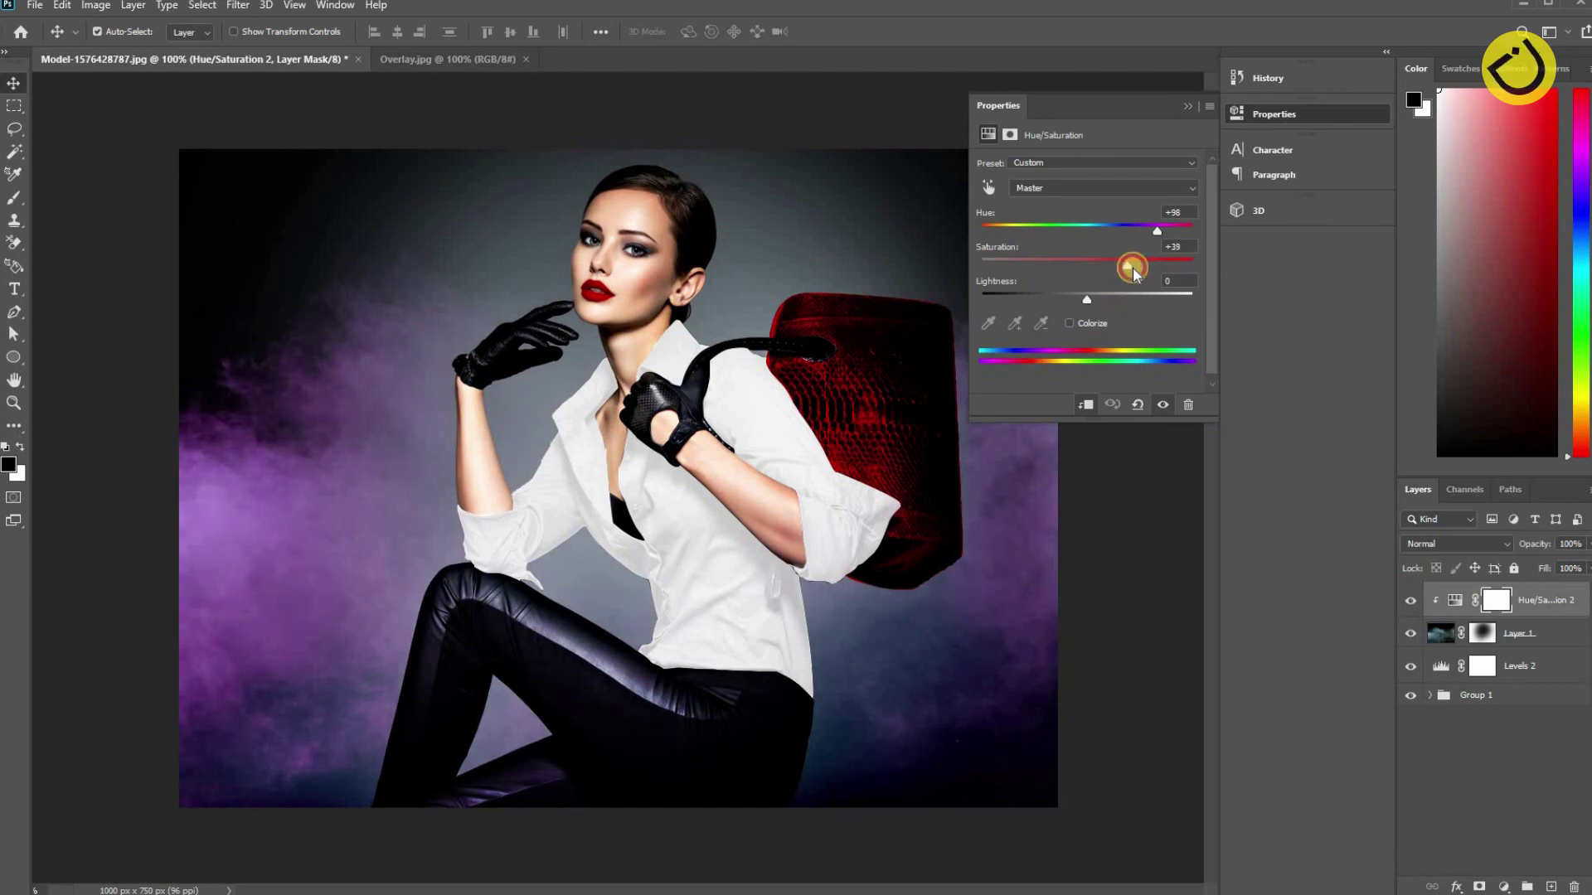
click(1501, 761)
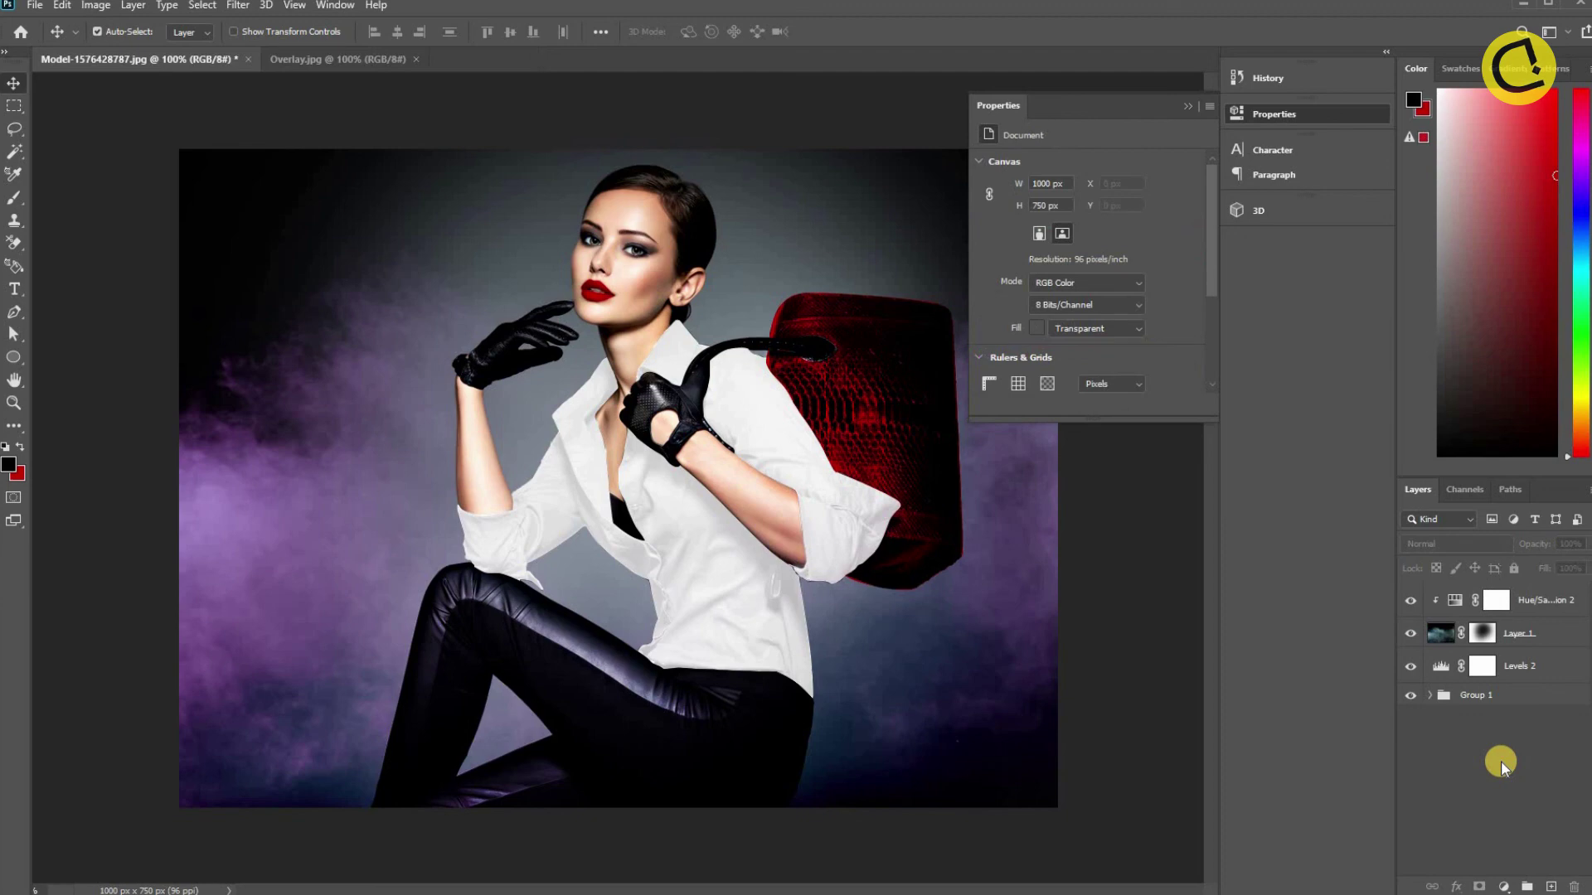
click(1536, 615)
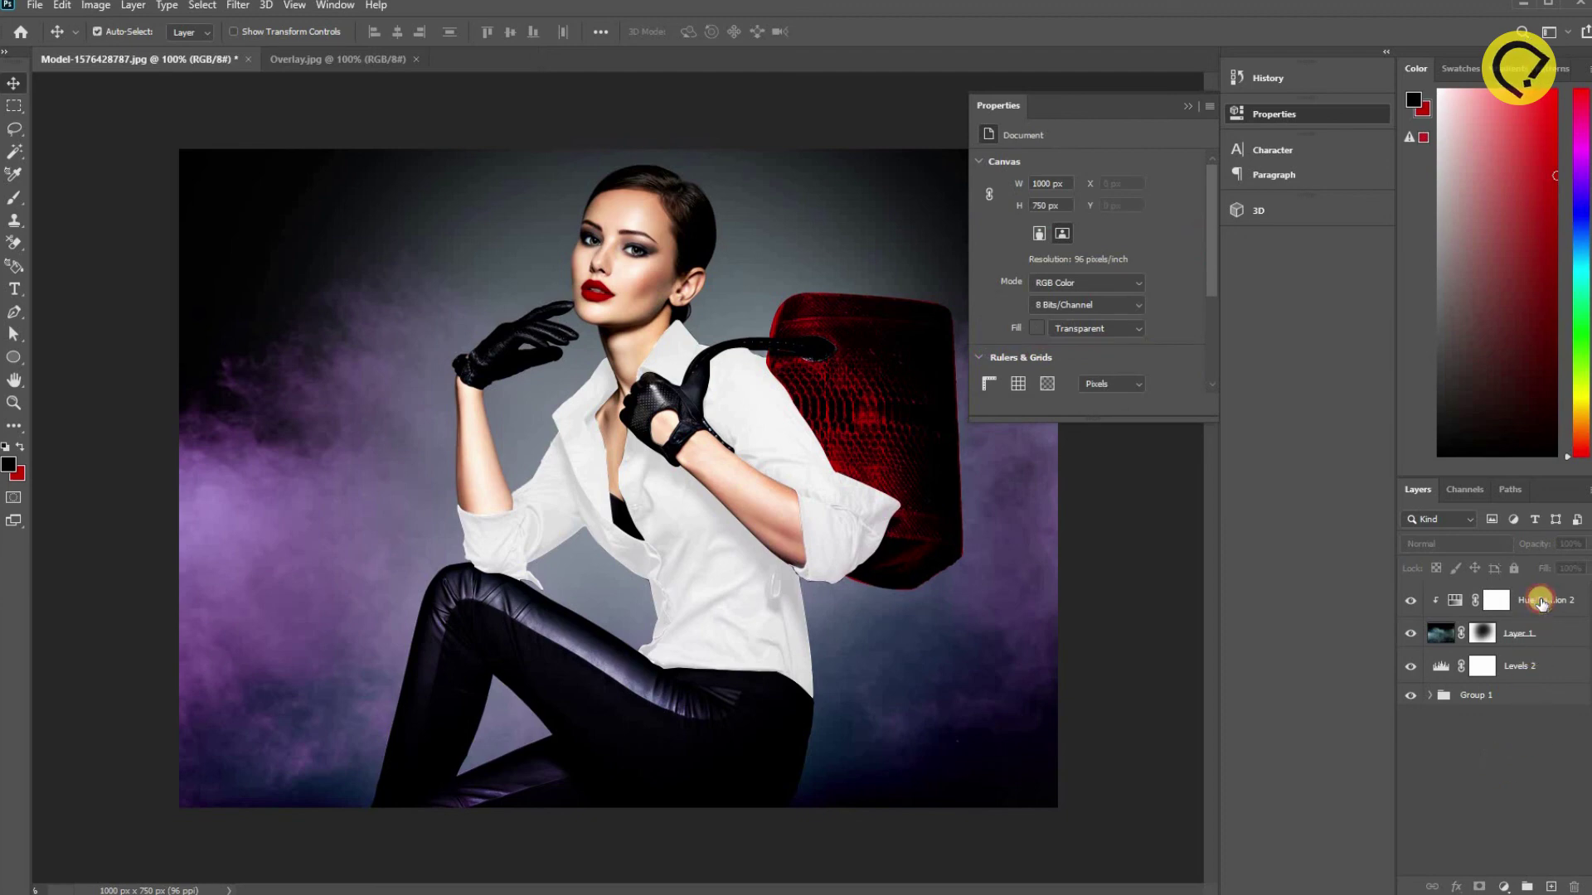
Convert all the layers into a single smart object named Hue/Saturation 2.
shift+click(1528, 698)
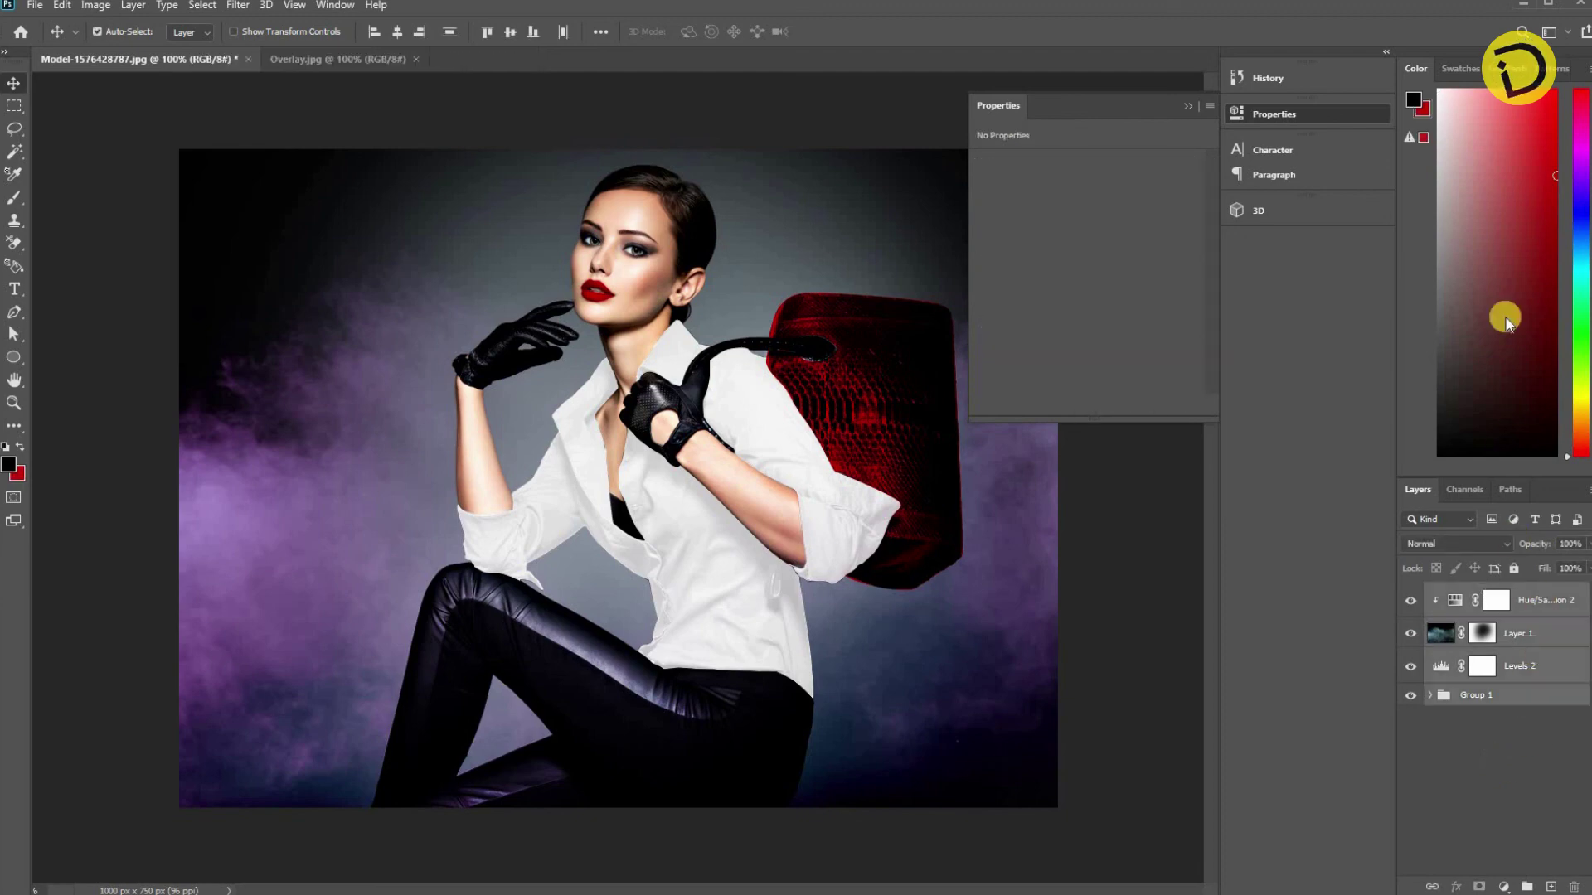
right_click(1451, 614)
key(Return)
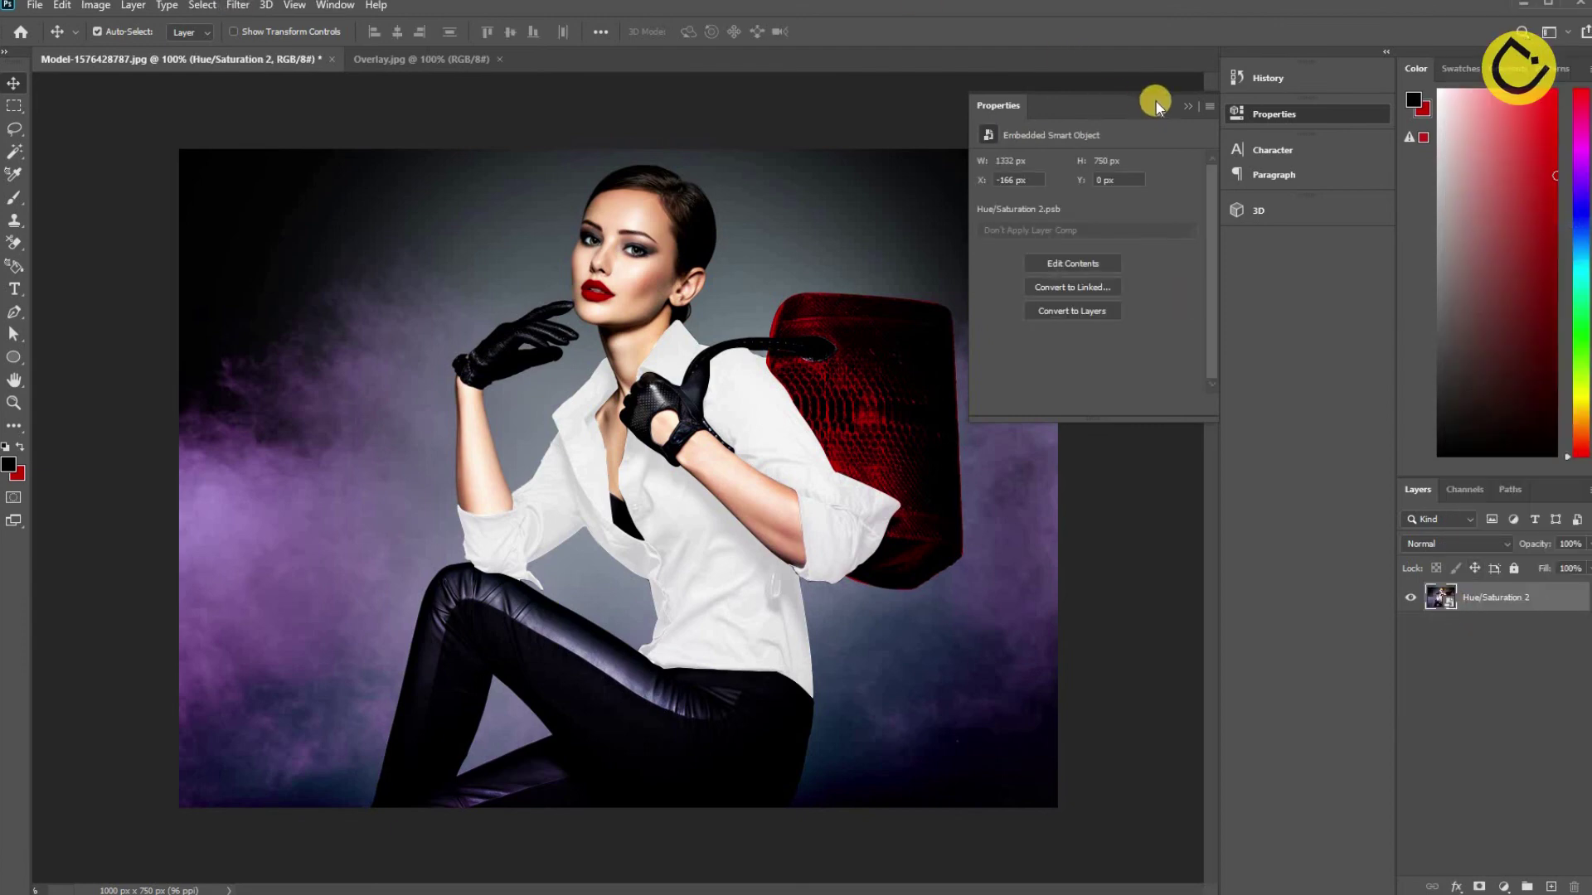
click(236, 33)
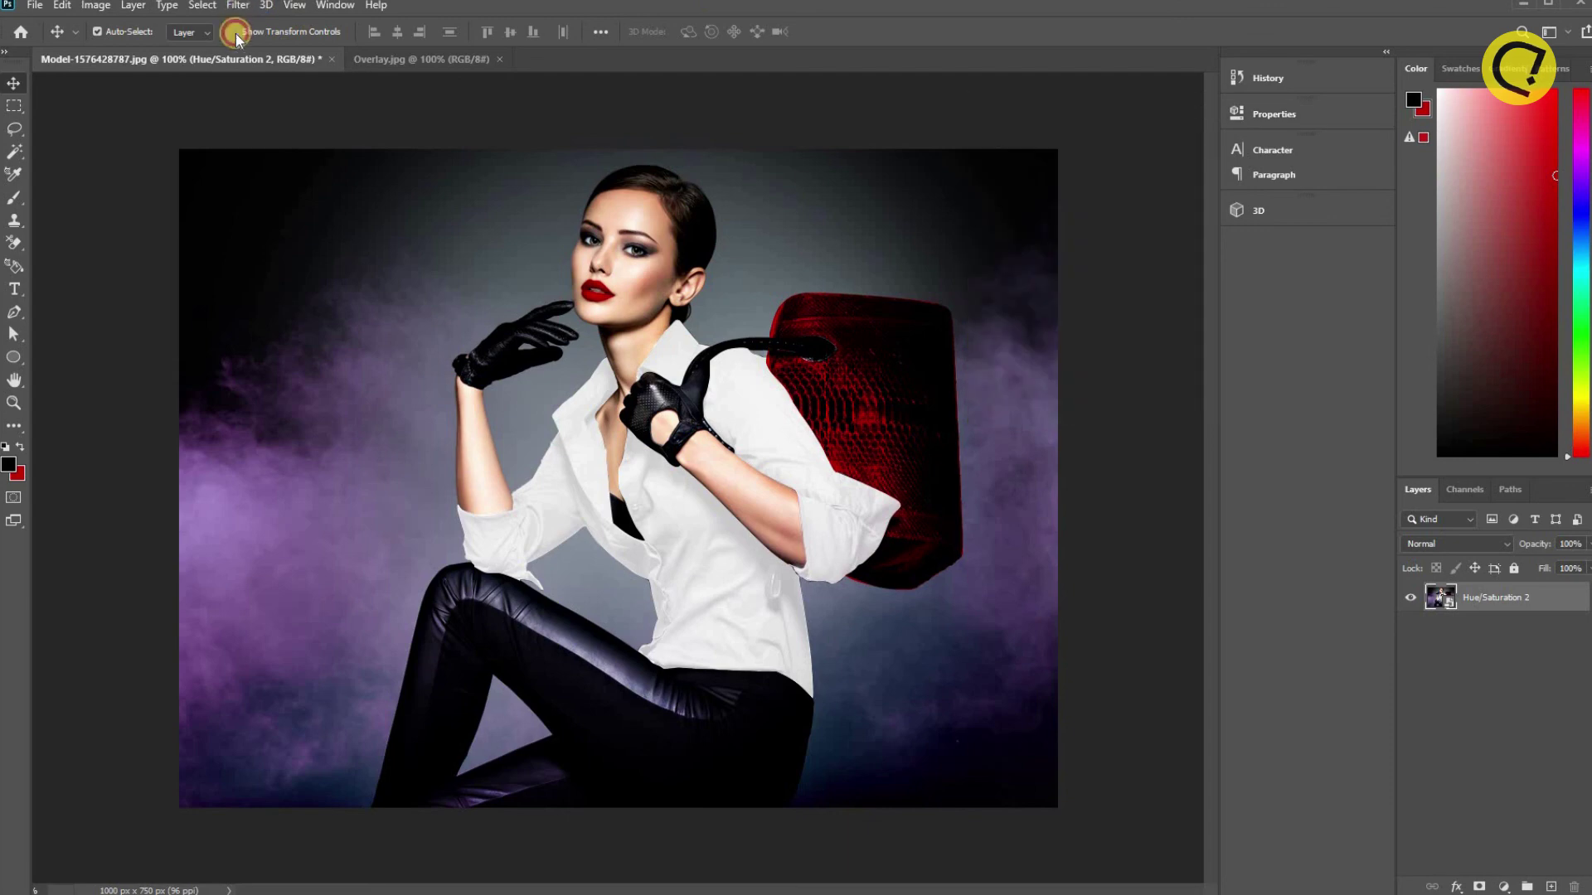
key(alt+t)
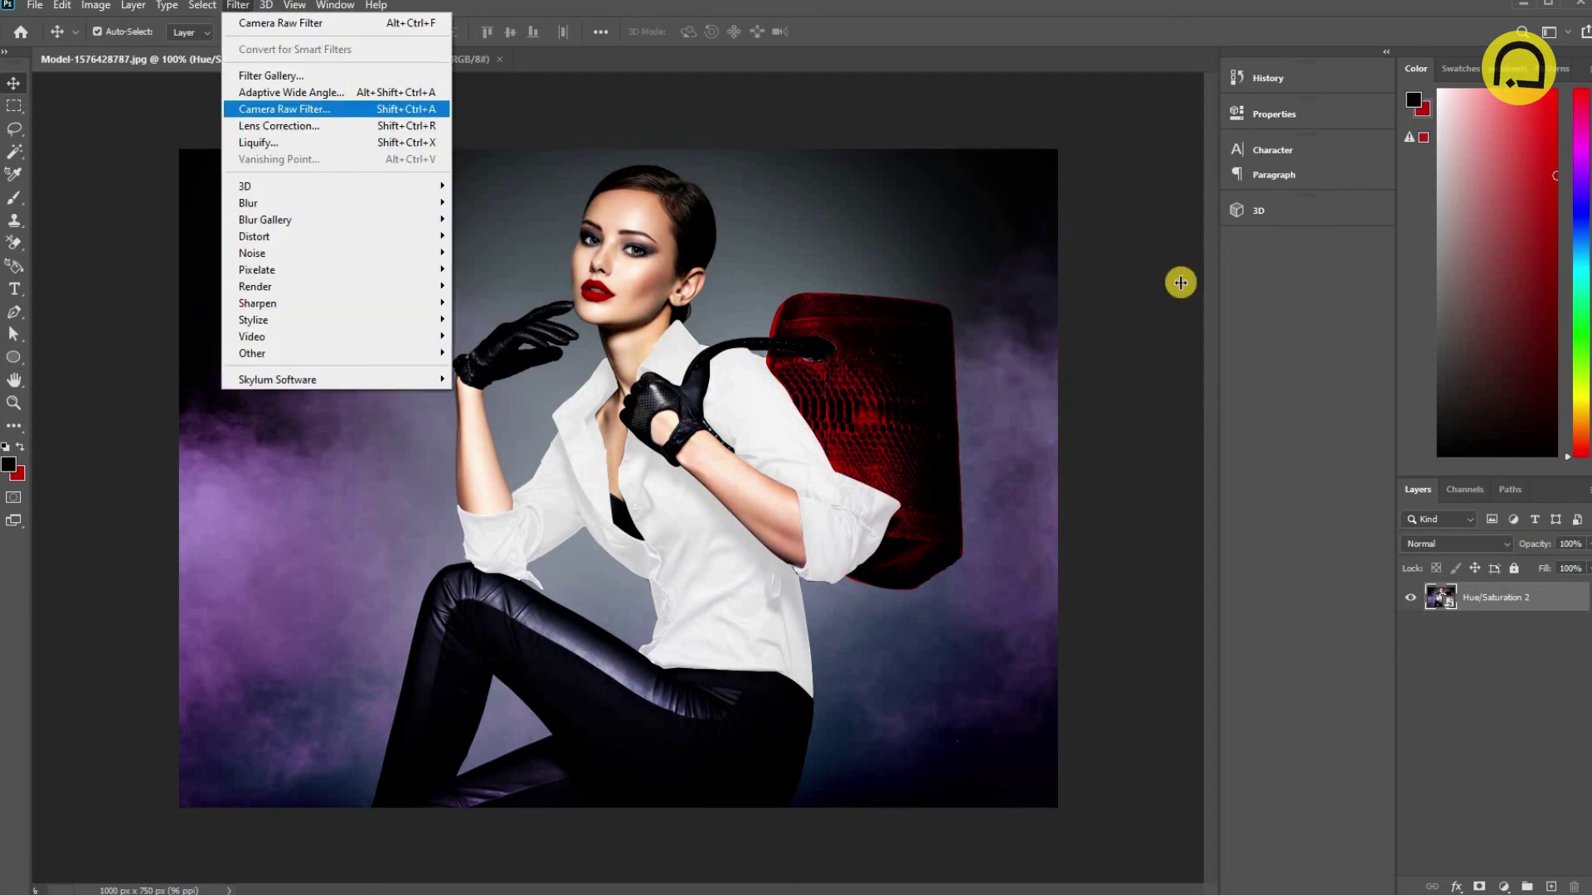
In the Camera Raw filter, set Temperature to -9 and Tint to +13.
key(Escape)
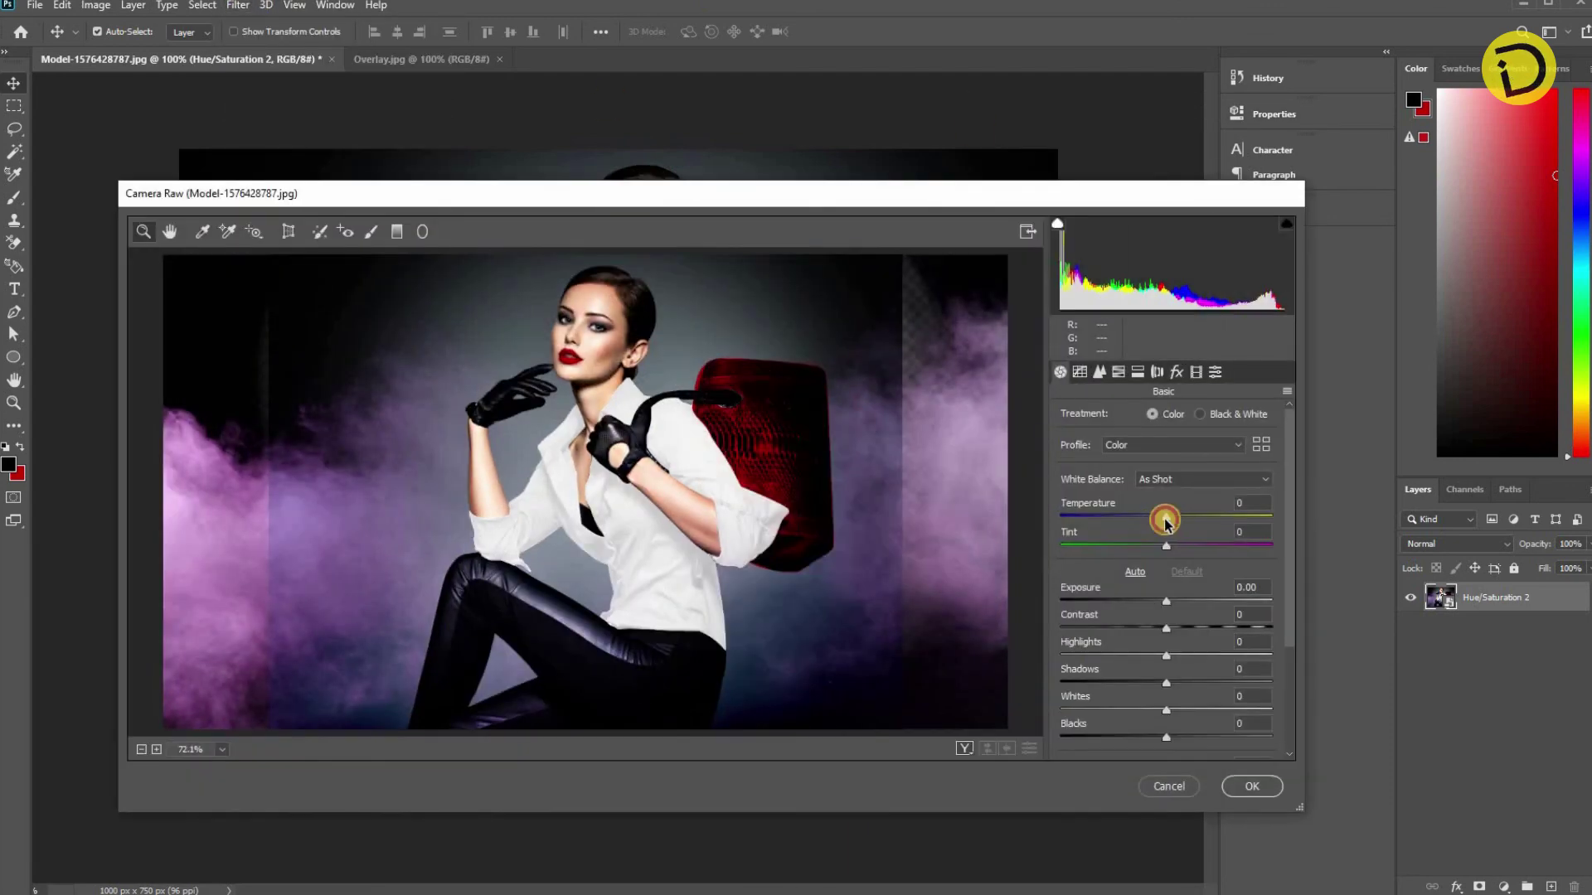
drag(1165, 521, 1158, 519)
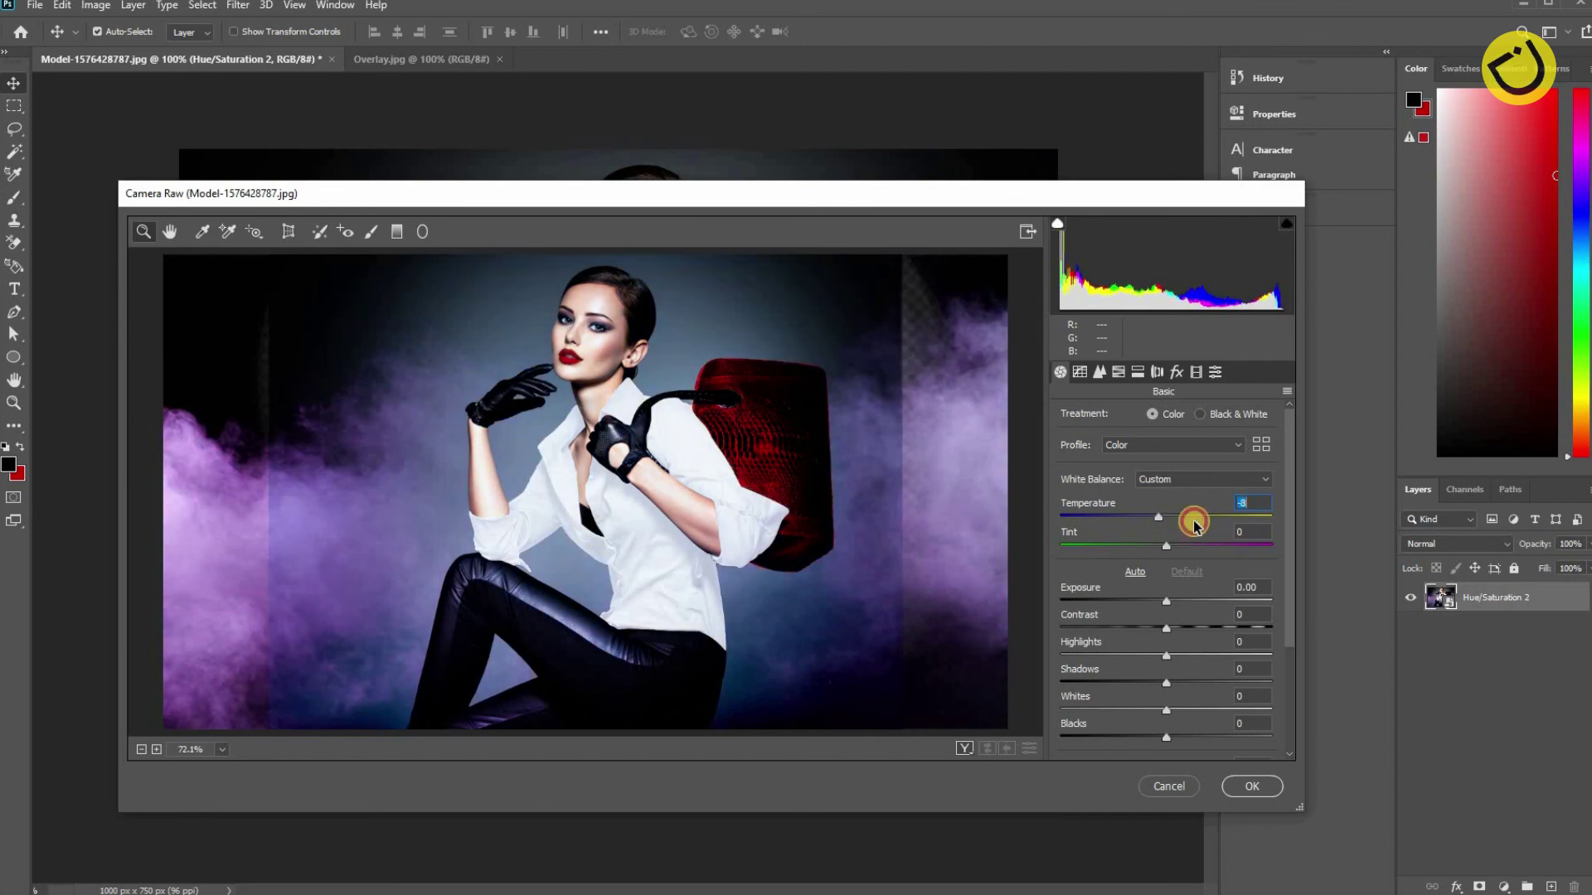
click(1165, 547)
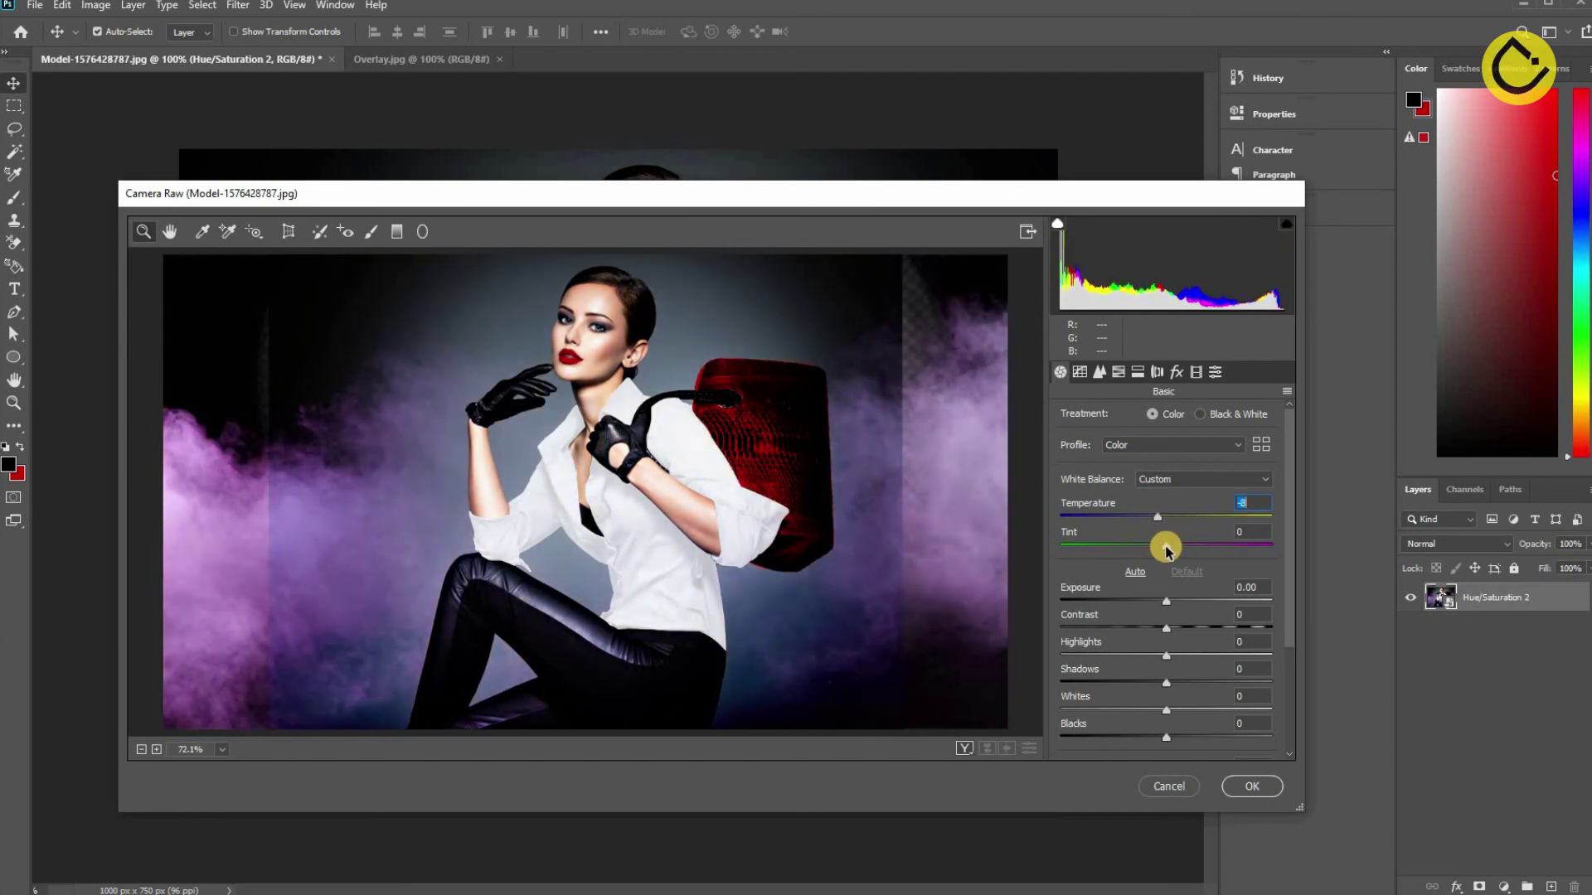
mouse_move(1166, 547)
mouse_down()
mouse_move(1148, 546)
mouse_move(1180, 553)
mouse_up()
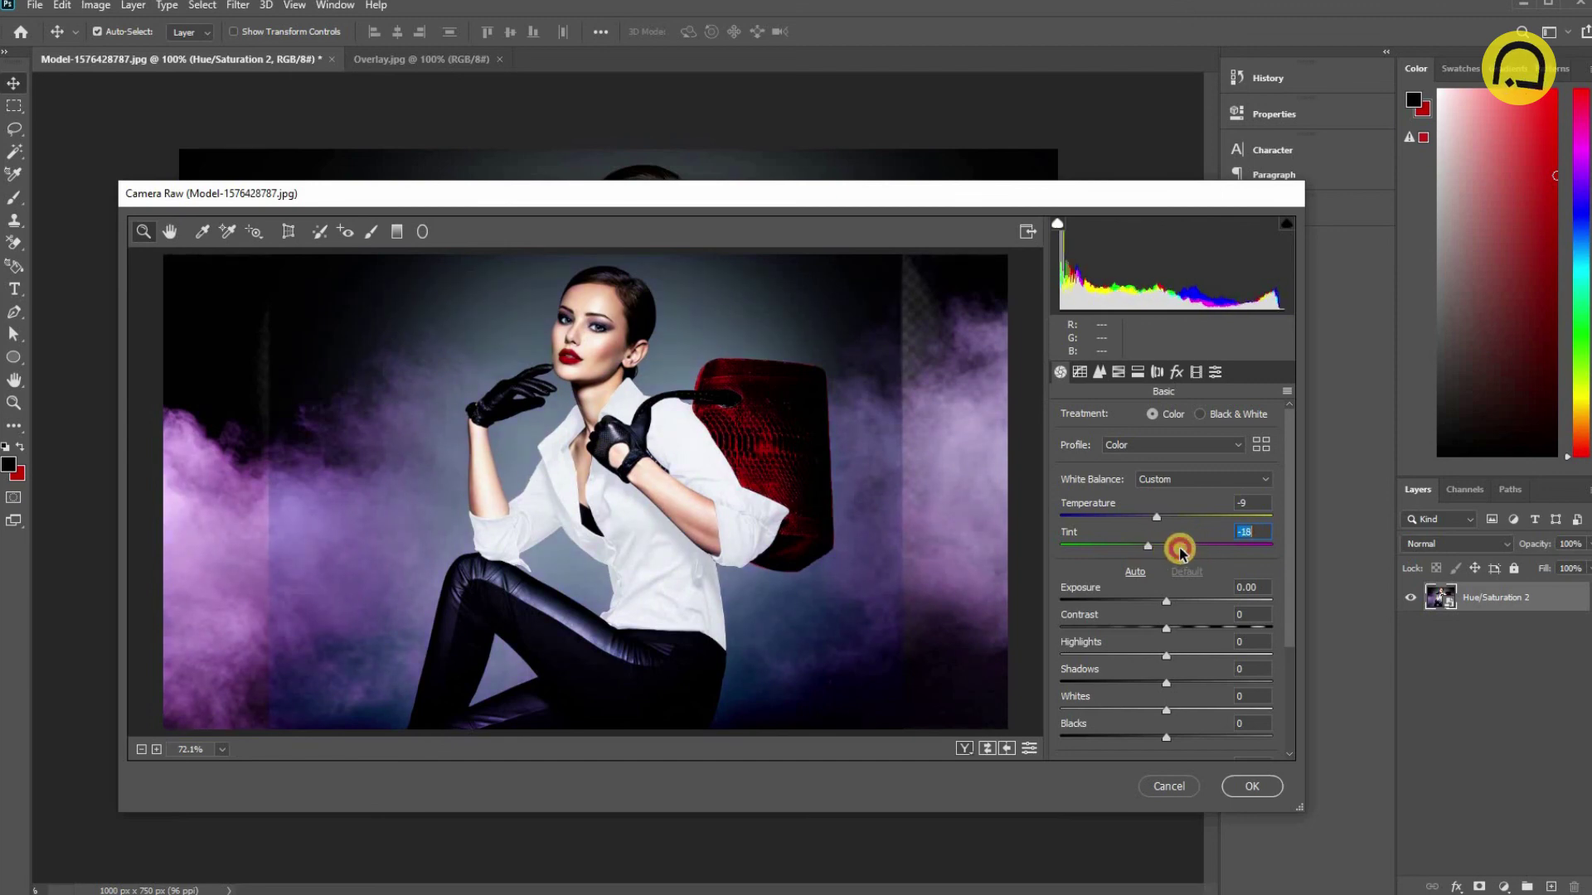
click(1180, 548)
scroll(1169, 630, down, 2)
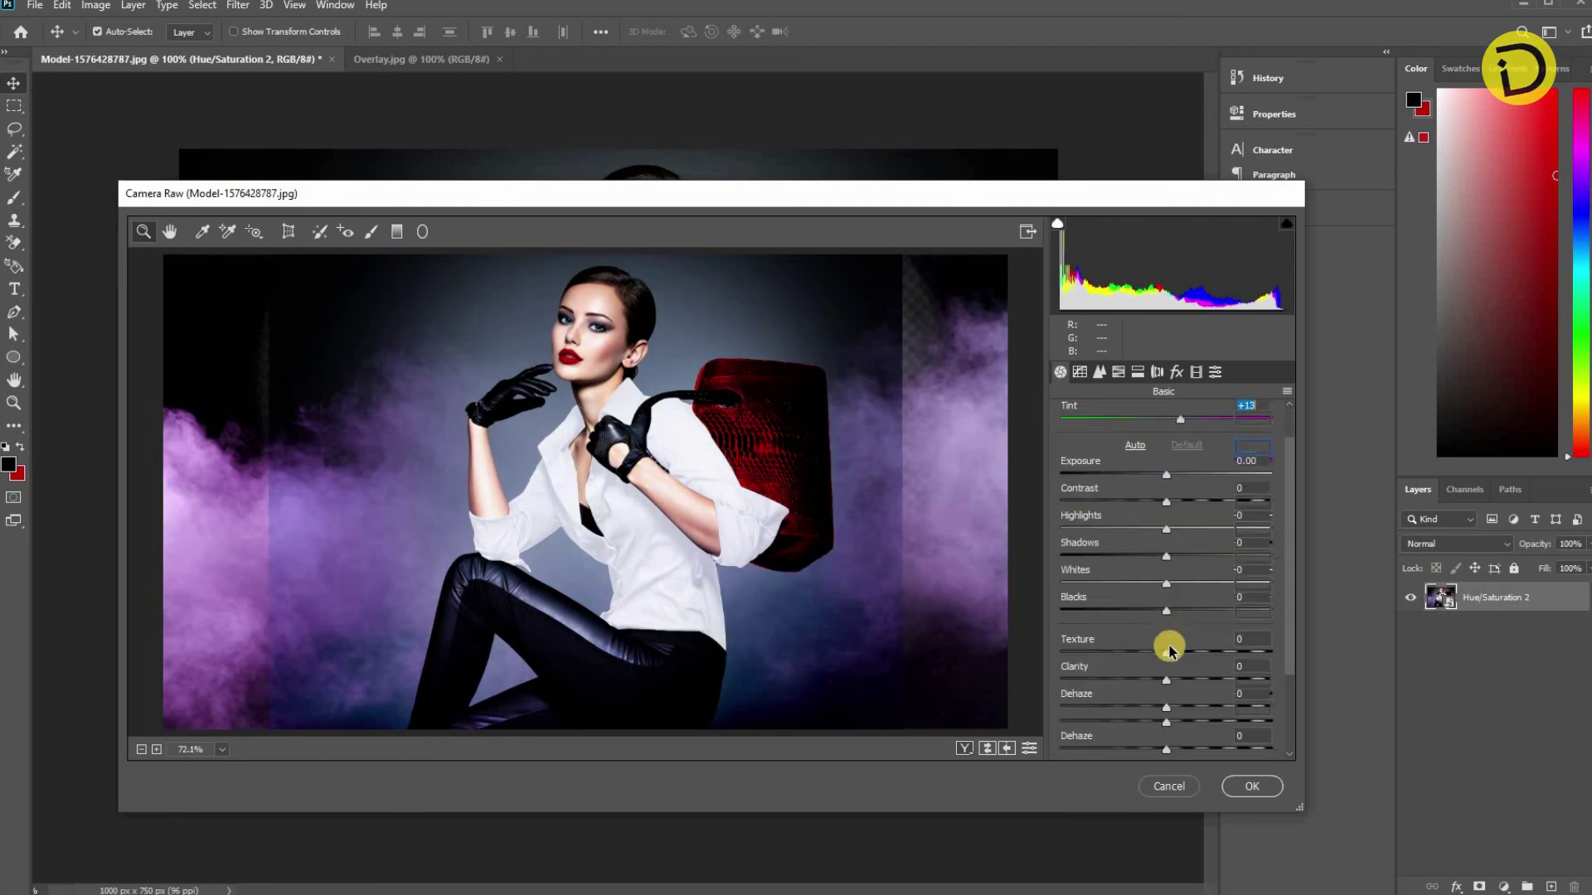
scroll(1165, 647, down, 2)
Set Clarity to +19, Texture to +15 and Vibrance to +13.
click(1190, 650)
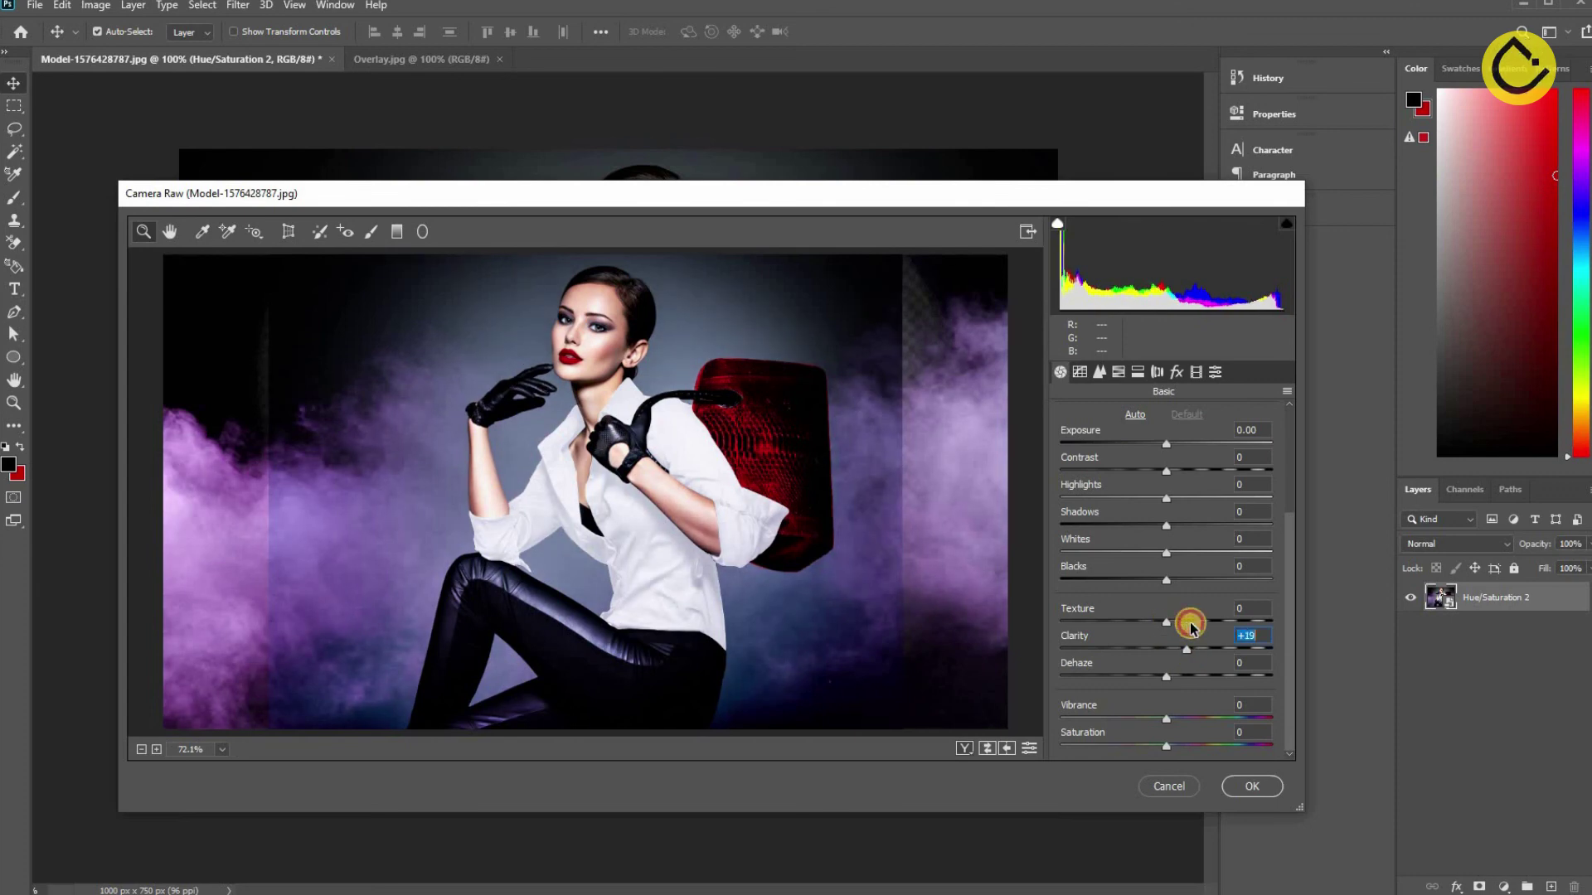
click(1151, 621)
click(1184, 622)
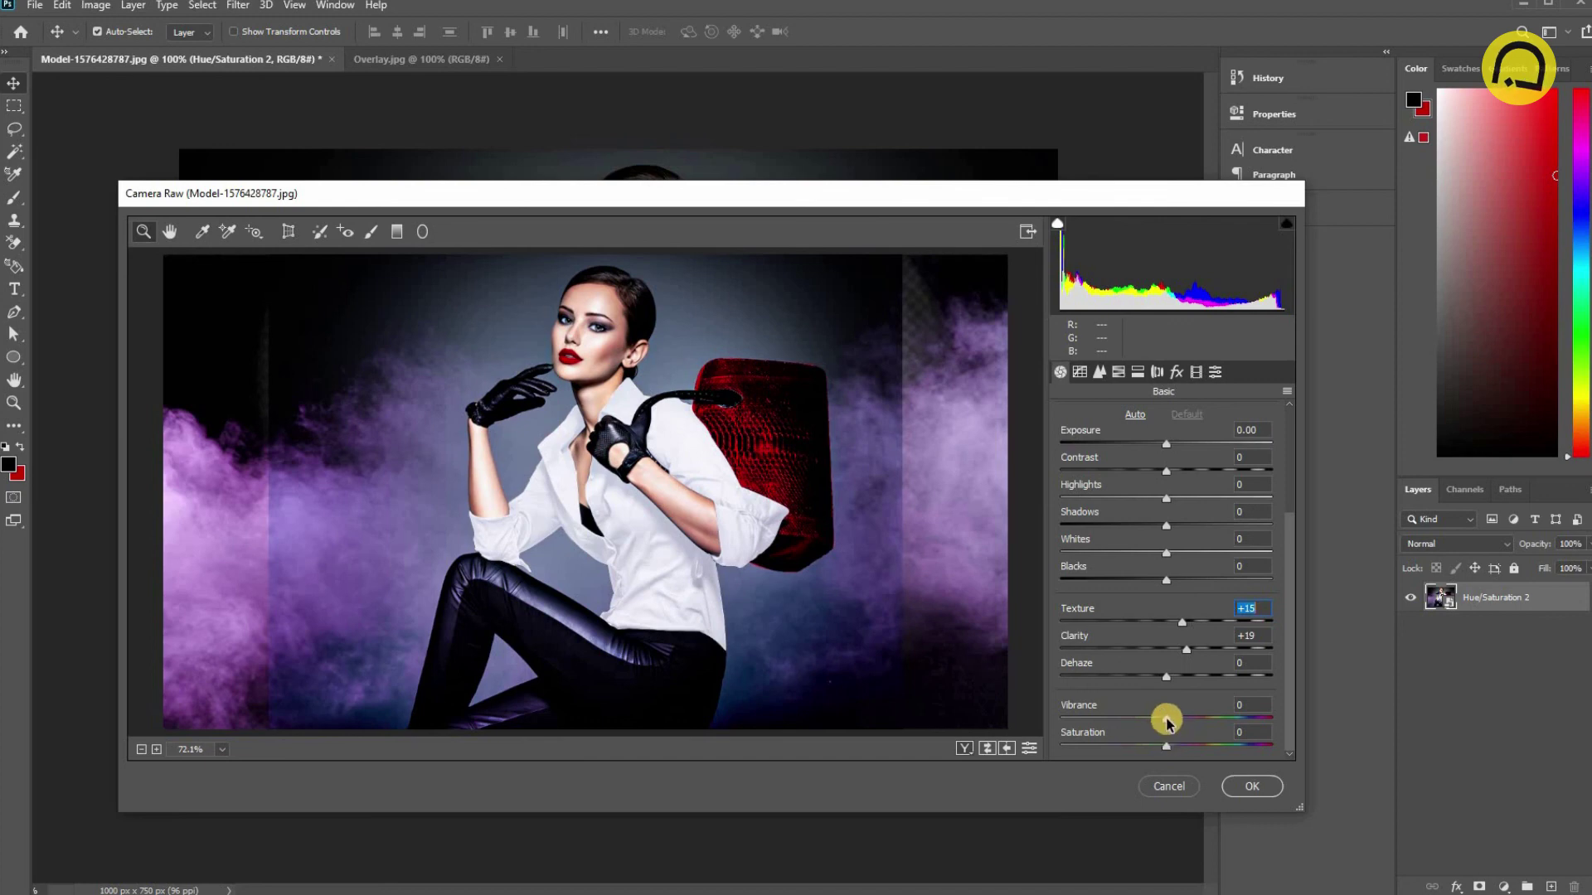
click(1195, 719)
drag(1197, 721, 1206, 719)
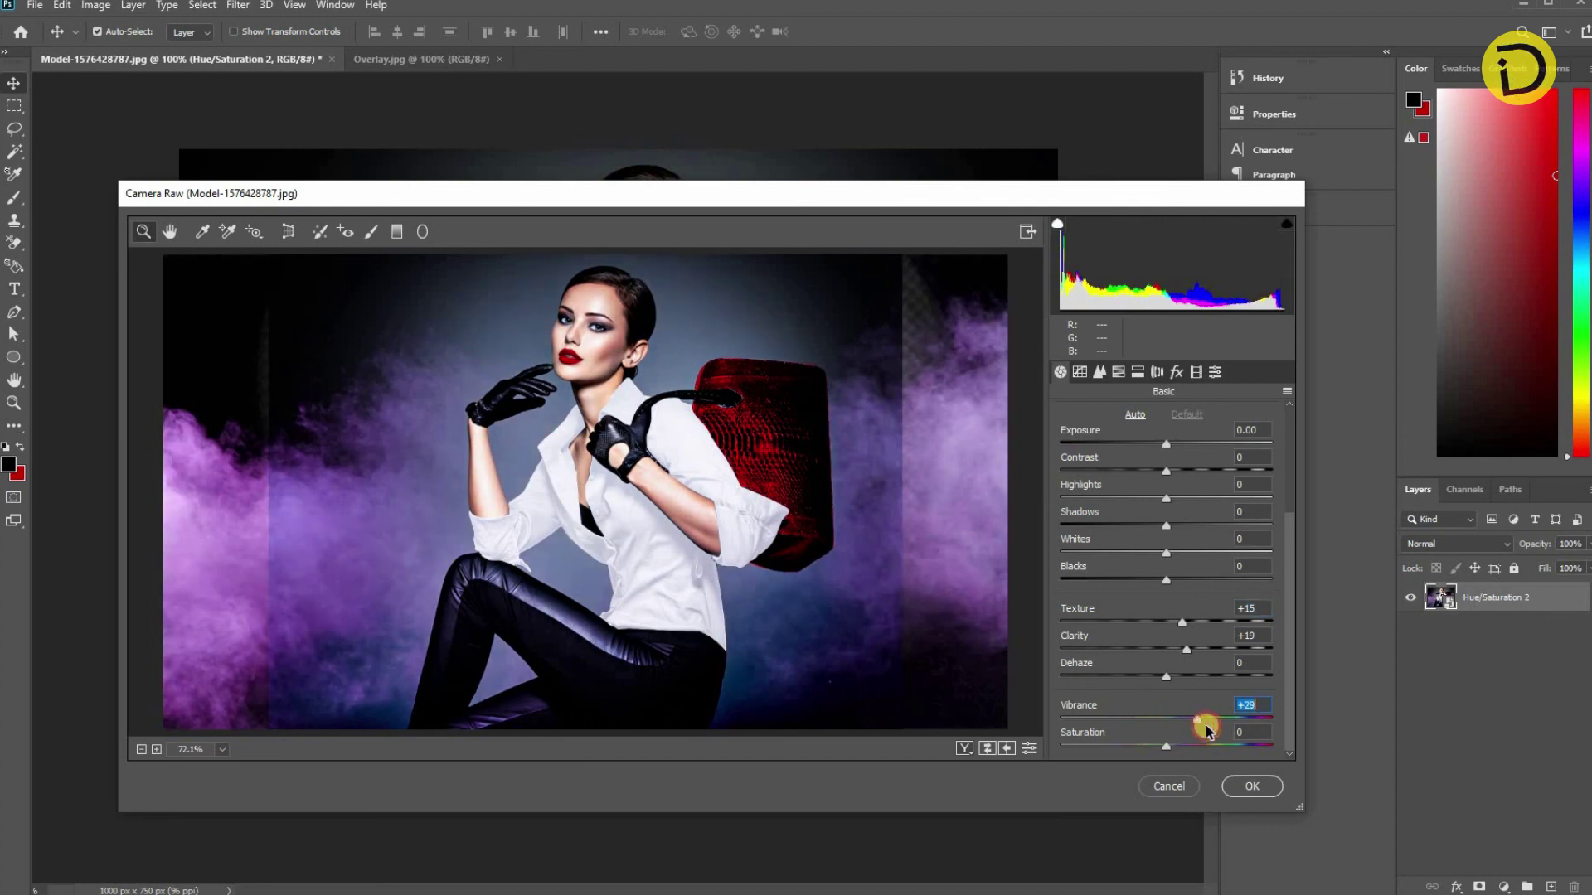
click(1180, 728)
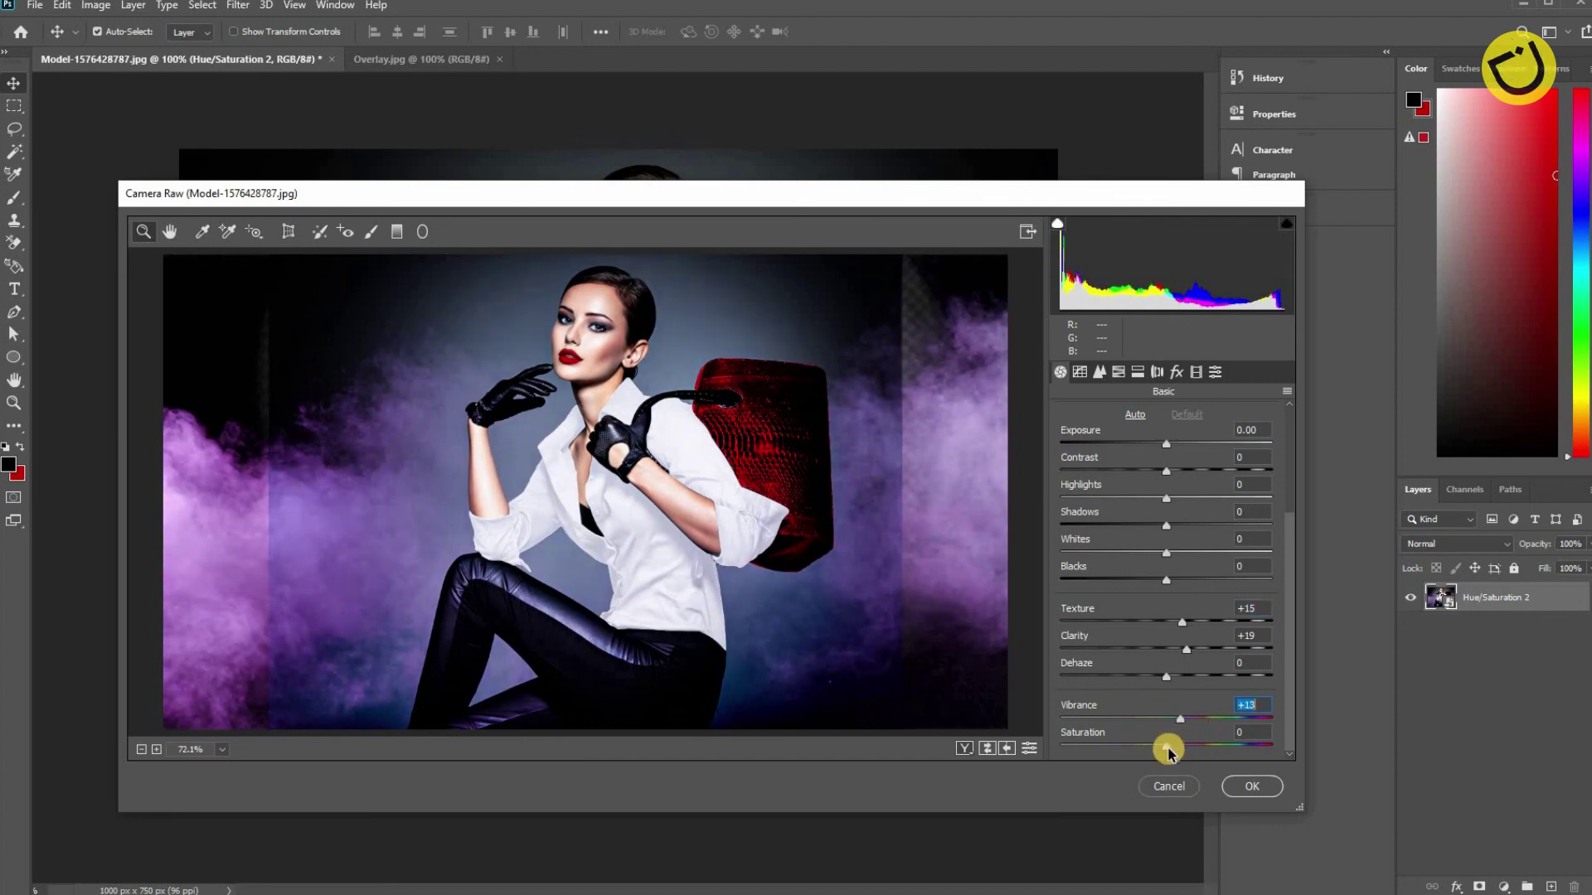
Raise Saturation to +16, deepen the Blacks slightly, and apply the filter.
click(1189, 748)
drag(1186, 751, 1182, 752)
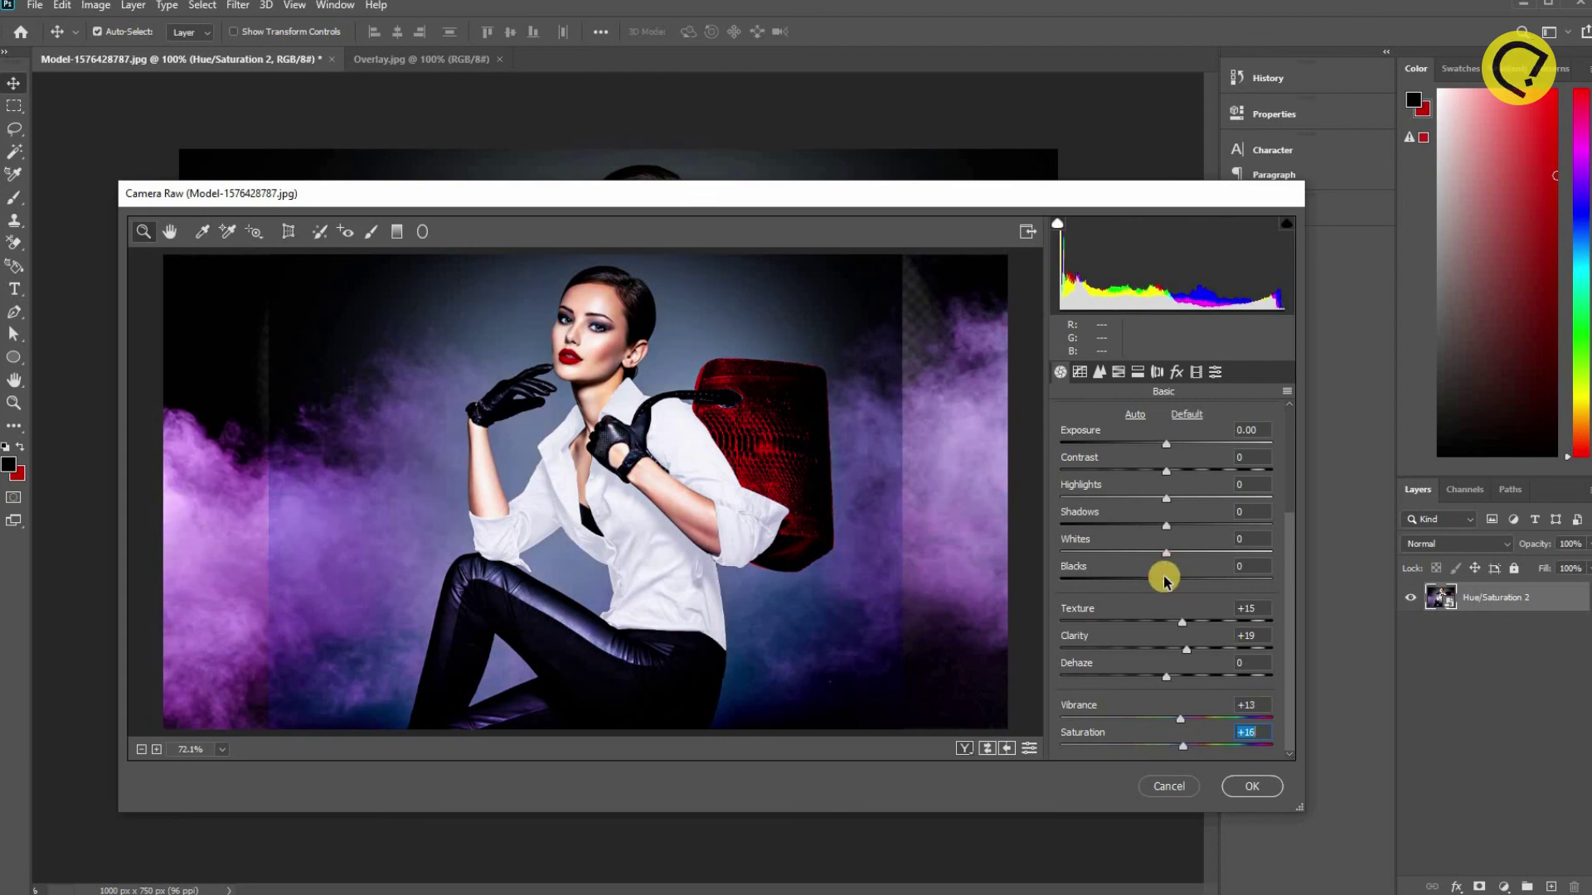
mouse_move(1168, 582)
mouse_down()
mouse_move(1161, 597)
mouse_move(1167, 534)
mouse_move(1217, 529)
mouse_move(1162, 540)
mouse_move(1171, 498)
mouse_up()
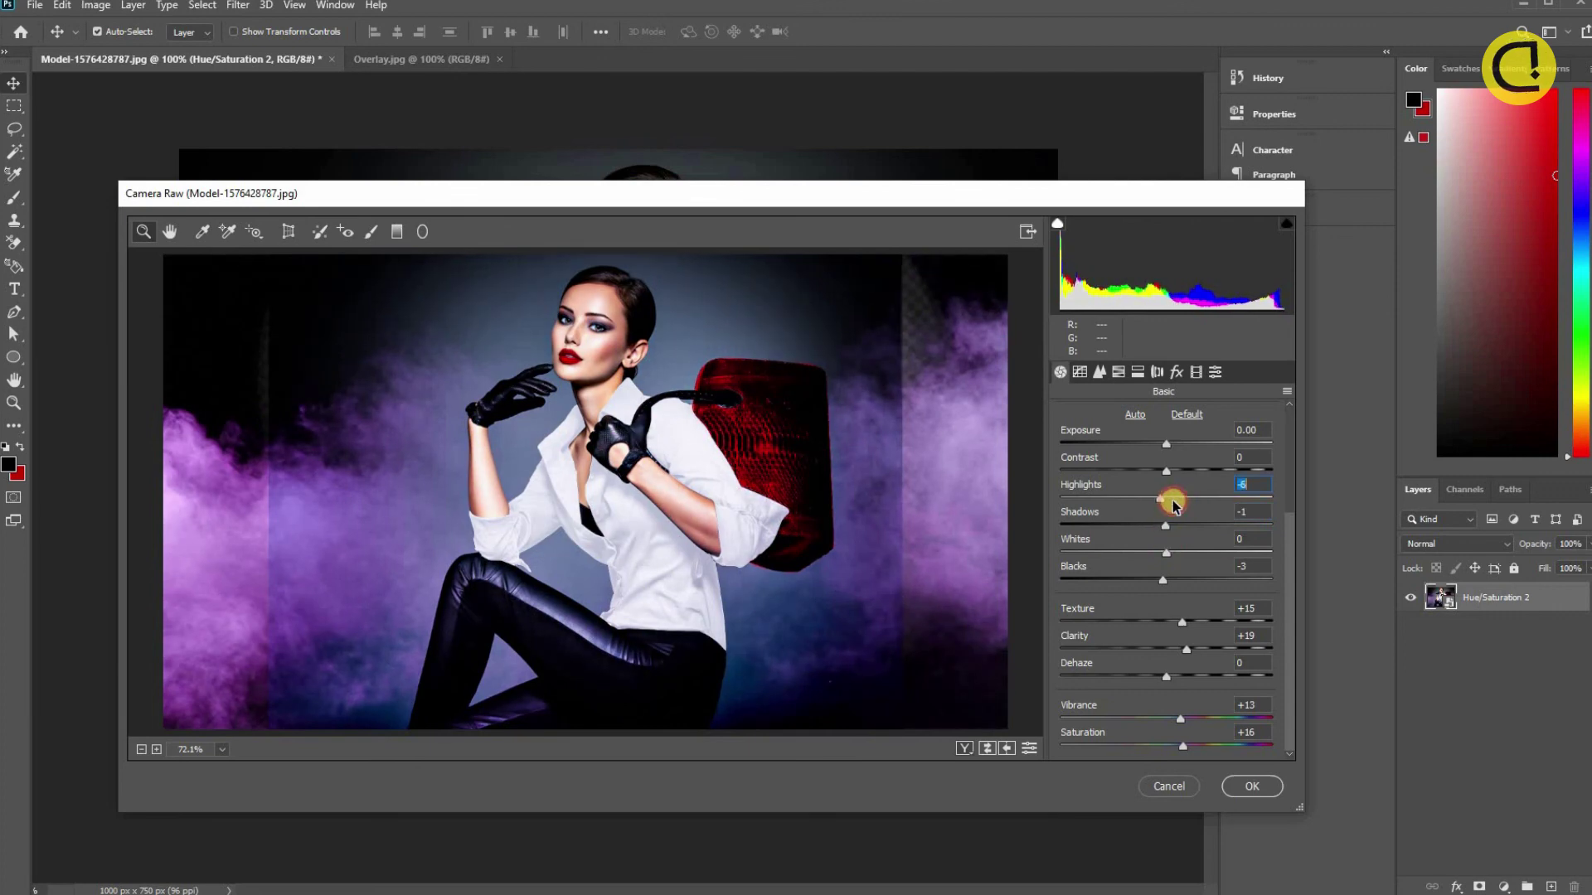
click(1237, 788)
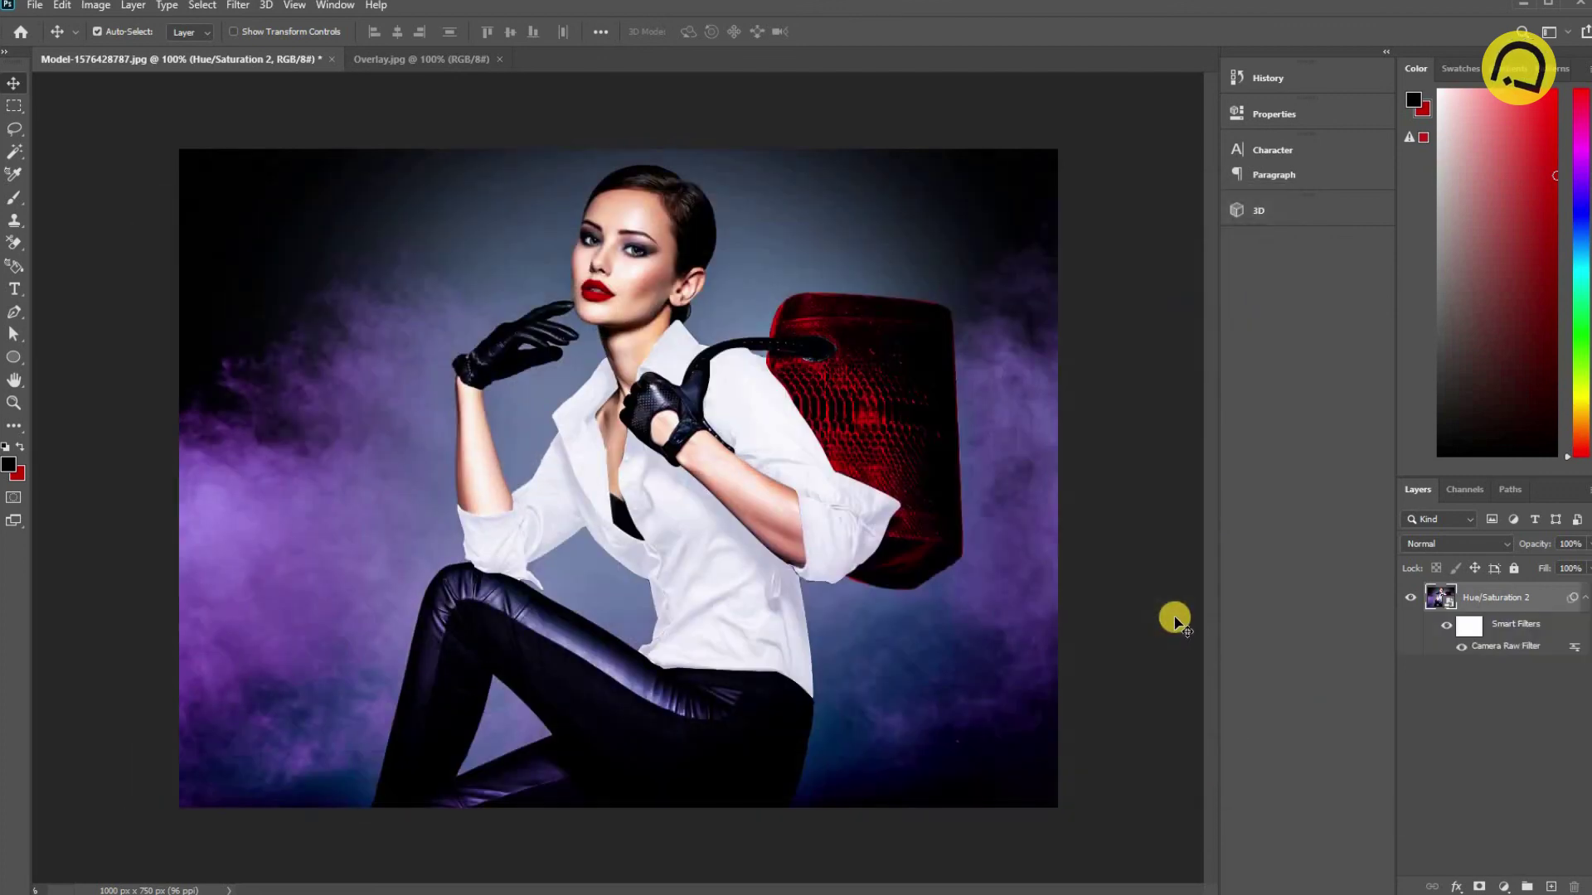